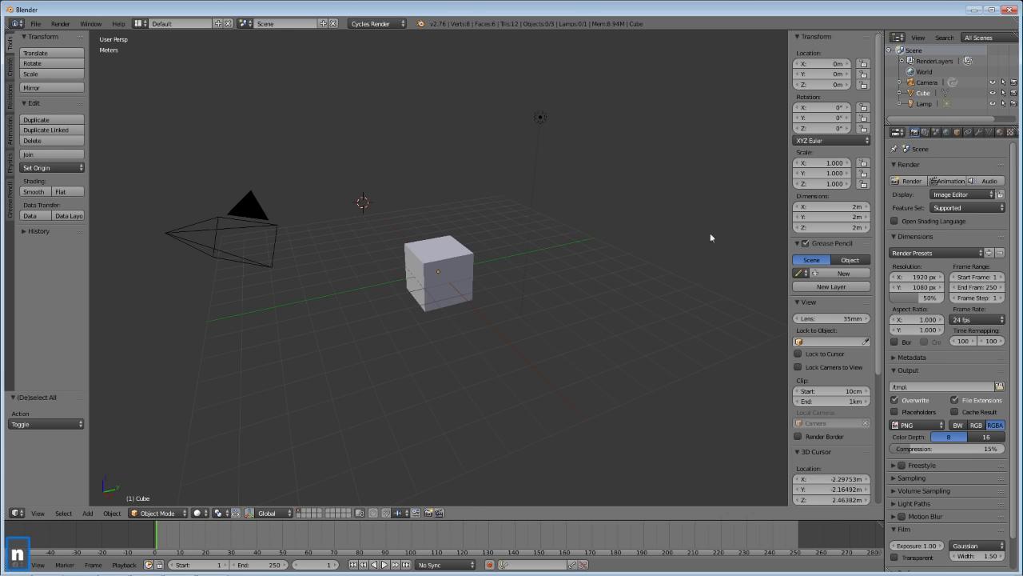
Step: Reset the 3D cursor's X, Y and Z location to 0 and hide the viewport's properties region
{"action": "scroll", "coordinate": [847, 365], "scroll_direction": "down", "scroll_amount": 5}
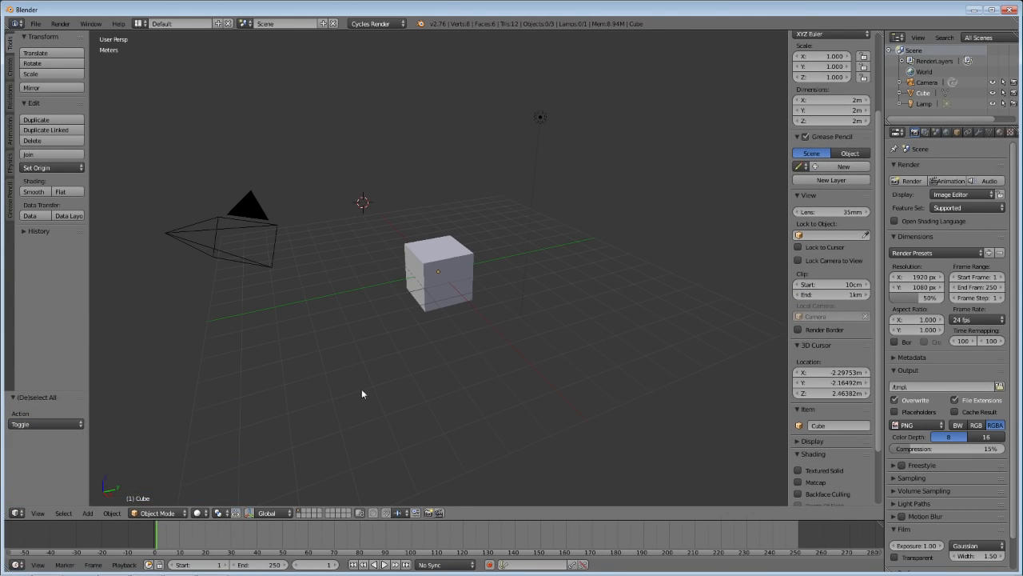
{"action": "scroll", "coordinate": [364, 389], "scroll_direction": "up", "scroll_amount": 1}
{"action": "scroll", "coordinate": [364, 389], "scroll_direction": "down", "scroll_amount": 3}
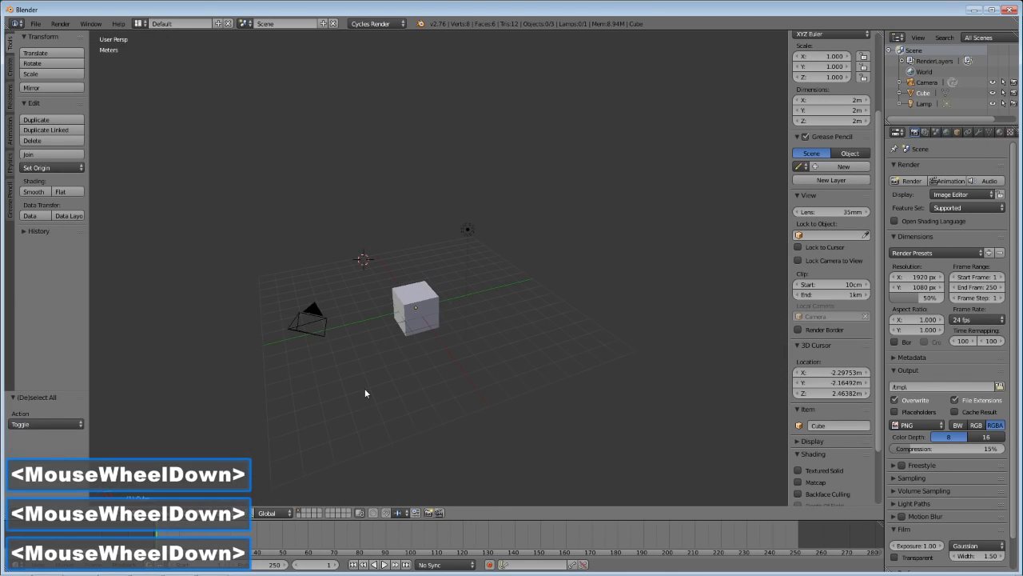
{"action": "scroll", "coordinate": [364, 391], "scroll_direction": "up", "scroll_amount": 3}
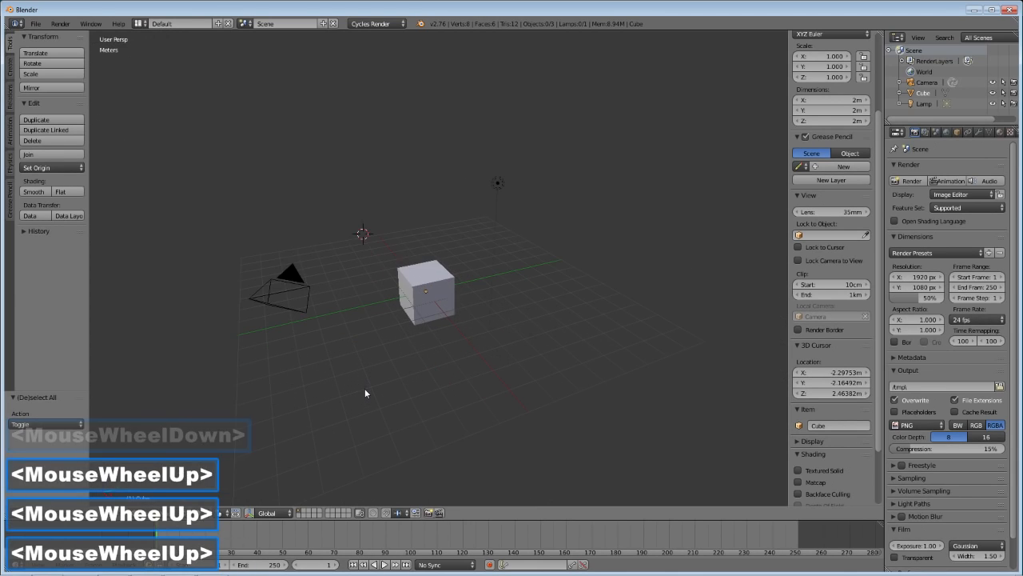
{"action": "scroll", "coordinate": [365, 392], "scroll_direction": "down", "scroll_amount": 1}
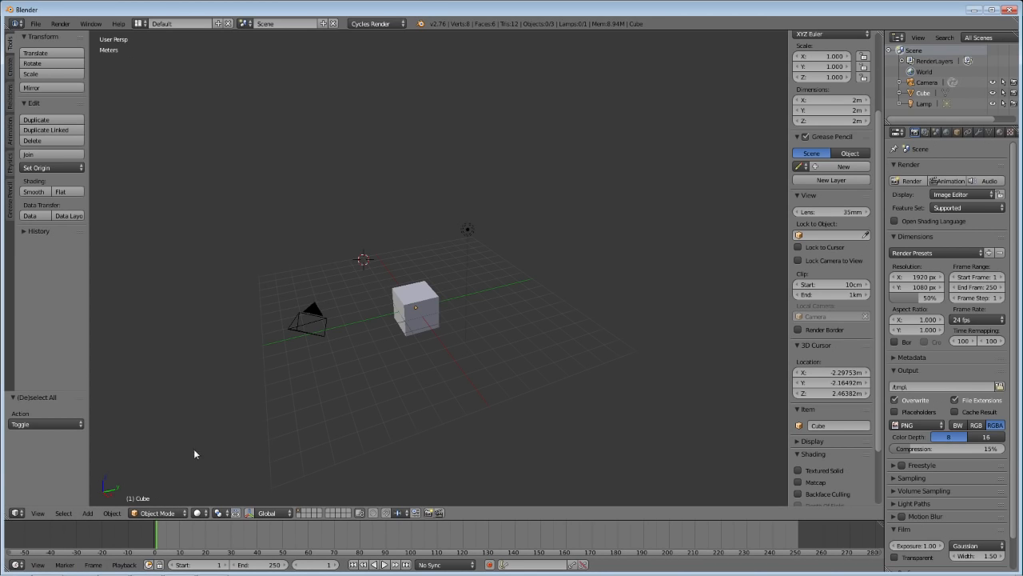
{"action": "left_click", "coordinate": [838, 373]}
{"action": "type", "text": "0"}
{"action": "key", "text": "Tab"}
{"action": "type", "text": "0"}
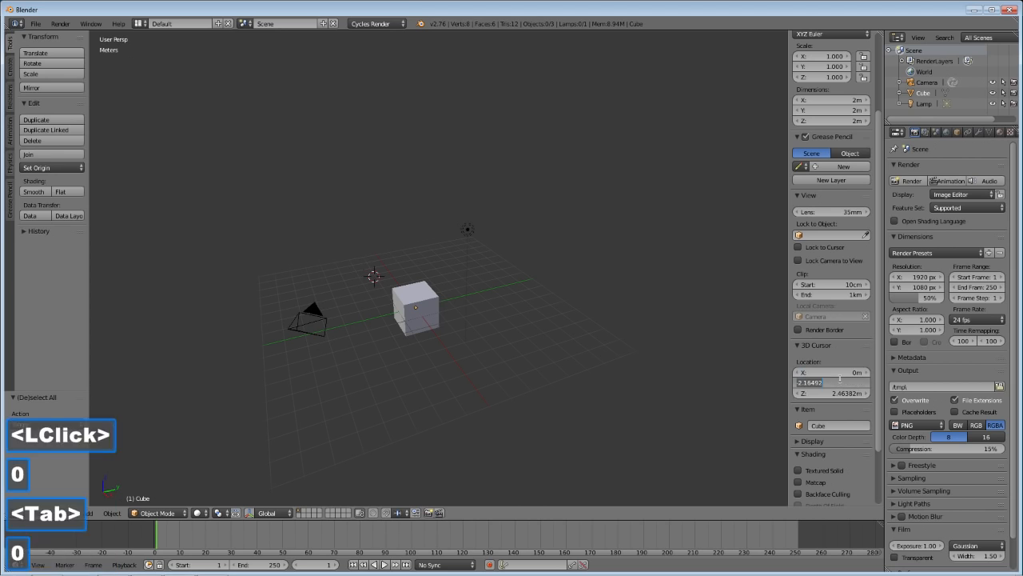
{"action": "key", "text": "Tab"}
{"action": "type", "text": "0"}
{"action": "key", "text": "Return"}
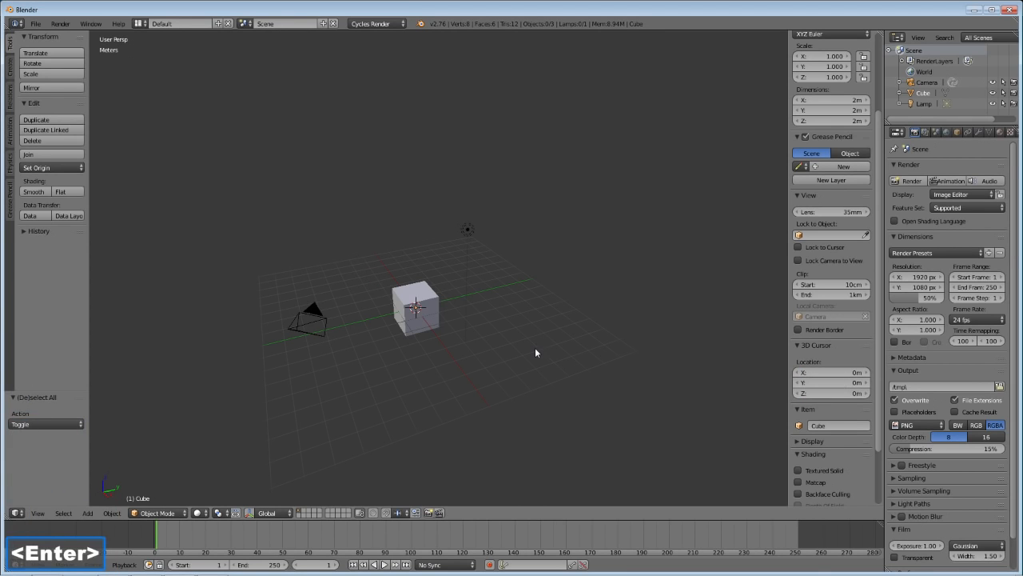
{"action": "key", "text": "n"}
Step: Switch the viewport to a front orthographic view centred on the cube
{"action": "scroll", "coordinate": [431, 373], "scroll_direction": "up", "scroll_amount": 3}
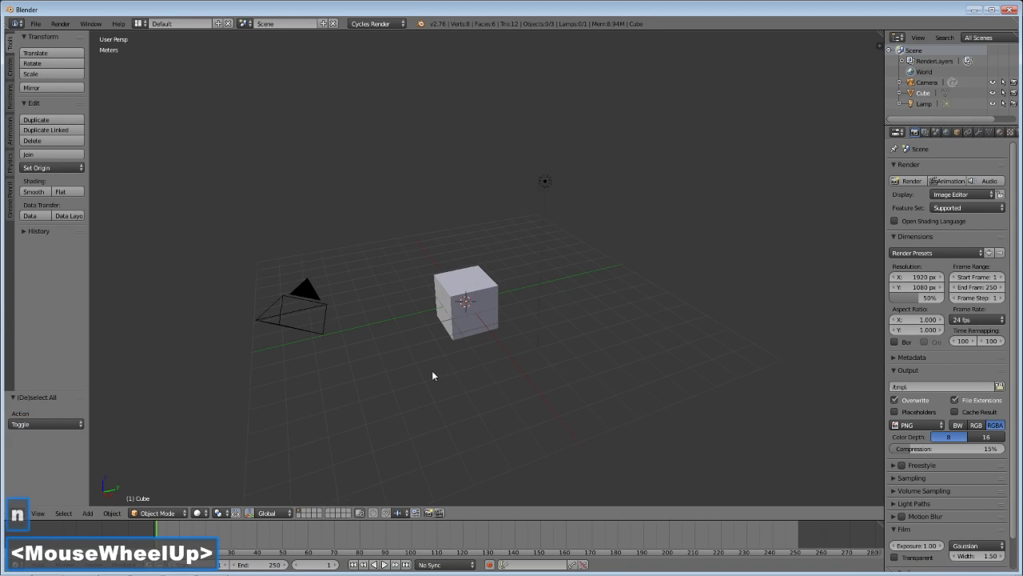
{"action": "scroll", "coordinate": [432, 373], "scroll_direction": "down", "scroll_amount": 1}
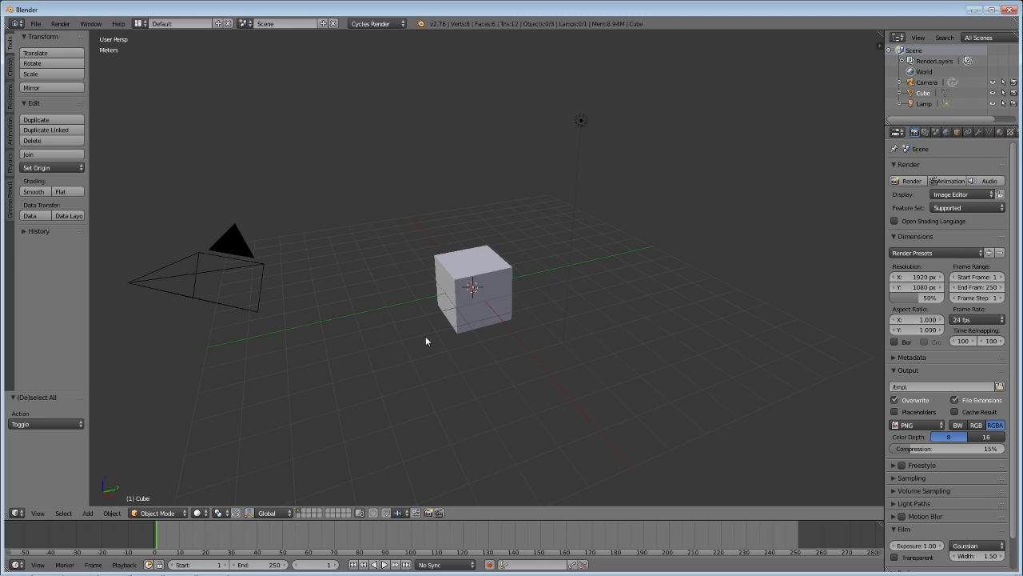
{"action": "mouse_move", "coordinate": [407, 335]}
{"action": "middle_mouse_down", "text": "shift"}
{"action": "mouse_move", "coordinate": [422, 332]}
{"action": "mouse_move", "coordinate": [427, 345]}
{"action": "mouse_move", "coordinate": [416, 345]}
{"action": "middle_mouse_up", "text": "shift"}
{"action": "middle_click_drag", "start_coordinate": [416, 345], "coordinate": [439, 395]}
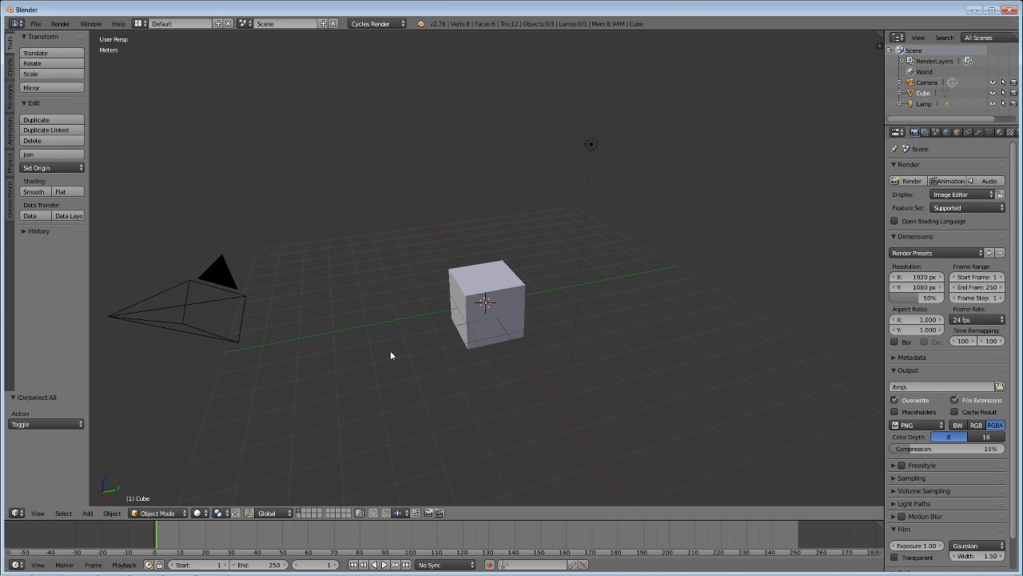
{"action": "middle_click_drag", "start_coordinate": [395, 337], "coordinate": [447, 341]}
{"action": "middle_click_drag", "start_coordinate": [448, 340], "coordinate": [485, 390], "text": "shift"}
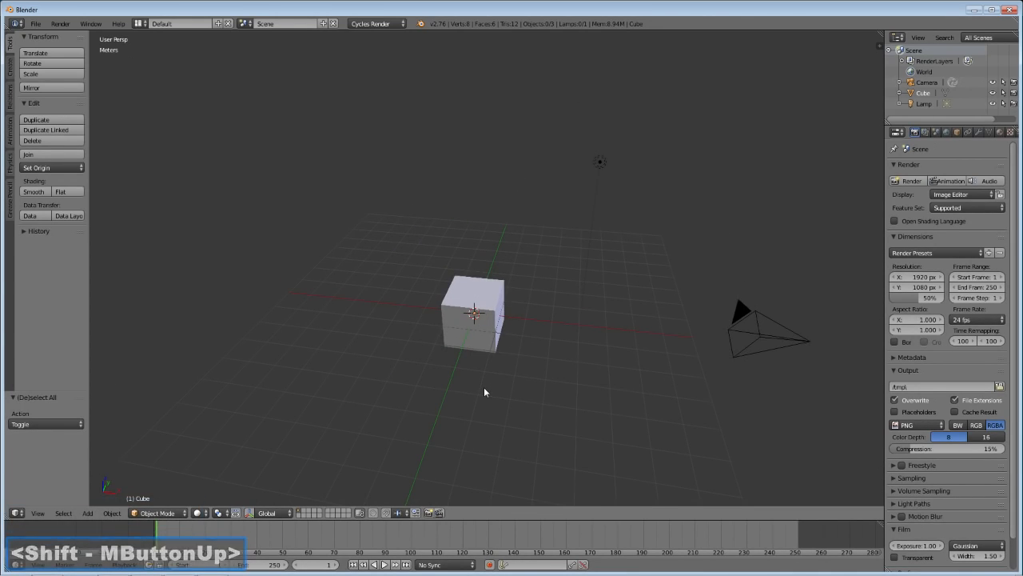
{"action": "key", "text": "KP_1"}
{"action": "key", "text": "KP_5"}
{"action": "scroll", "coordinate": [486, 356], "scroll_direction": "up", "scroll_amount": 3}
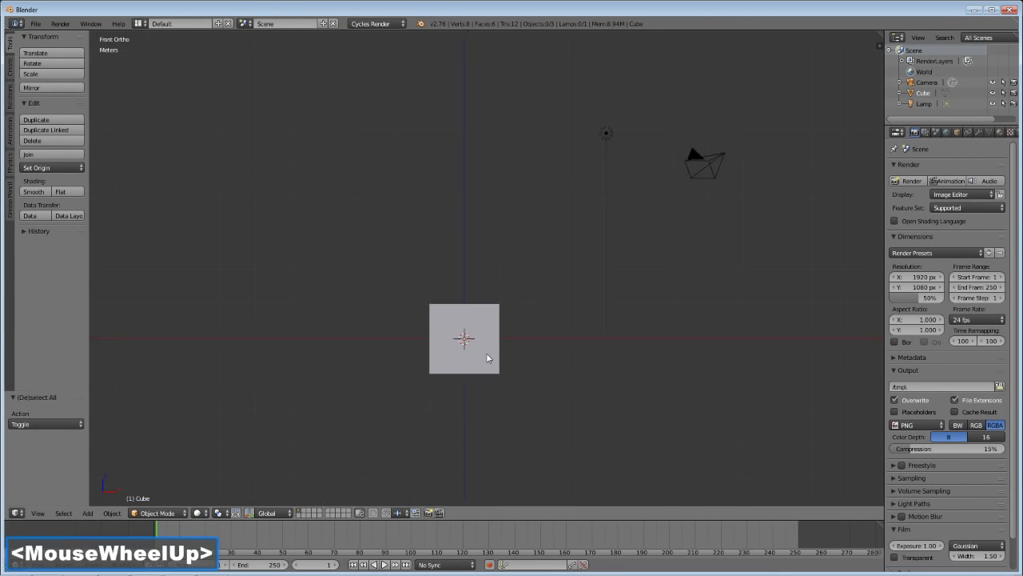
{"action": "scroll", "coordinate": [486, 353], "scroll_direction": "up", "scroll_amount": 1}
{"action": "middle_click_drag", "start_coordinate": [450, 370], "coordinate": [483, 330], "text": "shift"}
Step: Select the cube and scale it down uniformly by a factor of about 0.17
{"action": "right_click", "coordinate": [473, 296]}
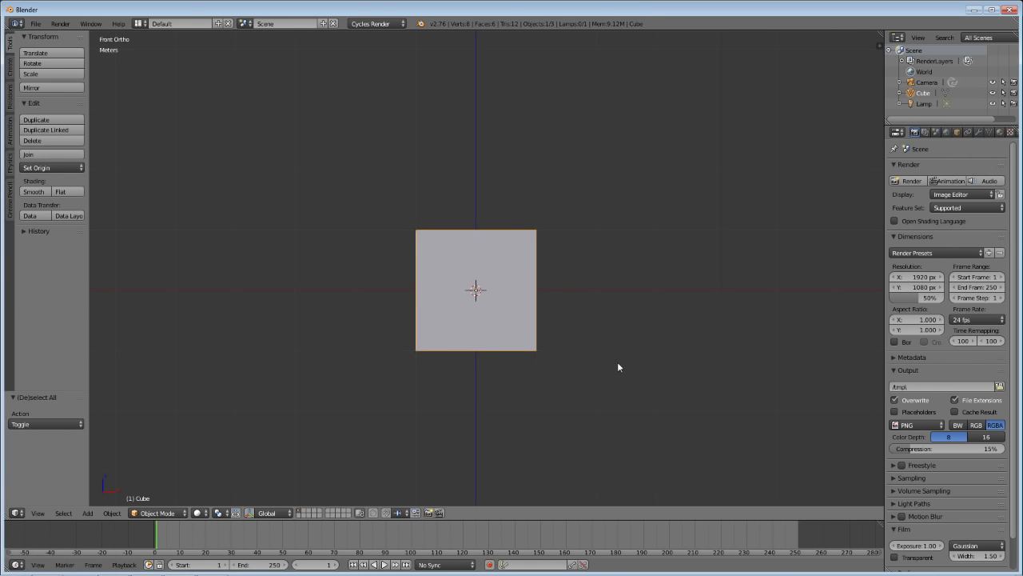
{"action": "key", "text": "s"}
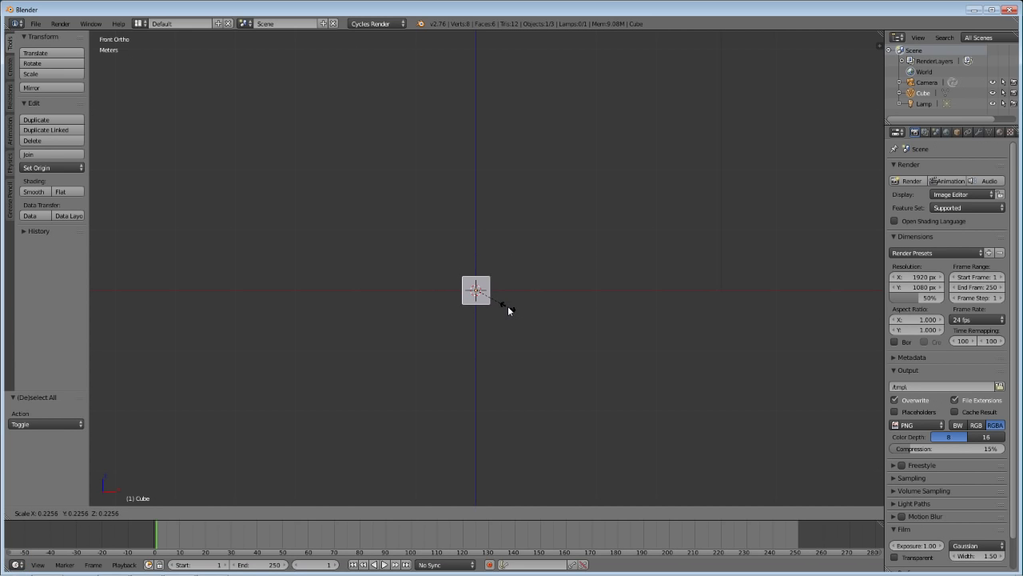
{"action": "left_click", "coordinate": [501, 301]}
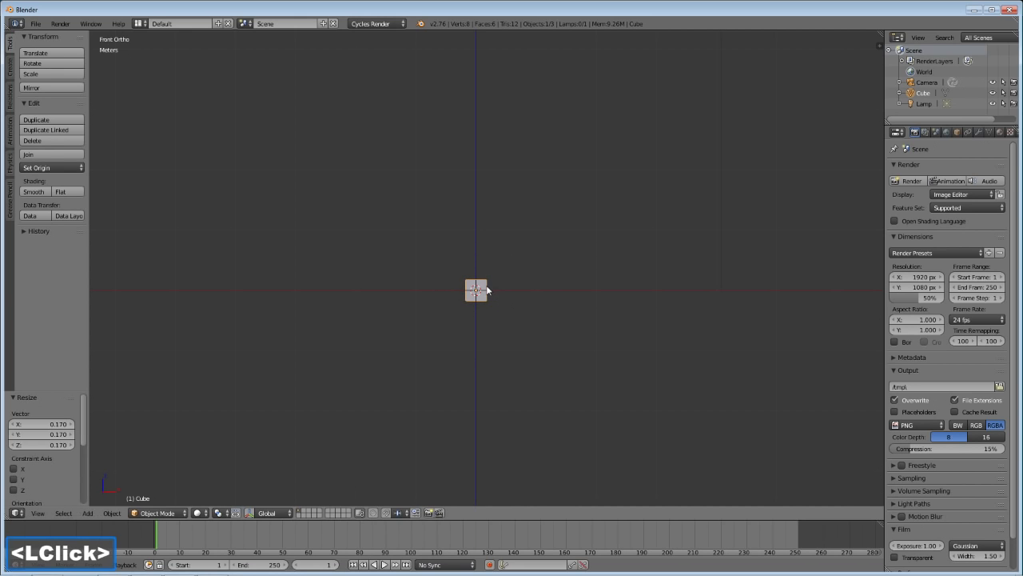
Step: In Edit Mode, move the cube's positive-X side vertices about 62.9 cm along X, and return to Object Mode with solid shading
{"action": "key", "text": "Tab"}
{"action": "key", "text": "a"}
{"action": "key", "text": "z"}
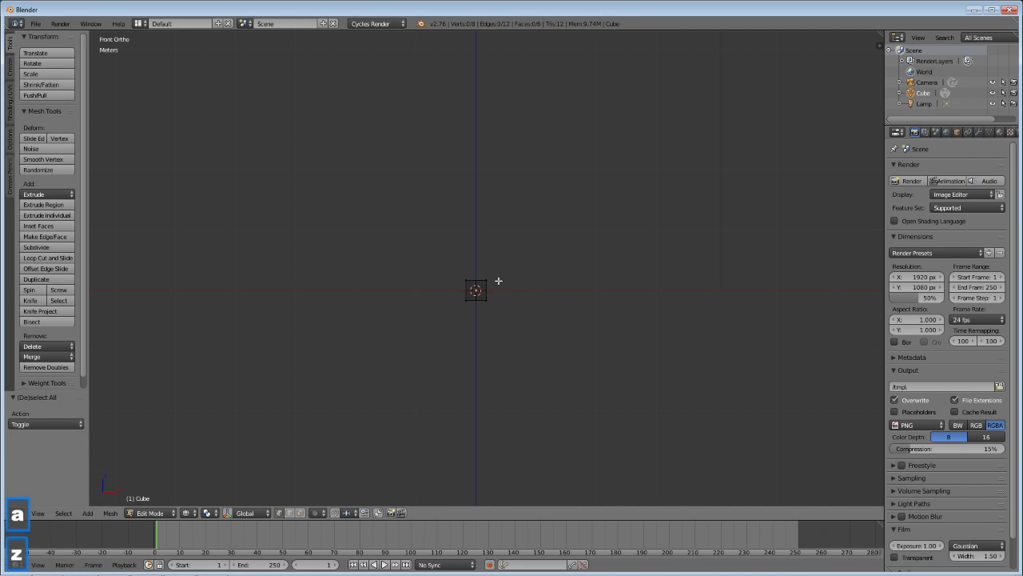
{"action": "key", "text": "b"}
{"action": "left_click_drag", "start_coordinate": [475, 266], "coordinate": [502, 298]}
{"action": "key", "text": "g"}
{"action": "key", "text": "x"}
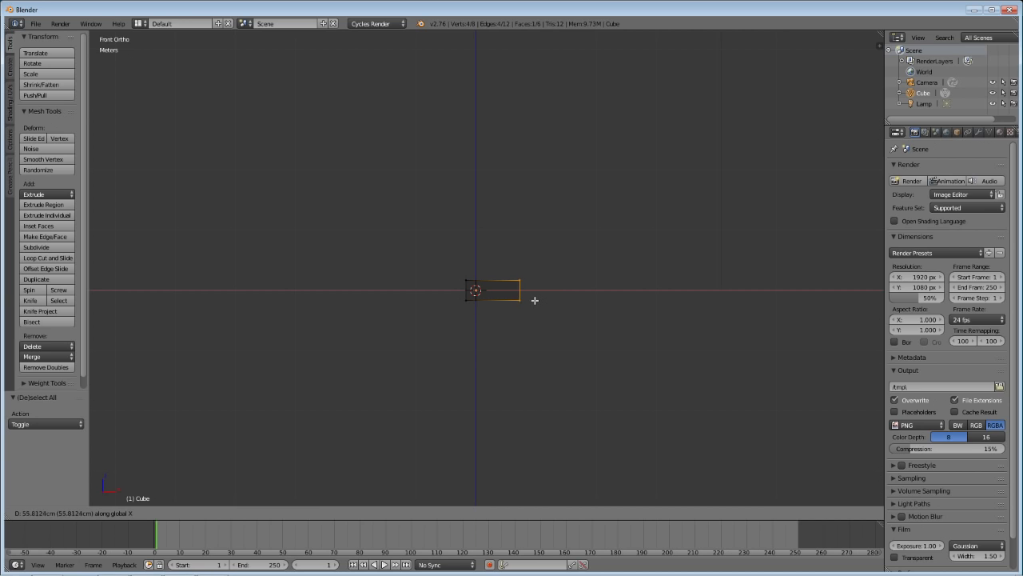
{"action": "left_click", "coordinate": [539, 300]}
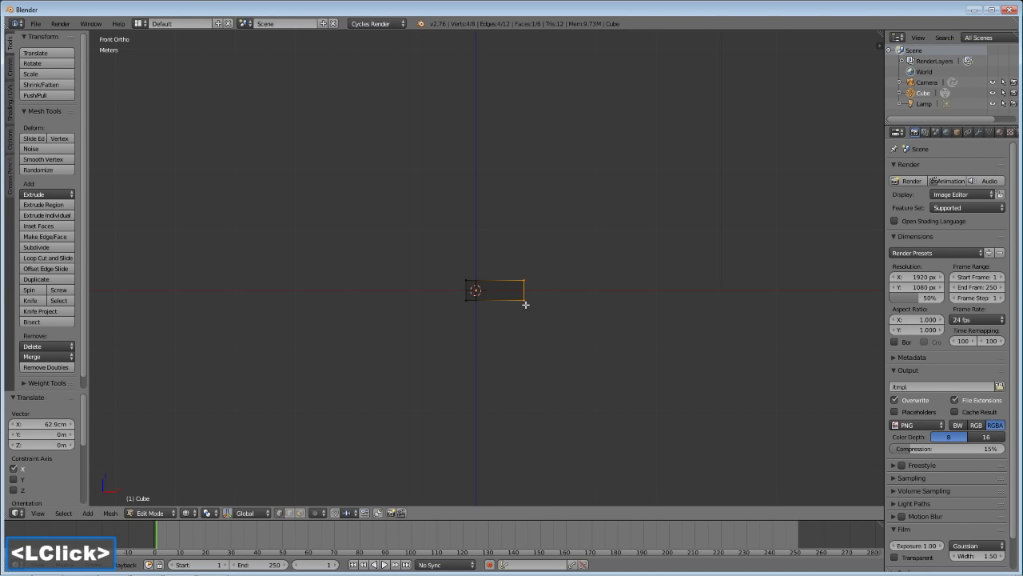
{"action": "mouse_move", "coordinate": [536, 310]}
{"action": "middle_mouse_down"}
{"action": "mouse_move", "coordinate": [536, 324]}
{"action": "mouse_move", "coordinate": [545, 318]}
{"action": "mouse_move", "coordinate": [513, 334]}
{"action": "mouse_move", "coordinate": [473, 312]}
{"action": "mouse_move", "coordinate": [485, 327]}
{"action": "mouse_move", "coordinate": [471, 329]}
{"action": "mouse_move", "coordinate": [499, 335]}
{"action": "mouse_move", "coordinate": [475, 368]}
{"action": "mouse_move", "coordinate": [481, 317]}
{"action": "mouse_move", "coordinate": [477, 359]}
{"action": "mouse_move", "coordinate": [492, 377]}
{"action": "mouse_move", "coordinate": [519, 356]}
{"action": "middle_mouse_up"}
{"action": "key", "text": "Tab"}
{"action": "key", "text": "z"}
Step: Switch to the top orthographic view and add an Array modifier to the elongated block
{"action": "key", "text": "KP_7"}
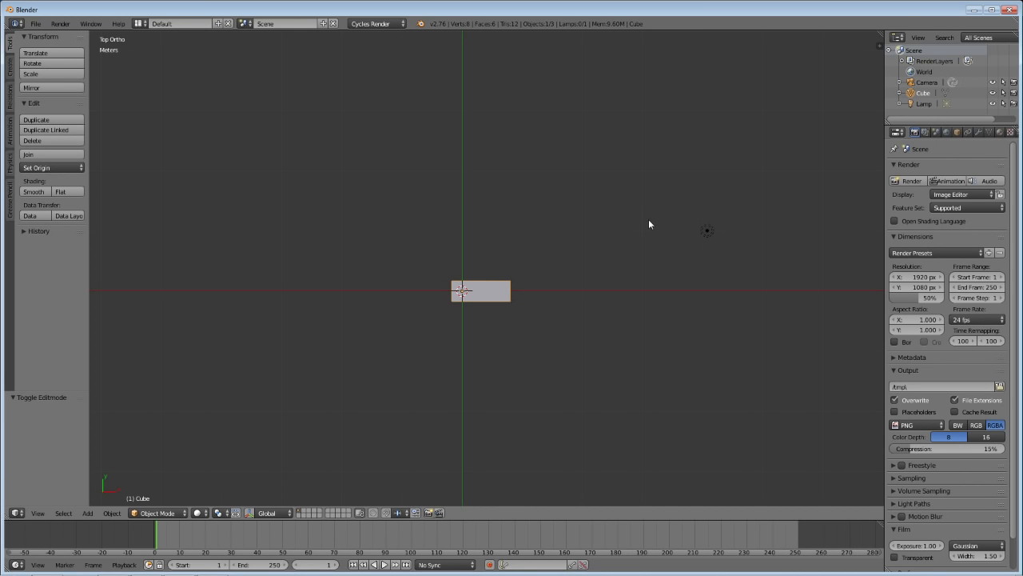
{"action": "mouse_move", "coordinate": [523, 340]}
{"action": "middle_mouse_down"}
{"action": "mouse_move", "coordinate": [485, 322]}
{"action": "mouse_move", "coordinate": [463, 262]}
{"action": "mouse_move", "coordinate": [534, 339]}
{"action": "middle_mouse_up"}
{"action": "key", "text": "7"}
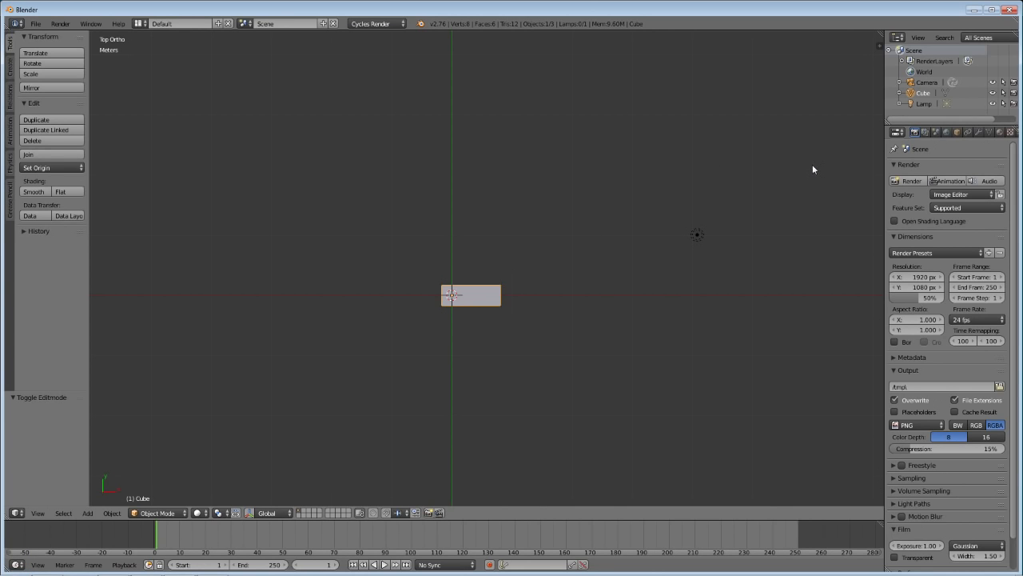
{"action": "left_click", "coordinate": [977, 132]}
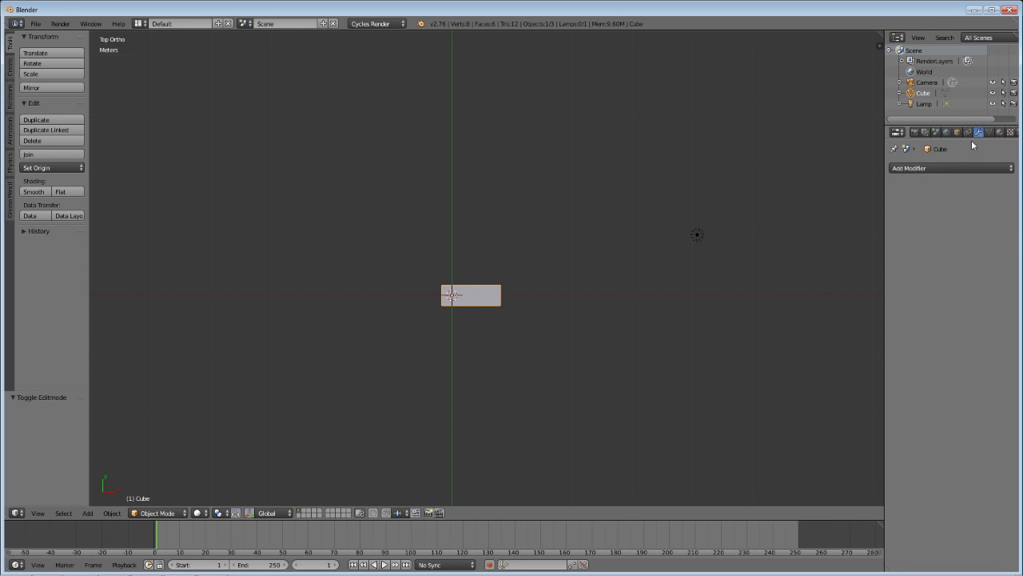
{"action": "left_click", "coordinate": [913, 168]}
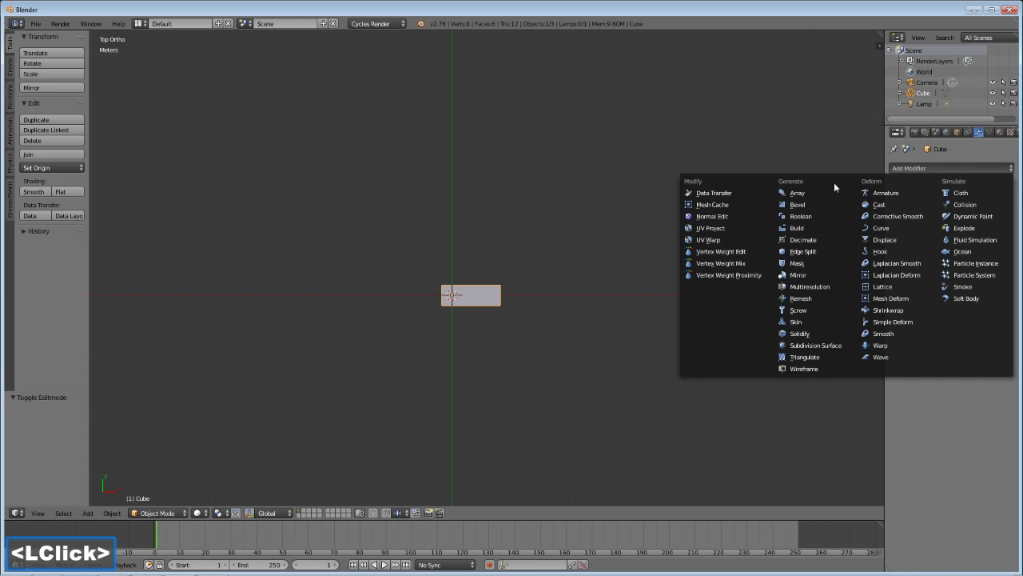
{"action": "left_click", "coordinate": [794, 192]}
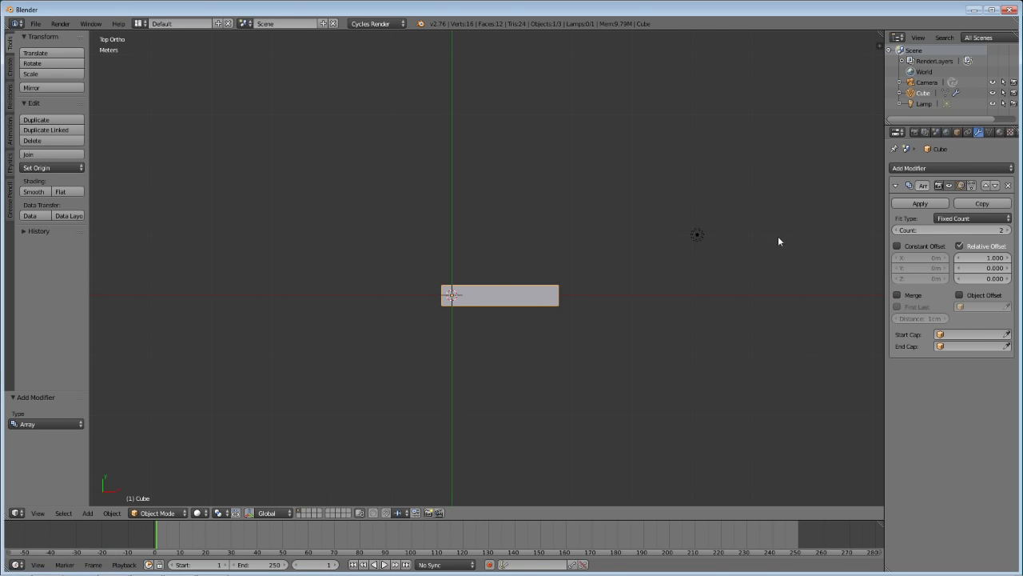
Step: Compare the block with the Array modifier's viewport display off and on, and view the duplicates at an angle
{"action": "left_click", "coordinate": [949, 185]}
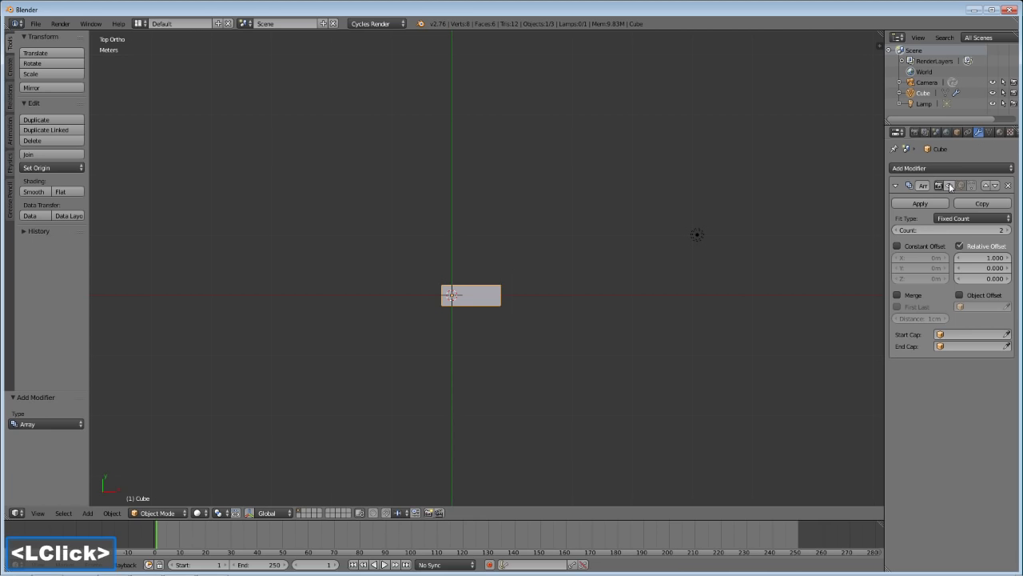
{"action": "left_click", "coordinate": [949, 185]}
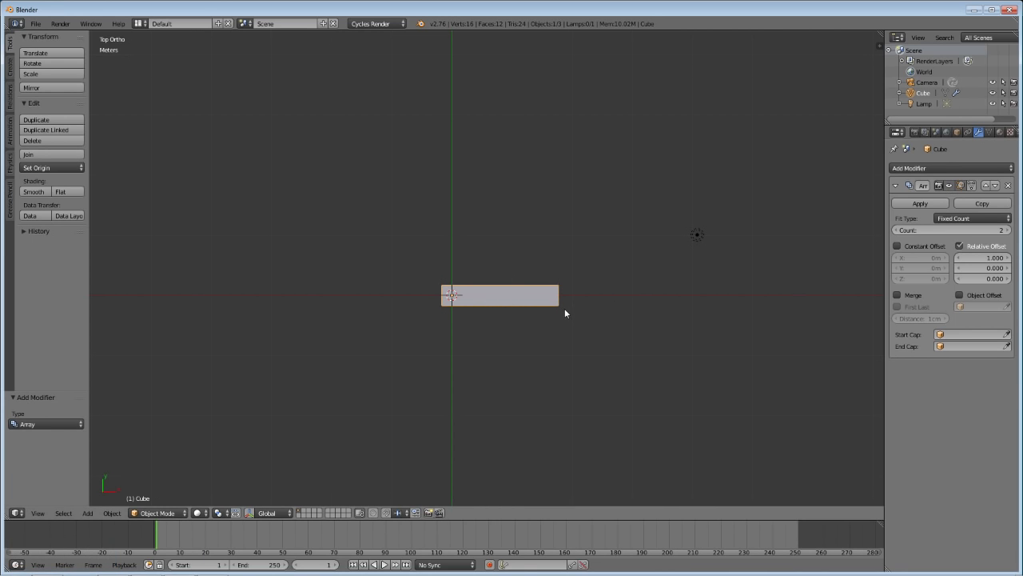
{"action": "middle_click_drag", "start_coordinate": [500, 352], "coordinate": [478, 408]}
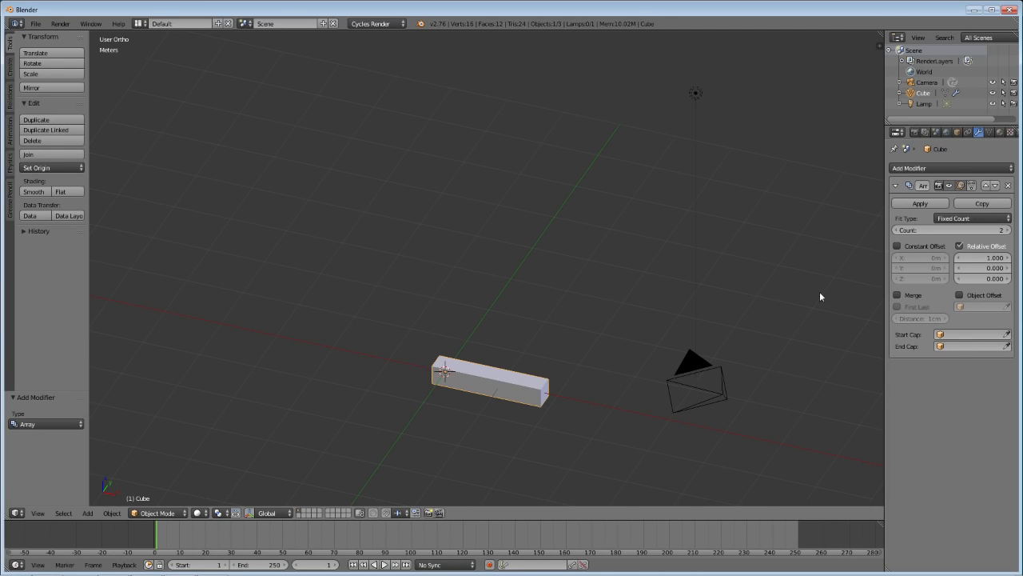
Step: Set the Array modifier's relative X offset to 1.1 and its count to 5 for a spaced row of blocks
{"action": "left_click", "coordinate": [1009, 260]}
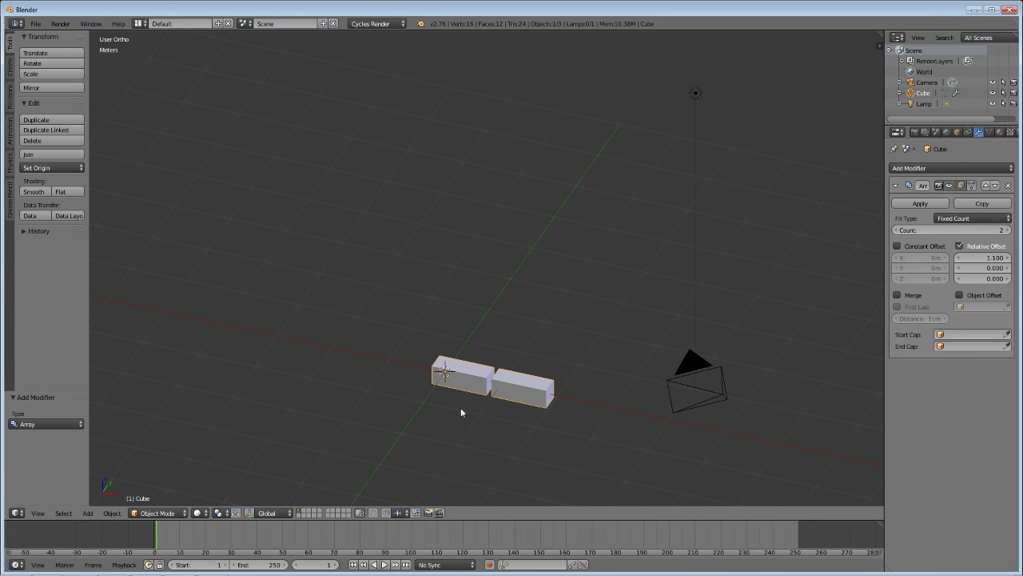
{"action": "middle_click_drag", "start_coordinate": [461, 410], "coordinate": [670, 324]}
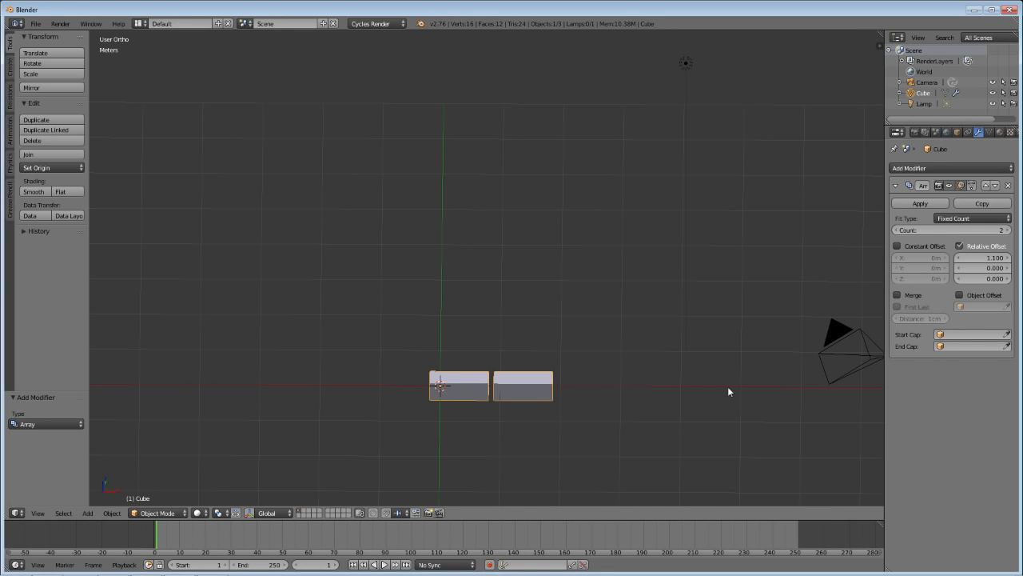
{"action": "left_click", "coordinate": [1009, 230]}
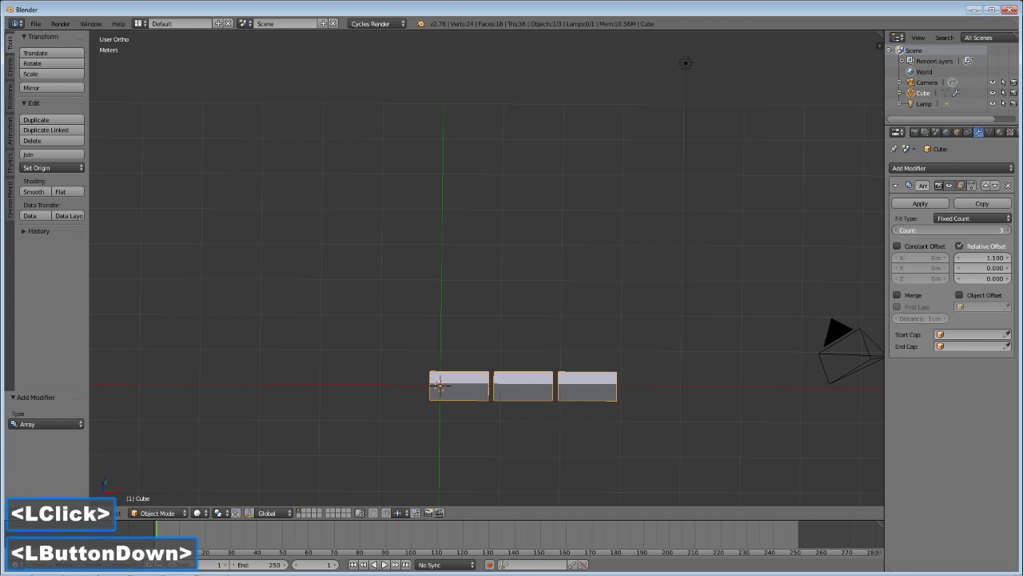
{"action": "left_click", "coordinate": [1010, 230]}
{"action": "left_click", "coordinate": [1010, 230]}
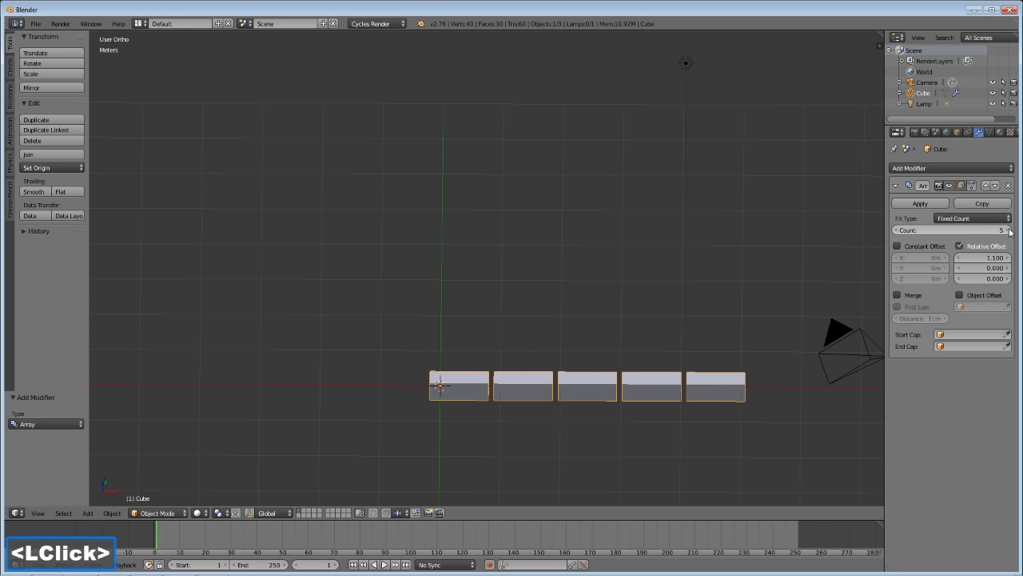
{"action": "middle_click_drag", "start_coordinate": [681, 397], "coordinate": [614, 387], "text": "shift"}
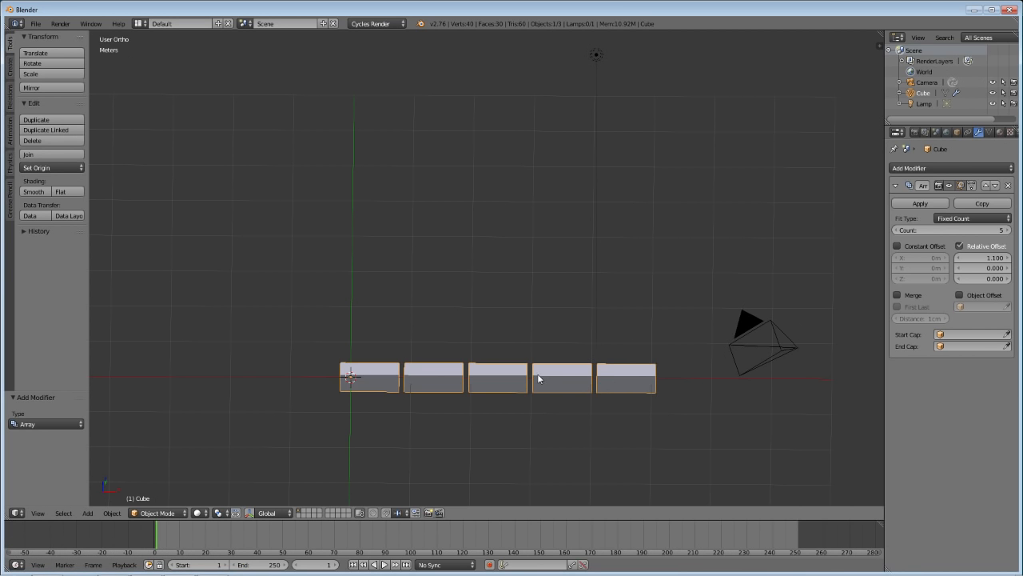
{"action": "middle_click_drag", "start_coordinate": [538, 374], "coordinate": [534, 395]}
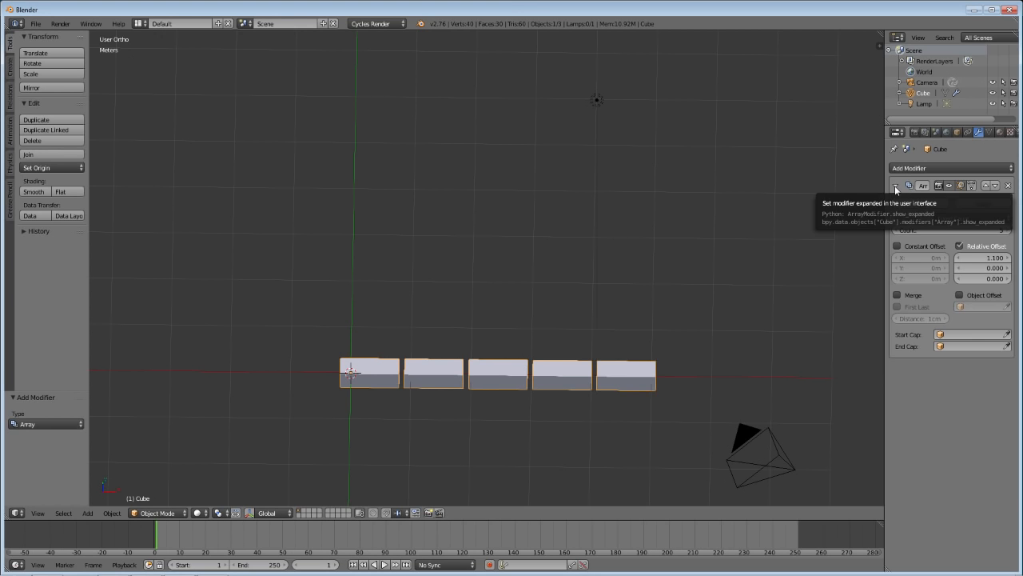
Step: Collapse the first Array modifier's settings, add a second Array modifier and set its count to 1
{"action": "left_click", "coordinate": [895, 187]}
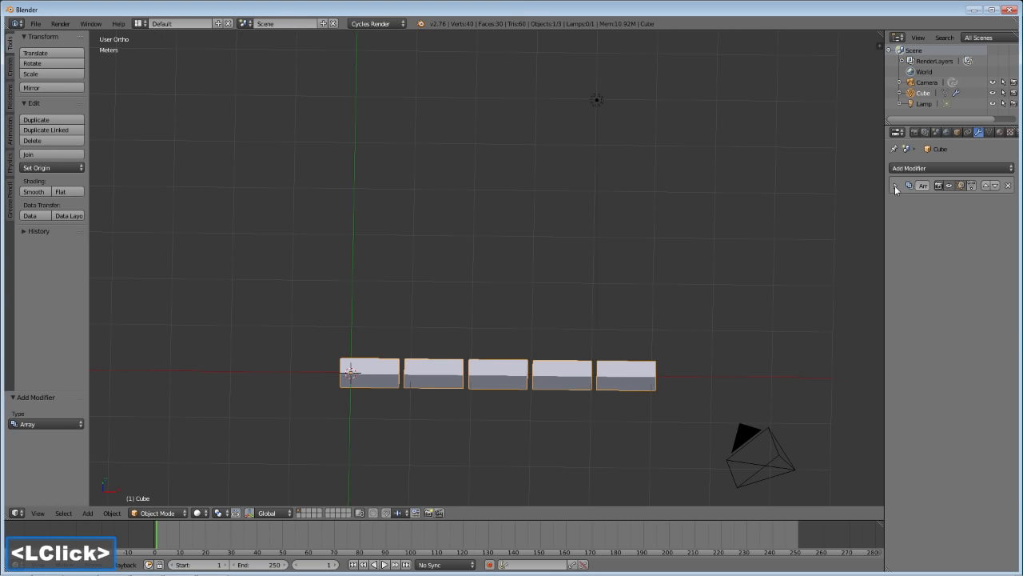
{"action": "left_click", "coordinate": [943, 170]}
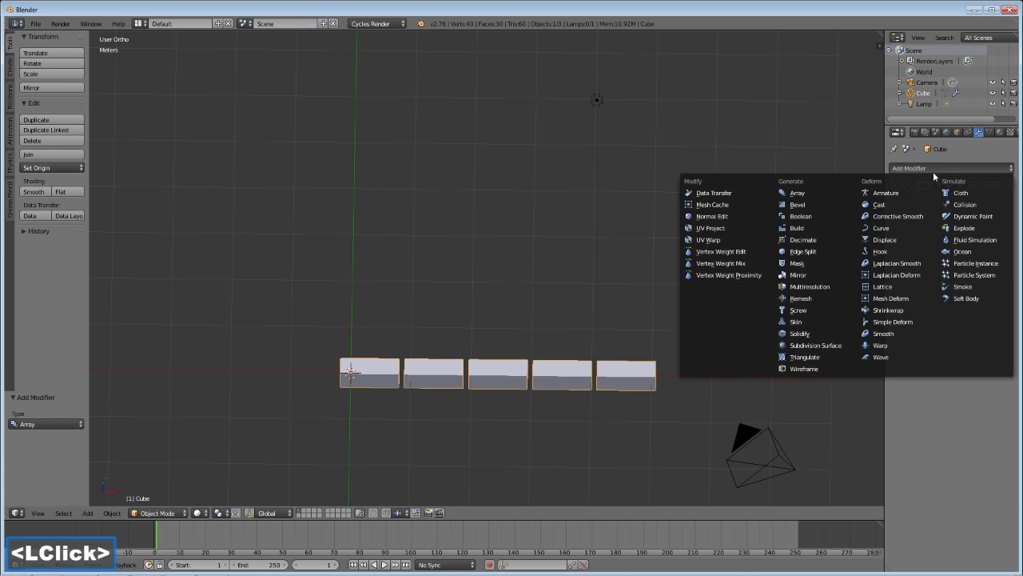
{"action": "left_click", "coordinate": [828, 194]}
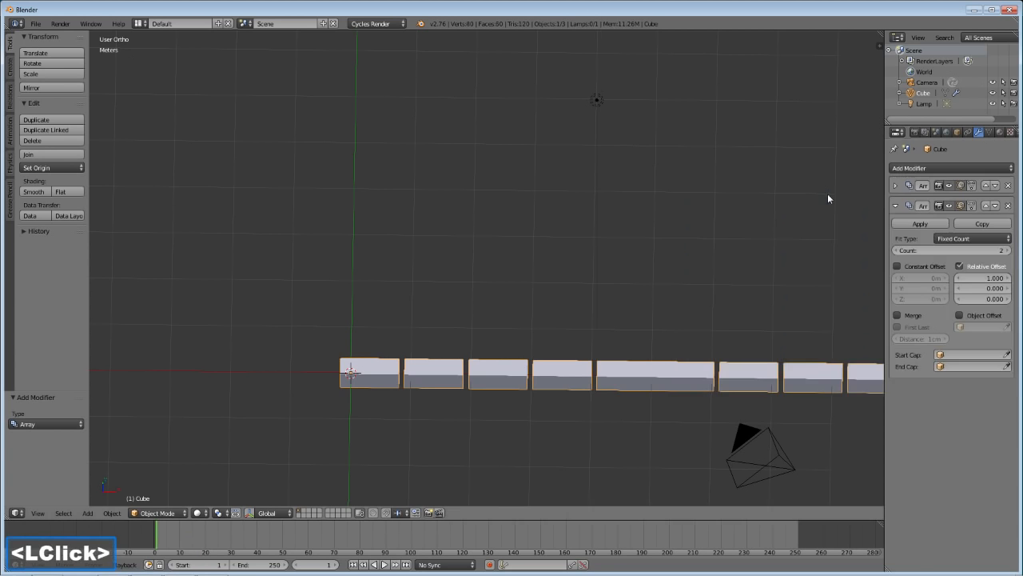
{"action": "left_click", "coordinate": [896, 250]}
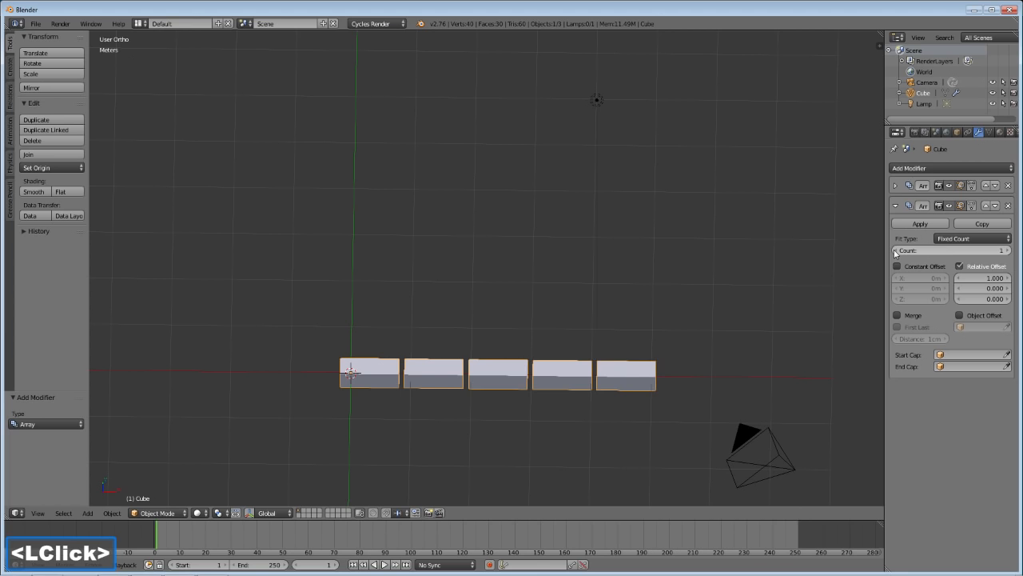
Step: In the top orthographic view, duplicate the row of blocks about 42.5 cm along Y
{"action": "middle_click_drag", "start_coordinate": [418, 393], "coordinate": [448, 397], "text": "shift"}
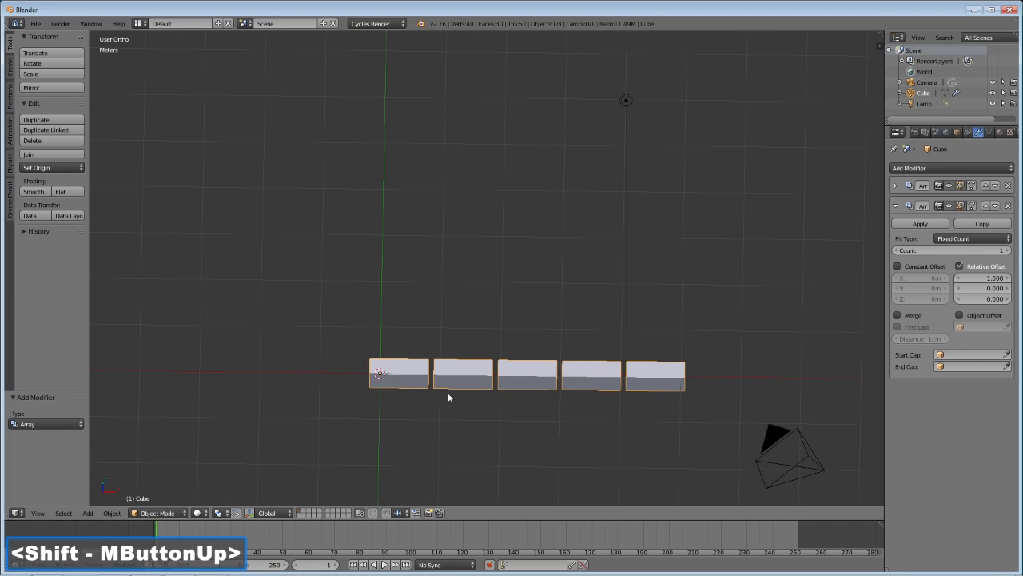
{"action": "key", "text": "KP_7"}
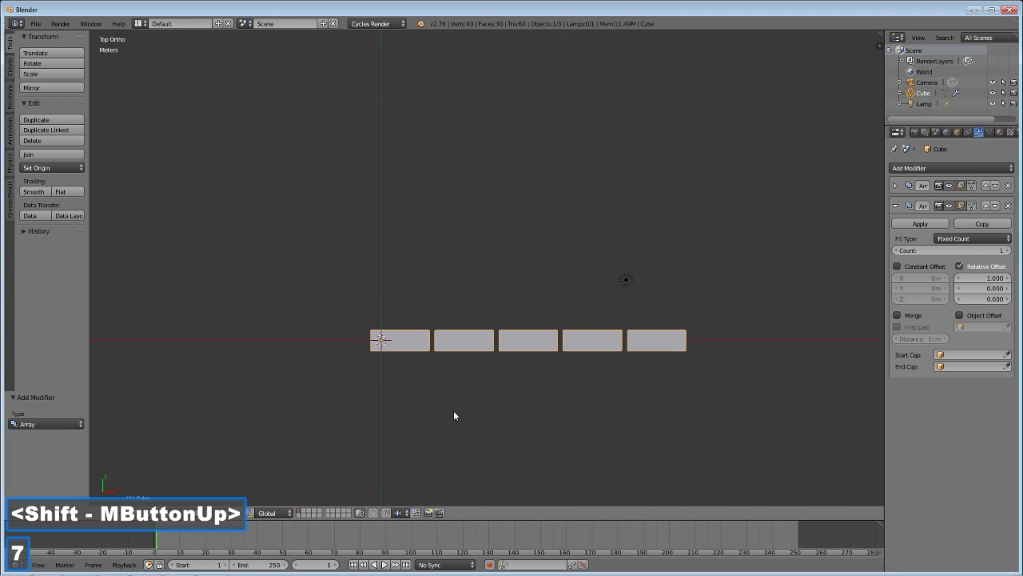
{"action": "right_click", "coordinate": [415, 349]}
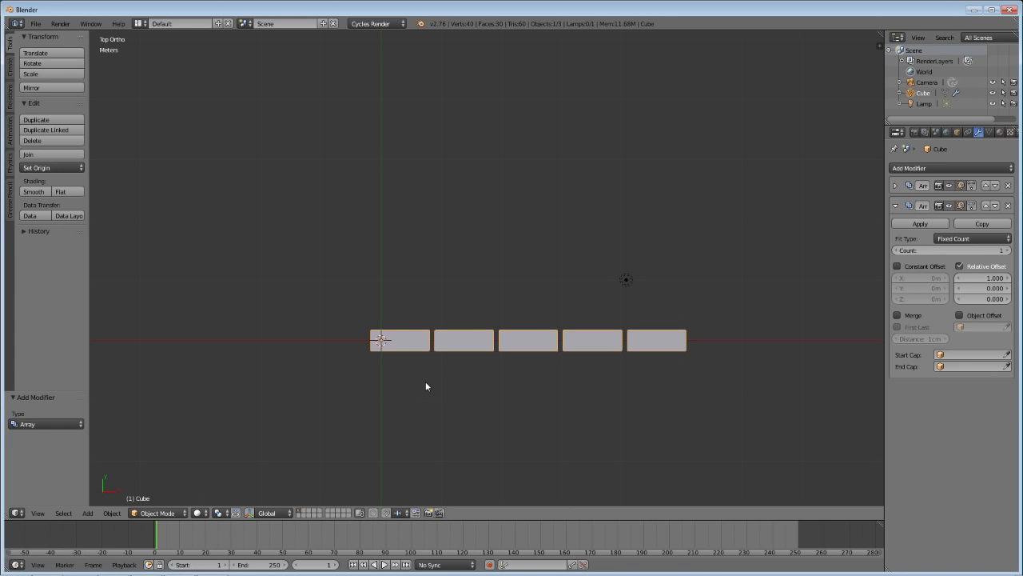
{"action": "key", "text": "shift+d"}
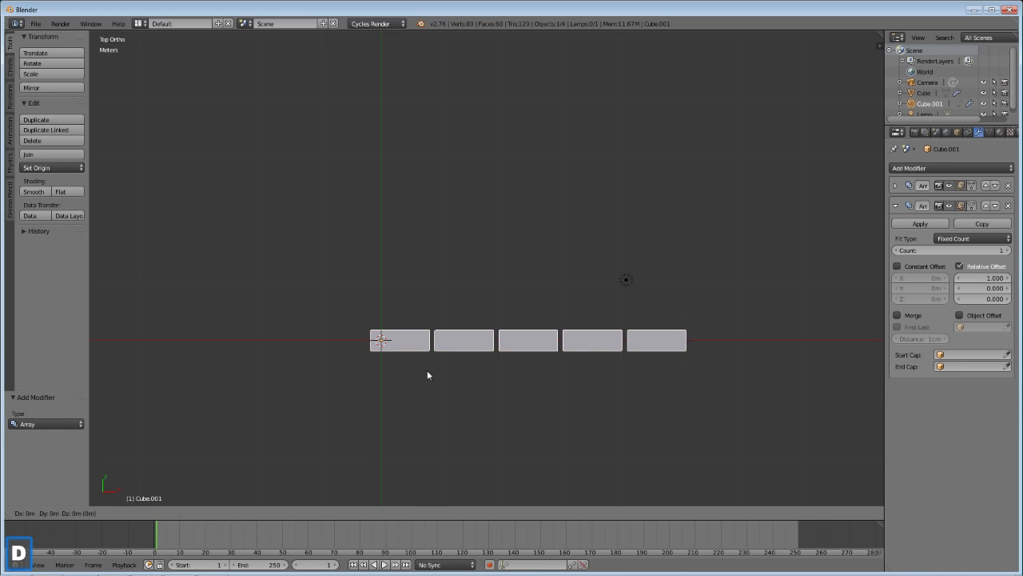
{"action": "key", "text": "y"}
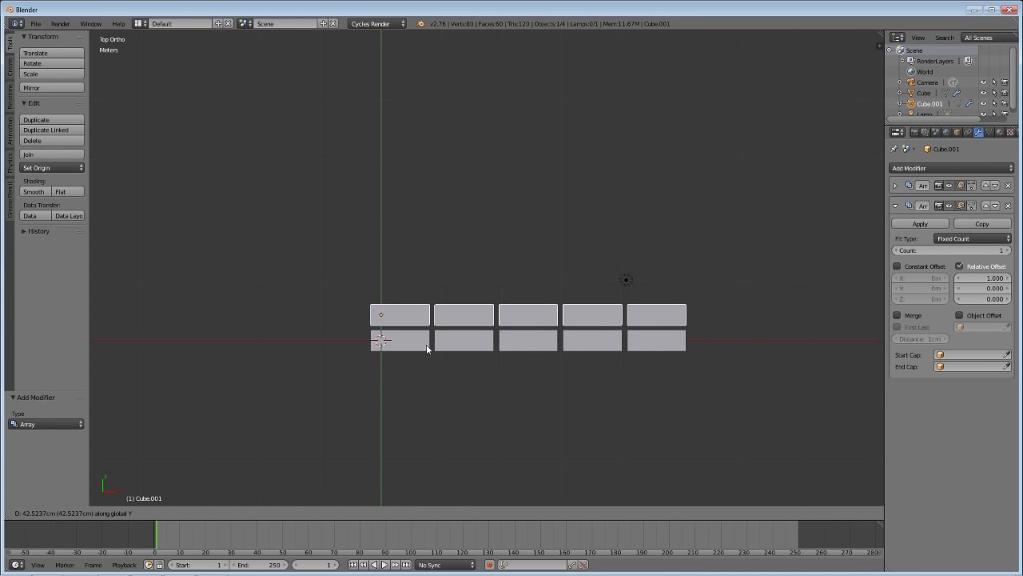
{"action": "left_click", "coordinate": [426, 344]}
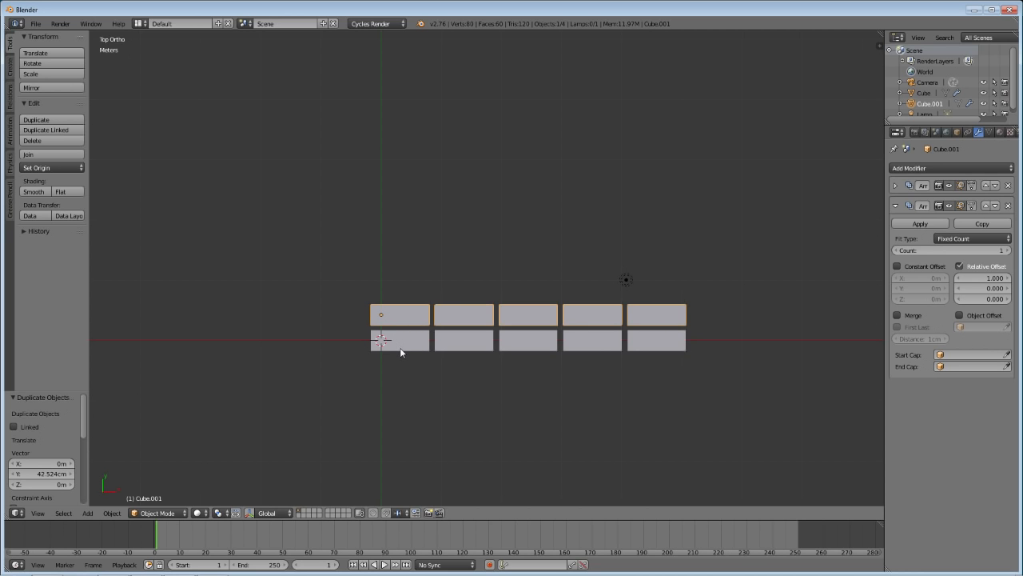
Step: Set the duplicated row's first Array count to 6 and shift the row about -31.9 cm along X
{"action": "left_click", "coordinate": [896, 185]}
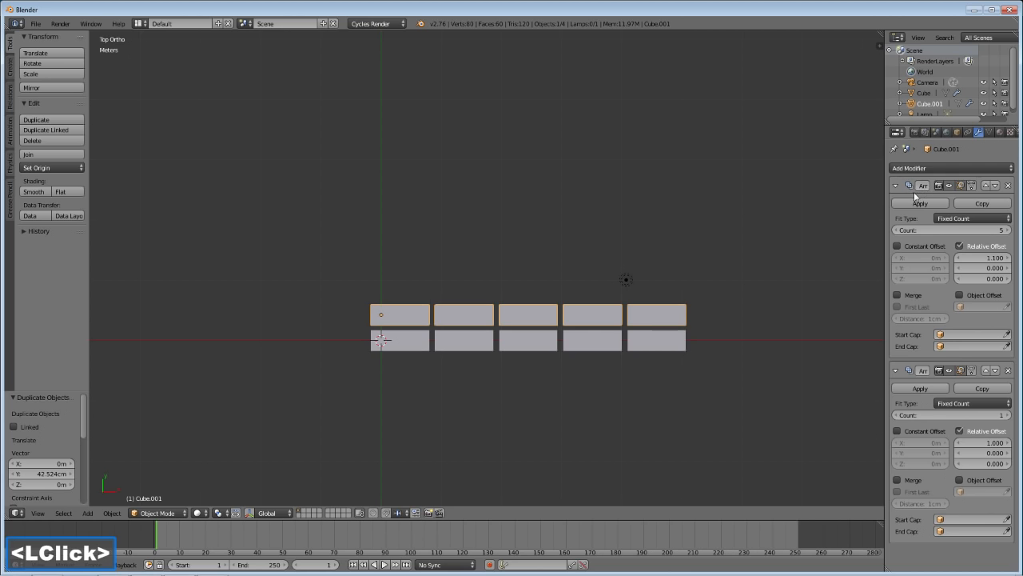
{"action": "left_click", "coordinate": [1009, 230]}
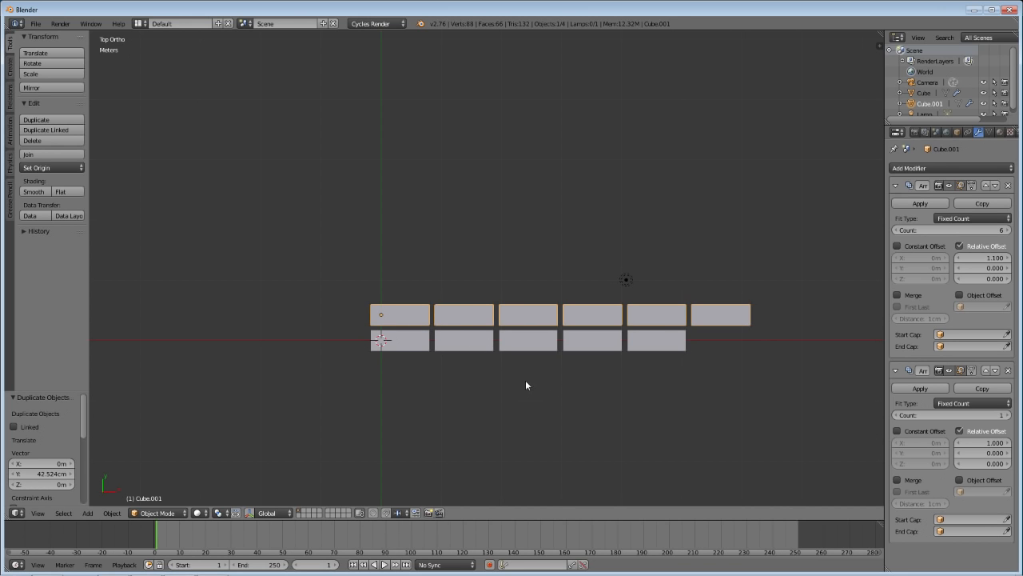
{"action": "key", "text": "g"}
{"action": "key", "text": "x"}
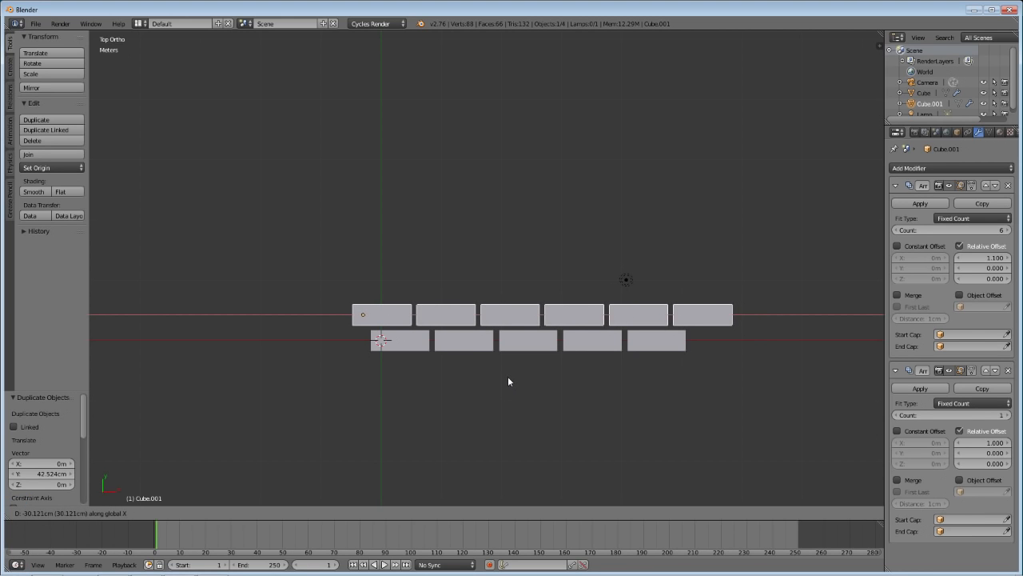
{"action": "left_click", "coordinate": [508, 379]}
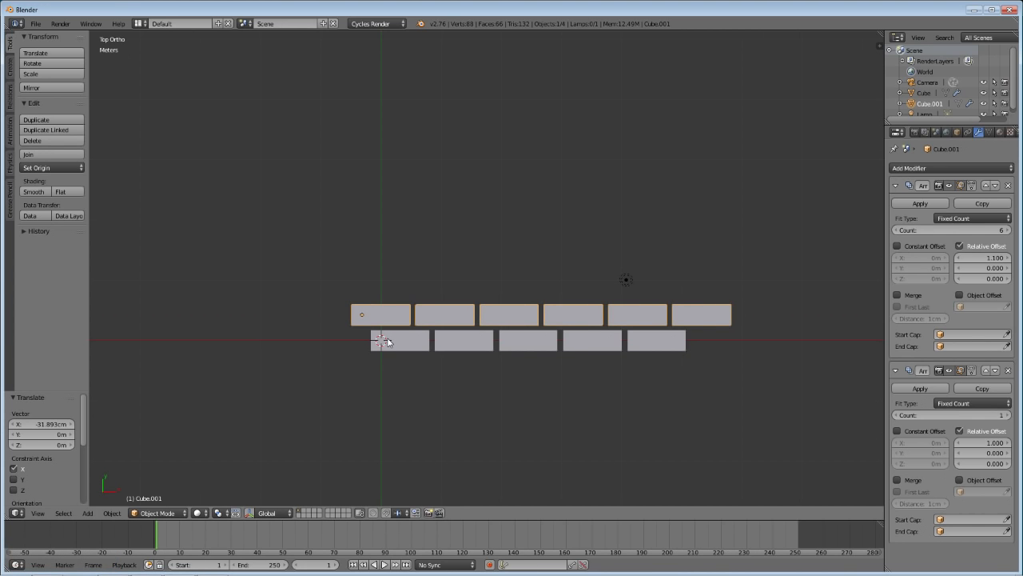
Step: Duplicate the original bottom row about 85 cm along Y to form a third row above the staggered one
{"action": "scroll", "coordinate": [387, 343], "scroll_direction": "up", "scroll_amount": 1}
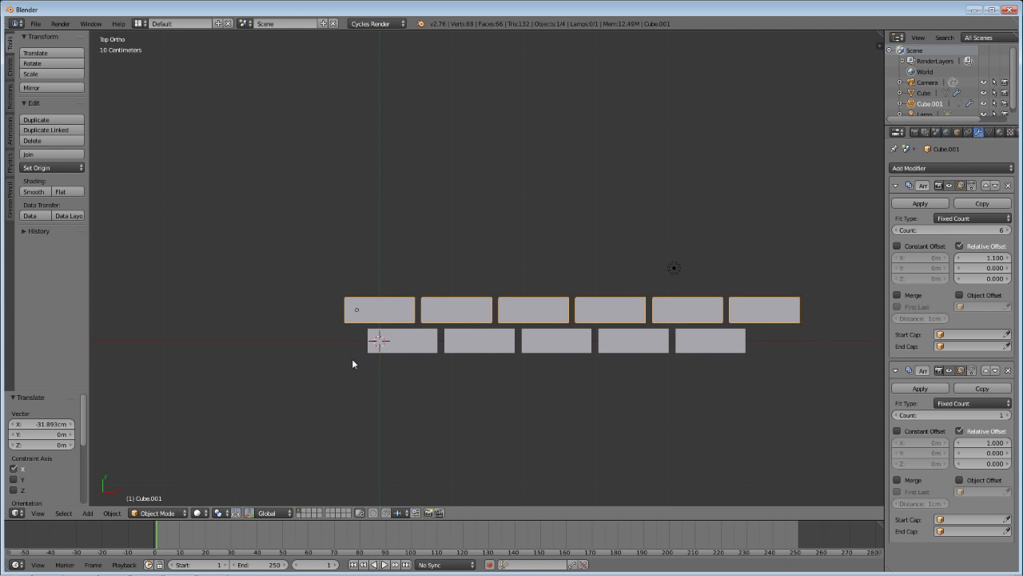
{"action": "scroll", "coordinate": [356, 359], "scroll_direction": "down", "scroll_amount": 1}
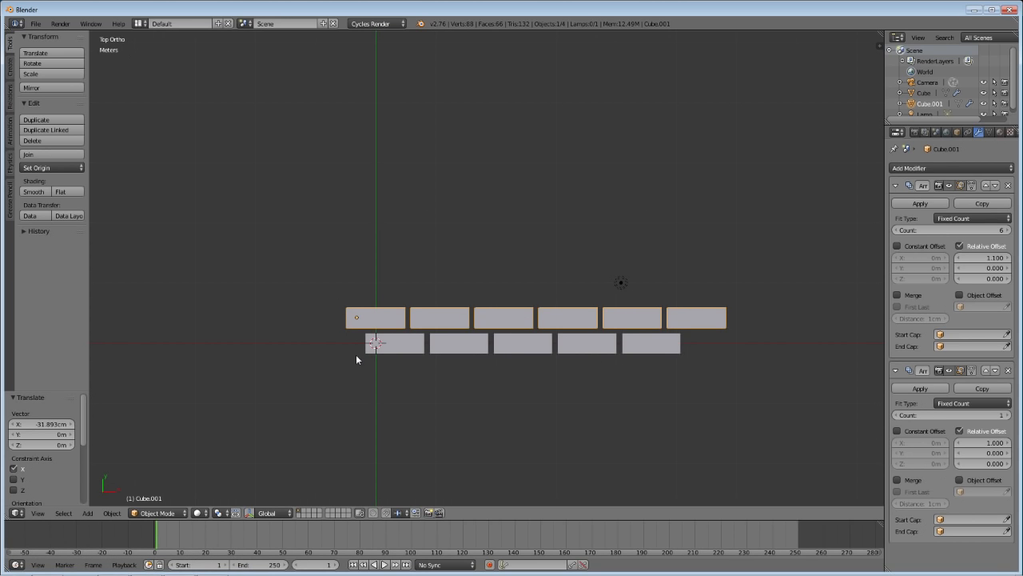
{"action": "scroll", "coordinate": [394, 342], "scroll_direction": "down", "scroll_amount": 1}
{"action": "scroll", "coordinate": [393, 342], "scroll_direction": "up", "scroll_amount": 1}
{"action": "right_click", "coordinate": [388, 339]}
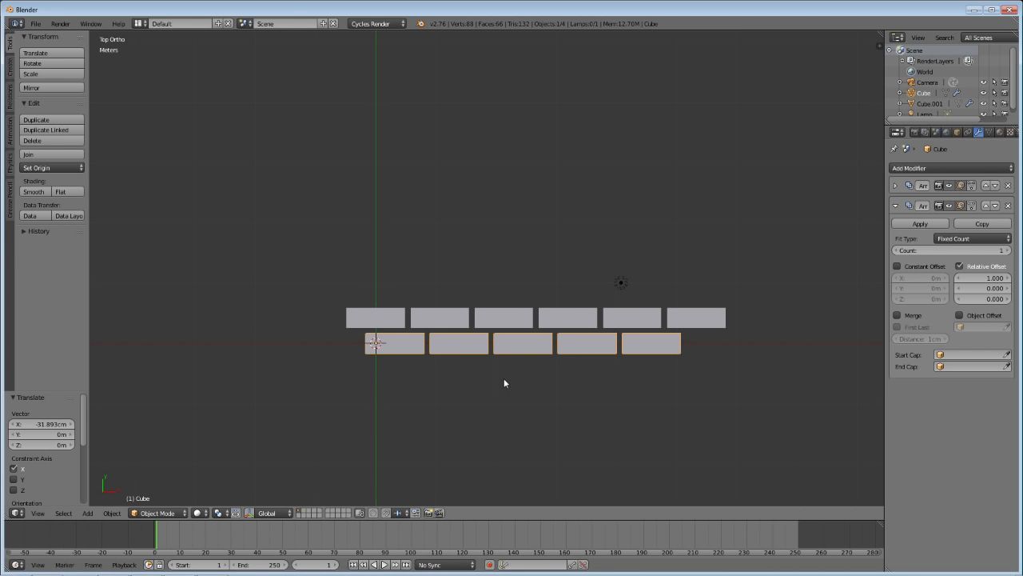
{"action": "key", "text": "shift+d"}
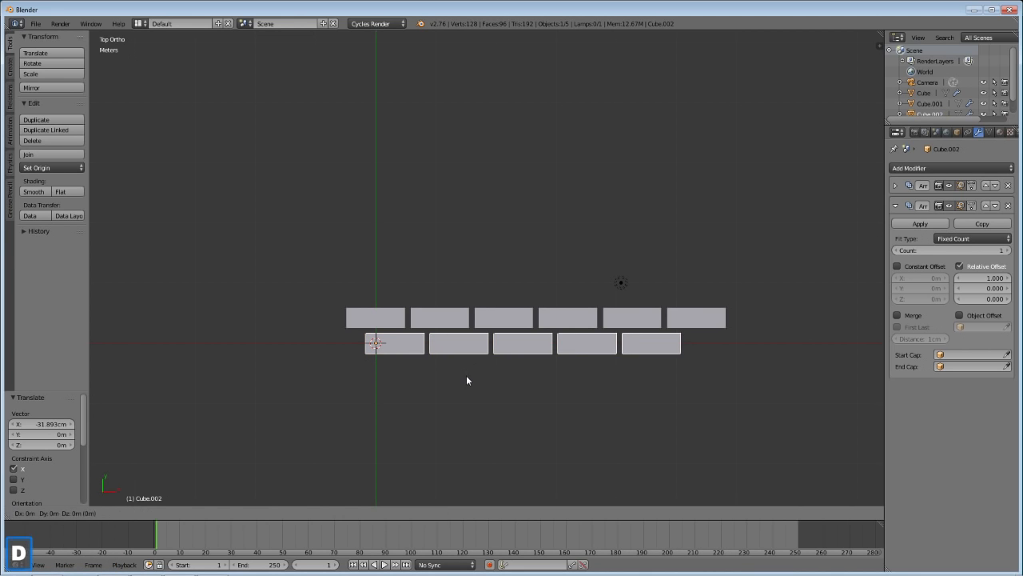
{"action": "key", "text": "y"}
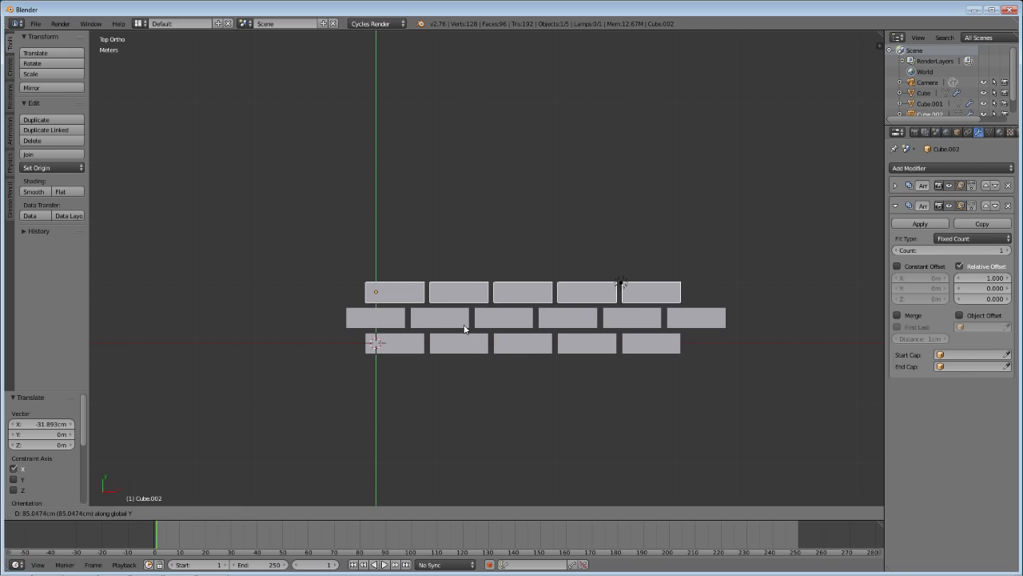
{"action": "left_click", "coordinate": [463, 328]}
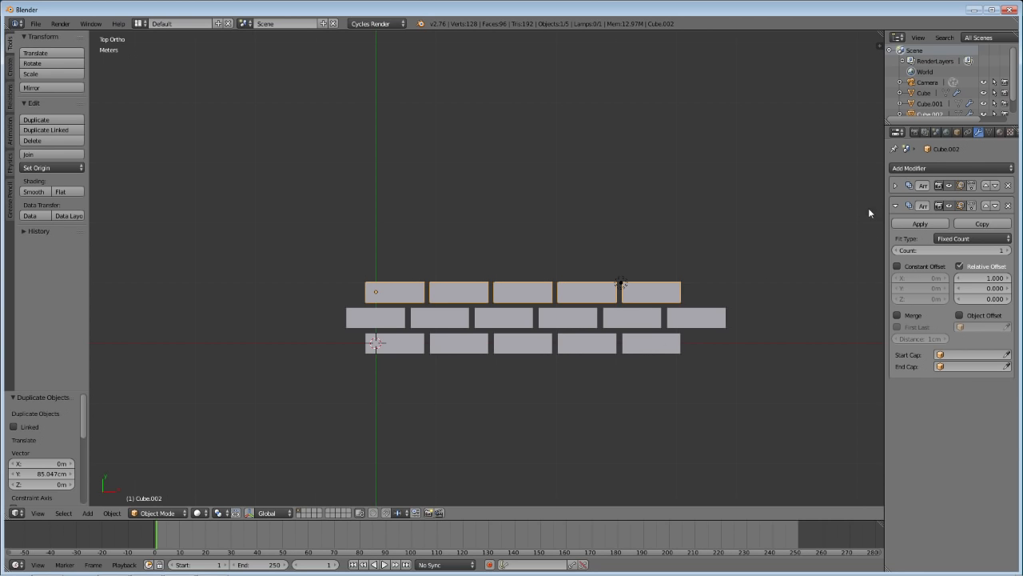
Step: Set the third row's first Array count to 6 and shift the row about -77.1 cm along X
{"action": "left_click", "coordinate": [896, 186]}
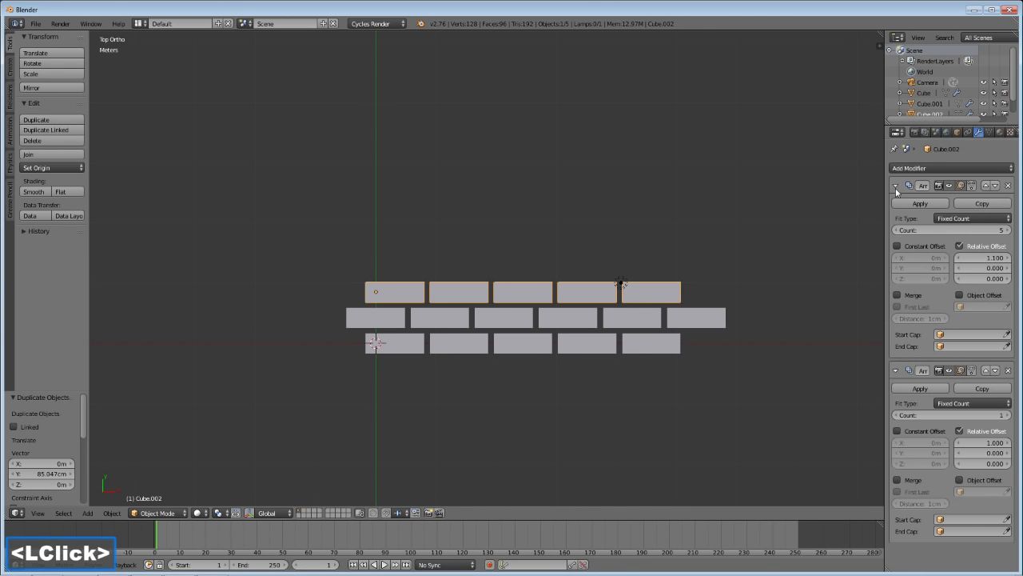
{"action": "left_click", "coordinate": [1008, 230]}
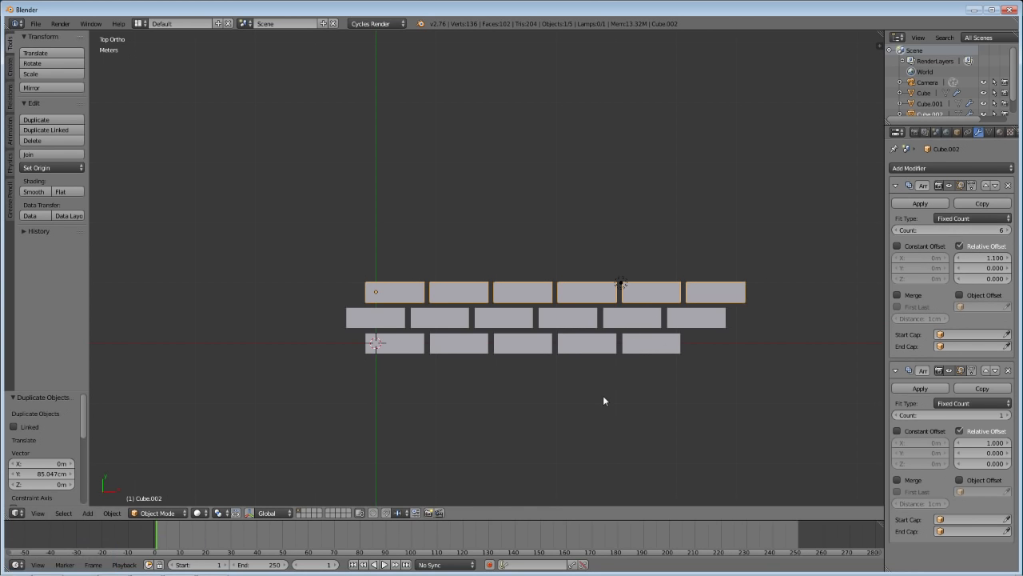
{"action": "key", "text": "g"}
{"action": "key", "text": "x"}
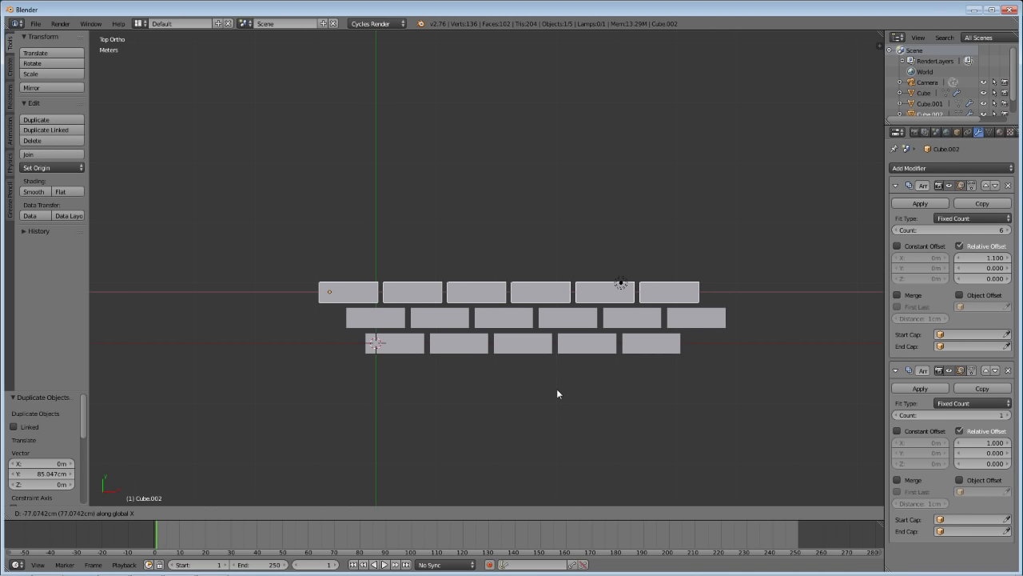
{"action": "left_click", "coordinate": [557, 393]}
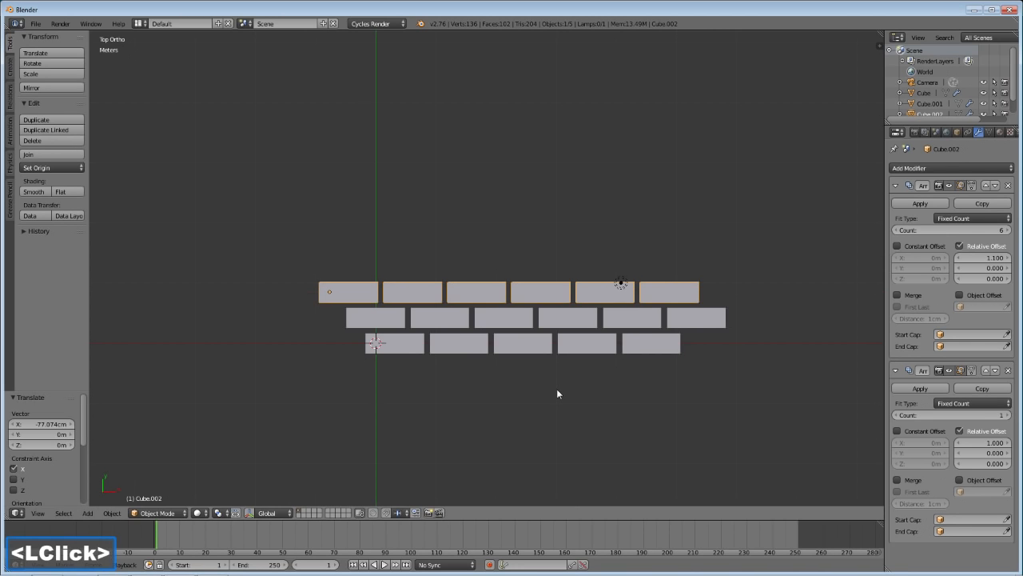
Step: Adjust the stagger by shifting the middle row about -9.7 cm and the top row about -2.7 cm along X
{"action": "right_click", "coordinate": [546, 316]}
{"action": "key", "text": "g"}
{"action": "key", "text": "x"}
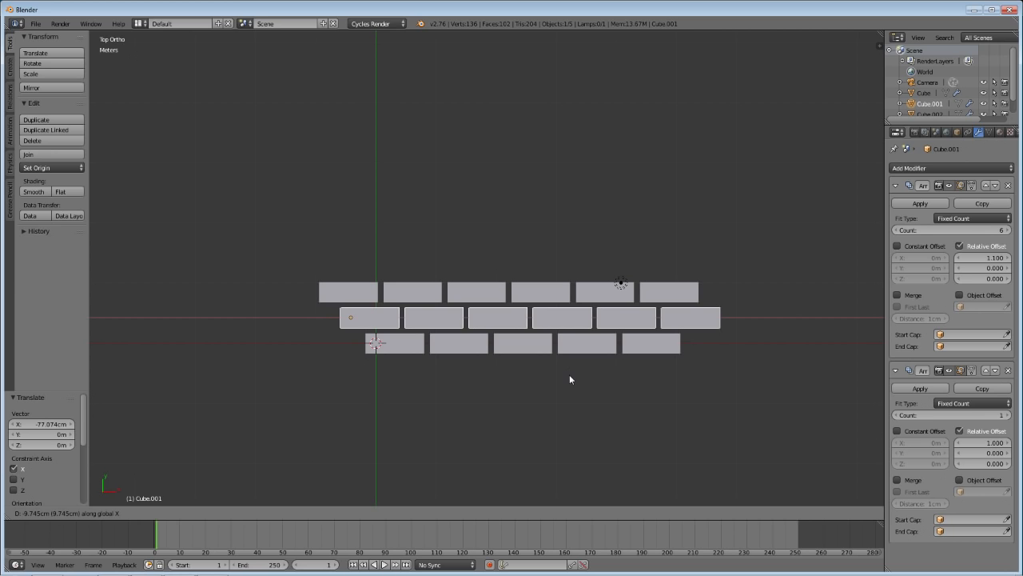
{"action": "left_click", "coordinate": [569, 374]}
{"action": "right_click", "coordinate": [597, 285]}
{"action": "key", "text": "g"}
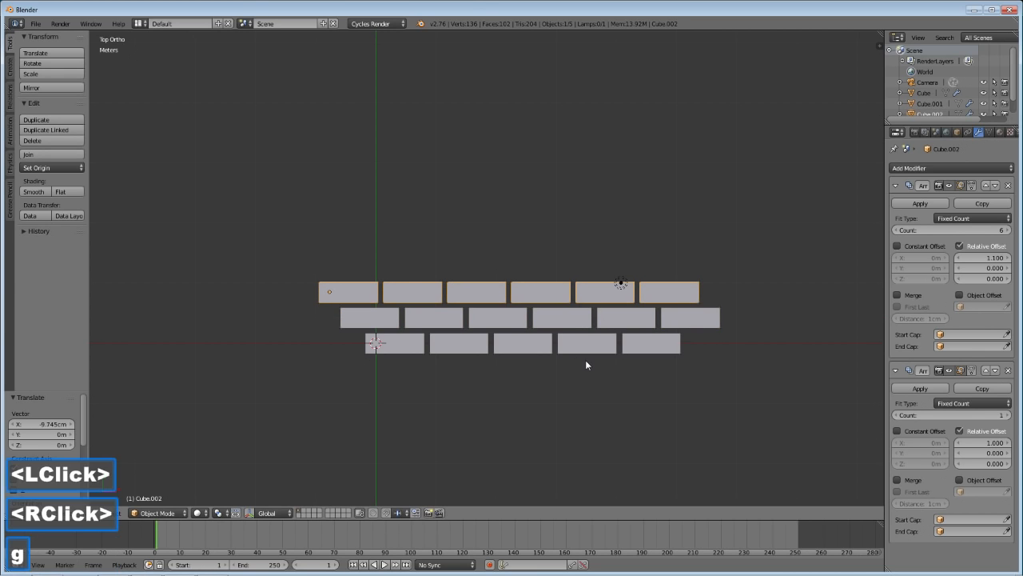
{"action": "key", "text": "x"}
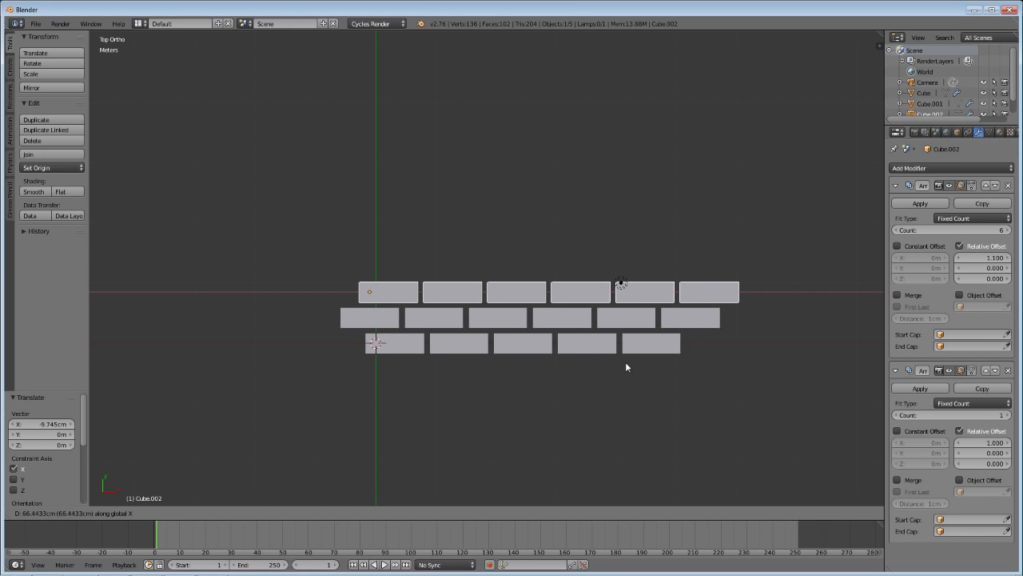
{"action": "left_click", "coordinate": [583, 362]}
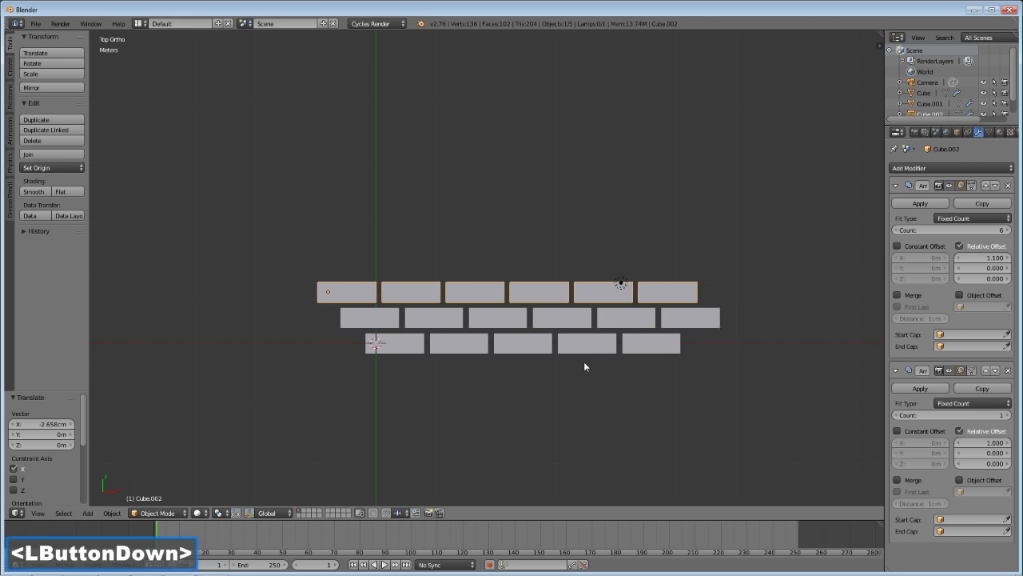
Step: Set the relative offset of the bottom row's second Array modifier to 0 in X and 3 in Y
{"action": "right_click", "coordinate": [473, 360], "text": "shift"}
{"action": "middle_click_drag", "start_coordinate": [472, 361], "coordinate": [473, 371], "text": "shift"}
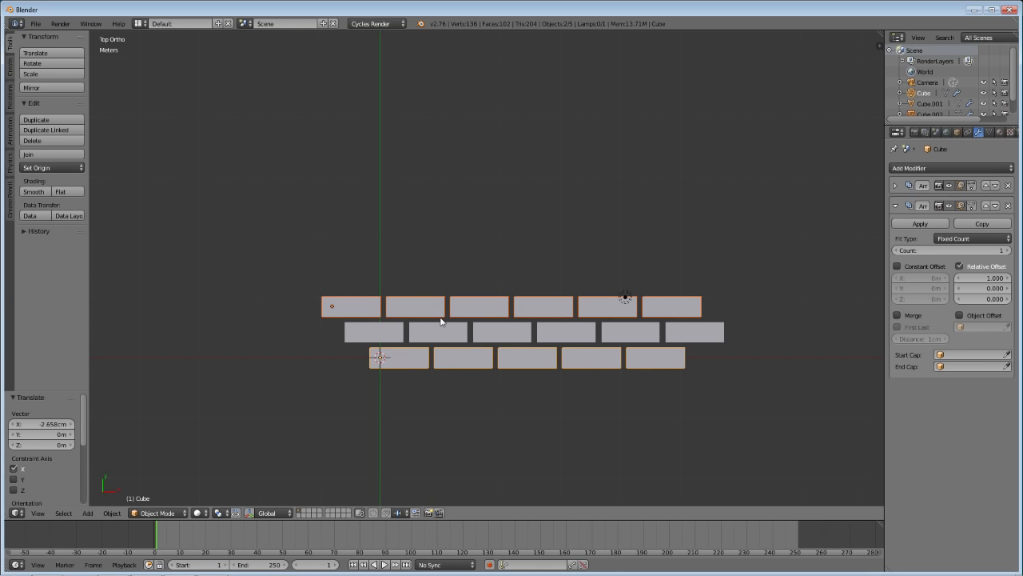
{"action": "right_click", "coordinate": [383, 358]}
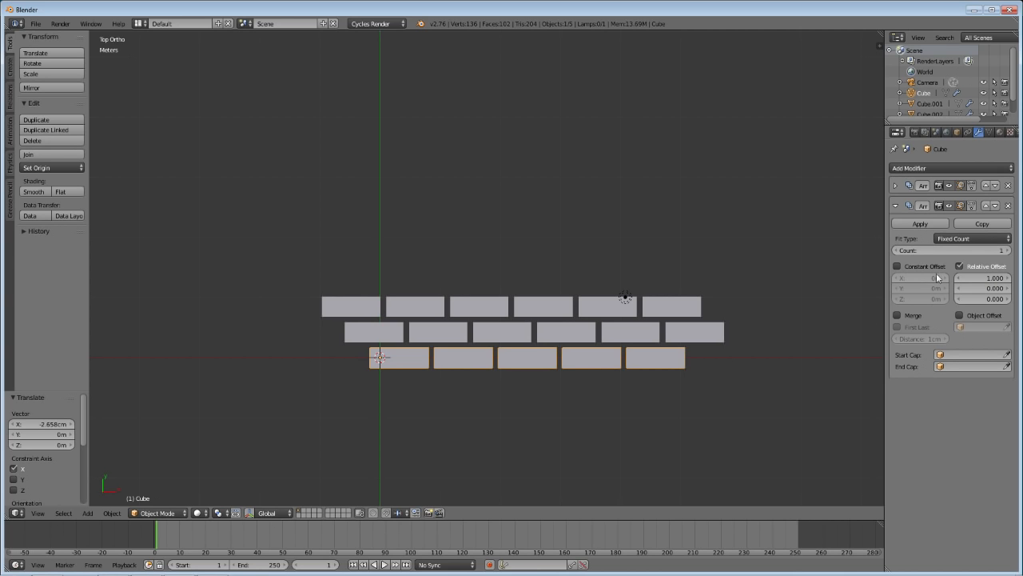
{"action": "left_click", "coordinate": [986, 278]}
{"action": "type", "text": "0"}
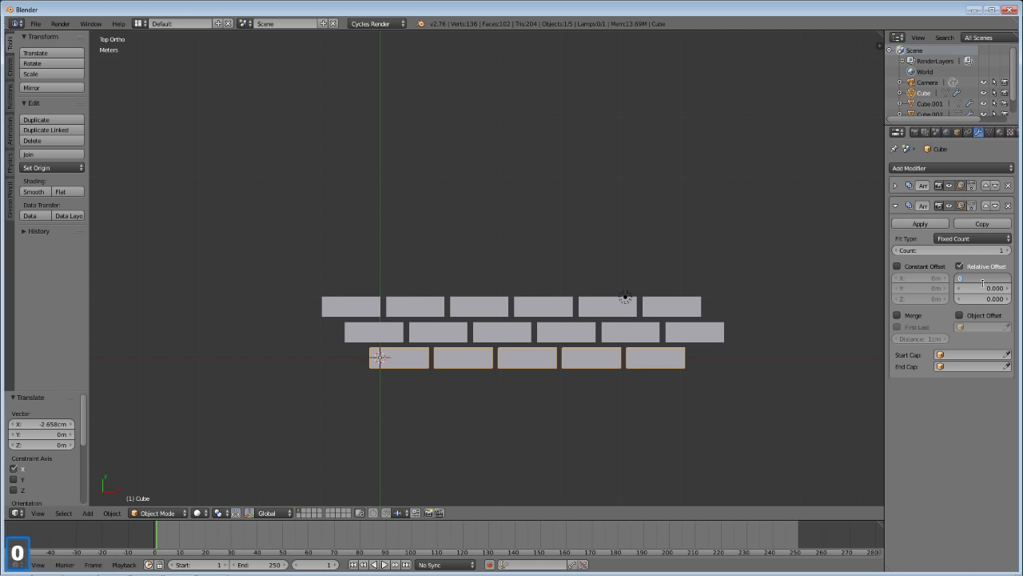
{"action": "key", "text": "Return"}
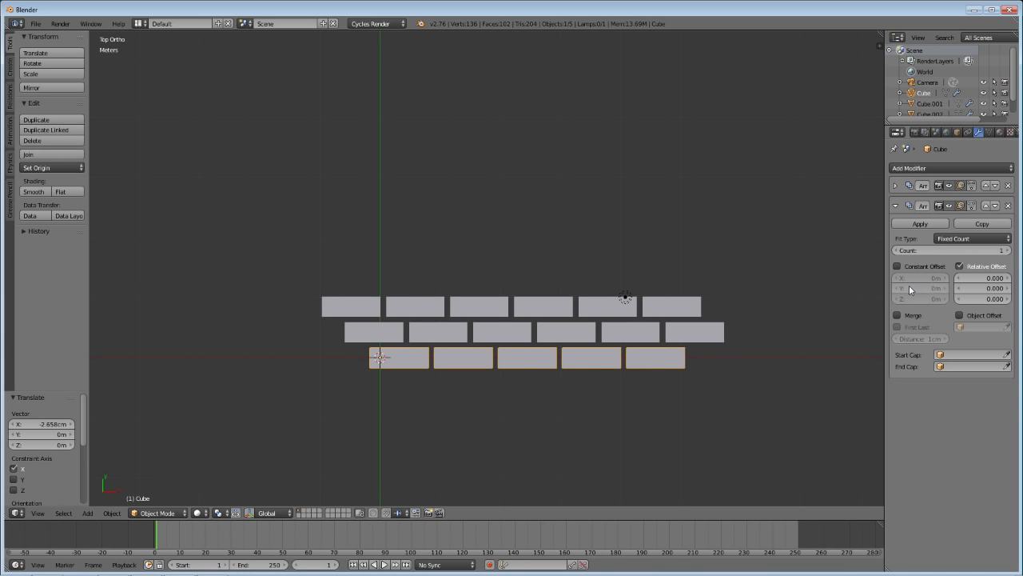
{"action": "left_click", "coordinate": [988, 289]}
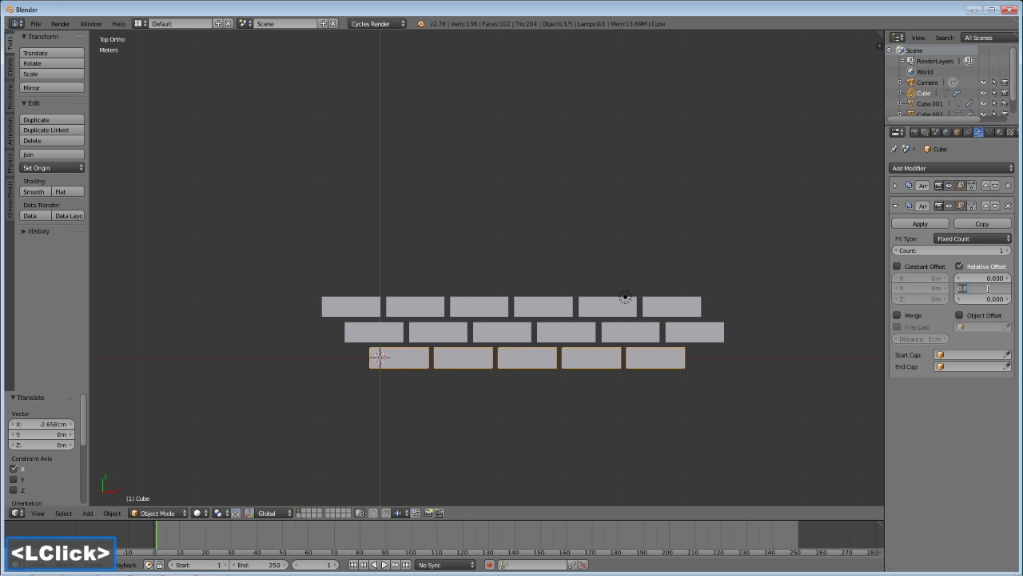
{"action": "type", "text": "3"}
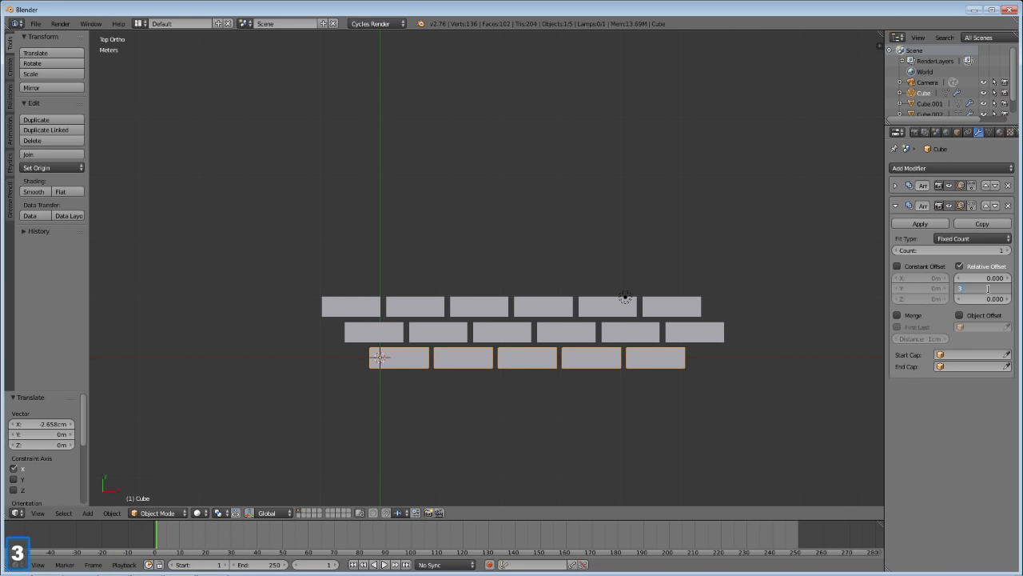
{"action": "key", "text": "Return"}
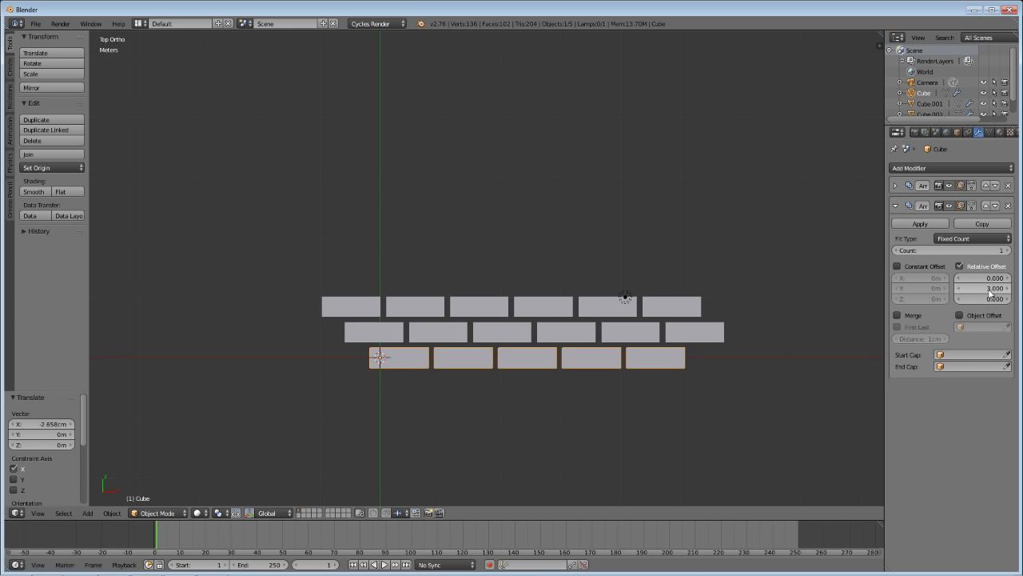
Step: Set the bottom row's second Array count to 2 and raise its relative Y offset to 3.7
{"action": "left_click", "coordinate": [1006, 250]}
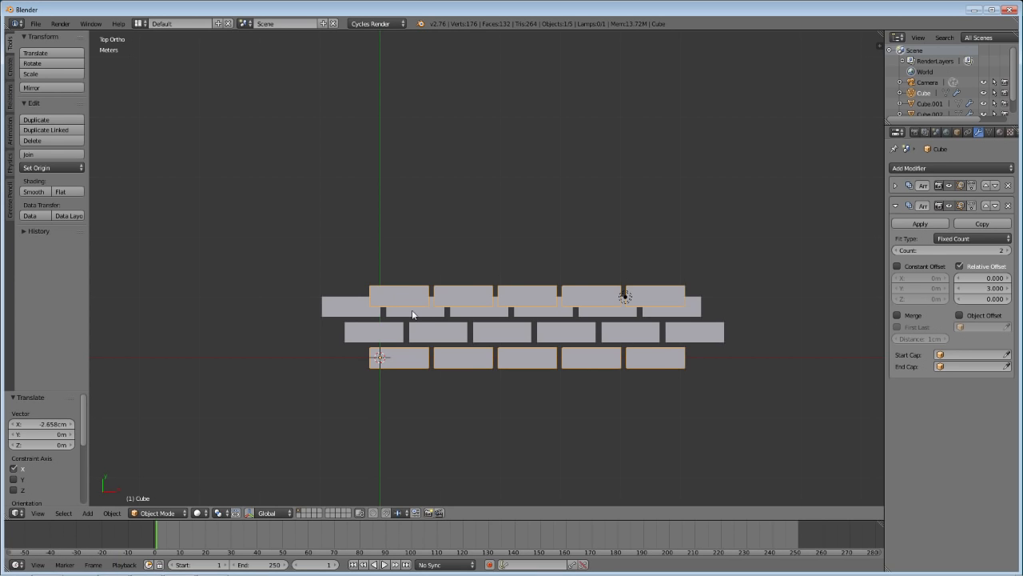
{"action": "left_click", "coordinate": [1009, 290]}
{"action": "left_click", "coordinate": [1009, 289]}
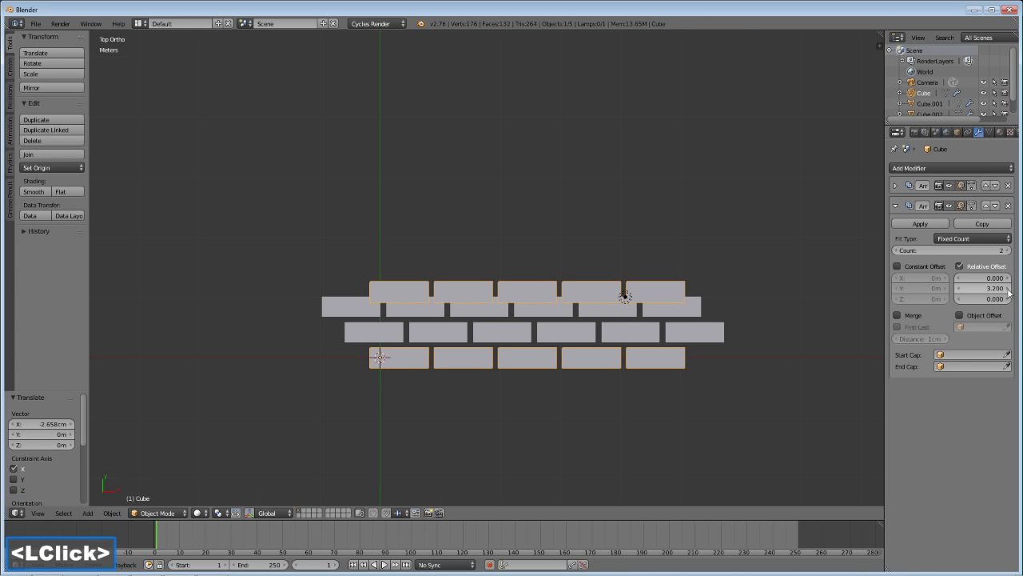
{"action": "left_click", "coordinate": [1009, 290]}
{"action": "left_click", "coordinate": [1009, 290]}
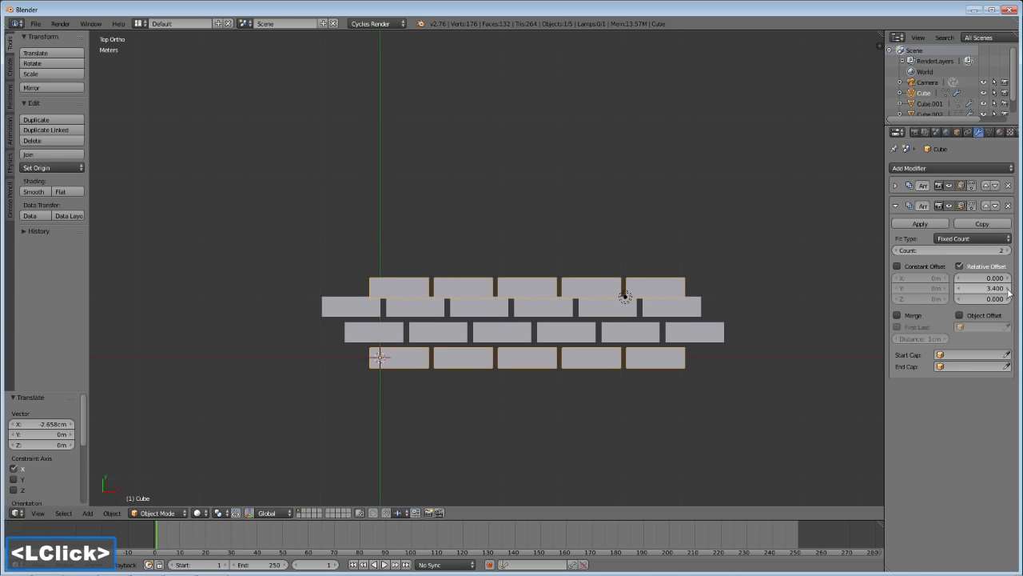
{"action": "left_click", "coordinate": [1008, 290]}
{"action": "left_click", "coordinate": [1008, 289]}
{"action": "left_click", "coordinate": [1009, 289]}
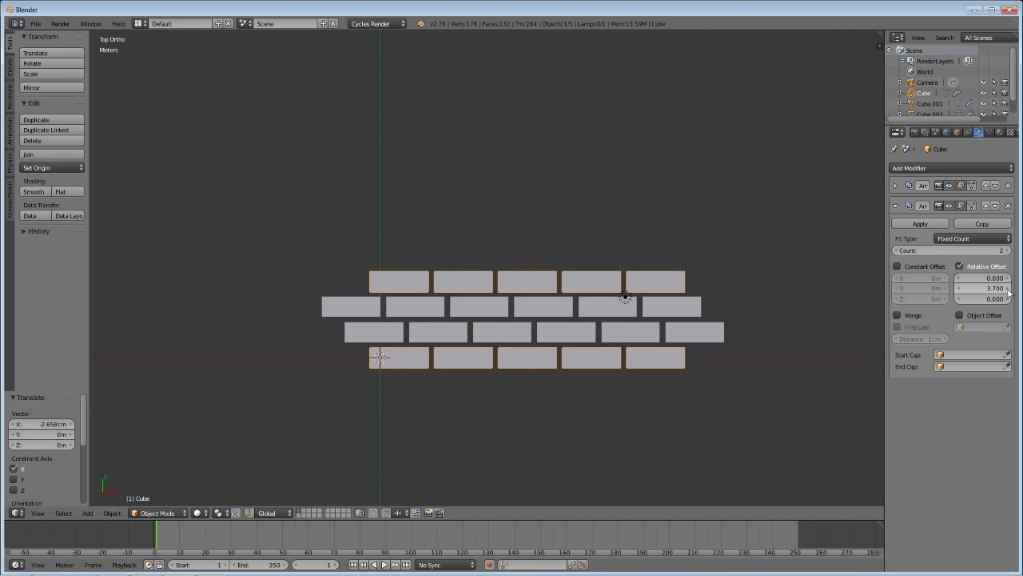
Step: Set the relative Y offset of the bottom row's second Array modifier to 3.75
{"action": "left_click", "coordinate": [1009, 290]}
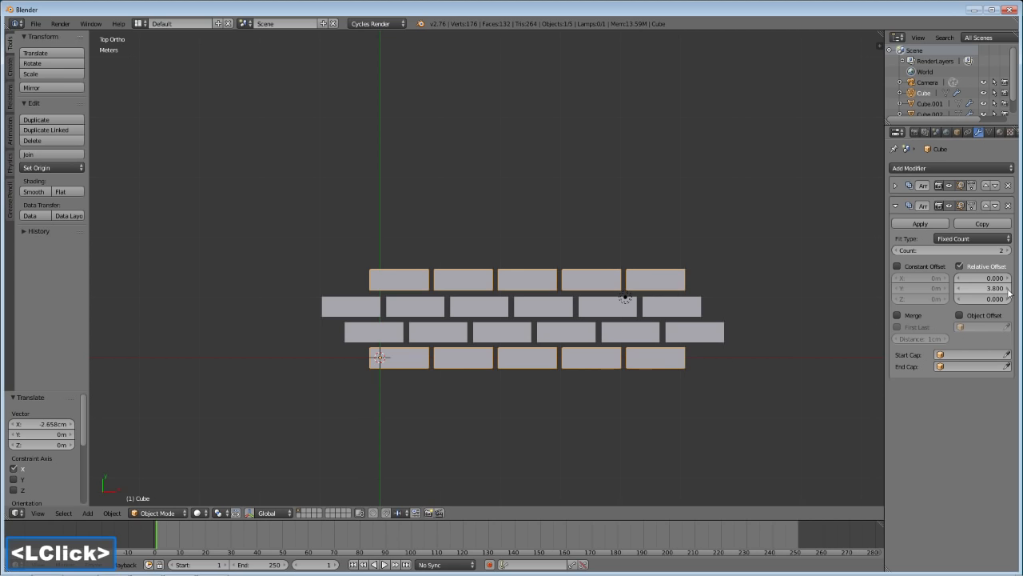
{"action": "left_click", "coordinate": [961, 288]}
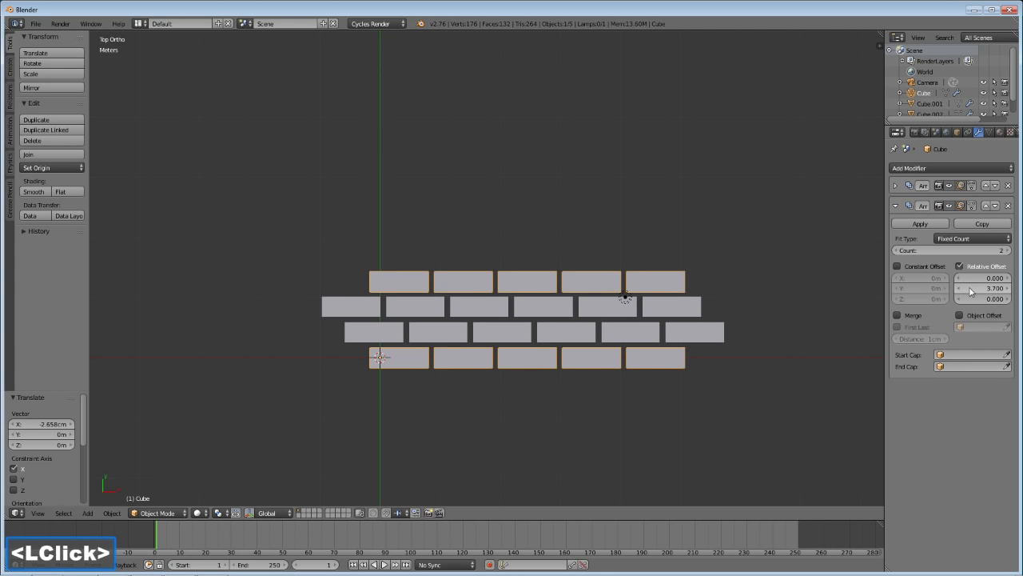
{"action": "left_click", "coordinate": [983, 288]}
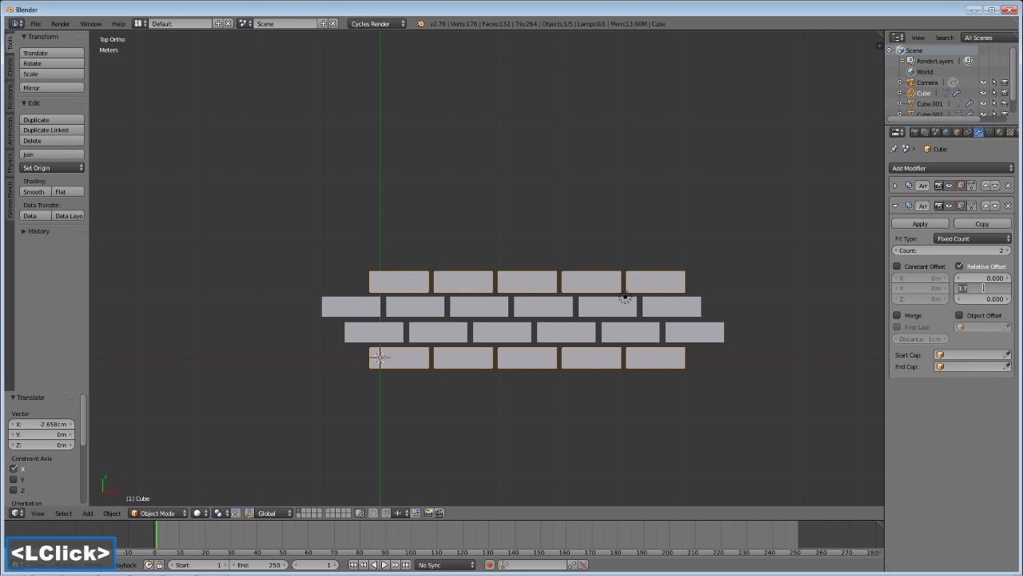
{"action": "type", "text": "3.75"}
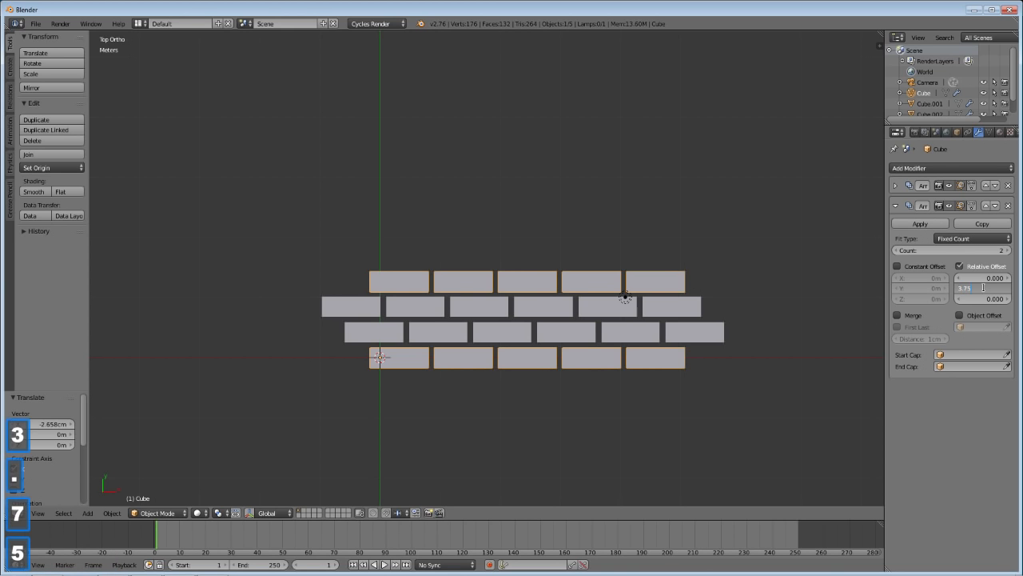
{"action": "key", "text": "Return"}
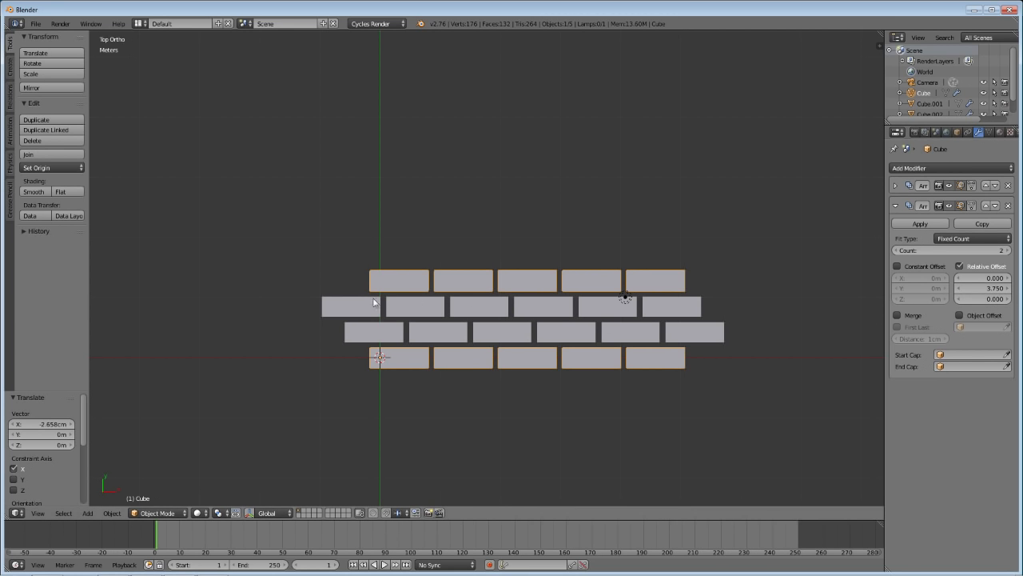
Step: Set the second row's second Array modifier to relative offsets of 0 in X and 3.75 in Y, with a count of 2
{"action": "mouse_move", "coordinate": [469, 350]}
{"action": "middle_mouse_down"}
{"action": "mouse_move", "coordinate": [450, 301]}
{"action": "mouse_move", "coordinate": [467, 333]}
{"action": "middle_mouse_up"}
{"action": "key", "text": "7"}
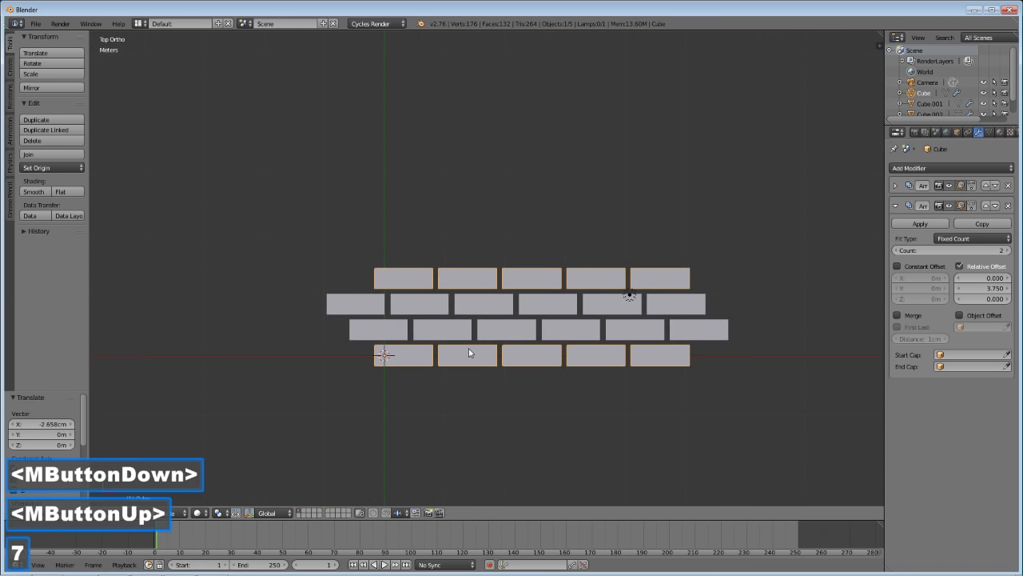
{"action": "right_click", "coordinate": [393, 331]}
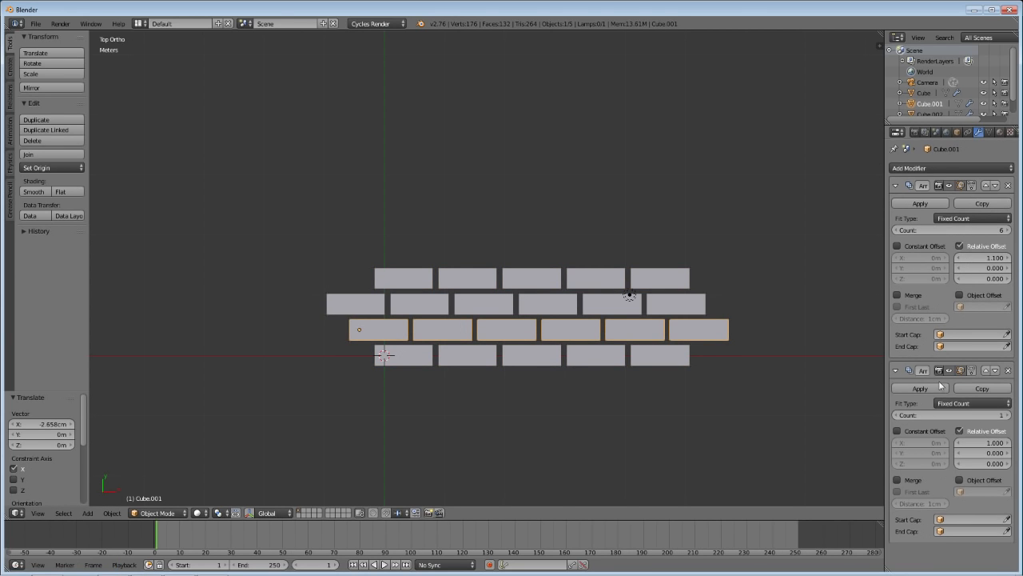
{"action": "left_click", "coordinate": [896, 186]}
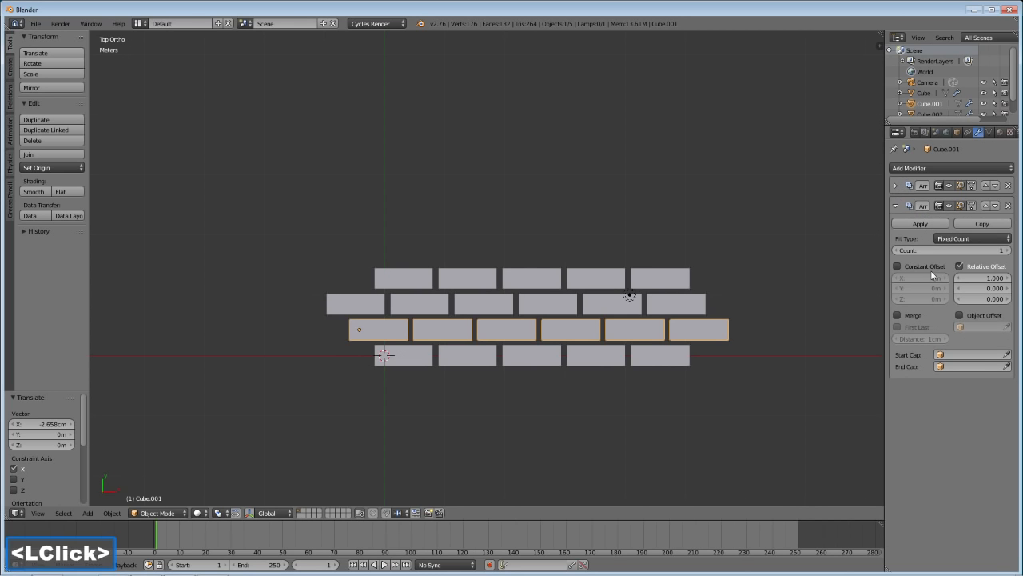
{"action": "left_click", "coordinate": [985, 277]}
{"action": "type", "text": "0"}
{"action": "key", "text": "Return"}
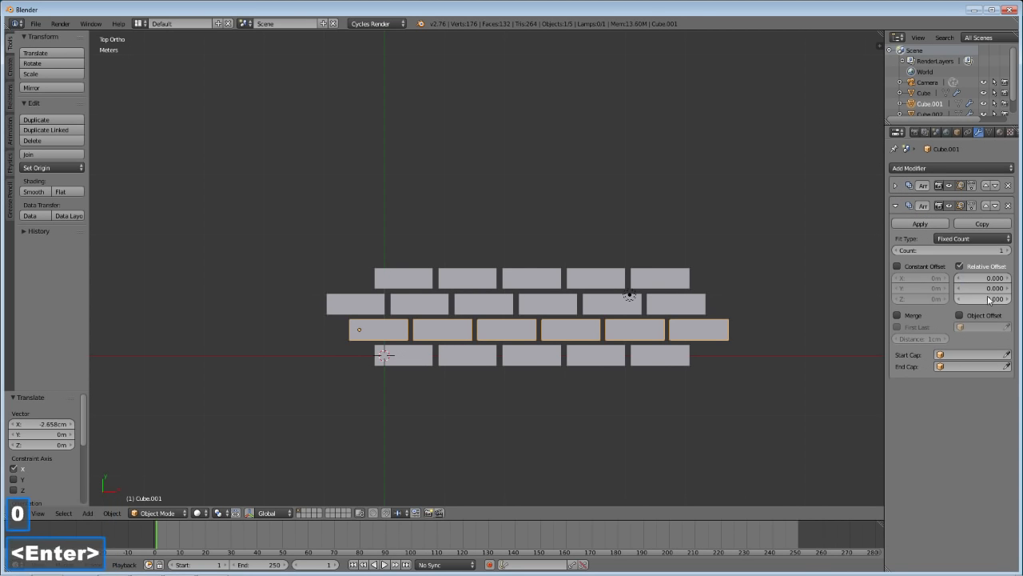
{"action": "left_click", "coordinate": [988, 289]}
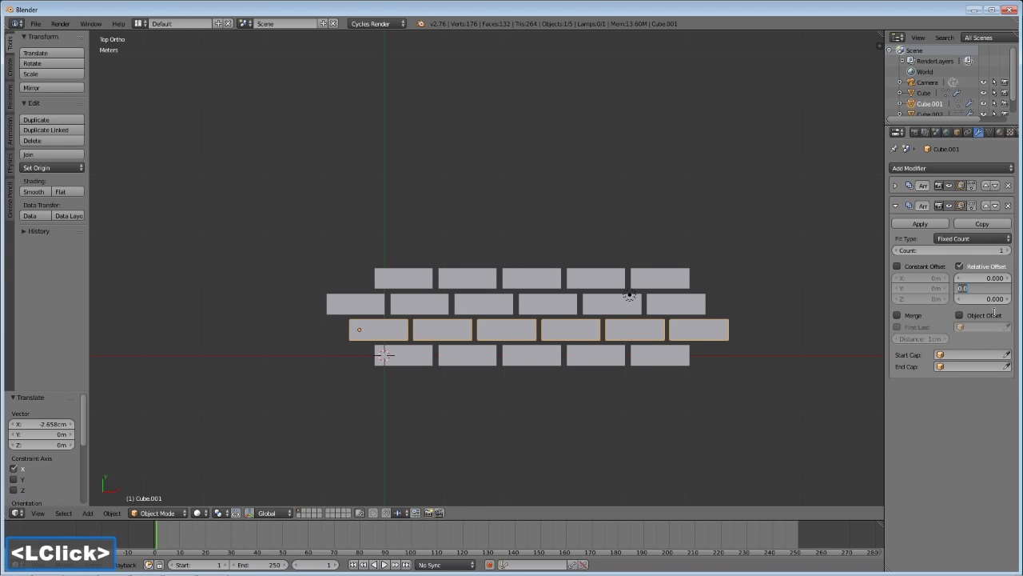
{"action": "type", "text": "3.75"}
{"action": "key", "text": "Return"}
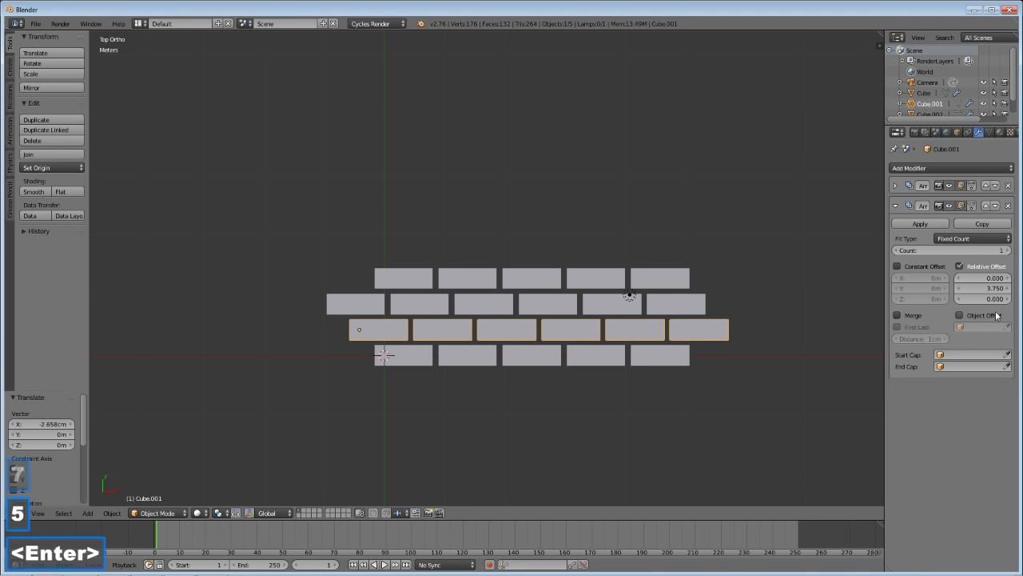
{"action": "left_click", "coordinate": [1009, 250]}
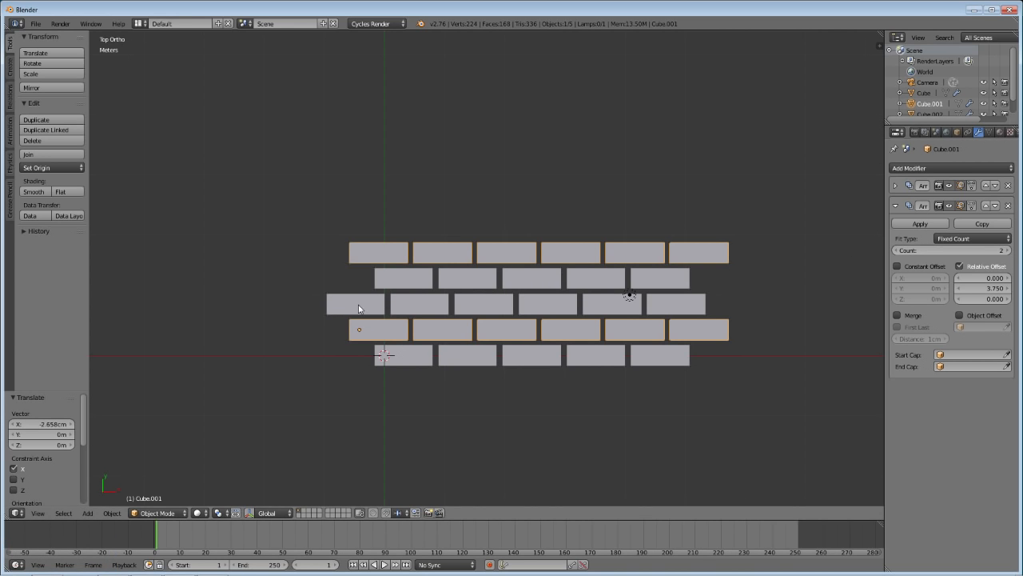
Step: Set the third row's second Array modifier to relative offsets of 0 in X and 3.75 in Y, with a count of 2
{"action": "right_click", "coordinate": [370, 310]}
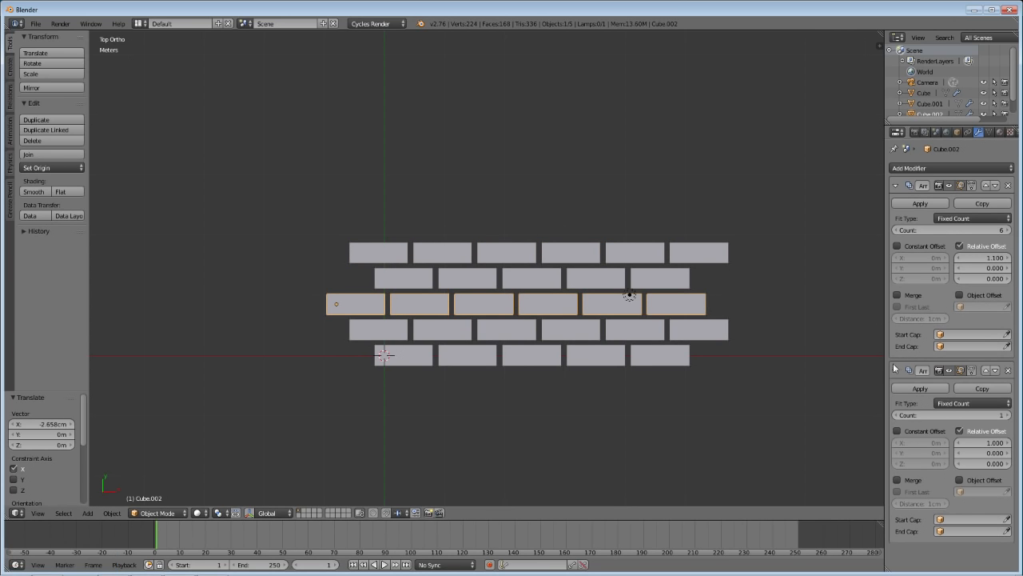
{"action": "left_click", "coordinate": [896, 186]}
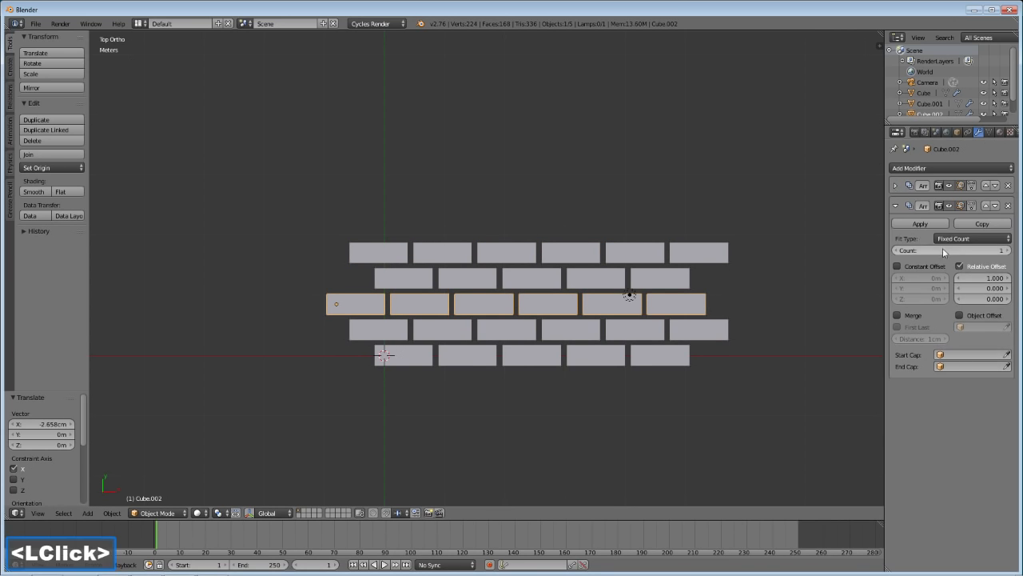
{"action": "left_click", "coordinate": [984, 277]}
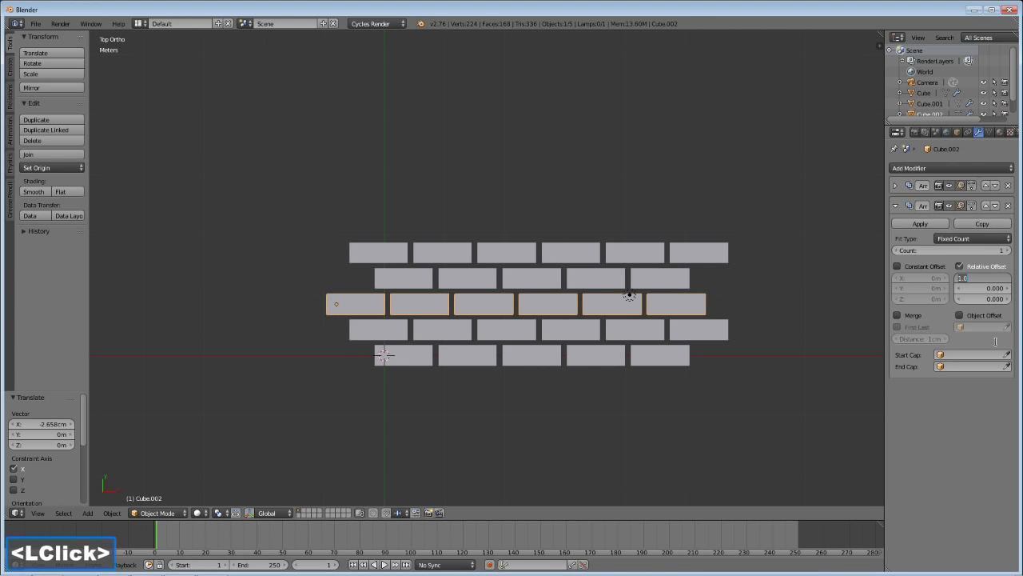
{"action": "type", "text": "0"}
{"action": "key", "text": "Tab"}
{"action": "type", "text": "3.7"}
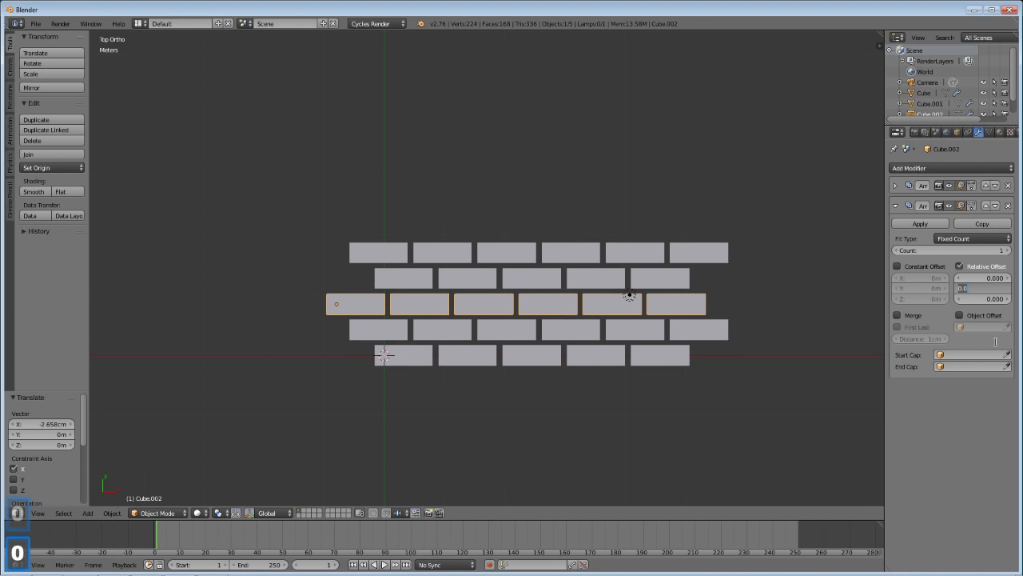
{"action": "type", "text": "5"}
{"action": "key", "text": "Return"}
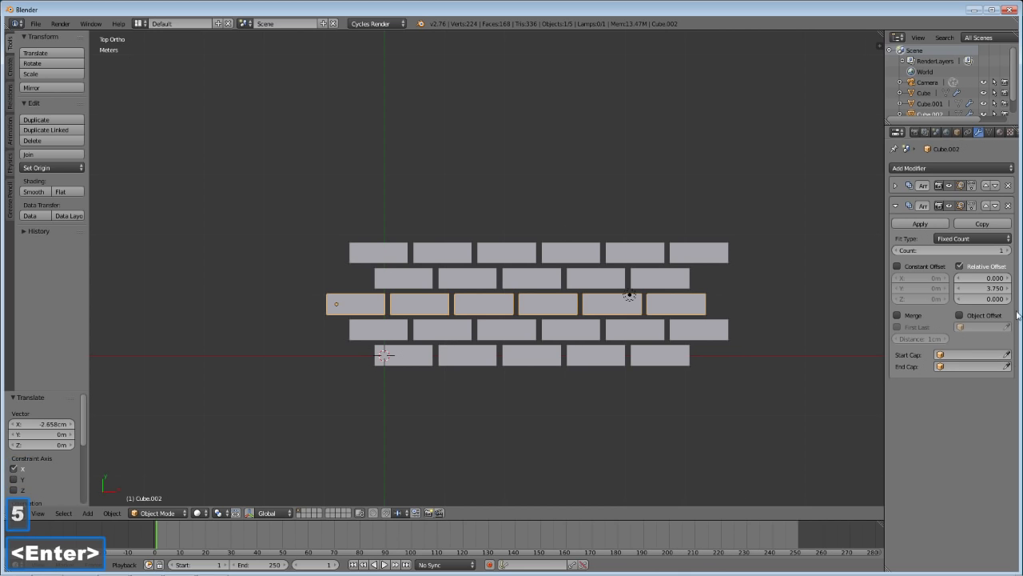
{"action": "left_click", "coordinate": [1008, 250]}
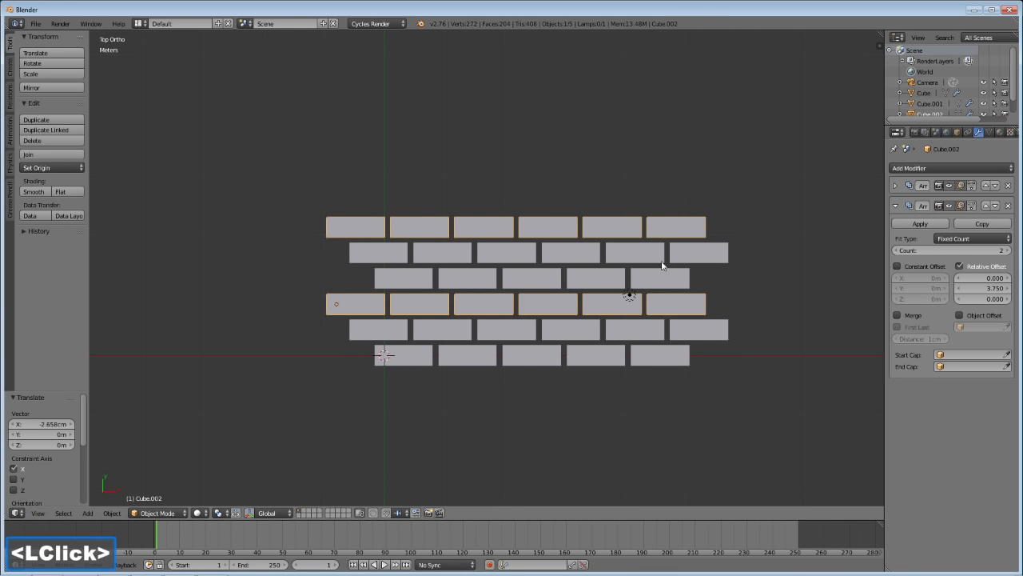
Step: Enter Edit Mode on the bottom row's object and select the entire mesh of its original block
{"action": "mouse_move", "coordinate": [493, 345]}
{"action": "middle_mouse_down"}
{"action": "mouse_move", "coordinate": [464, 284]}
{"action": "mouse_move", "coordinate": [492, 302]}
{"action": "mouse_move", "coordinate": [501, 326]}
{"action": "middle_mouse_up"}
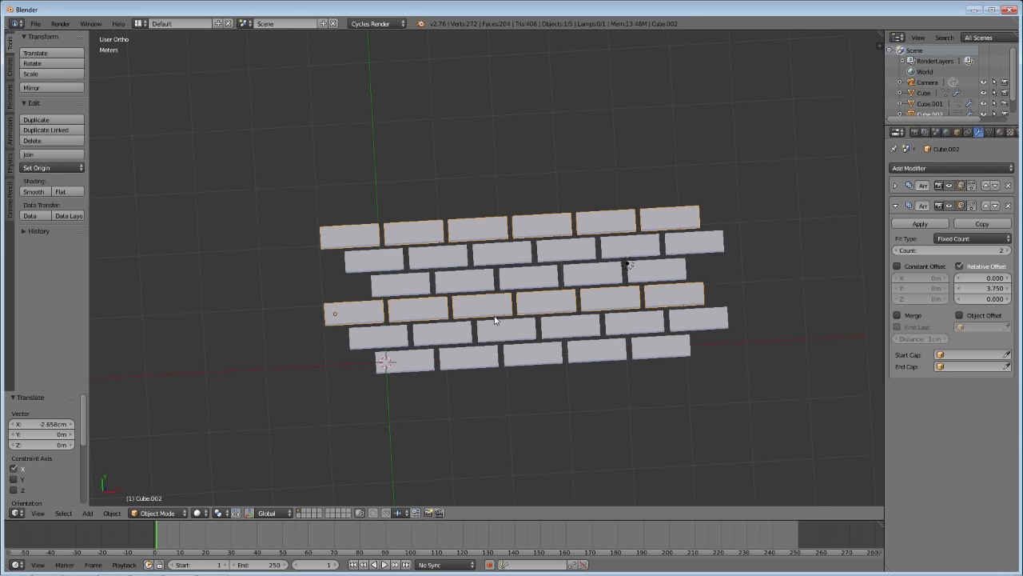
{"action": "right_click", "coordinate": [406, 362]}
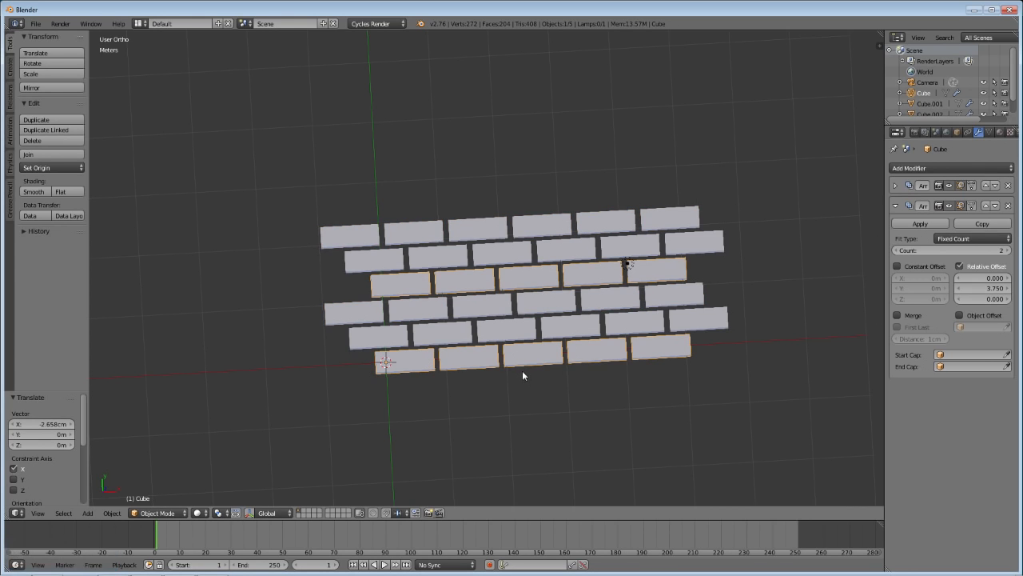
{"action": "key", "text": "Tab"}
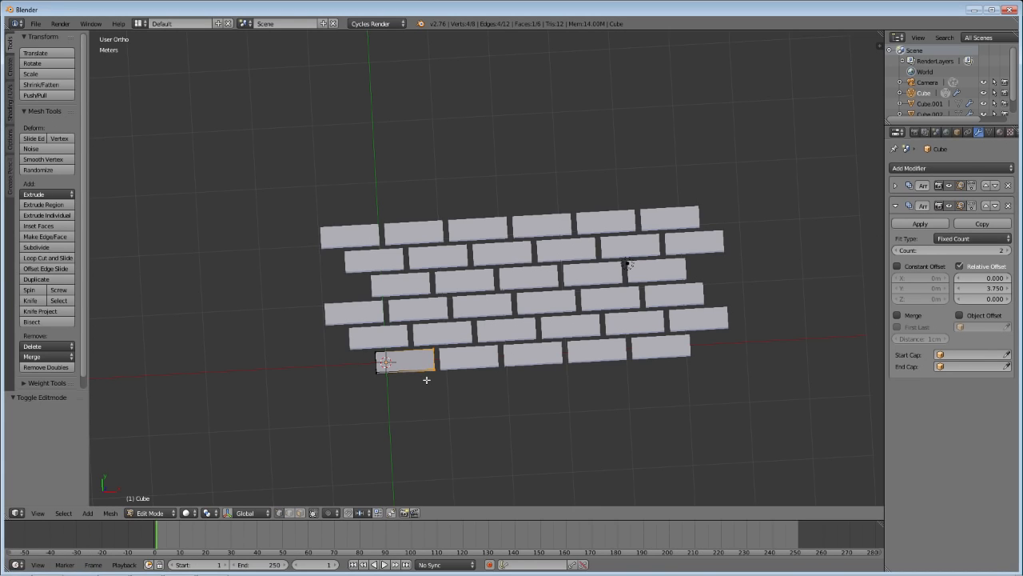
{"action": "key", "text": "a"}
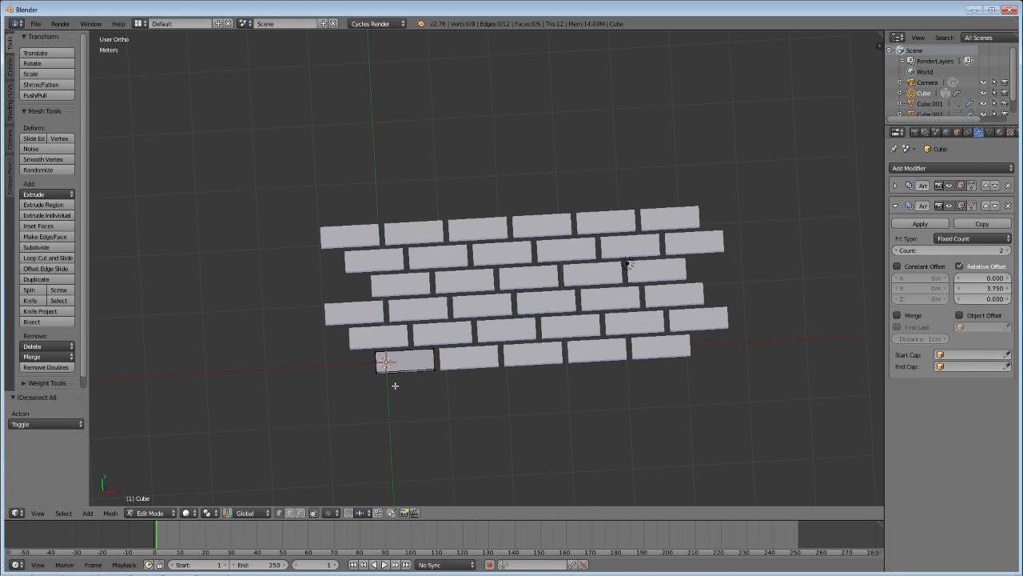
{"action": "key", "text": "a"}
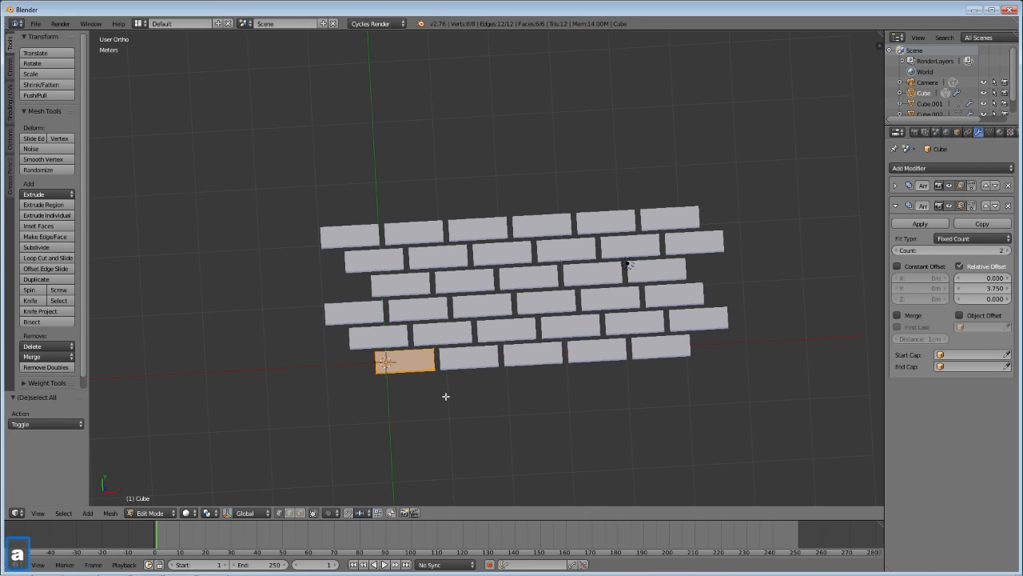
{"action": "middle_click_drag", "start_coordinate": [422, 360], "coordinate": [415, 407]}
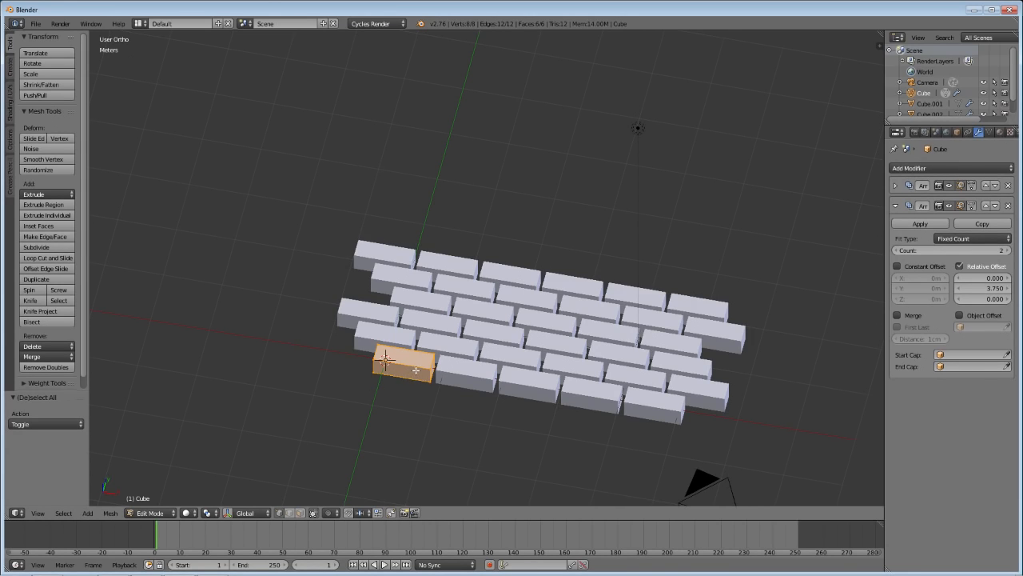
{"action": "scroll", "coordinate": [534, 416], "scroll_direction": "up", "scroll_amount": 2}
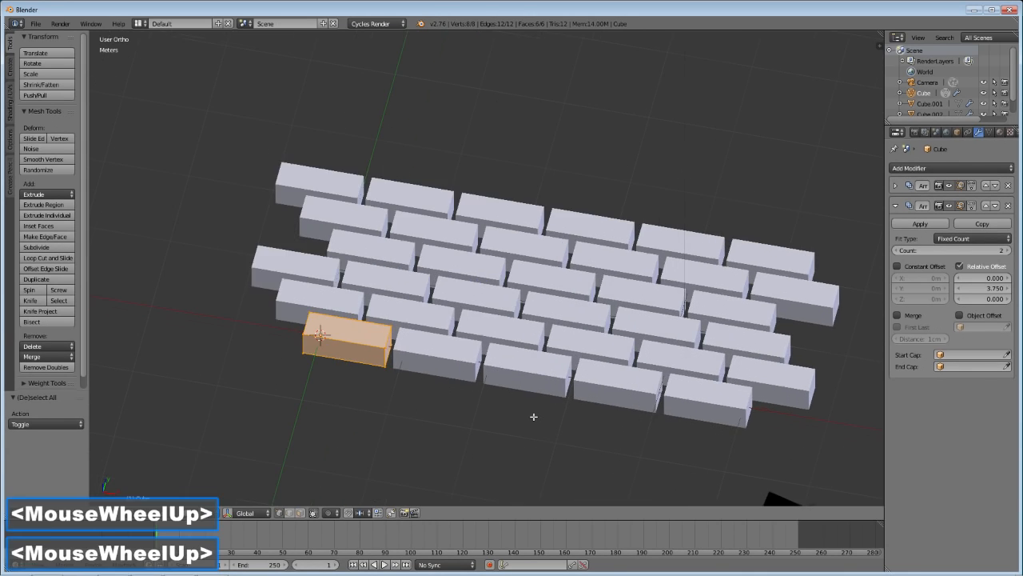
{"action": "middle_click_drag", "start_coordinate": [555, 320], "coordinate": [511, 323], "text": "shift"}
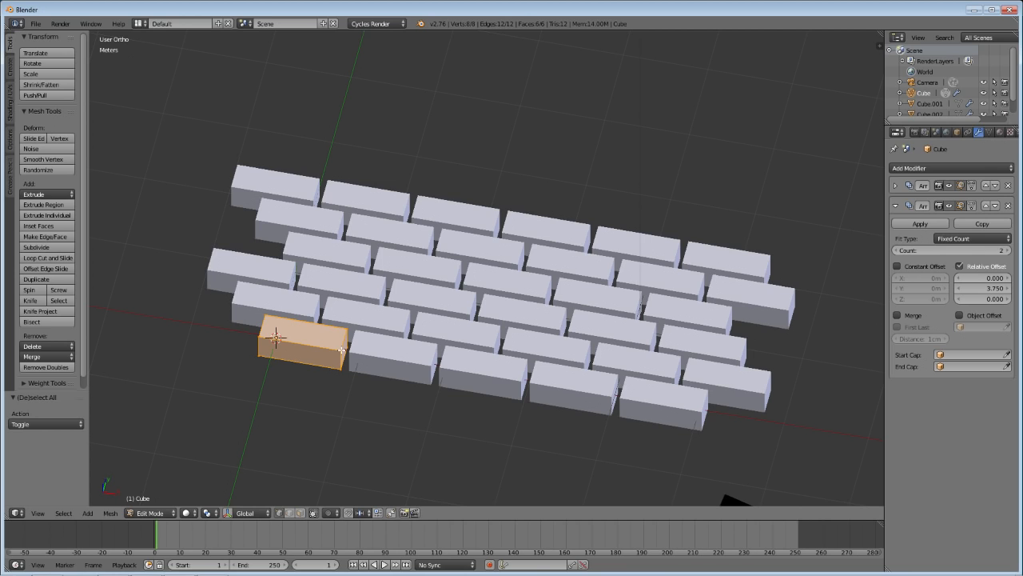
{"action": "middle_click_drag", "start_coordinate": [346, 369], "coordinate": [322, 340]}
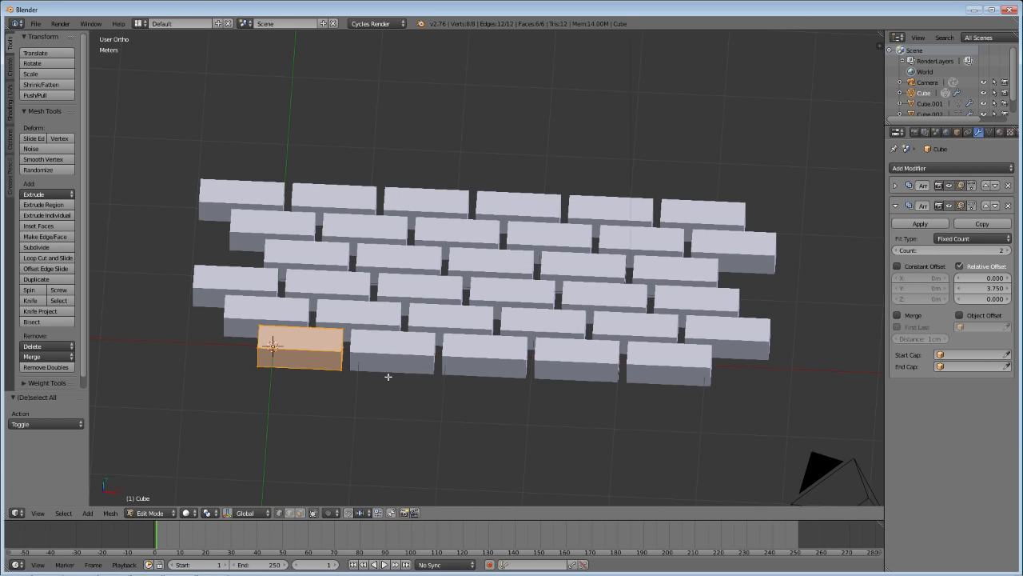
{"action": "middle_click_drag", "start_coordinate": [388, 377], "coordinate": [384, 377]}
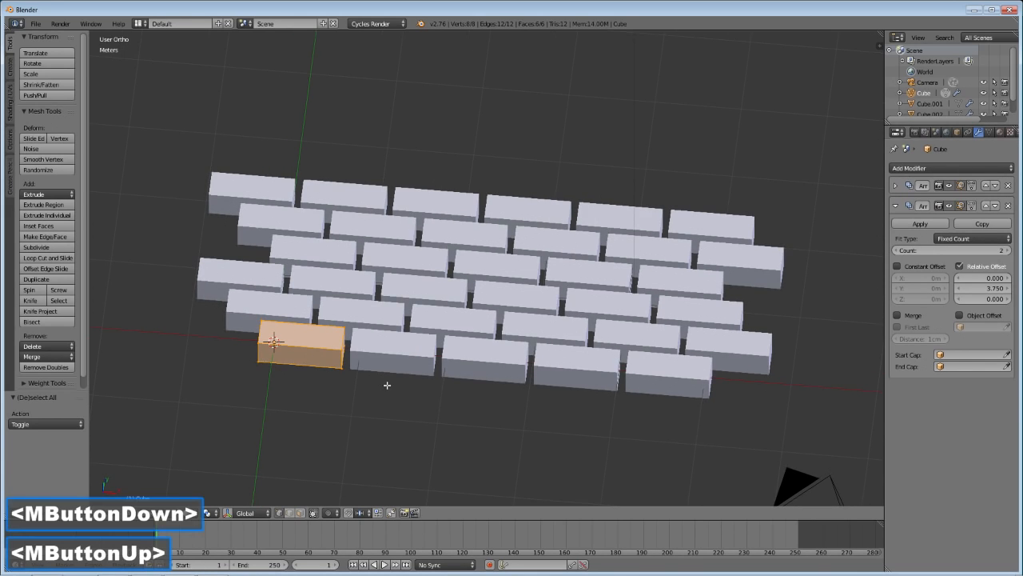
Step: Try moving one upper corner vertex of the original block, cancel the move and reselect the whole mesh
{"action": "right_click", "coordinate": [327, 342]}
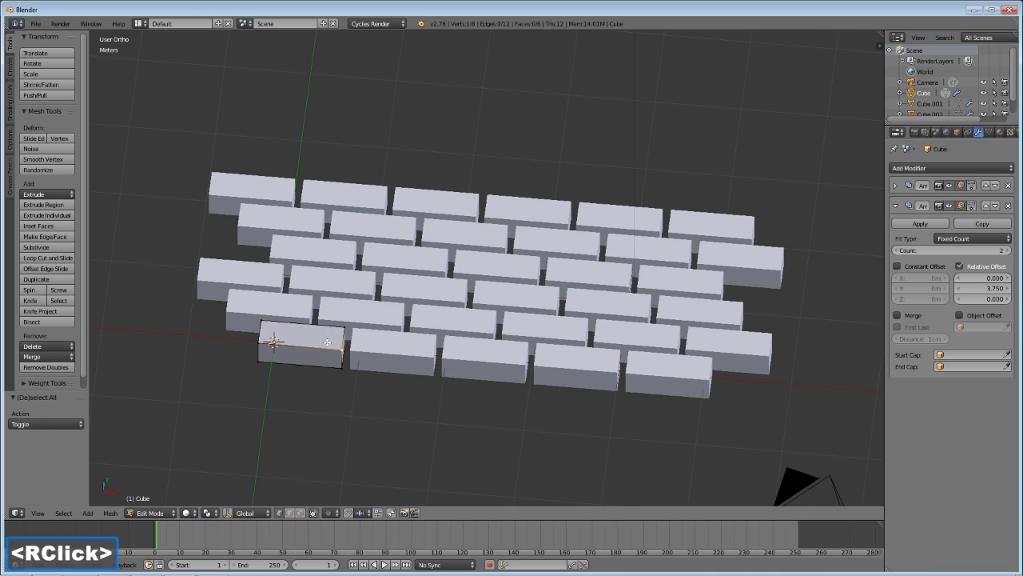
{"action": "key", "text": "g"}
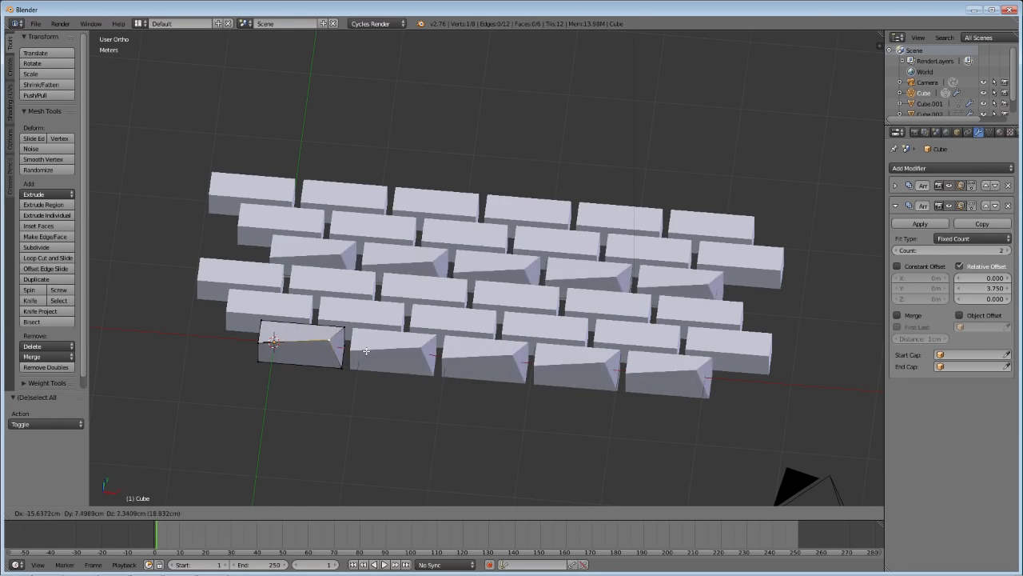
{"action": "right_click", "coordinate": [367, 363]}
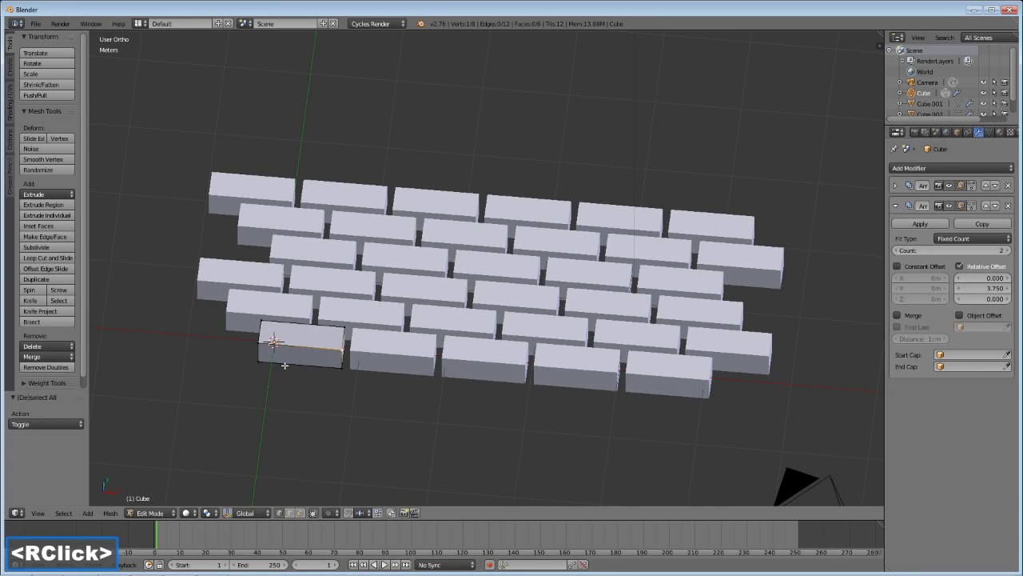
{"action": "key", "text": "a"}
{"action": "key", "text": "a"}
Step: Try subdividing the bottom row's original block with one cut and undo the subdivision
{"action": "middle_click_drag", "start_coordinate": [295, 345], "coordinate": [348, 374], "text": "shift"}
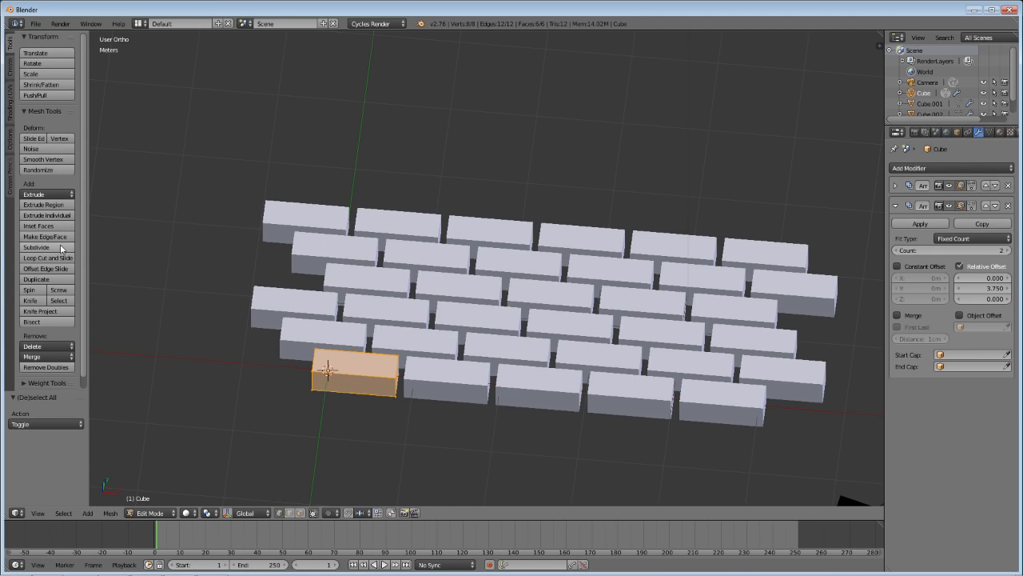
{"action": "left_click", "coordinate": [36, 247]}
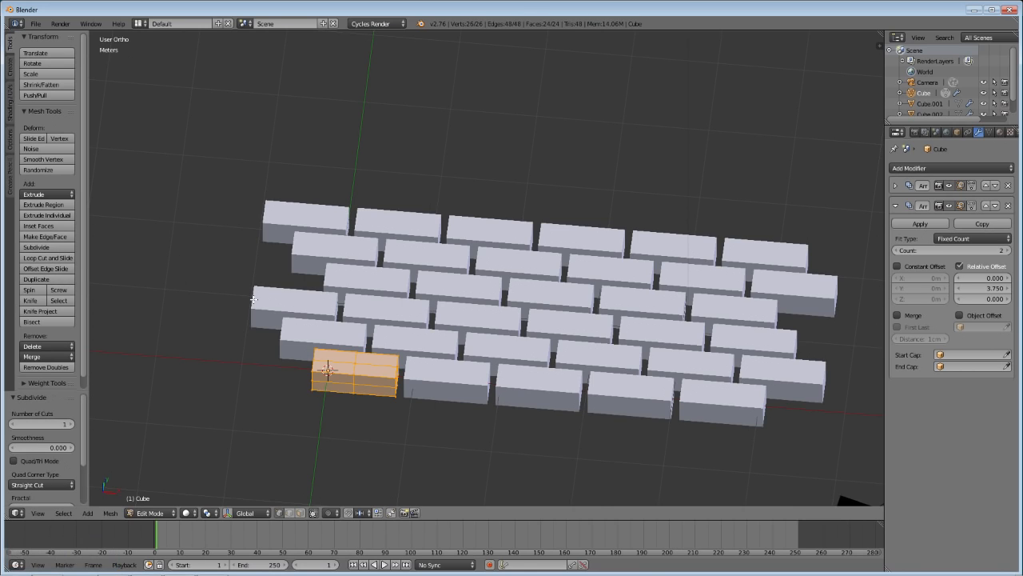
{"action": "key", "text": "ctrl+z"}
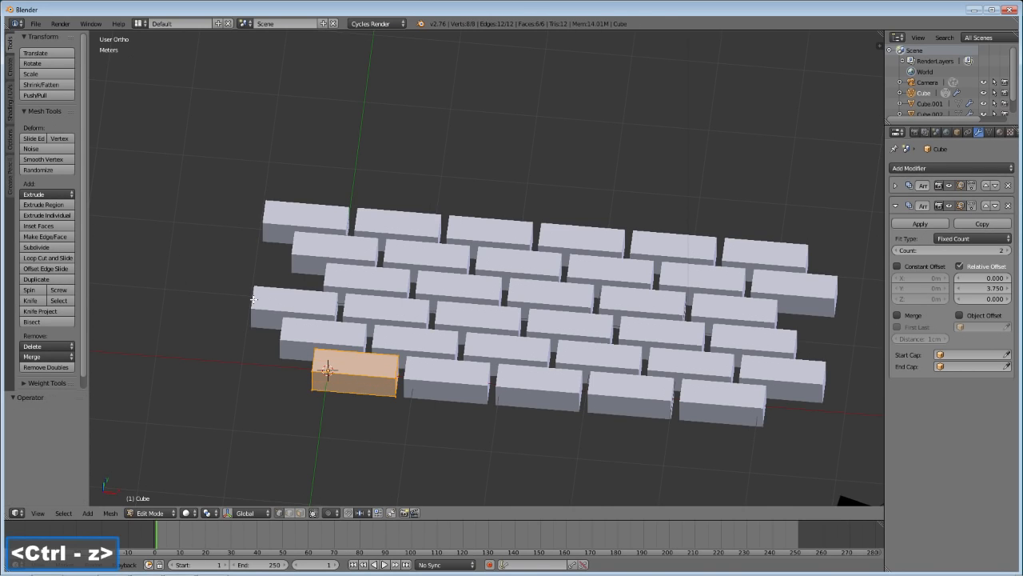
Step: Try a single loop cut across the middle of the bottom row's original block, then undo it
{"action": "left_click", "coordinate": [70, 258]}
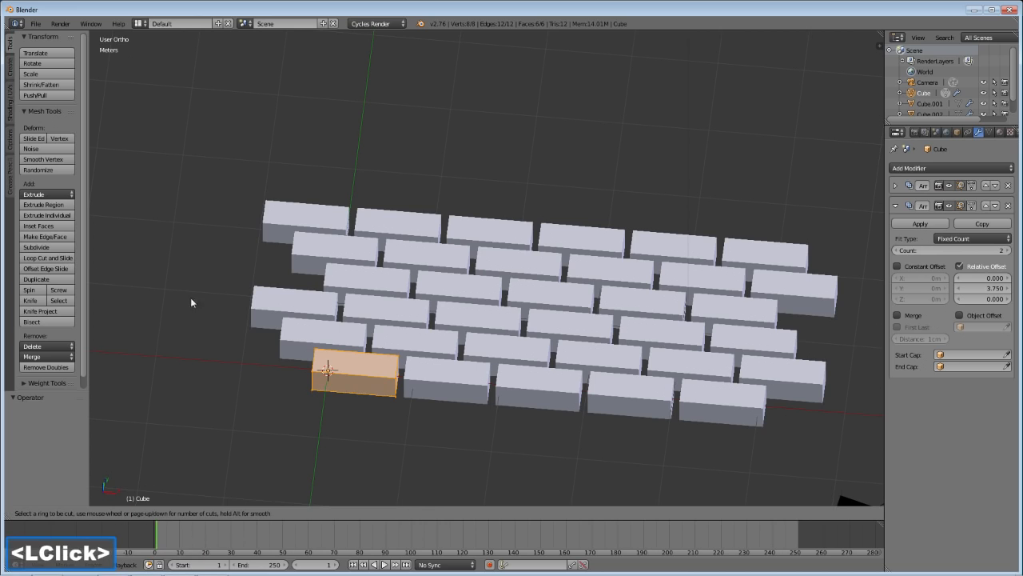
{"action": "left_click", "coordinate": [376, 389]}
{"action": "right_click", "coordinate": [375, 390]}
{"action": "key", "text": "a"}
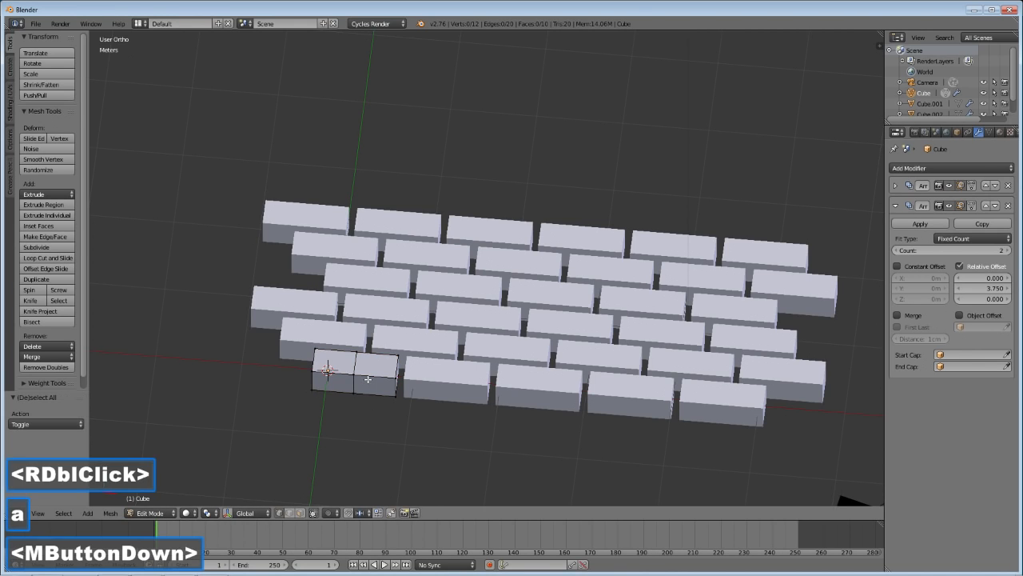
{"action": "mouse_move", "coordinate": [368, 378]}
{"action": "middle_mouse_down"}
{"action": "mouse_move", "coordinate": [377, 329]}
{"action": "mouse_move", "coordinate": [366, 366]}
{"action": "middle_mouse_up"}
{"action": "scroll", "coordinate": [360, 347], "scroll_direction": "up", "scroll_amount": 4}
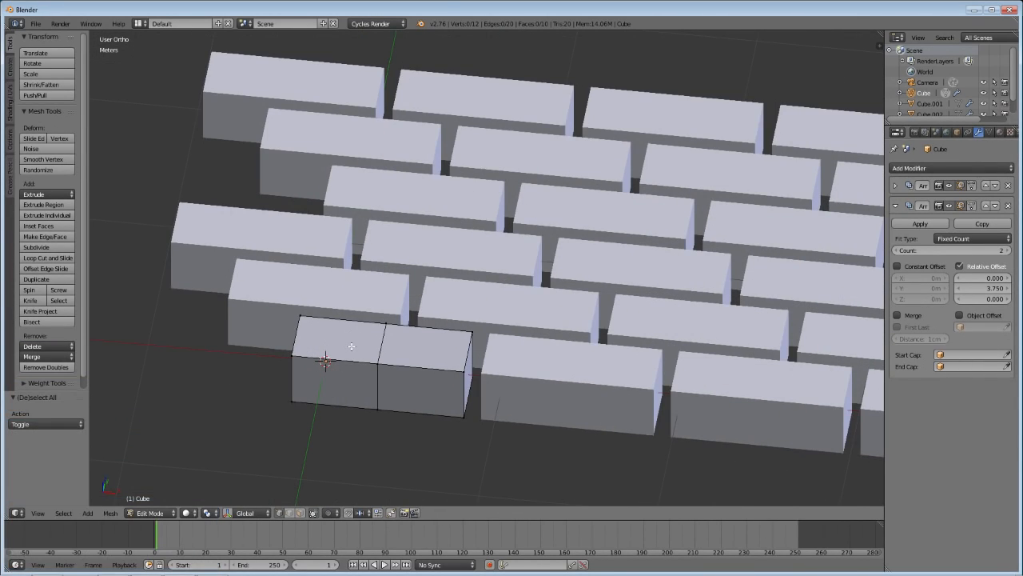
{"action": "key", "text": "ctrl+z"}
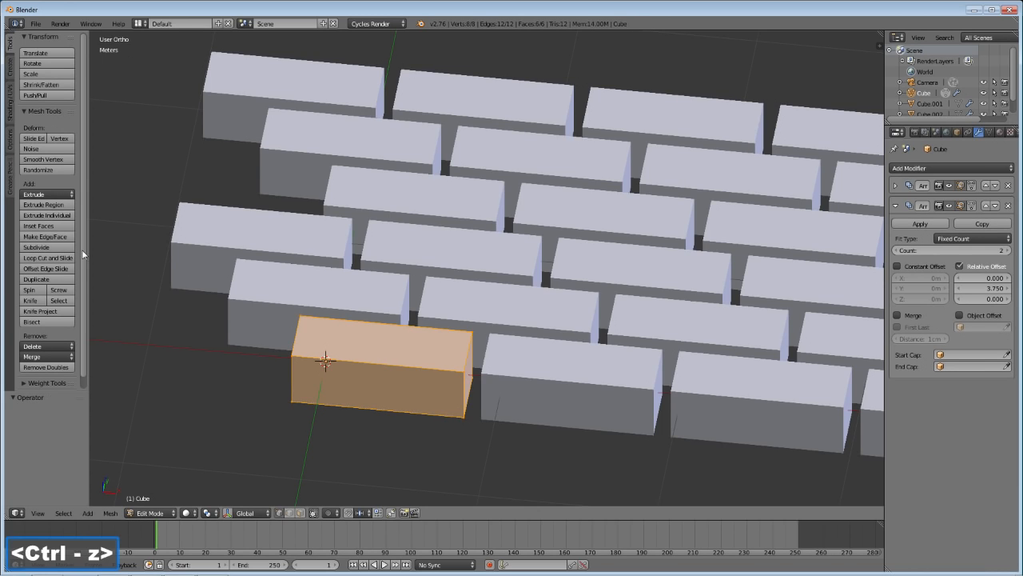
Step: Add two evenly spaced loop cuts across the length of the bottom row's original block, without sliding them
{"action": "left_click", "coordinate": [50, 258]}
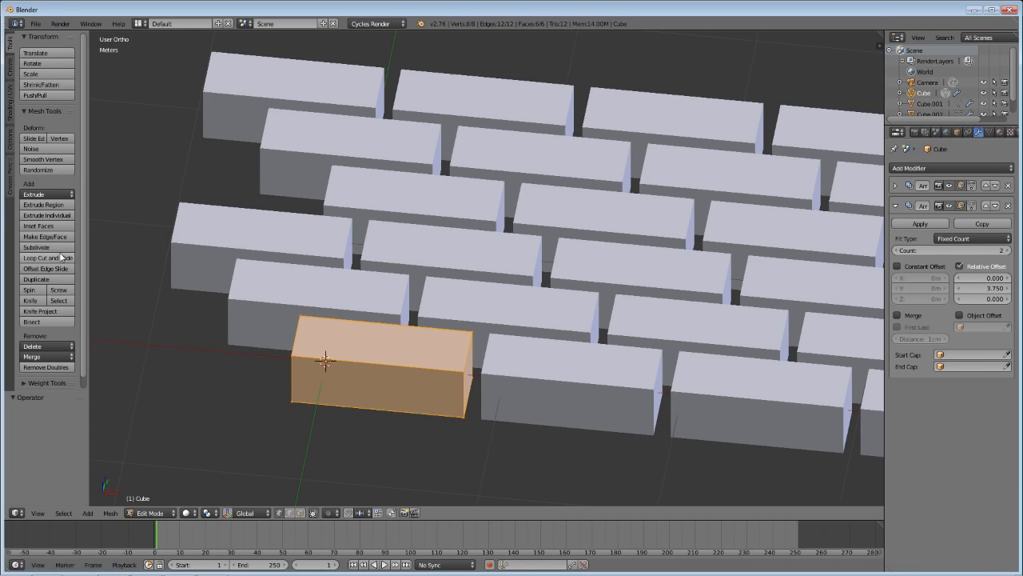
{"action": "scroll", "coordinate": [382, 389], "scroll_direction": "up", "scroll_amount": 1}
{"action": "left_click", "coordinate": [383, 389]}
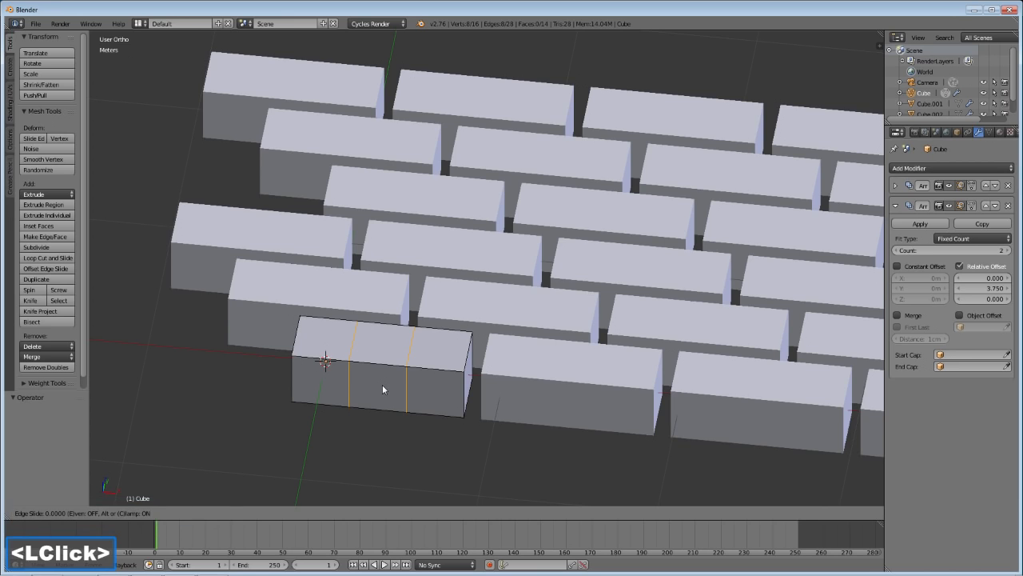
{"action": "right_click", "coordinate": [383, 386]}
{"action": "key", "text": "a"}
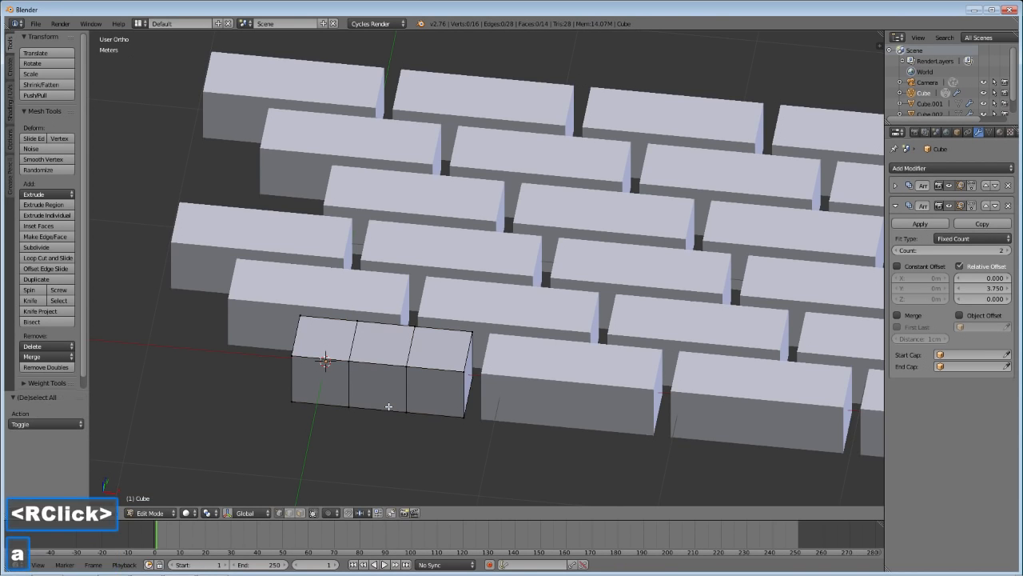
{"action": "mouse_move", "coordinate": [388, 406]}
{"action": "middle_mouse_down"}
{"action": "mouse_move", "coordinate": [402, 354]}
{"action": "mouse_move", "coordinate": [379, 374]}
{"action": "mouse_move", "coordinate": [393, 391]}
{"action": "mouse_move", "coordinate": [391, 372]}
{"action": "mouse_move", "coordinate": [386, 406]}
{"action": "middle_mouse_up"}
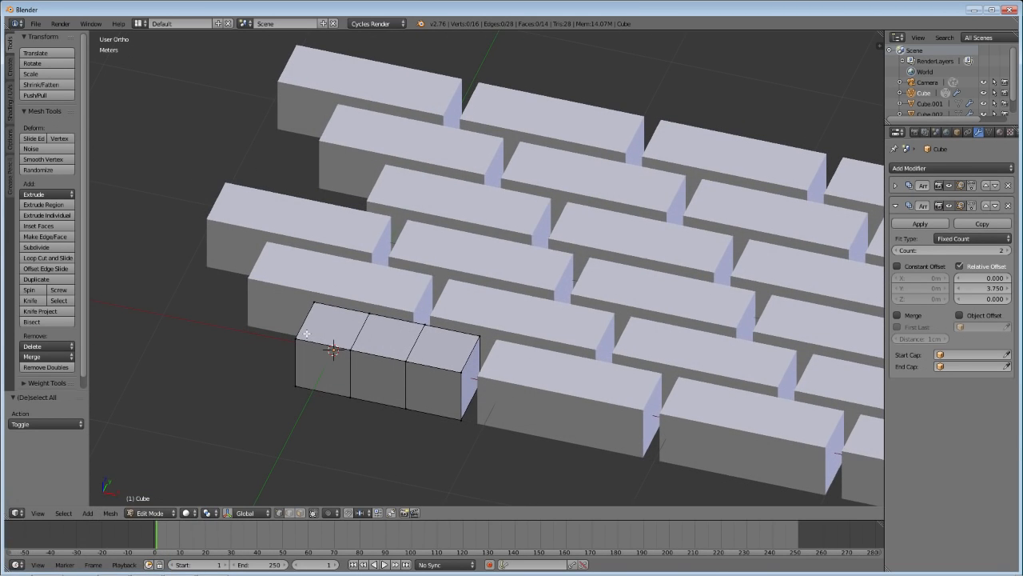
Step: Select the bottom row block's entire mesh and subdivide it with 5 cuts
{"action": "key", "text": "a"}
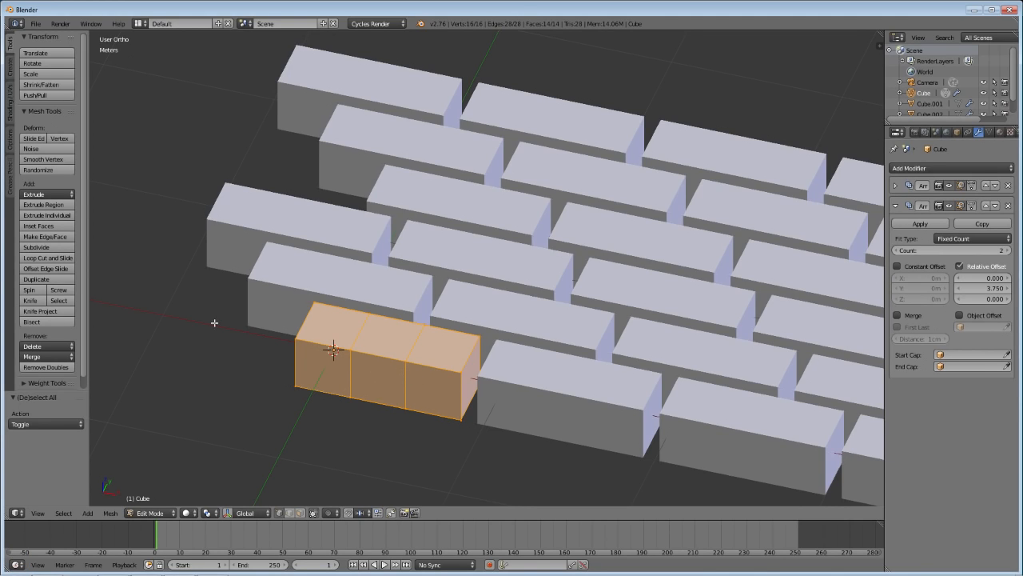
{"action": "left_click", "coordinate": [55, 248]}
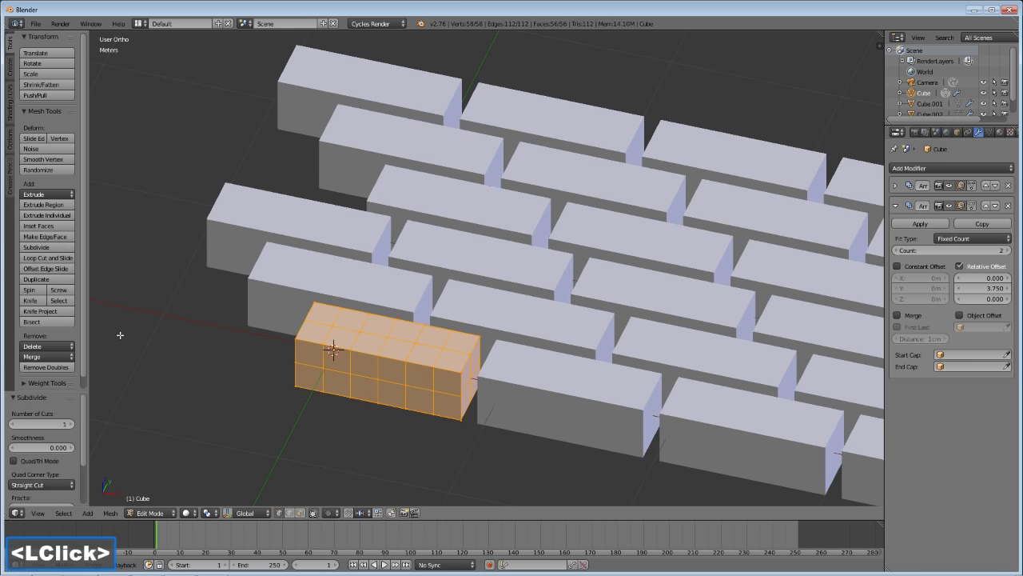
{"action": "left_click", "coordinate": [73, 424]}
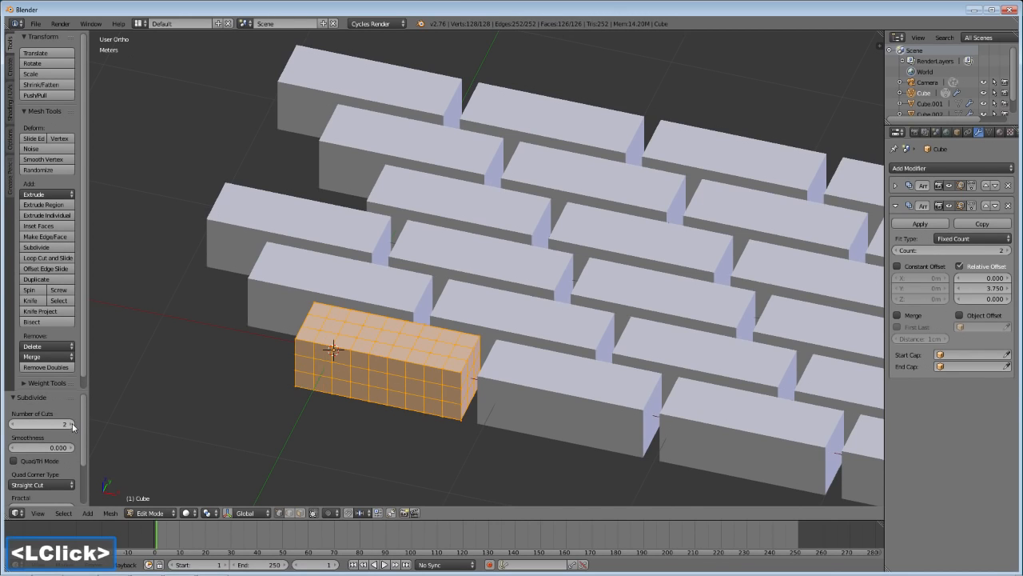
{"action": "left_click", "coordinate": [73, 425]}
{"action": "left_click", "coordinate": [73, 426]}
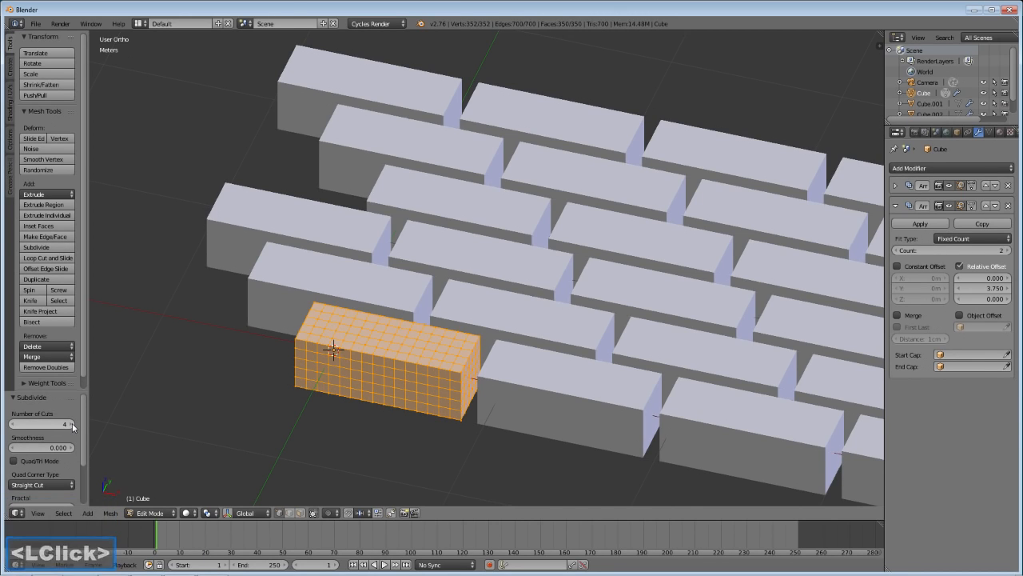
{"action": "left_click", "coordinate": [73, 424]}
Step: Unwrap the bottom row's block using Smart UV Project with a 66 angle limit and 0 island margin, and return to Object Mode
{"action": "scroll", "coordinate": [400, 350], "scroll_direction": "down", "scroll_amount": 1}
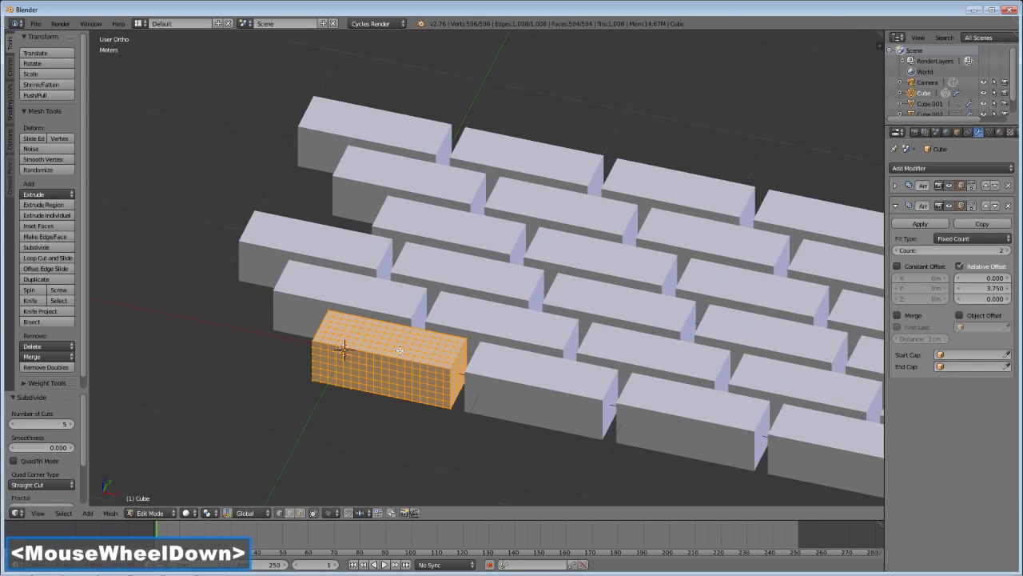
{"action": "middle_click_drag", "start_coordinate": [405, 348], "coordinate": [404, 368], "text": "shift"}
{"action": "scroll", "coordinate": [405, 368], "scroll_direction": "down", "scroll_amount": 1}
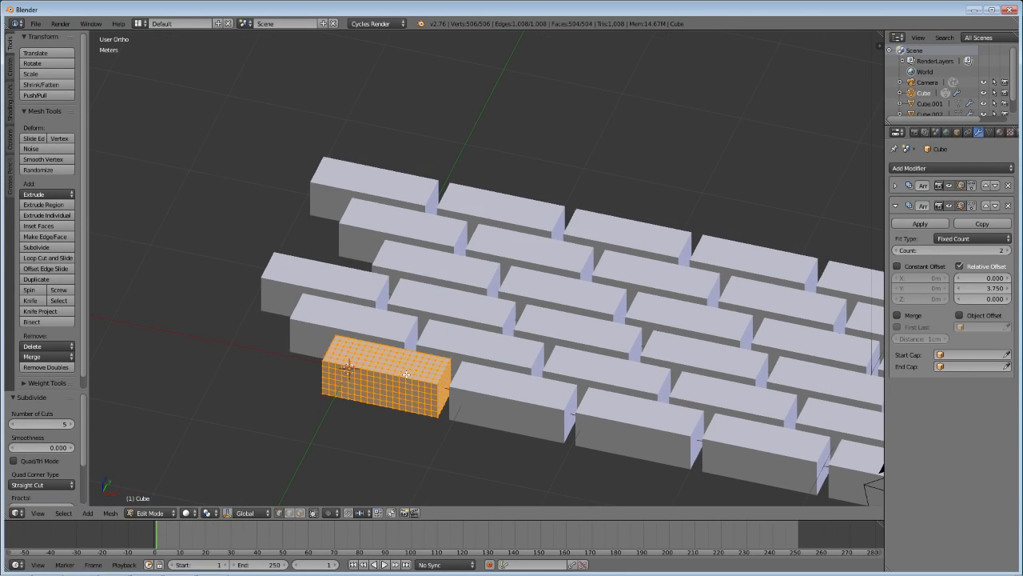
{"action": "key", "text": "u"}
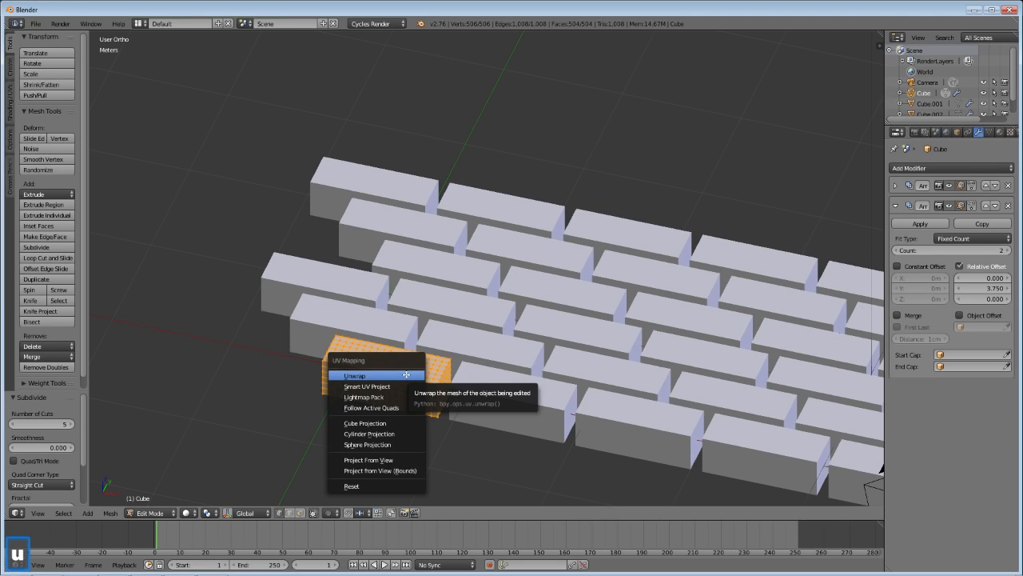
{"action": "left_click", "coordinate": [406, 389]}
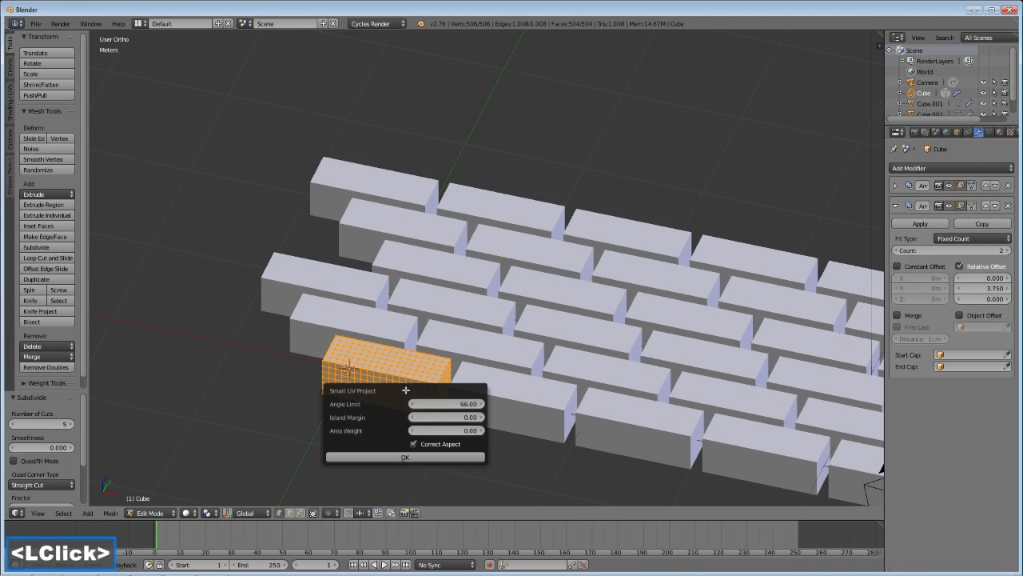
{"action": "left_click", "coordinate": [392, 457]}
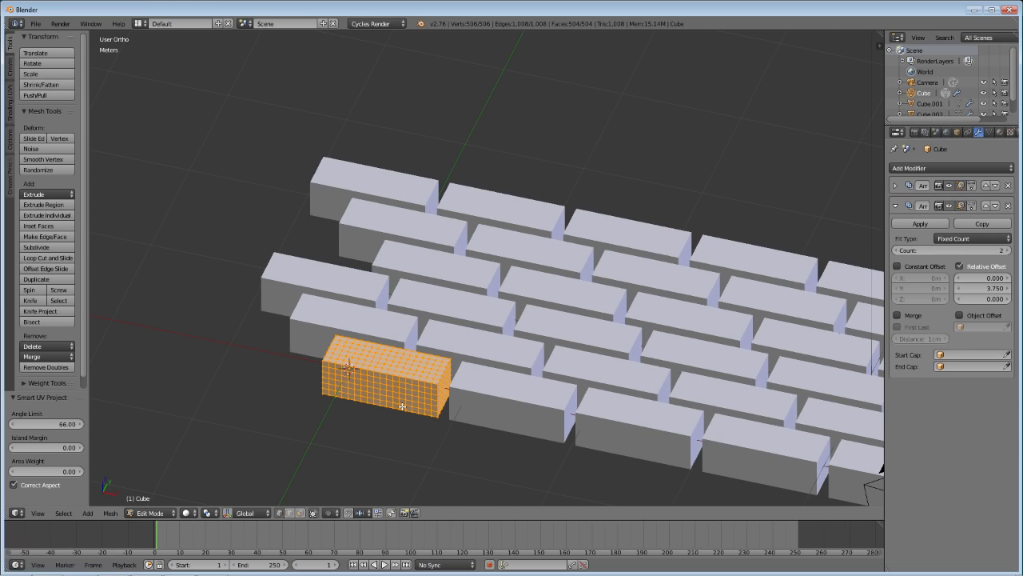
{"action": "key", "text": "Tab"}
{"action": "scroll", "coordinate": [406, 398], "scroll_direction": "down", "scroll_amount": 2}
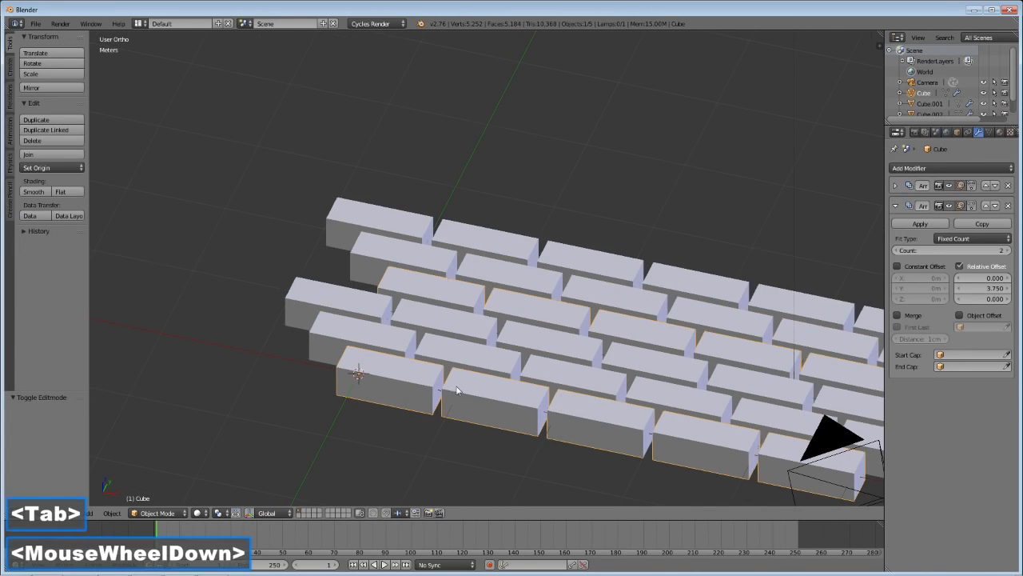
{"action": "middle_click_drag", "start_coordinate": [457, 385], "coordinate": [403, 377], "text": "shift"}
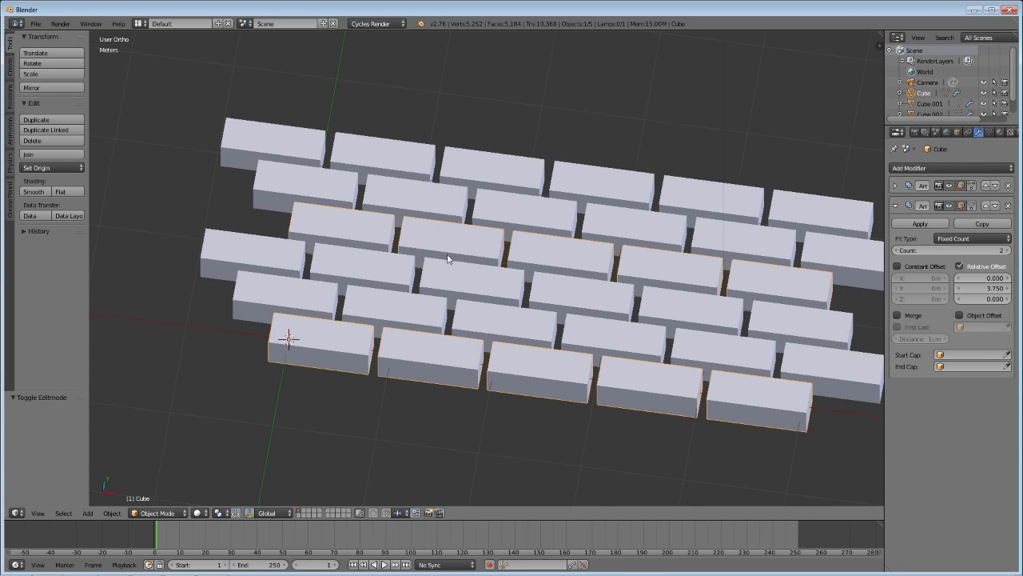
Step: Enter Edit Mode on the second row's object and add two evenly spaced, unslid loop cuts across its original block
{"action": "right_click", "coordinate": [298, 303]}
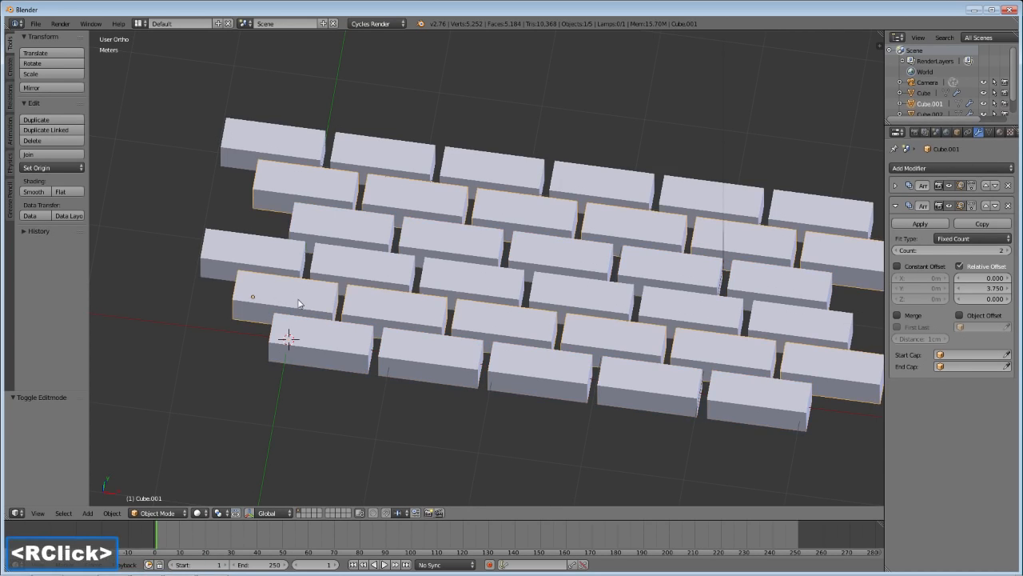
{"action": "key", "text": "Tab"}
{"action": "key", "text": "a"}
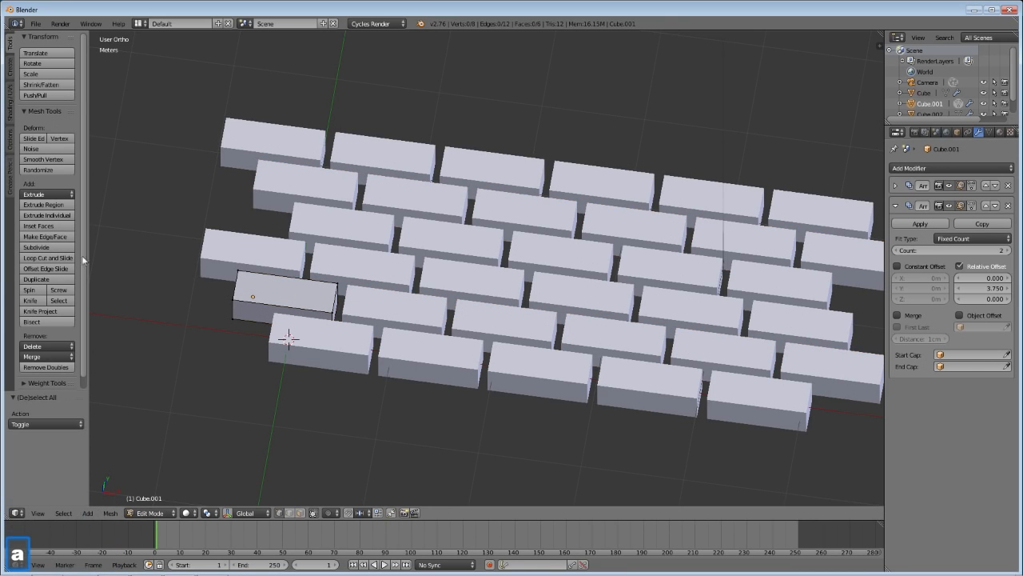
{"action": "left_click", "coordinate": [48, 257]}
{"action": "scroll", "coordinate": [304, 312], "scroll_direction": "up", "scroll_amount": 1}
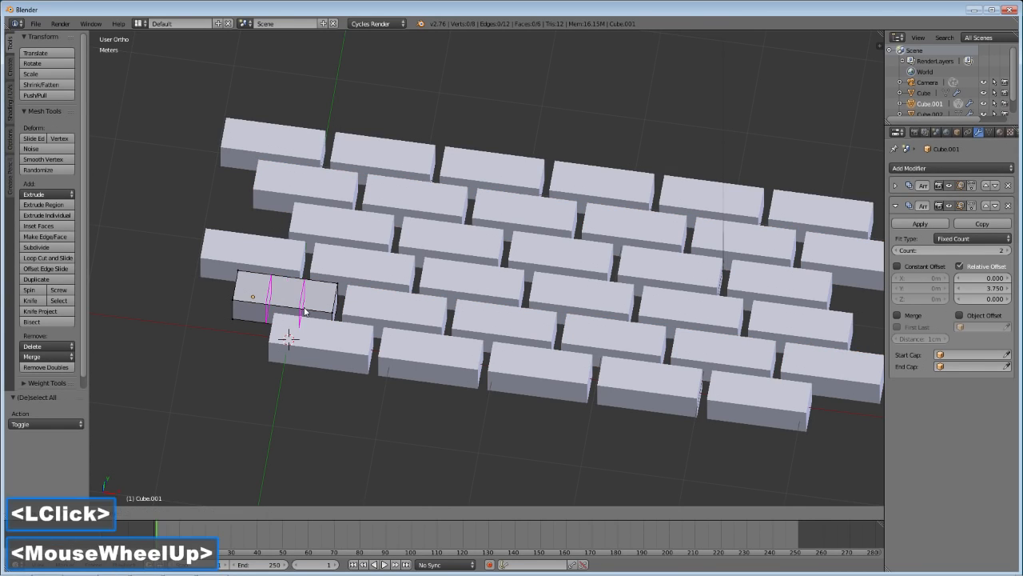
{"action": "right_click", "coordinate": [304, 310]}
{"action": "right_click", "coordinate": [304, 311]}
Step: Select the second row block's entire mesh and subdivide it with 5 cuts
{"action": "key", "text": "a"}
{"action": "key", "text": "a"}
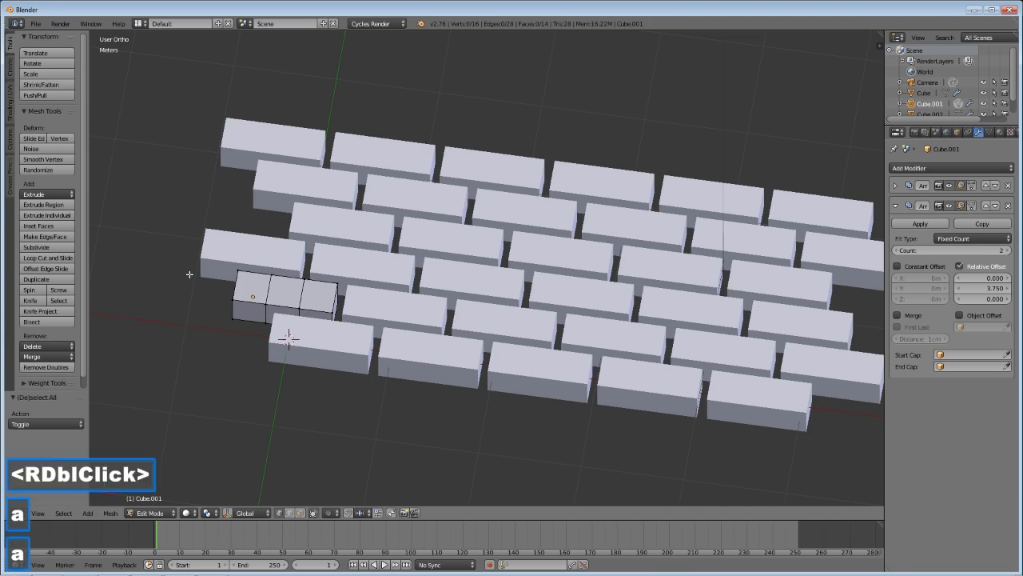
{"action": "left_click", "coordinate": [48, 248]}
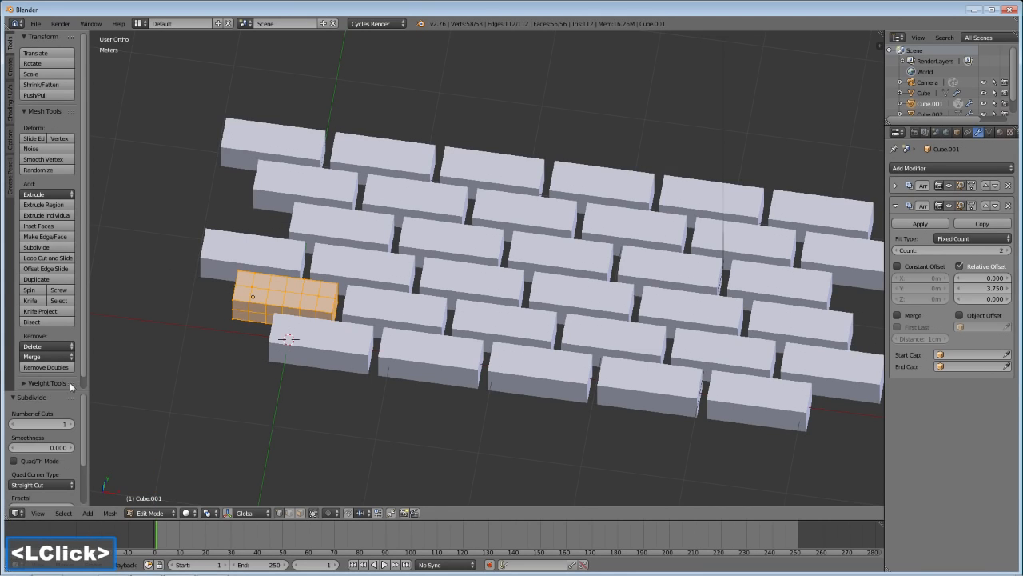
{"action": "left_click", "coordinate": [71, 424]}
{"action": "double_click", "coordinate": [71, 424]}
{"action": "left_click", "coordinate": [72, 425]}
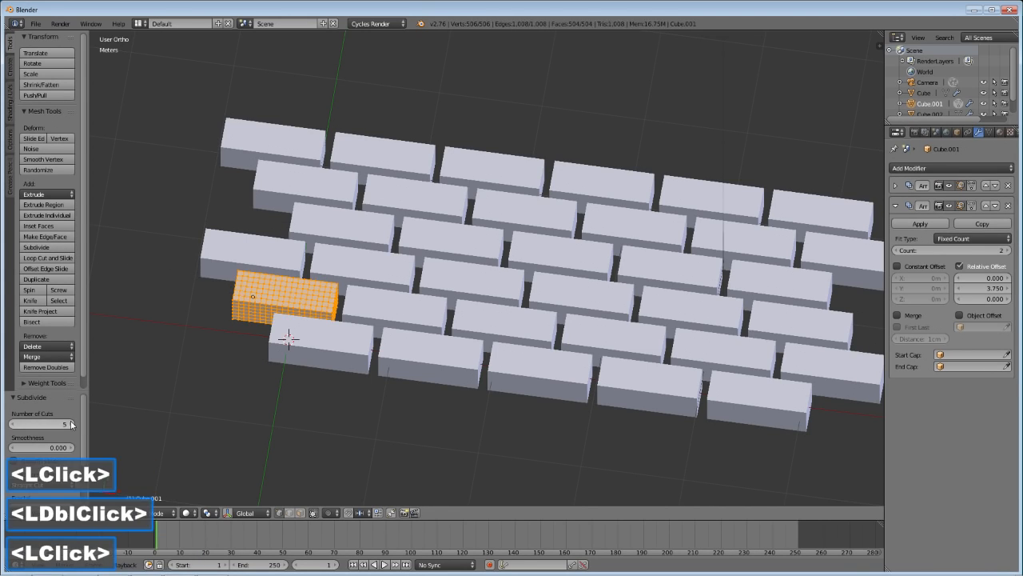
Step: Unwrap the second row's block using Smart UV Project with a 66 angle limit and 0 island margin, and return to Object Mode
{"action": "key", "text": "Tab"}
{"action": "key", "text": "Tab"}
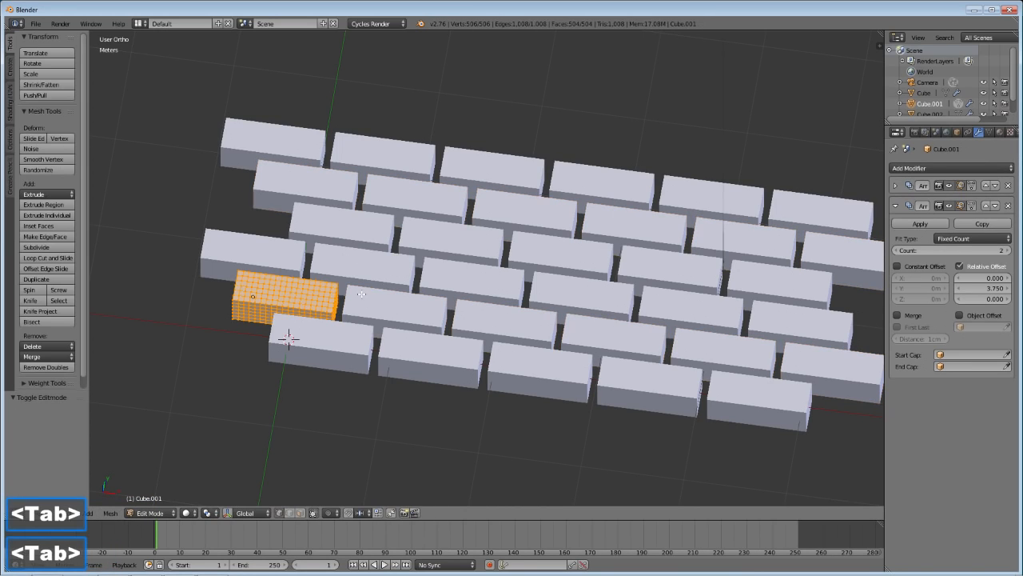
{"action": "key", "text": "u"}
{"action": "left_click", "coordinate": [362, 293]}
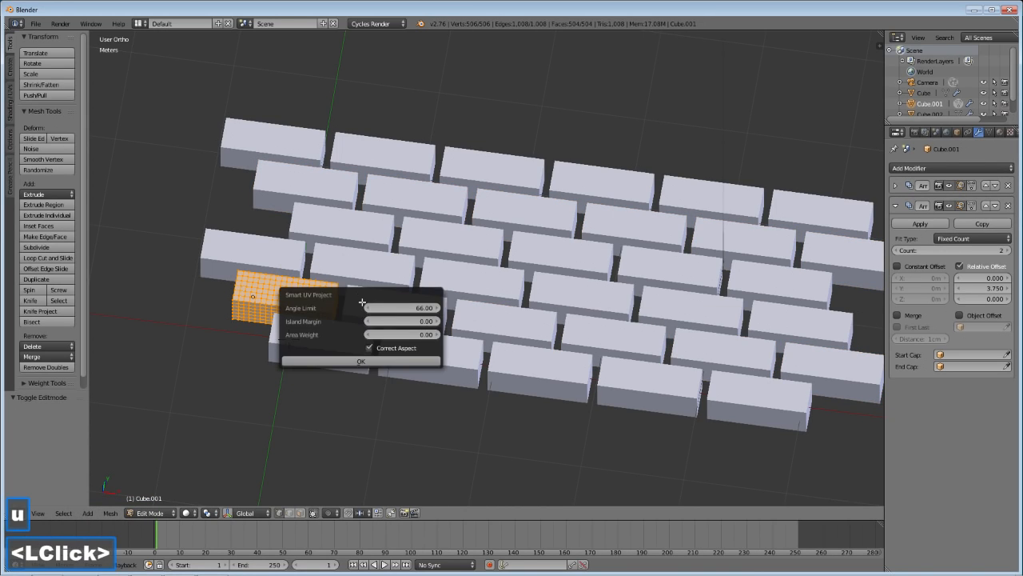
{"action": "left_click", "coordinate": [386, 363]}
{"action": "key", "text": "Tab"}
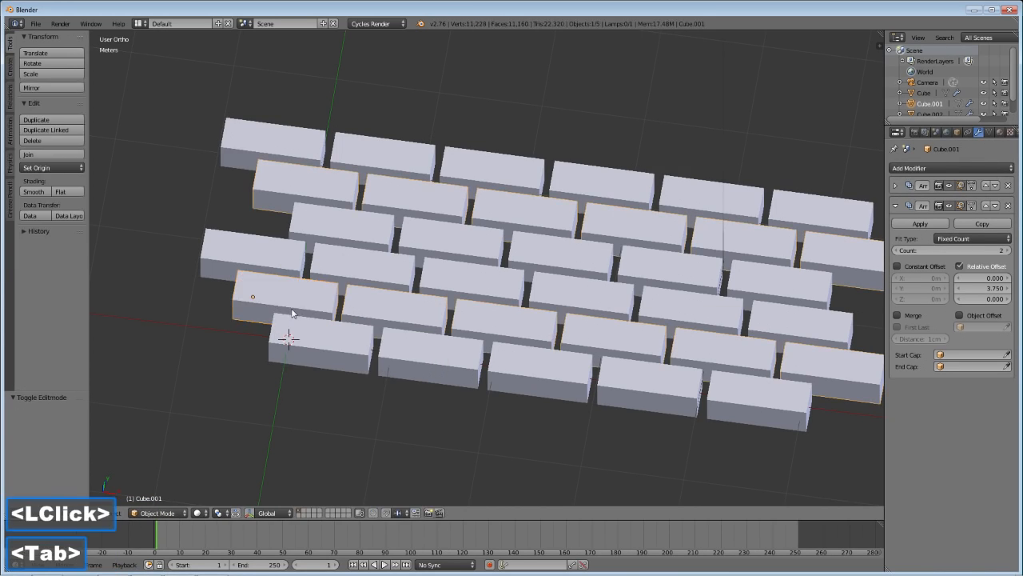
Step: Enter Edit Mode on the third row's object and add two evenly spaced, unslid loop cuts across its original block
{"action": "right_click", "coordinate": [282, 262]}
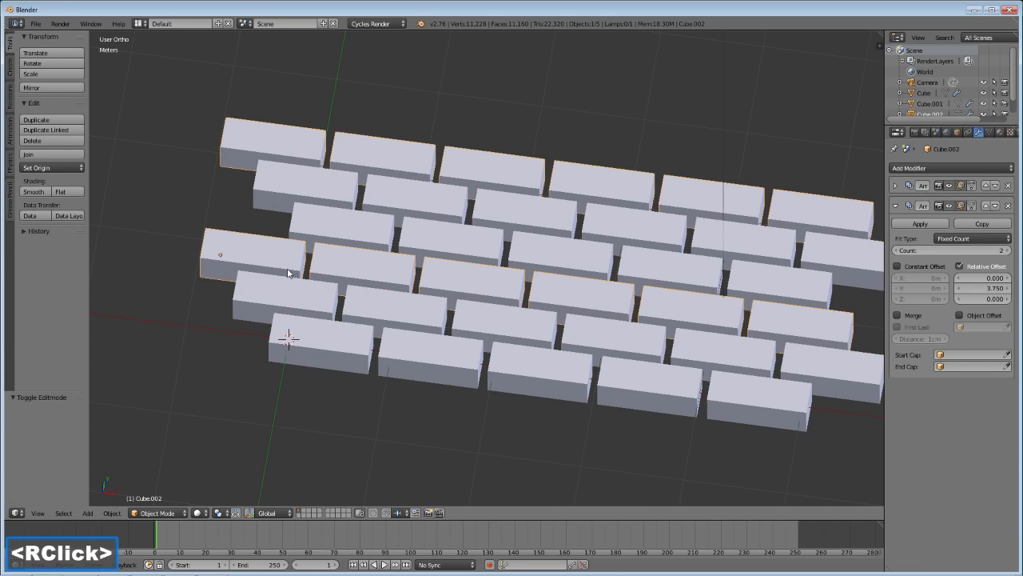
{"action": "key", "text": "Tab"}
{"action": "key", "text": "a"}
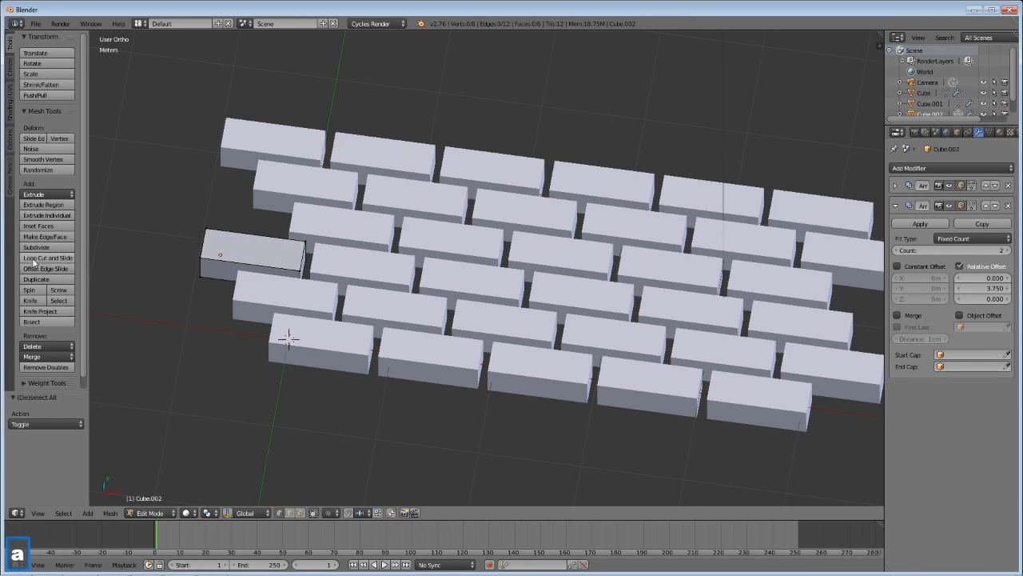
{"action": "left_click", "coordinate": [48, 257]}
{"action": "scroll", "coordinate": [267, 255], "scroll_direction": "up", "scroll_amount": 1}
{"action": "left_click", "coordinate": [266, 256]}
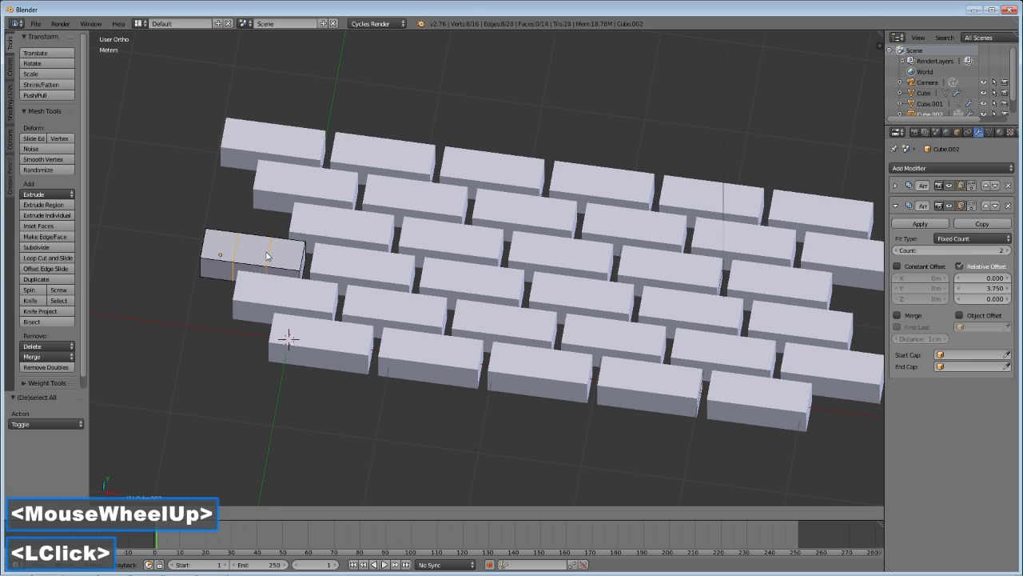
{"action": "right_click", "coordinate": [266, 256]}
Step: Select the third row block's entire mesh and subdivide it with 5 cuts
{"action": "key", "text": "a"}
{"action": "key", "text": "a"}
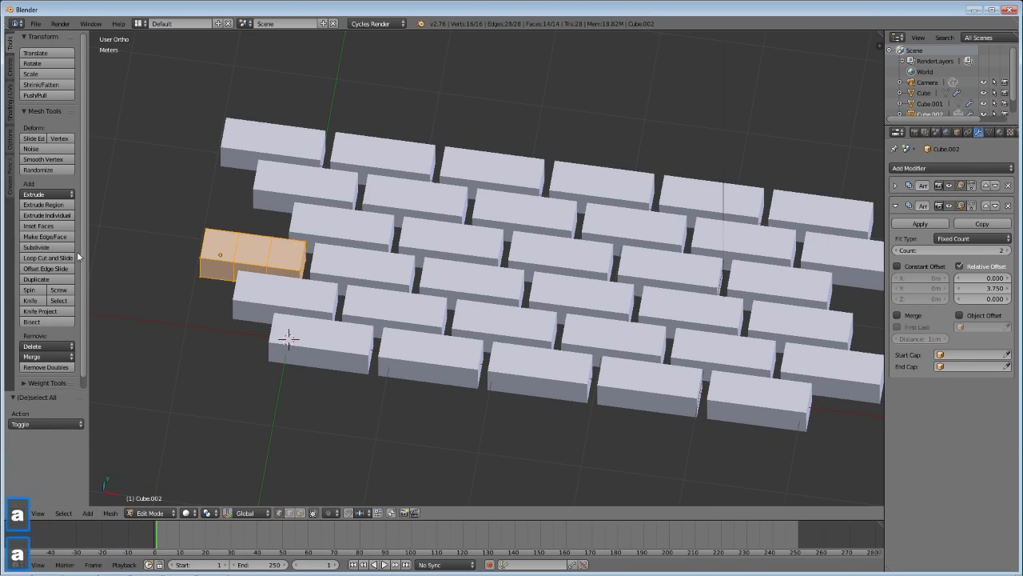
{"action": "left_click", "coordinate": [59, 253]}
{"action": "left_click", "coordinate": [70, 424]}
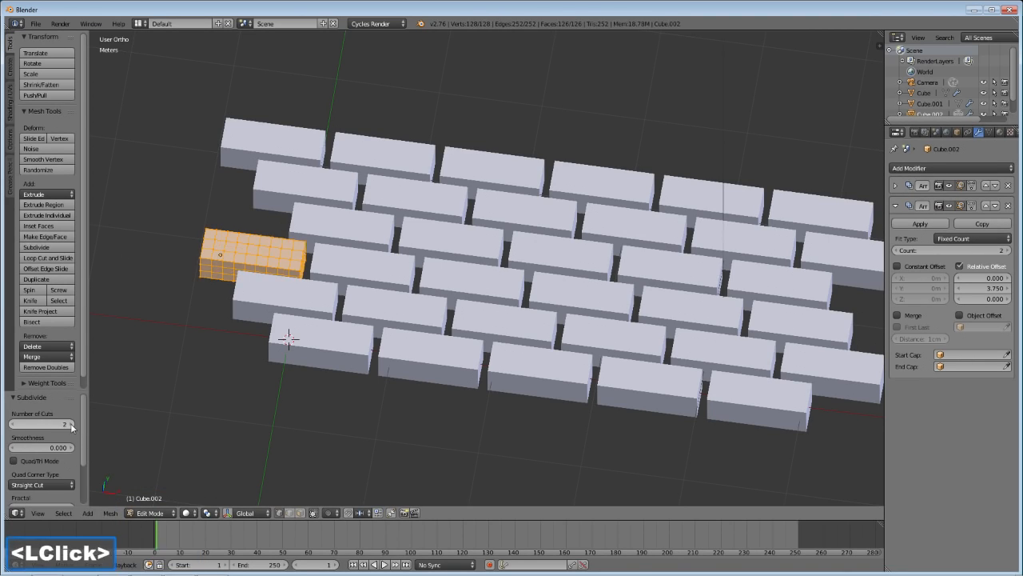
{"action": "left_click", "coordinate": [70, 424]}
{"action": "left_click", "coordinate": [70, 424]}
{"action": "left_click", "coordinate": [71, 424]}
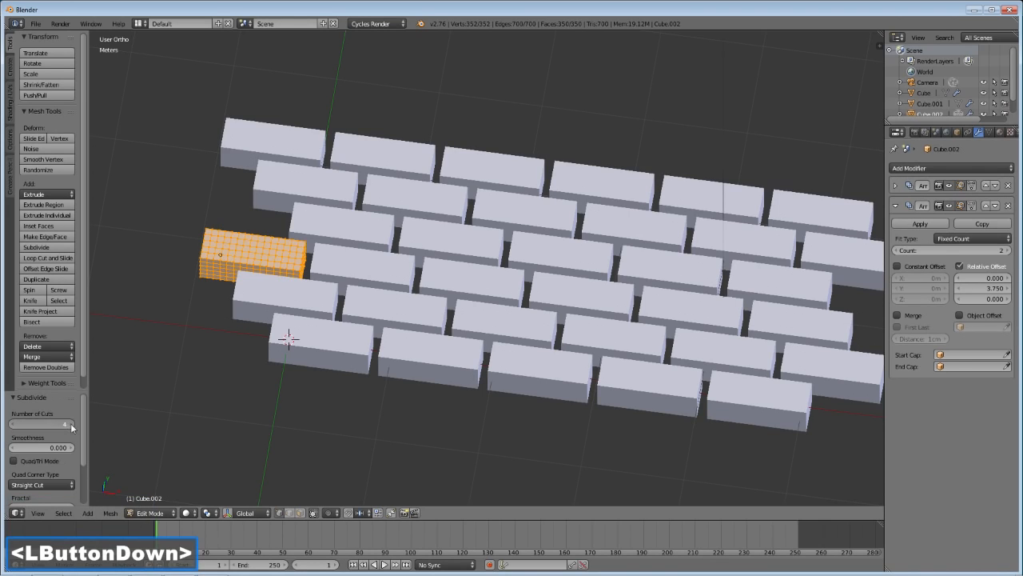
Step: Unwrap the third row's block using Smart UV Project with a 66 angle limit and 0 island margin, and return to Object Mode
{"action": "key", "text": "u"}
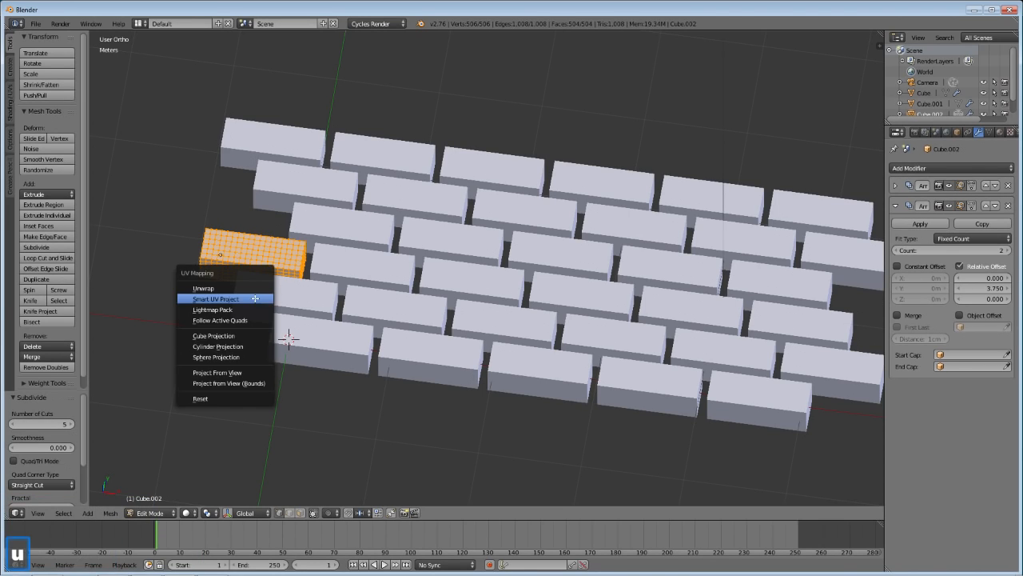
{"action": "left_click", "coordinate": [250, 300]}
{"action": "left_click", "coordinate": [249, 367]}
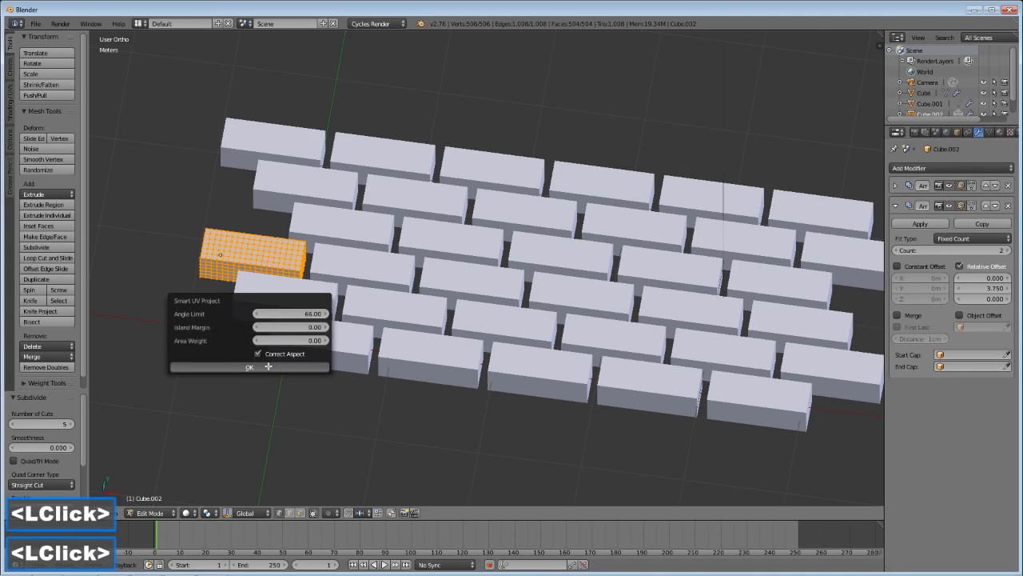
{"action": "key", "text": "Tab"}
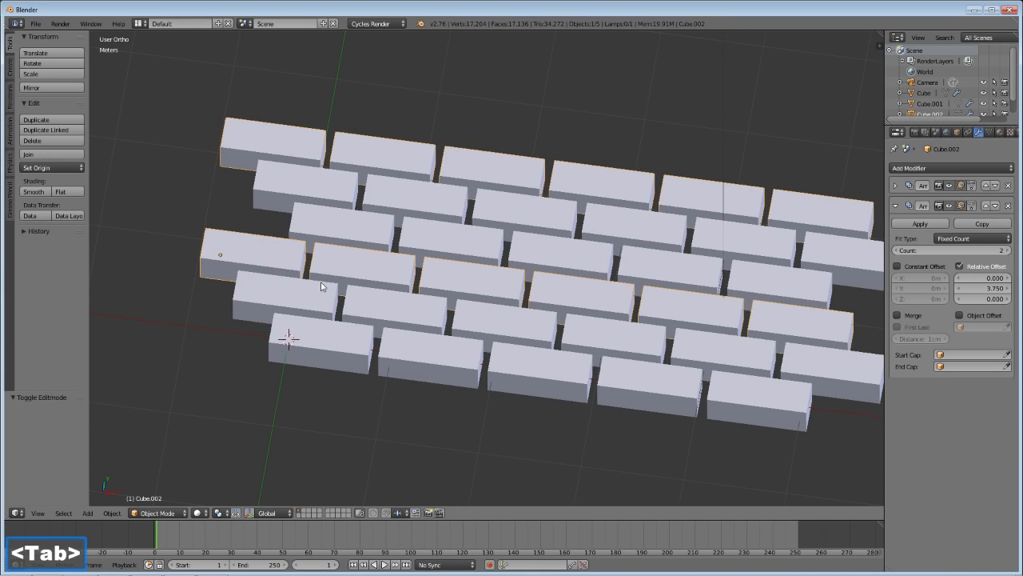
Step: From the top view, set the origin of the first row's object (Cube) to its center of mass
{"action": "scroll", "coordinate": [323, 287], "scroll_direction": "down", "scroll_amount": 2}
{"action": "middle_click_drag", "start_coordinate": [339, 297], "coordinate": [354, 323]}
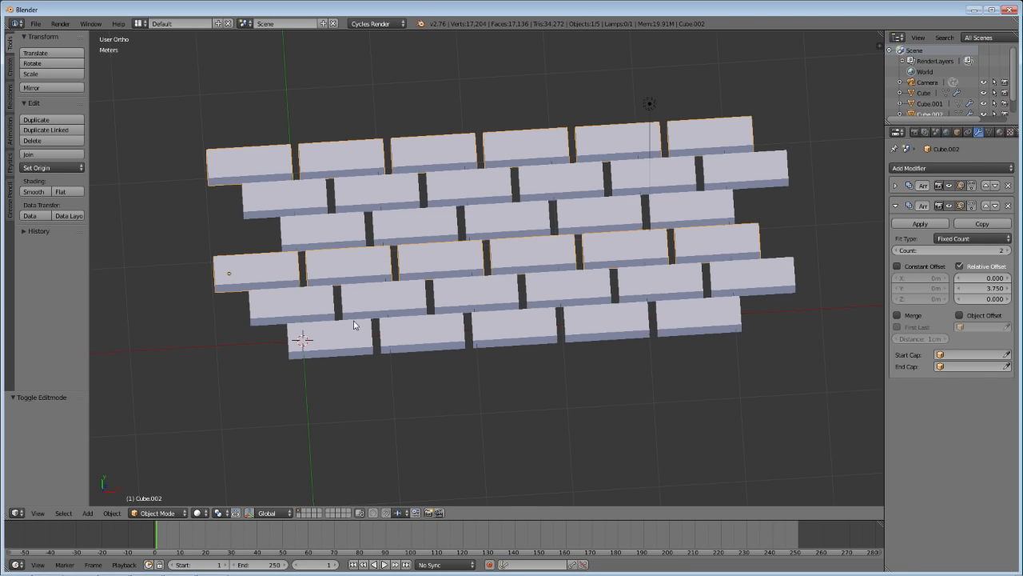
{"action": "mouse_move", "coordinate": [382, 299]}
{"action": "middle_mouse_down"}
{"action": "mouse_move", "coordinate": [380, 315]}
{"action": "mouse_move", "coordinate": [370, 313]}
{"action": "middle_mouse_up"}
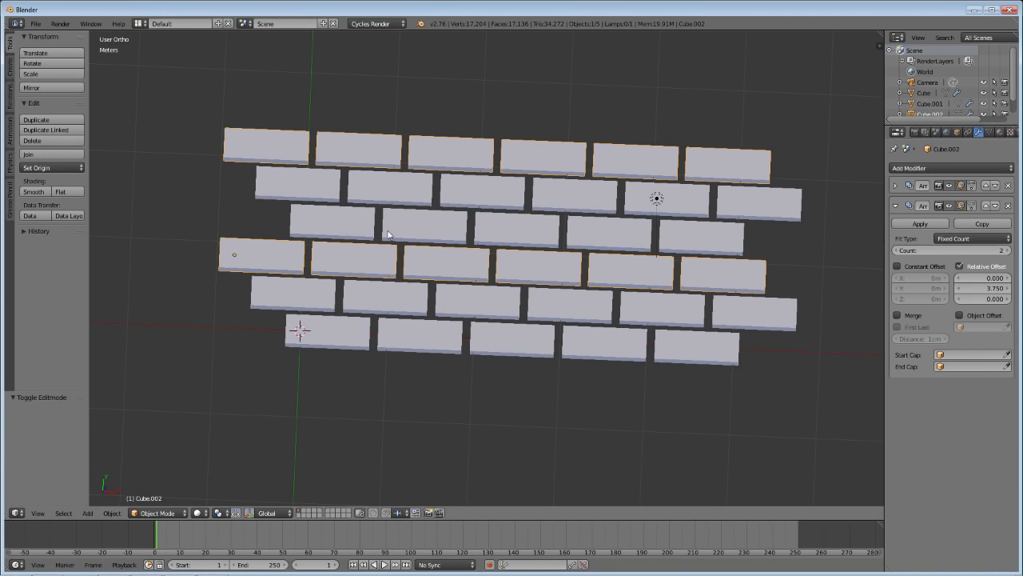
{"action": "key", "text": "7"}
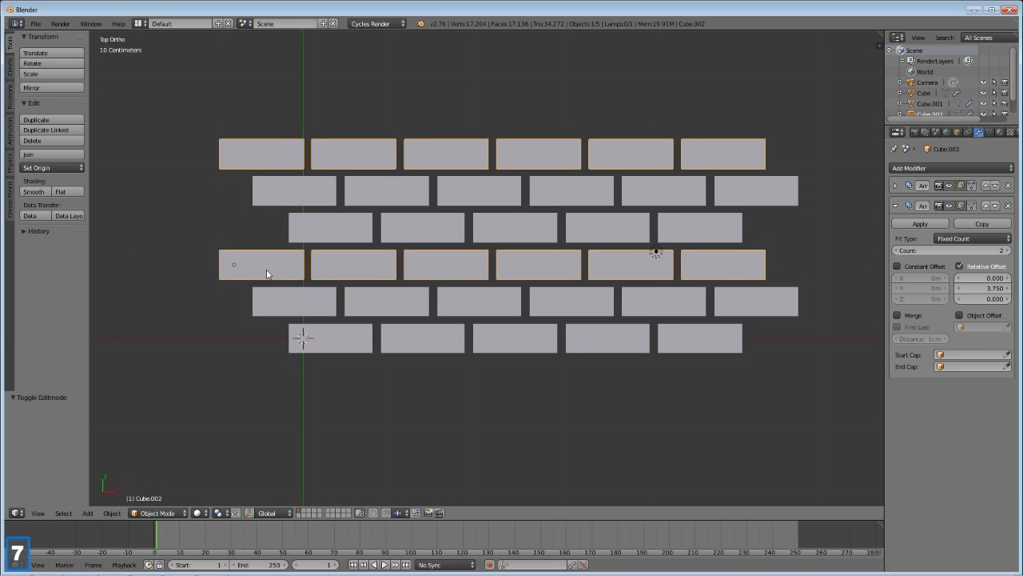
{"action": "scroll", "coordinate": [296, 302], "scroll_direction": "up", "scroll_amount": 2}
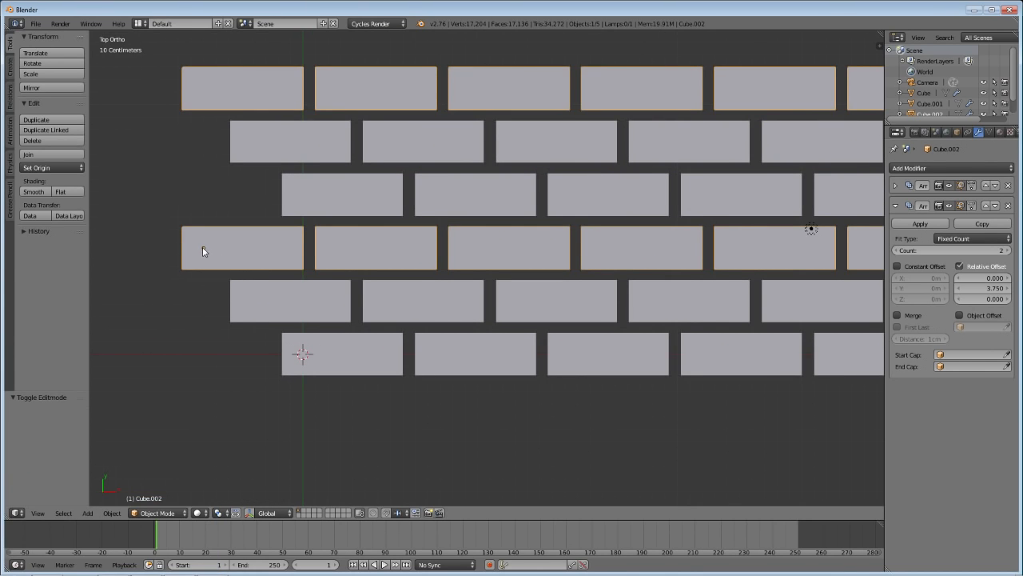
{"action": "right_click", "coordinate": [244, 285]}
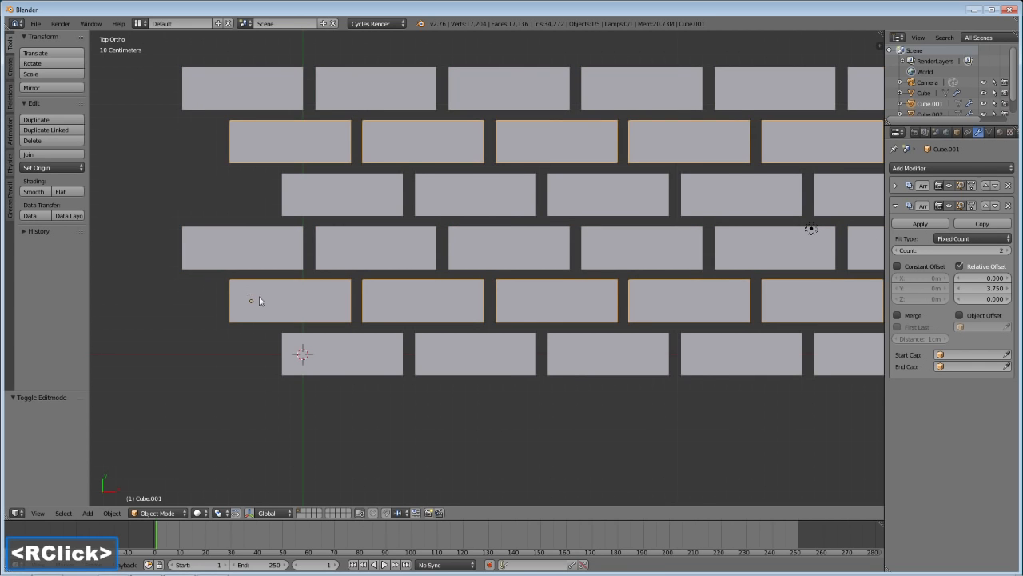
{"action": "right_click", "coordinate": [347, 344]}
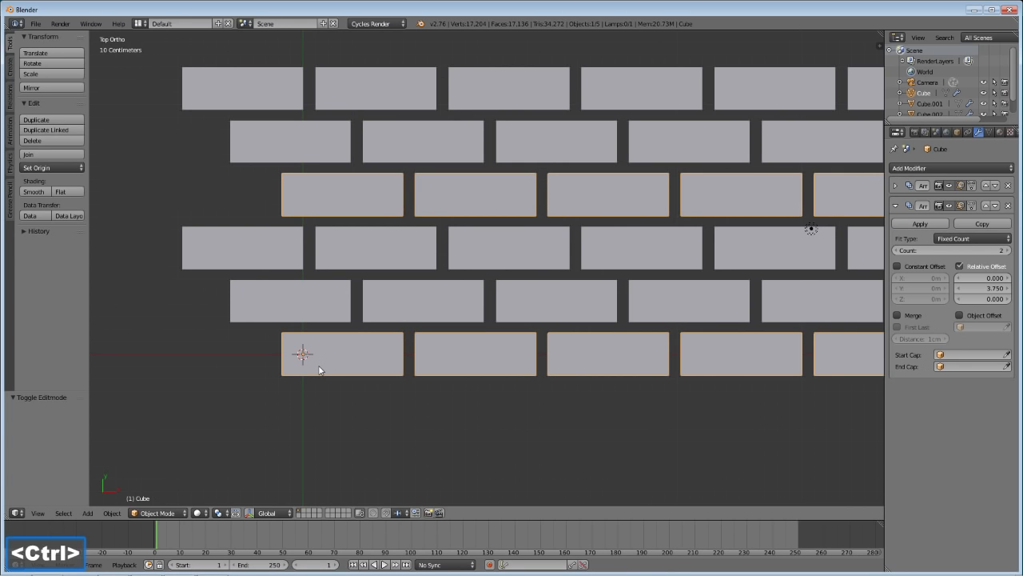
{"action": "key", "text": "ctrl+alt+shift+c"}
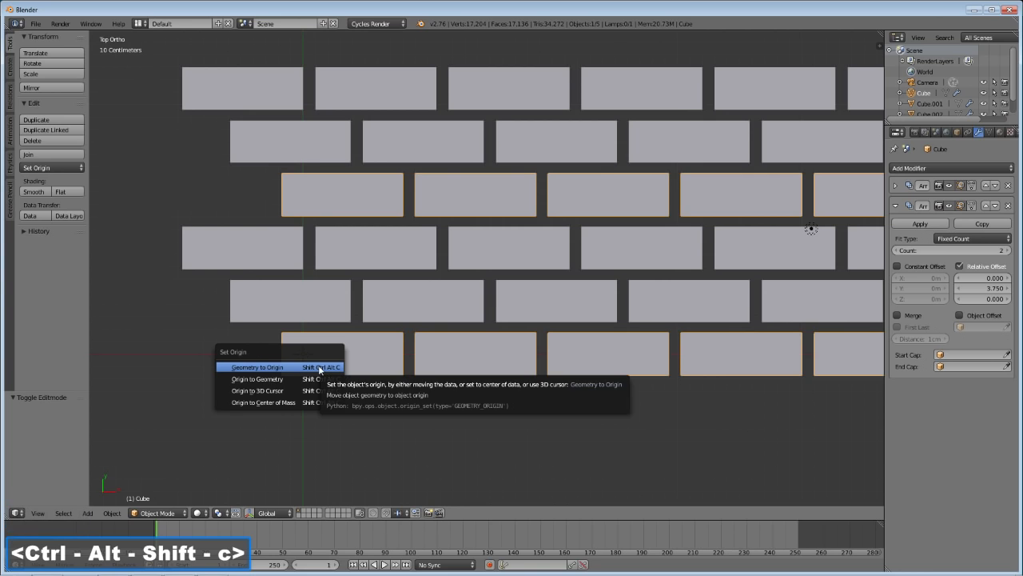
{"action": "left_click", "coordinate": [247, 402]}
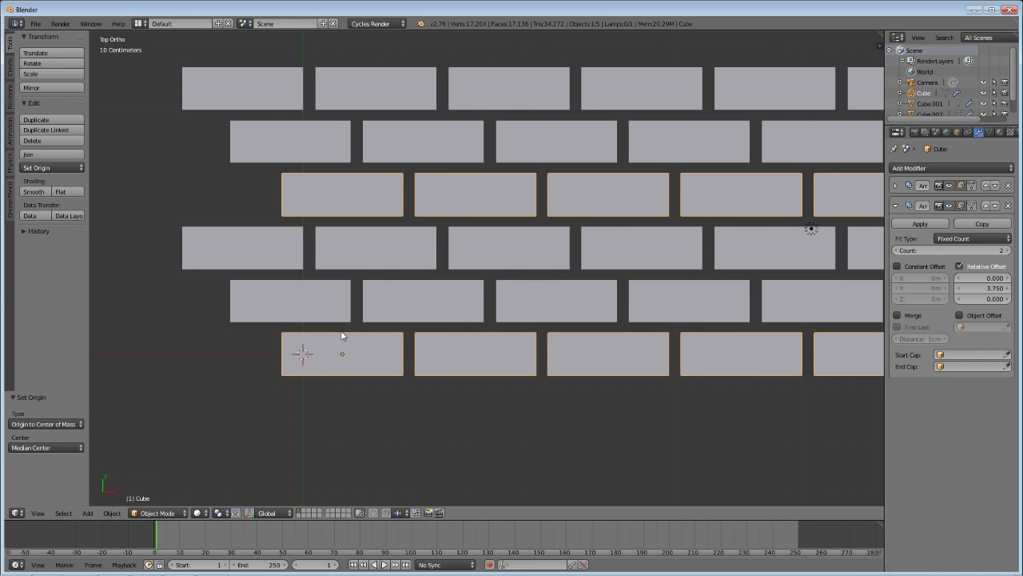
Step: Set the origins of the second row's object (Cube.001) and the third row's object (Cube.002) to their centers of mass
{"action": "right_click", "coordinate": [505, 372]}
{"action": "right_click", "coordinate": [295, 311]}
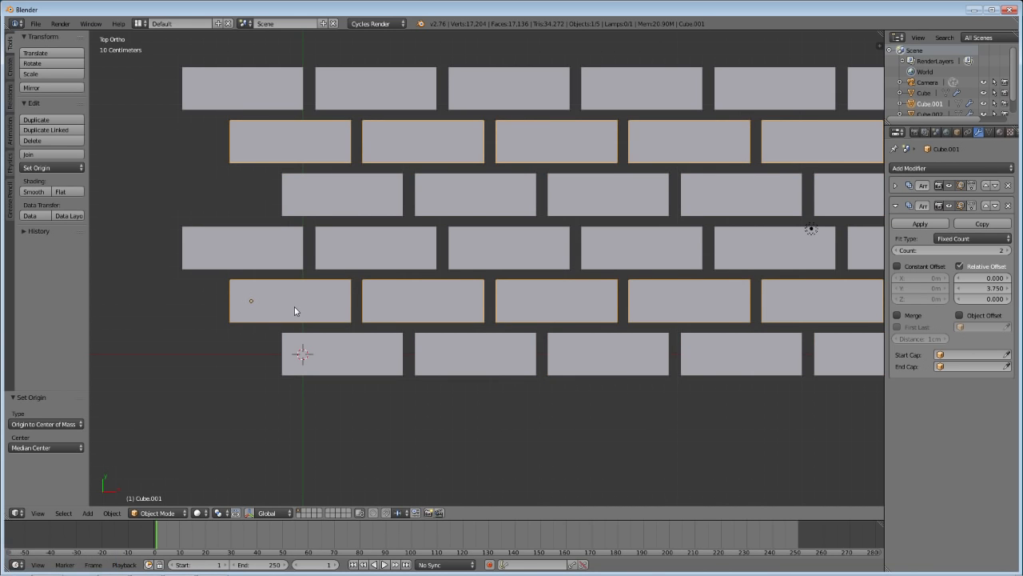
{"action": "key", "text": "ctrl+alt+shift+c"}
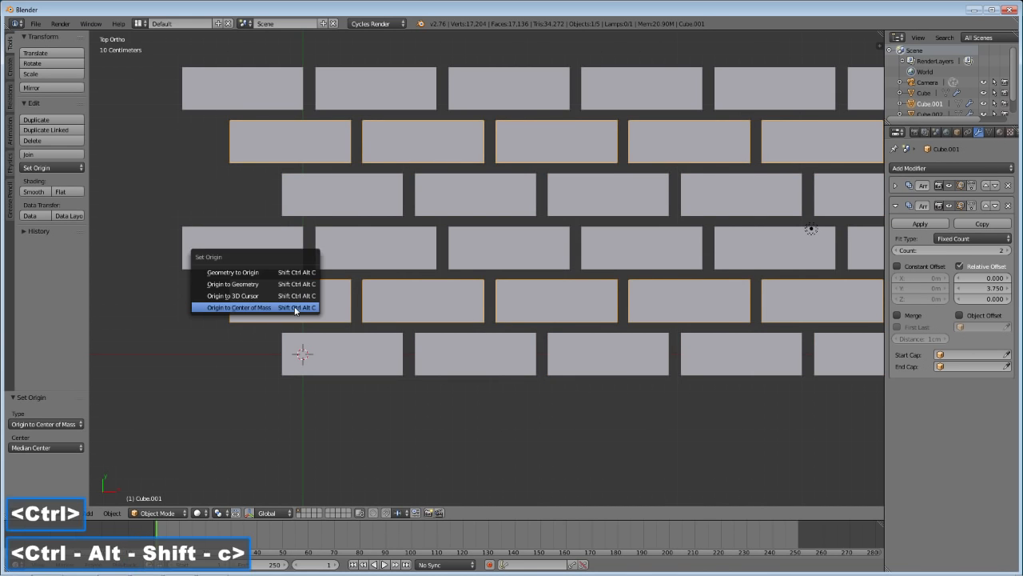
{"action": "left_click", "coordinate": [294, 307]}
{"action": "right_click", "coordinate": [256, 249]}
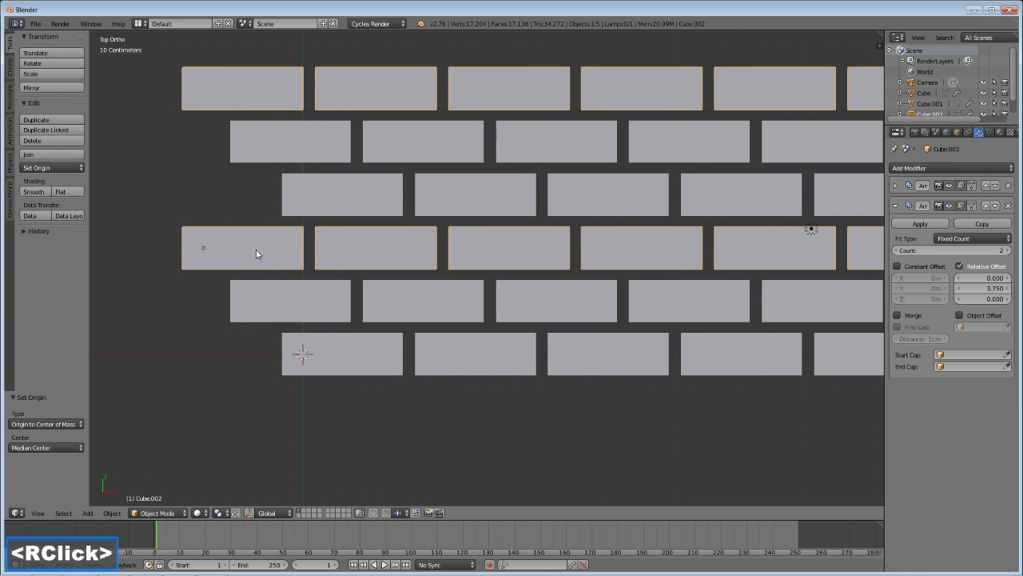
{"action": "key", "text": "ctrl+alt+shift+c"}
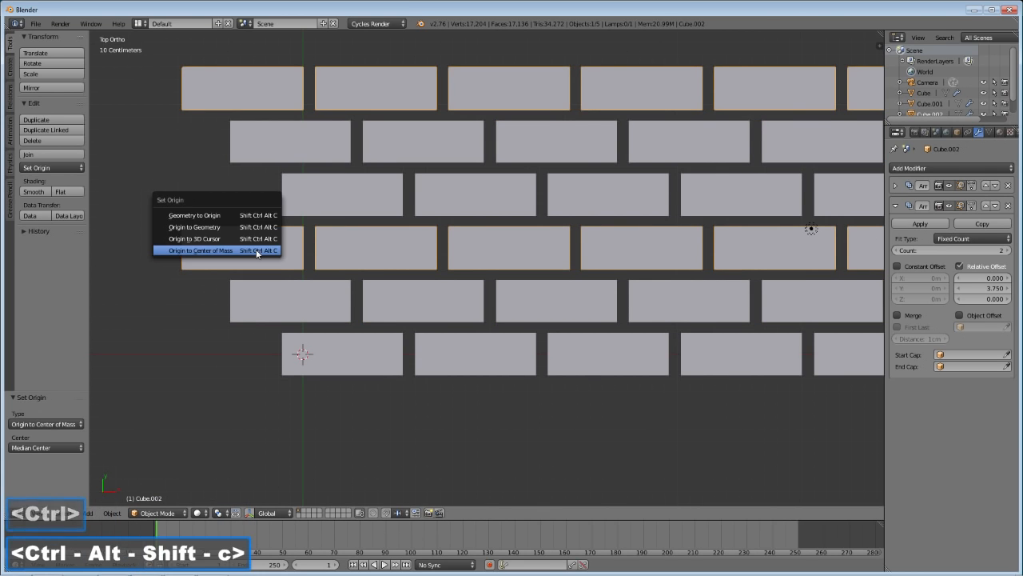
{"action": "left_click", "coordinate": [258, 250]}
Step: Try applying the third row's count-2 Array modifier ahead of its other Array modifier, and undo it
{"action": "middle_click_drag", "start_coordinate": [317, 286], "coordinate": [316, 324]}
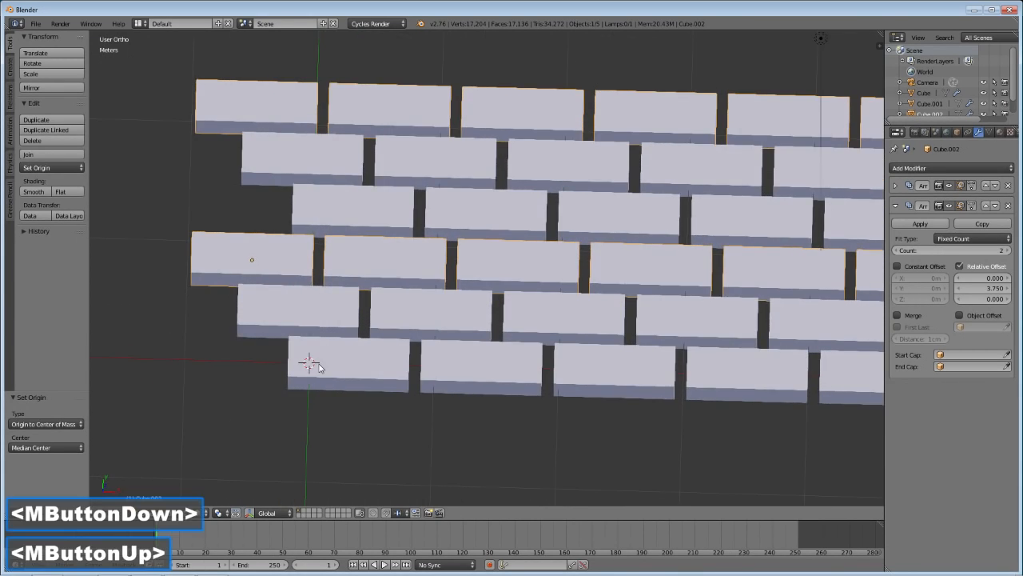
{"action": "key", "text": "KP_7"}
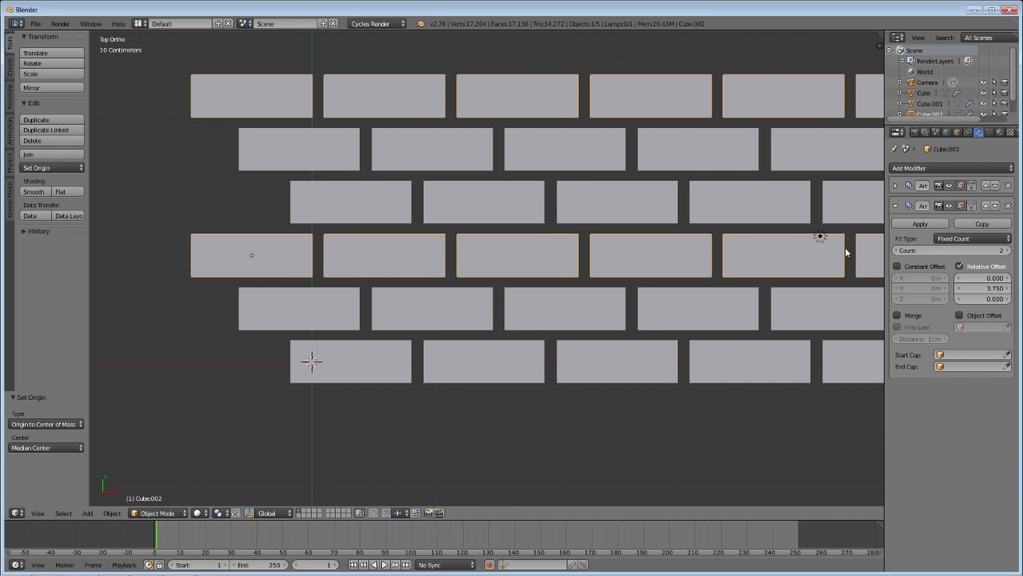
{"action": "left_click", "coordinate": [919, 223]}
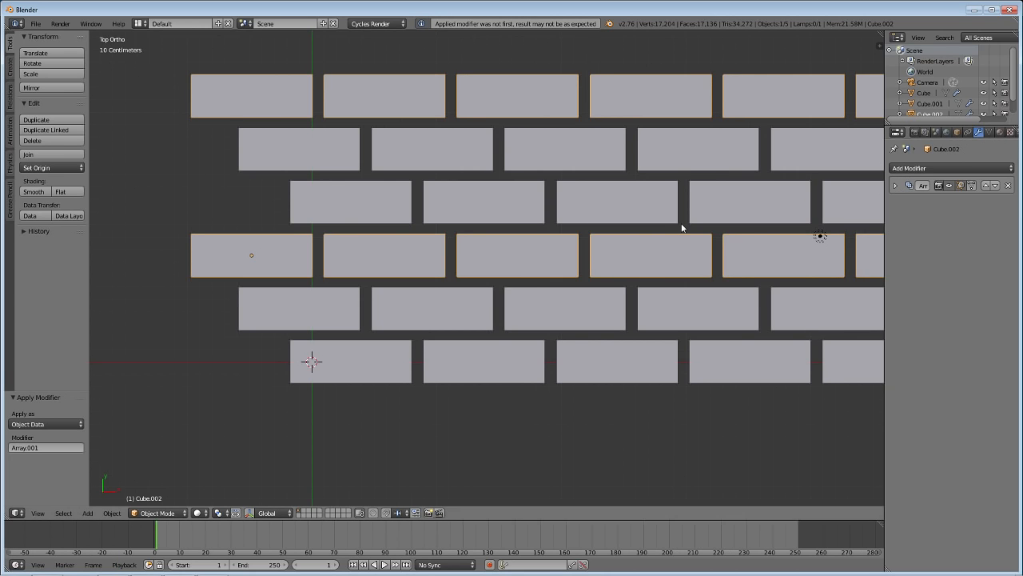
{"action": "key", "text": "ctrl"}
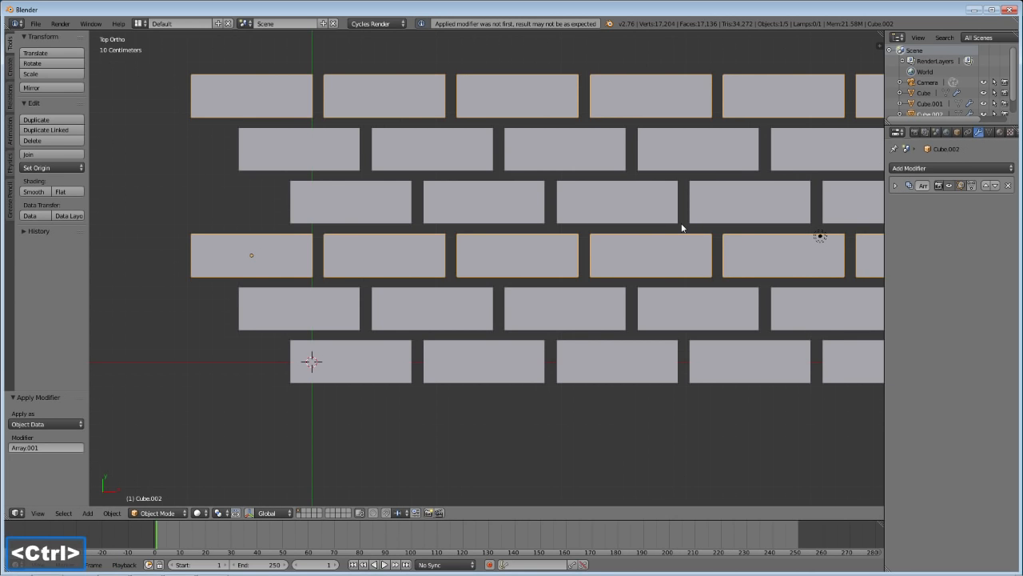
{"action": "key", "text": "ctrl+z"}
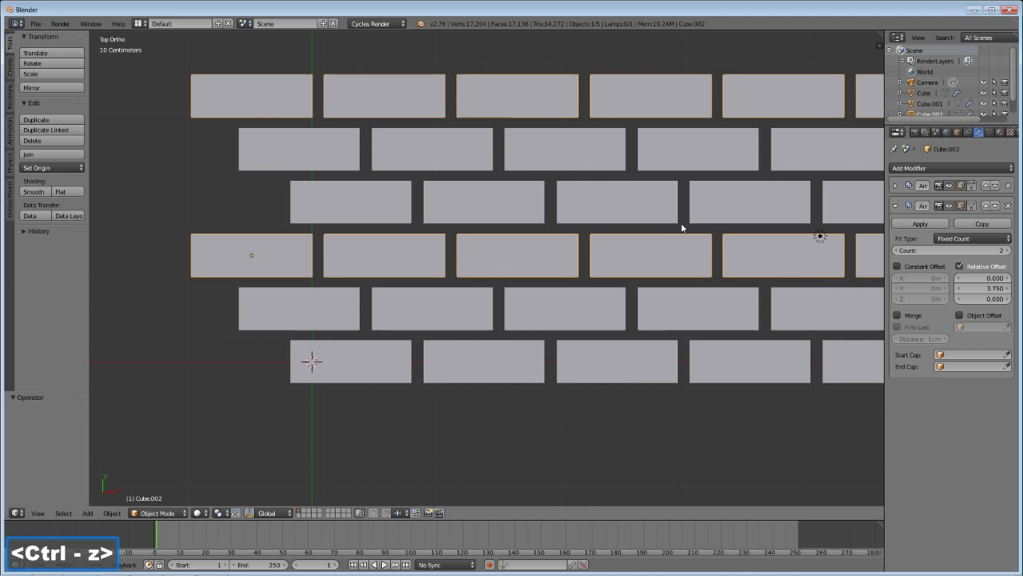
Step: Apply both Array modifiers on the third row's object in stack order, starting with the count-6 one
{"action": "left_click", "coordinate": [896, 185]}
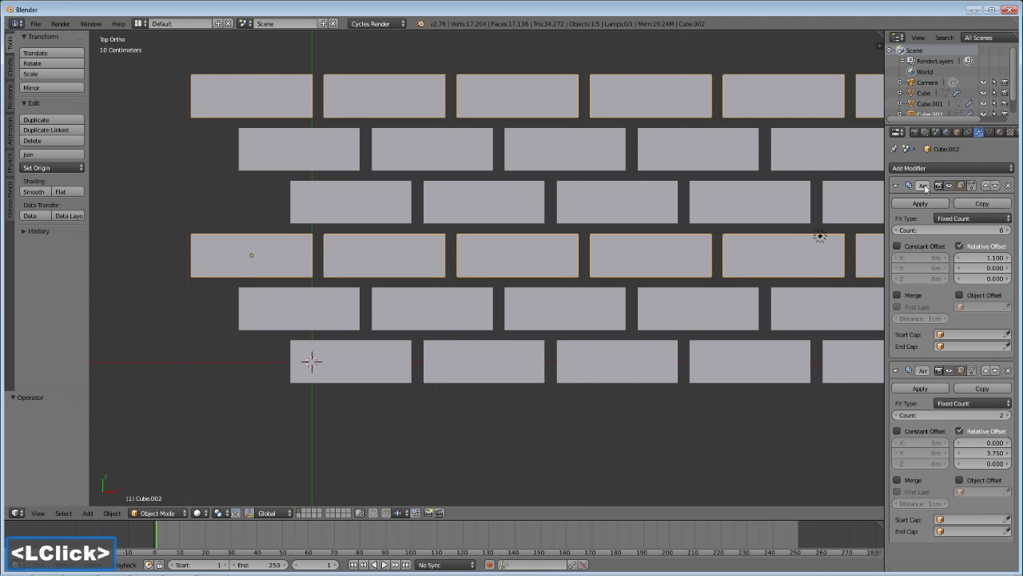
{"action": "left_click", "coordinate": [920, 204]}
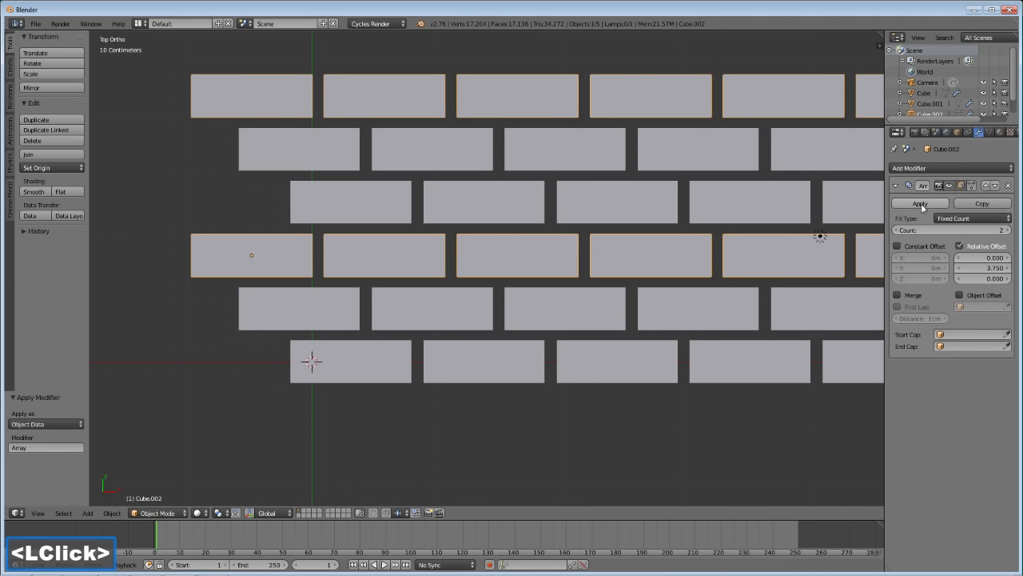
{"action": "left_click", "coordinate": [921, 206]}
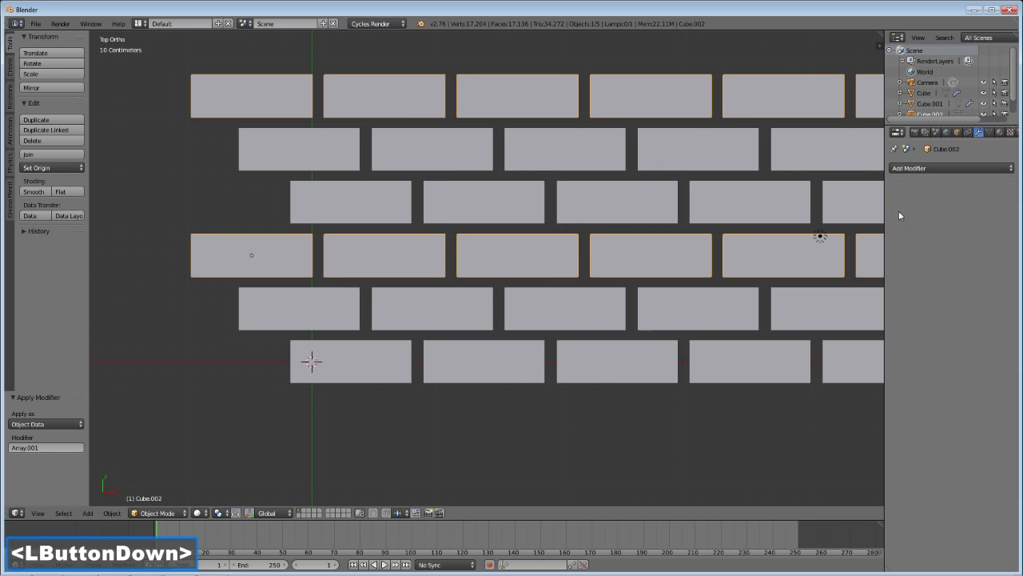
Step: Apply both Array modifiers in stack order on the second row's object and on the first row's object
{"action": "right_click", "coordinate": [345, 306]}
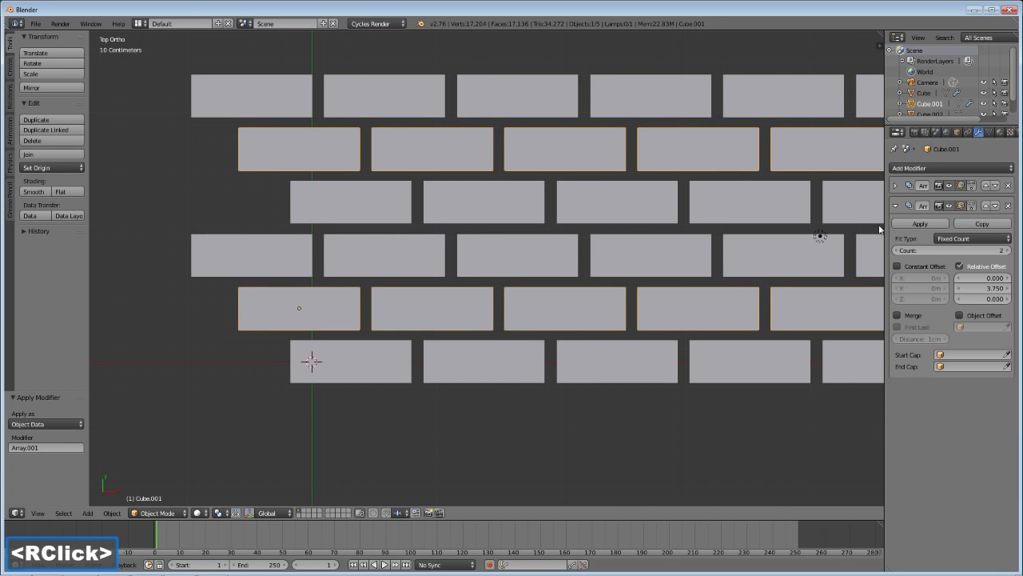
{"action": "left_click", "coordinate": [896, 185]}
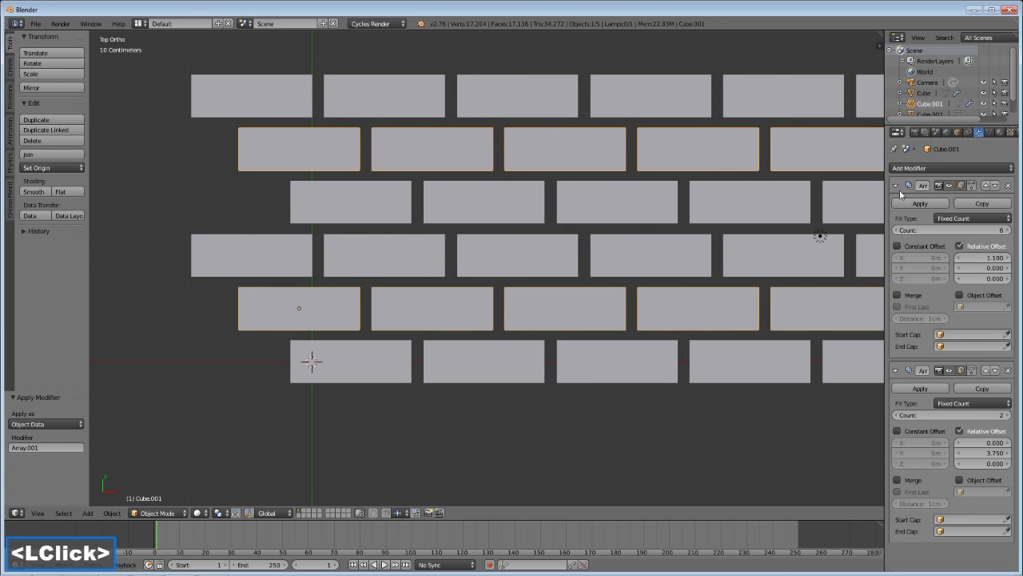
{"action": "left_click", "coordinate": [903, 203]}
{"action": "left_click", "coordinate": [903, 203]}
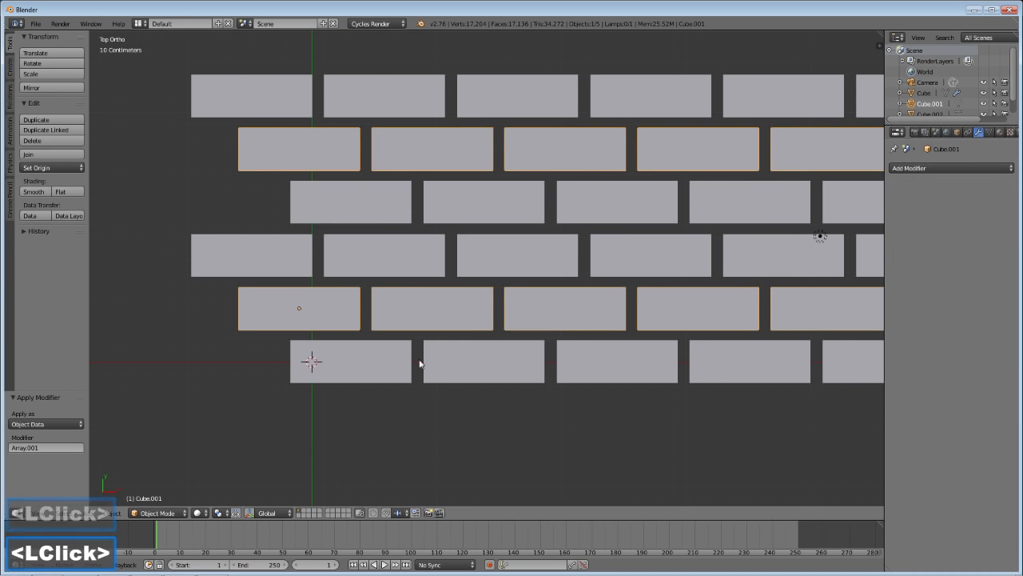
{"action": "right_click", "coordinate": [394, 375]}
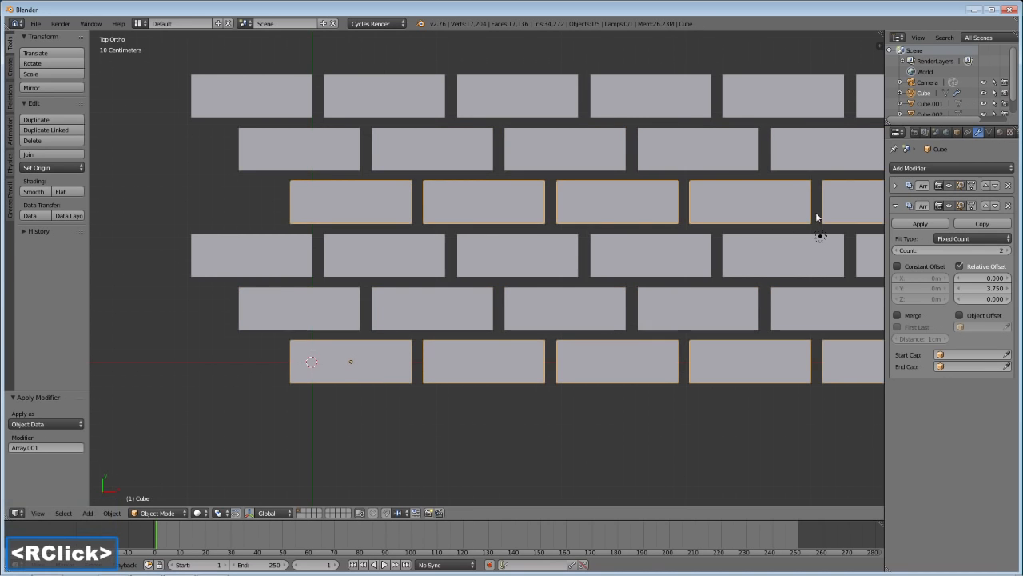
{"action": "left_click", "coordinate": [896, 186]}
{"action": "left_click", "coordinate": [906, 201]}
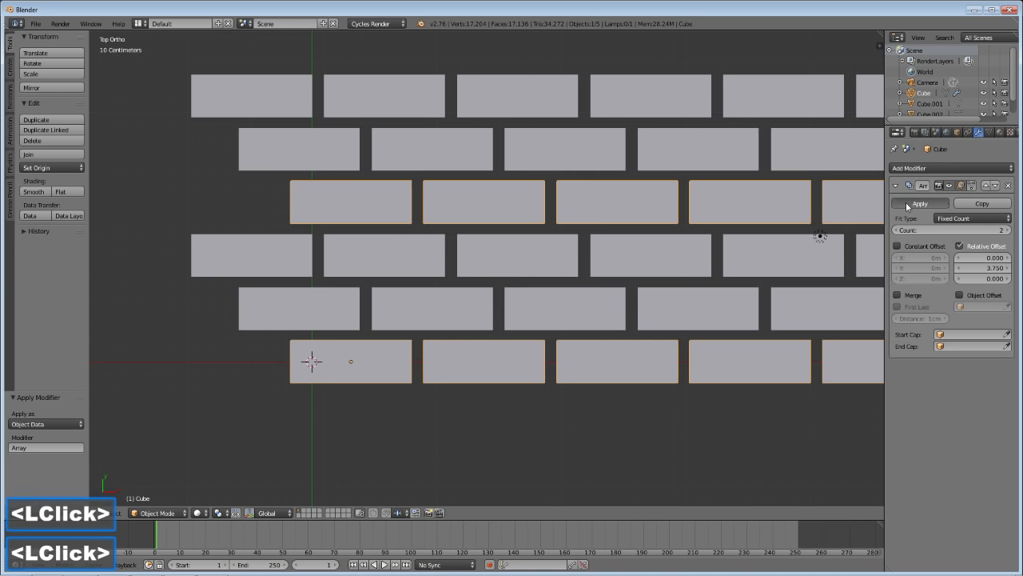
{"action": "left_click", "coordinate": [906, 201]}
Step: Select the first row object's entire mesh in Edit Mode, separate it by loose parts, and return to Object Mode
{"action": "scroll", "coordinate": [408, 316], "scroll_direction": "down", "scroll_amount": 1}
{"action": "middle_click_drag", "start_coordinate": [486, 309], "coordinate": [455, 322], "text": "shift"}
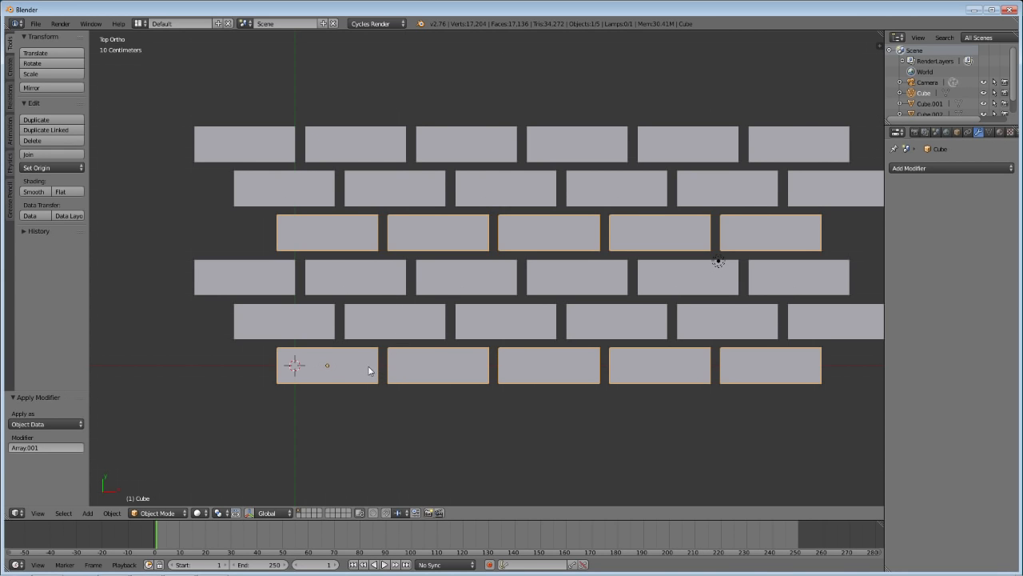
{"action": "key", "text": "Tab"}
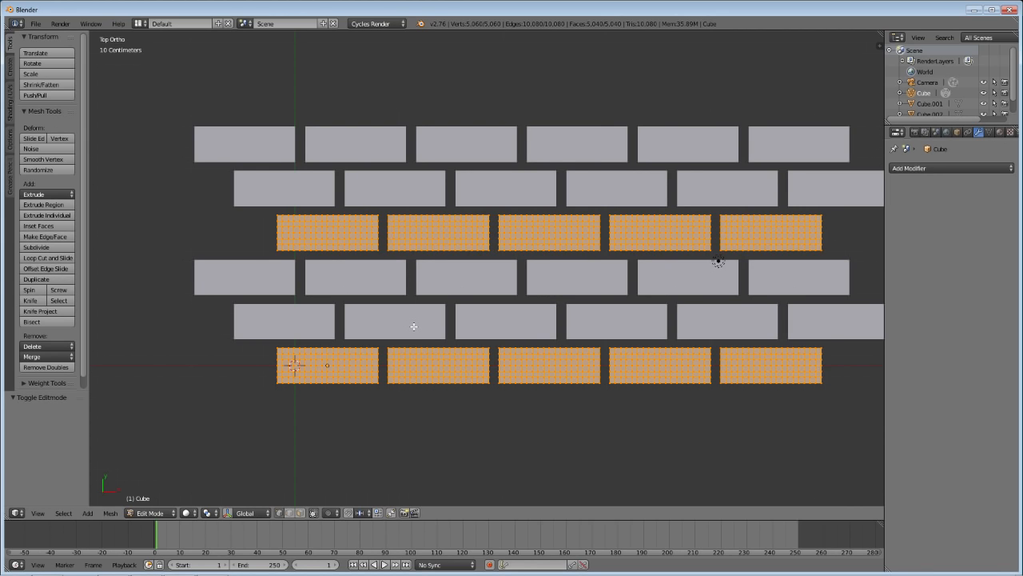
{"action": "key", "text": "a"}
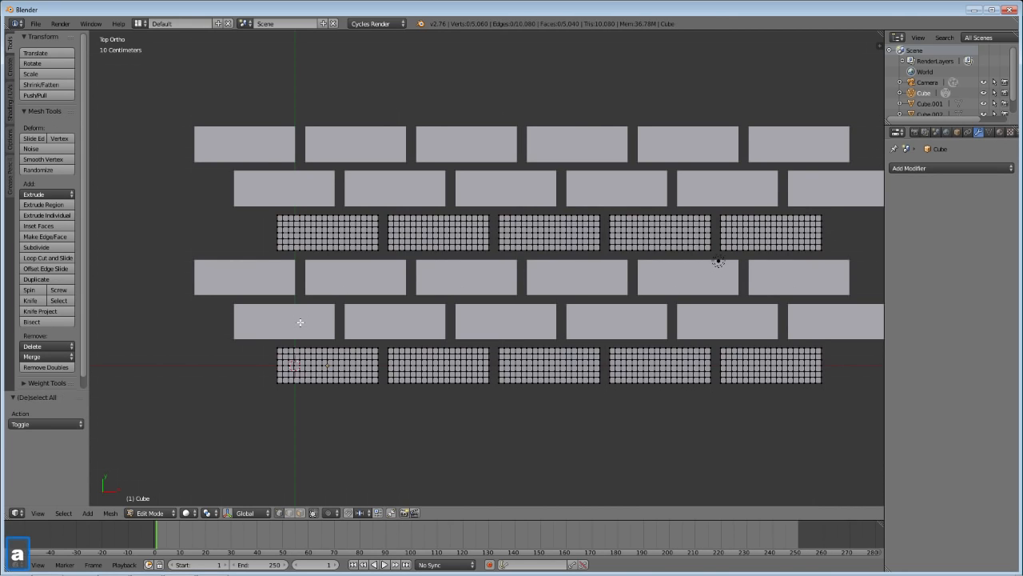
{"action": "key", "text": "a"}
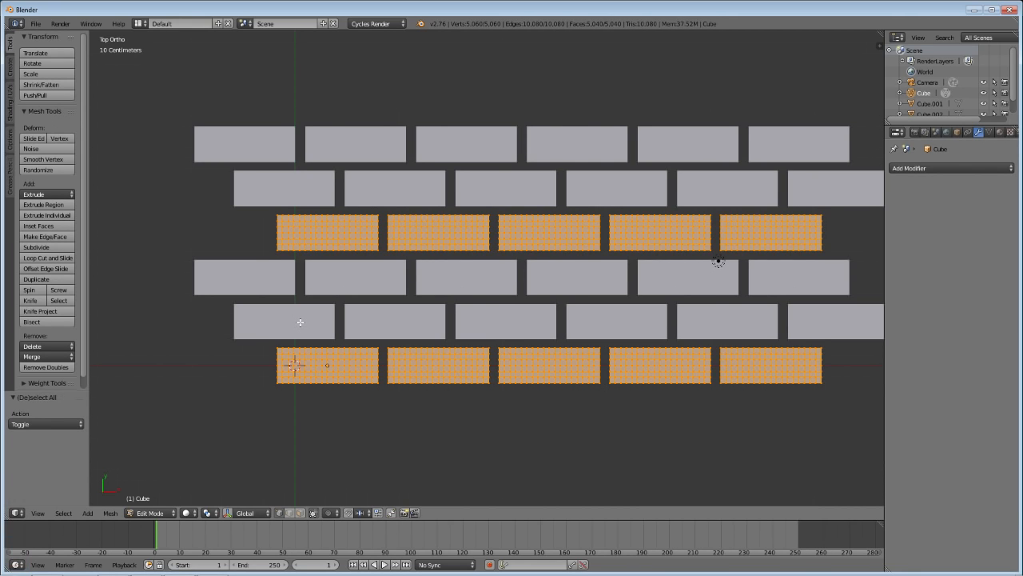
{"action": "key", "text": "p"}
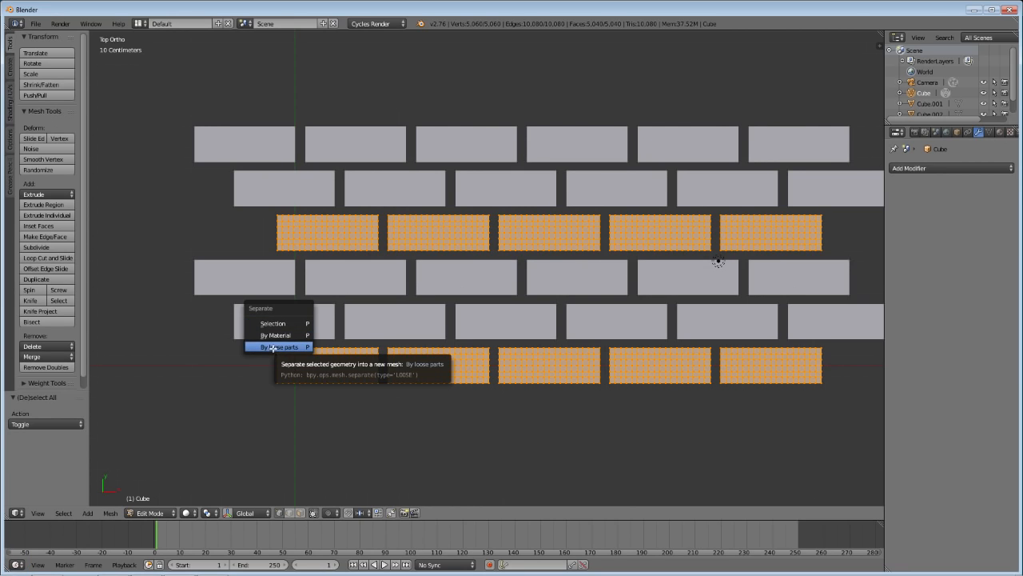
{"action": "left_click", "coordinate": [272, 347]}
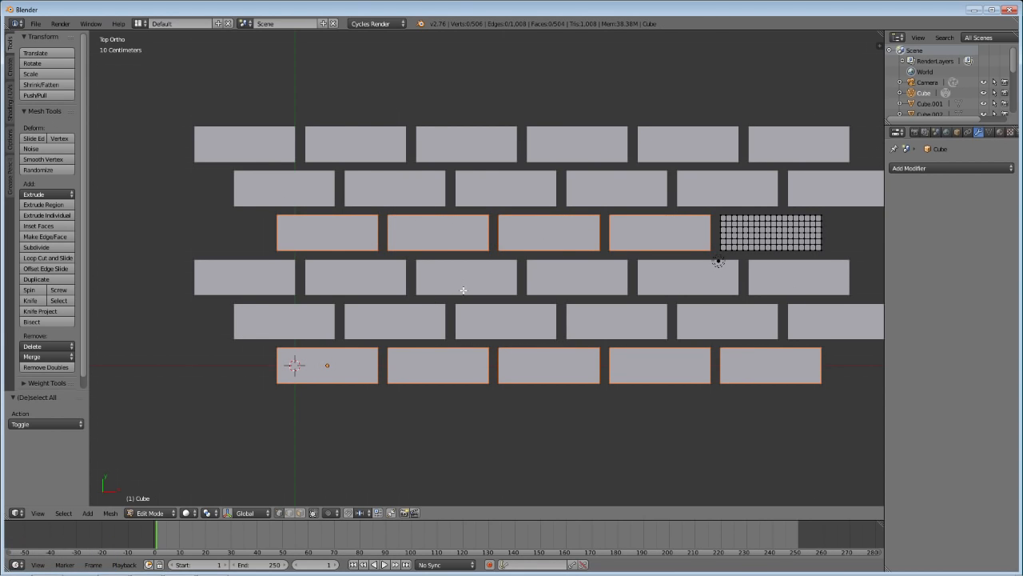
{"action": "key", "text": "Tab"}
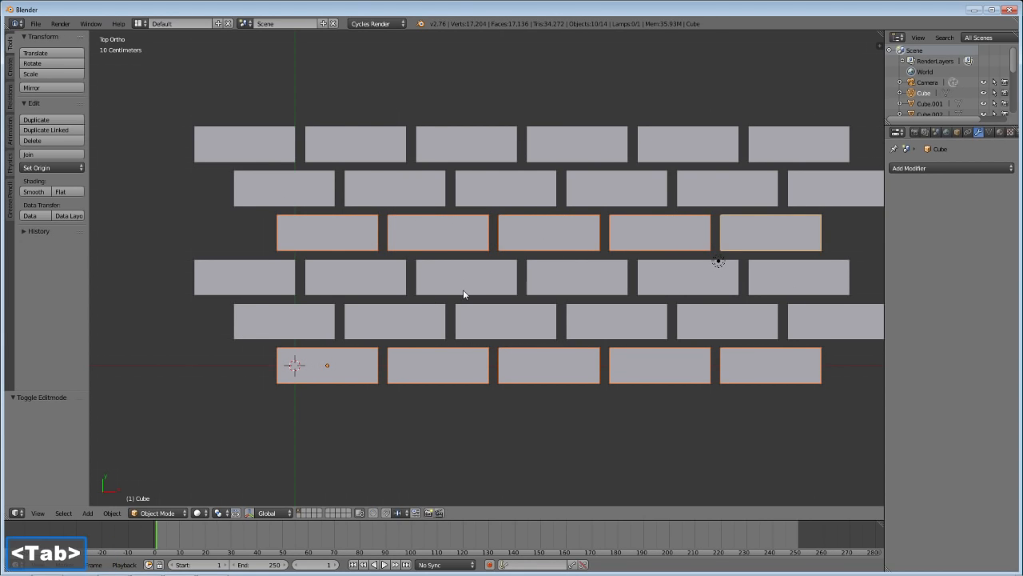
Step: Deselect everything and select bricks of the first row object one at a time to check that they are individual objects
{"action": "key", "text": "a"}
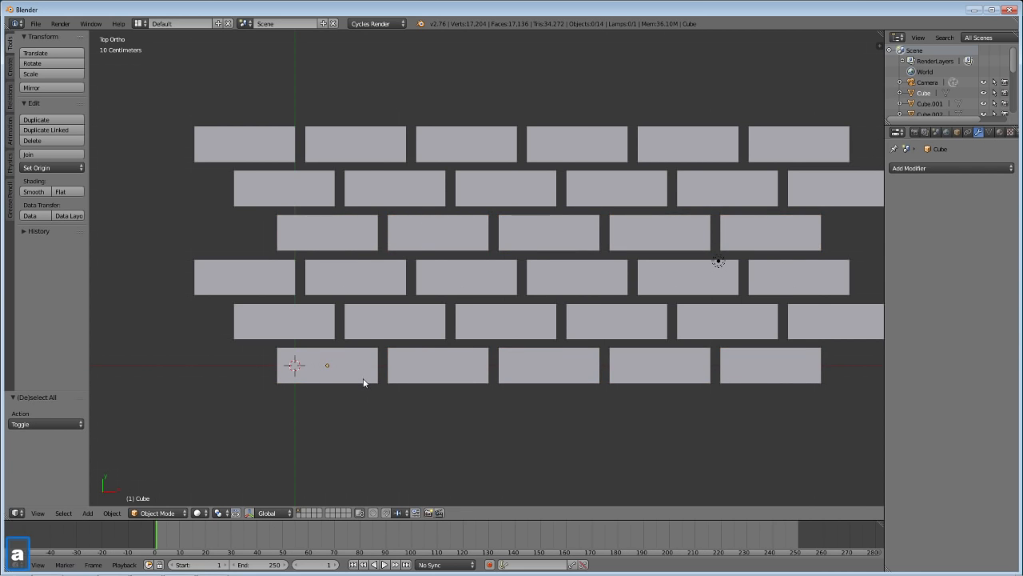
{"action": "middle_click_drag", "start_coordinate": [364, 382], "coordinate": [342, 297]}
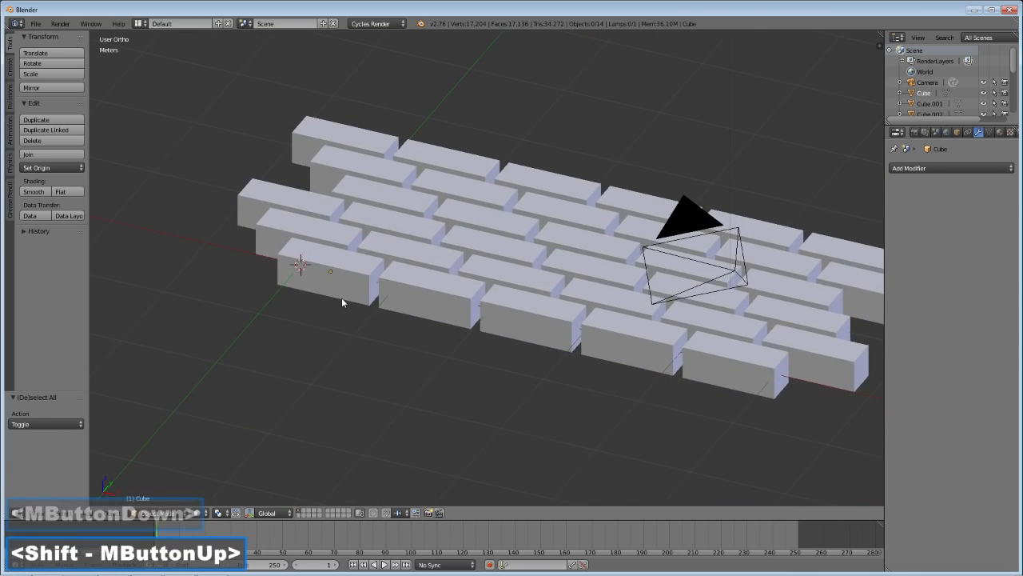
{"action": "scroll", "coordinate": [352, 360], "scroll_direction": "up", "scroll_amount": 1}
{"action": "right_click", "coordinate": [350, 294]}
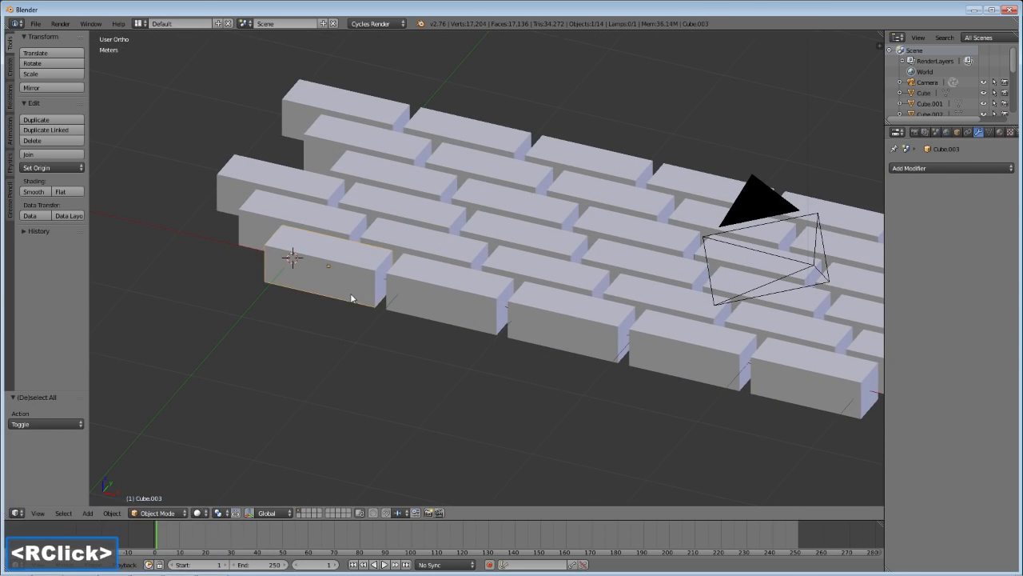
{"action": "right_click", "coordinate": [445, 320]}
{"action": "right_click", "coordinate": [576, 339]}
{"action": "right_click", "coordinate": [664, 358]}
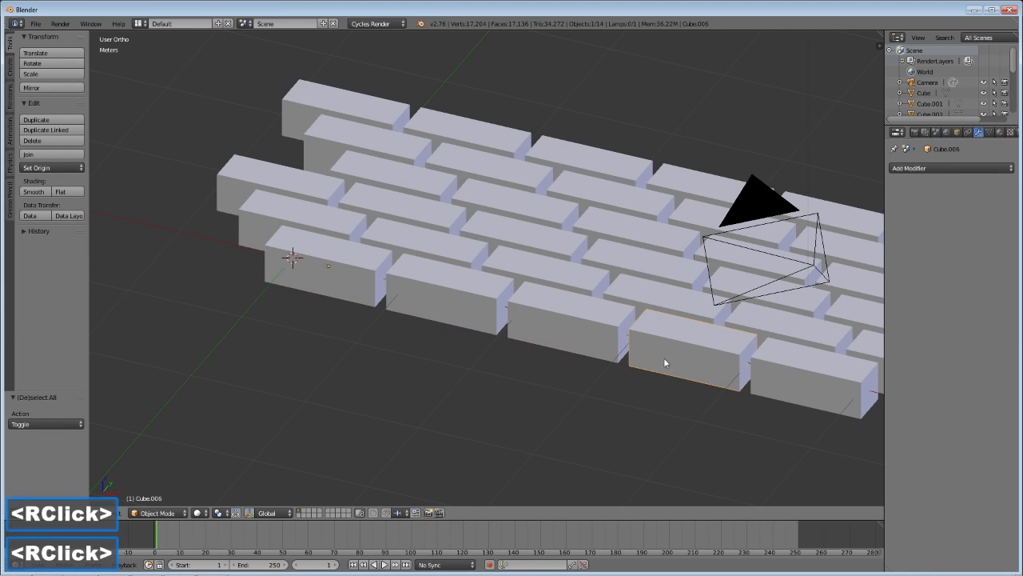
{"action": "right_click", "coordinate": [802, 387]}
{"action": "right_click", "coordinate": [384, 172]}
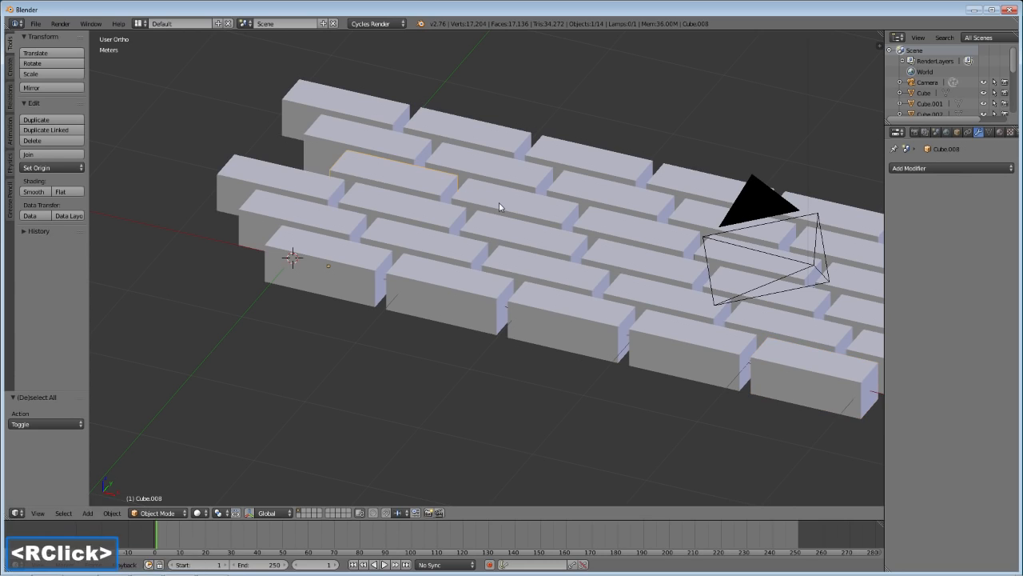
{"action": "right_click", "coordinate": [502, 203]}
{"action": "right_click", "coordinate": [628, 237]}
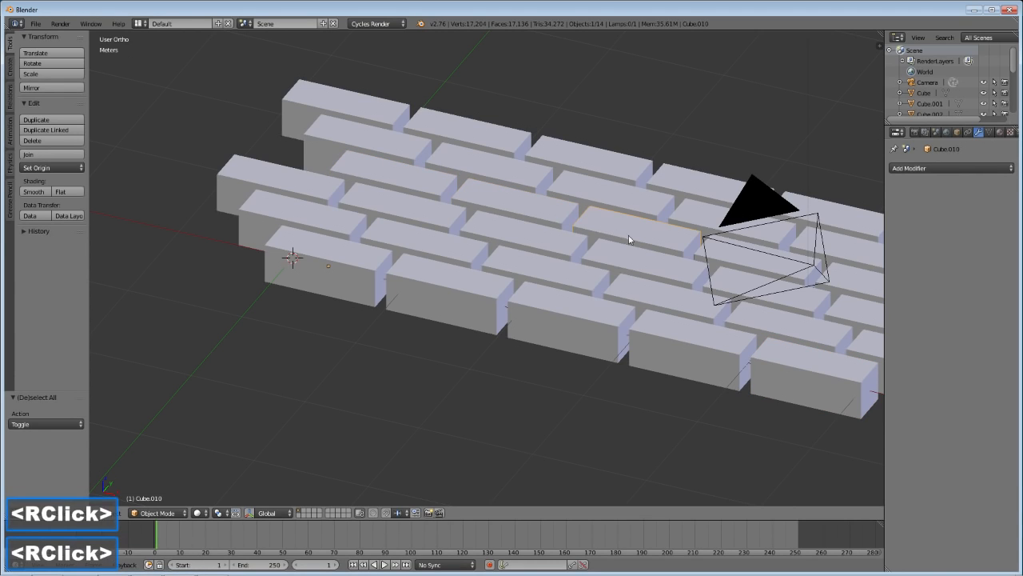
{"action": "right_click", "coordinate": [725, 252]}
{"action": "right_click", "coordinate": [842, 283]}
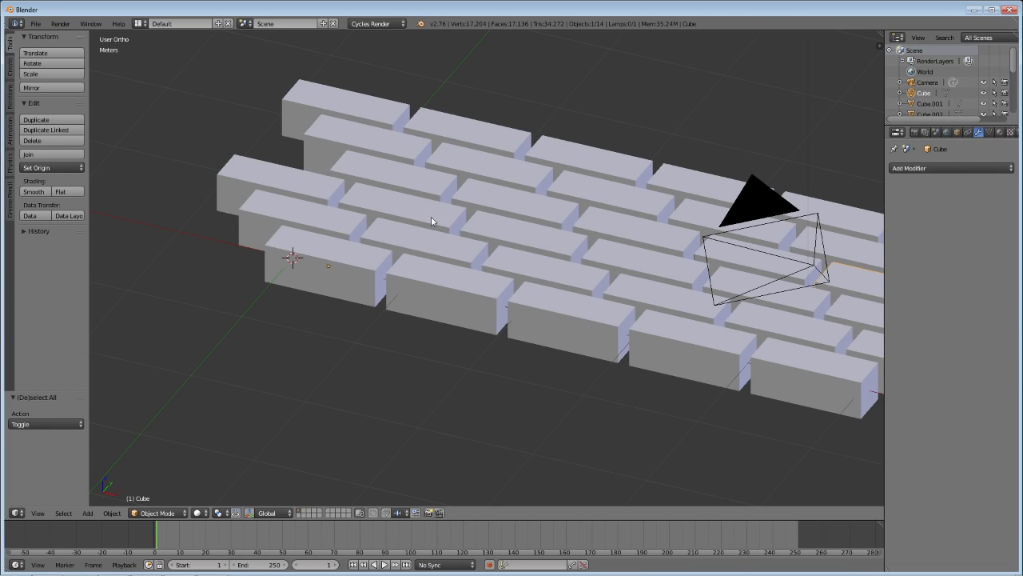
Step: Separate the second row object's entire mesh by loose parts in Edit Mode and return to Object Mode
{"action": "middle_click_drag", "start_coordinate": [411, 232], "coordinate": [437, 273]}
{"action": "key", "text": "KP_7"}
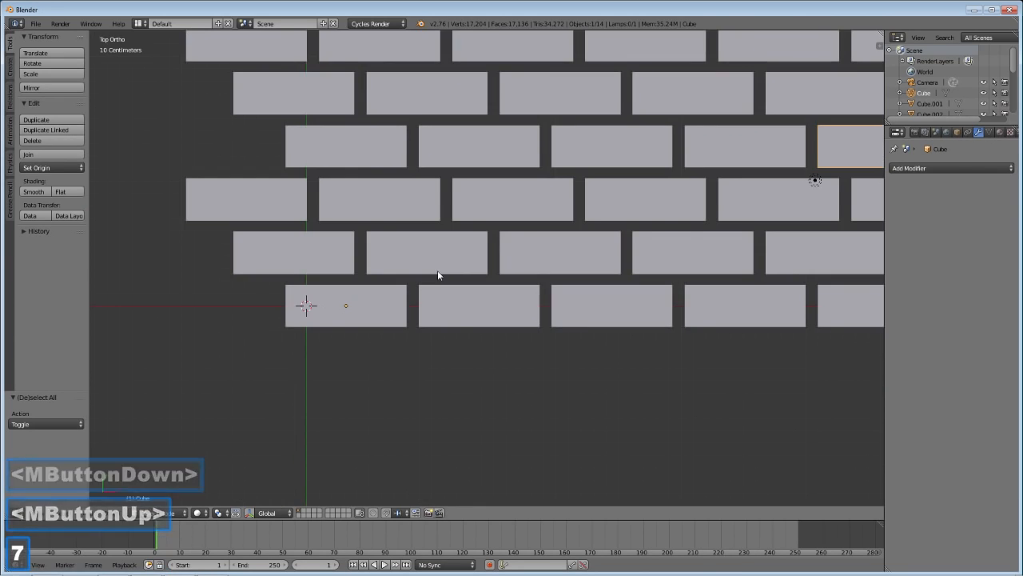
{"action": "right_click", "coordinate": [283, 250]}
{"action": "key", "text": "Tab"}
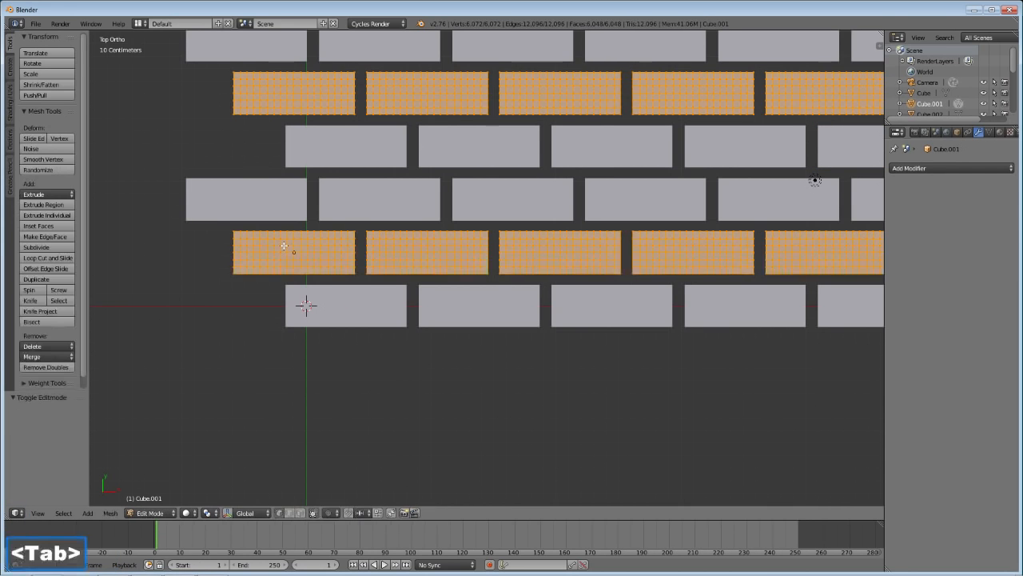
{"action": "key", "text": "p"}
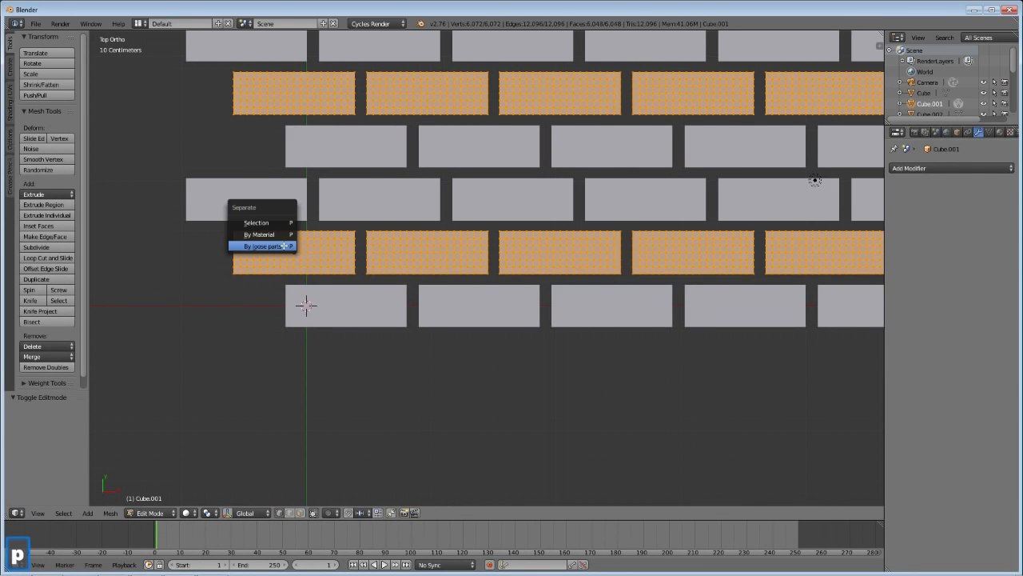
{"action": "left_click", "coordinate": [284, 247]}
{"action": "key", "text": "Tab"}
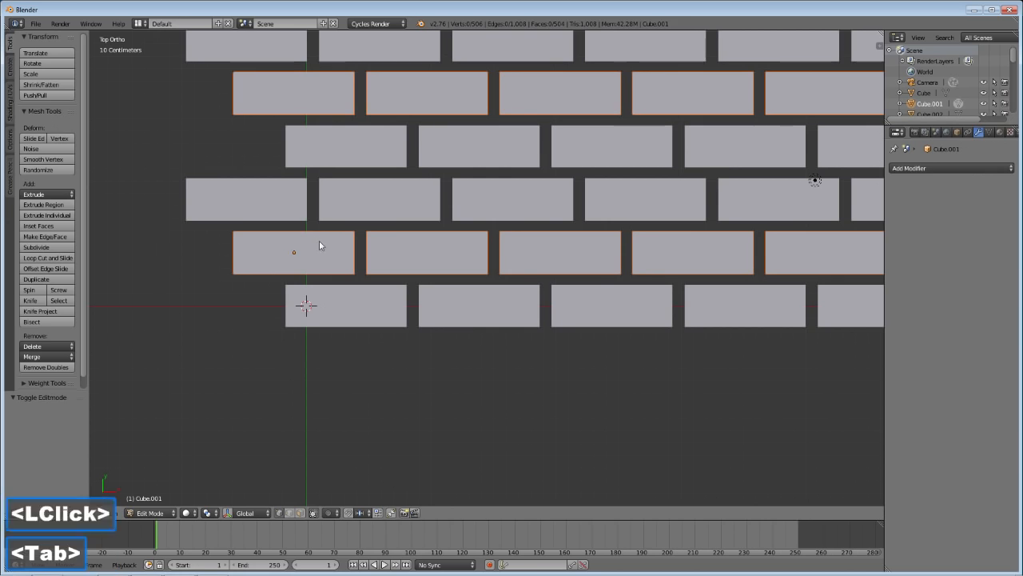
Step: Separate the third row object's entire mesh into loose parts and leave Edit Mode
{"action": "right_click", "coordinate": [291, 198]}
{"action": "key", "text": "Tab"}
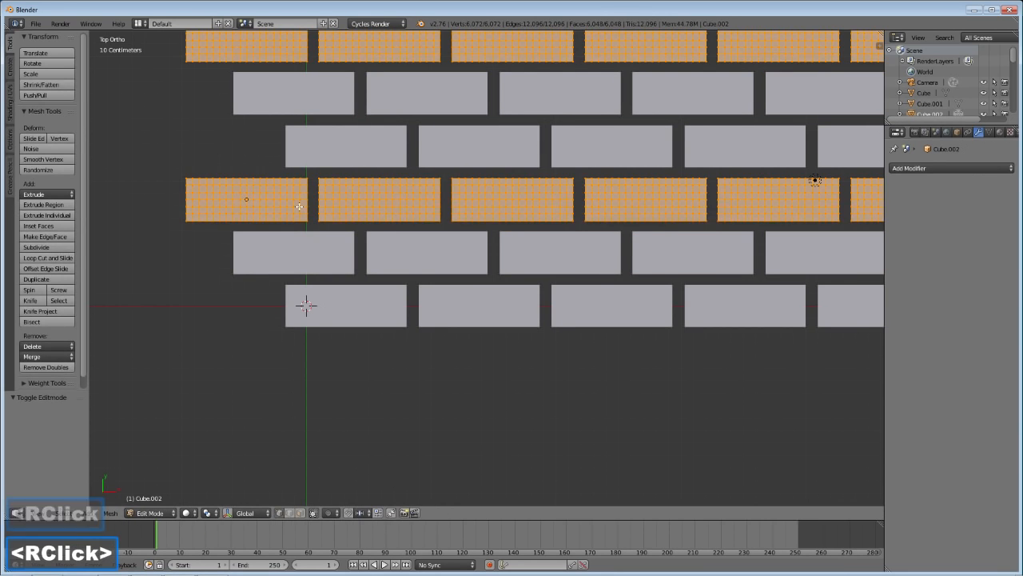
{"action": "key", "text": "p"}
{"action": "left_click", "coordinate": [299, 207]}
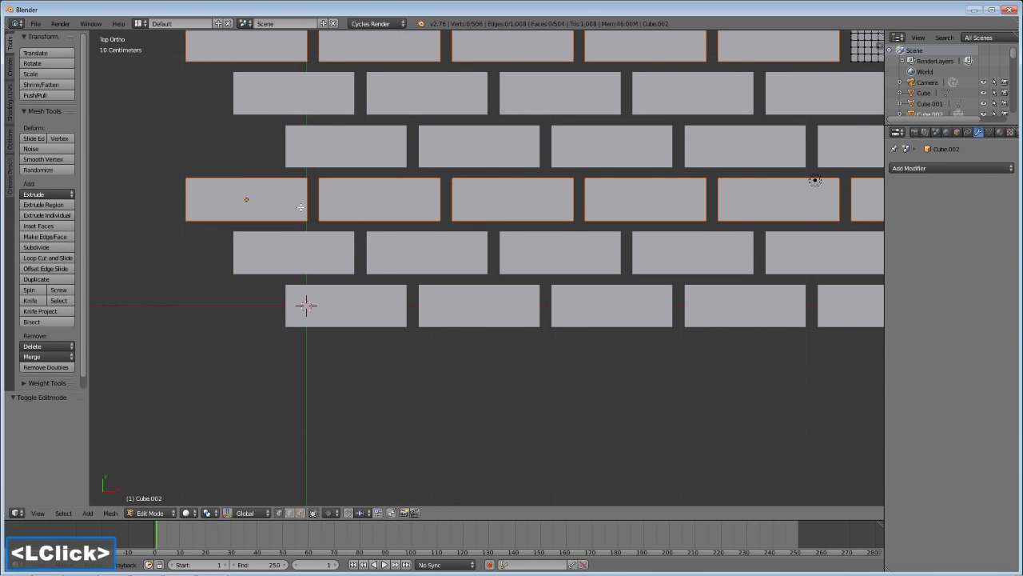
{"action": "key", "text": "Tab"}
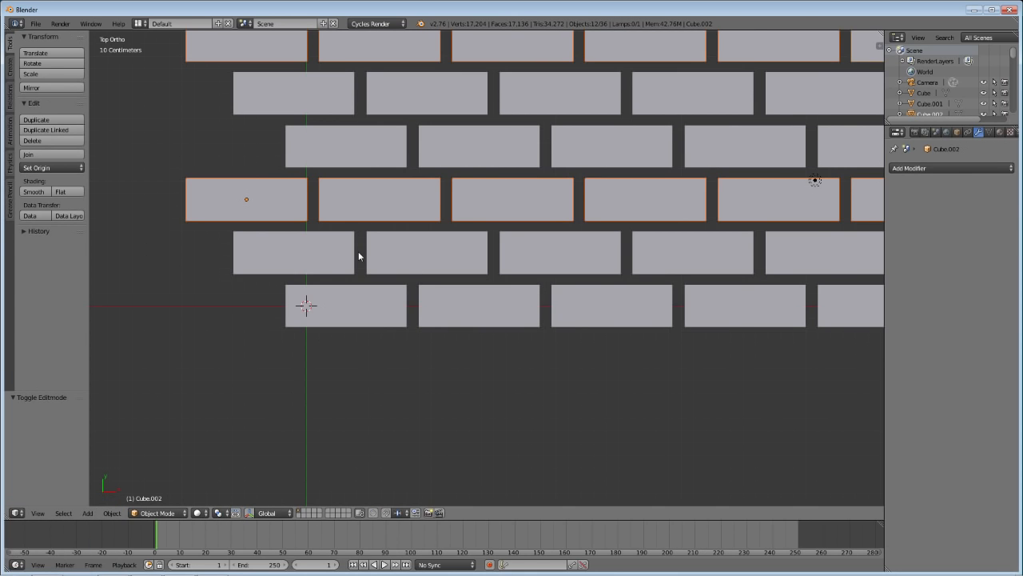
Step: Deselect all bricks and examine the staggered ends of the wall from several angles
{"action": "key", "text": "a"}
{"action": "mouse_move", "coordinate": [359, 253]}
{"action": "middle_mouse_down"}
{"action": "mouse_move", "coordinate": [362, 286]}
{"action": "mouse_move", "coordinate": [353, 261]}
{"action": "middle_mouse_up"}
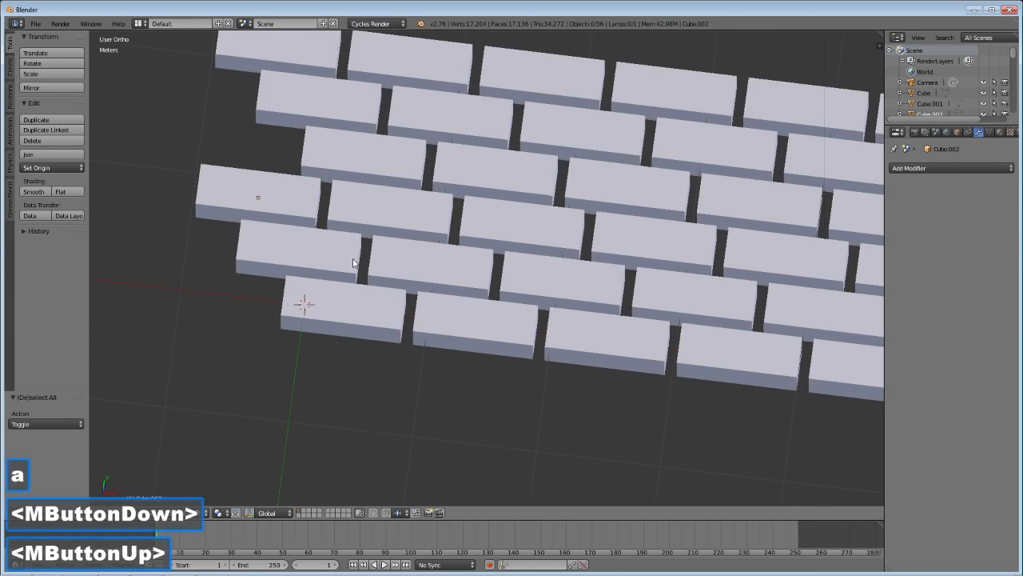
{"action": "scroll", "coordinate": [353, 262], "scroll_direction": "down", "scroll_amount": 2}
{"action": "middle_click_drag", "start_coordinate": [512, 258], "coordinate": [506, 290], "text": "shift"}
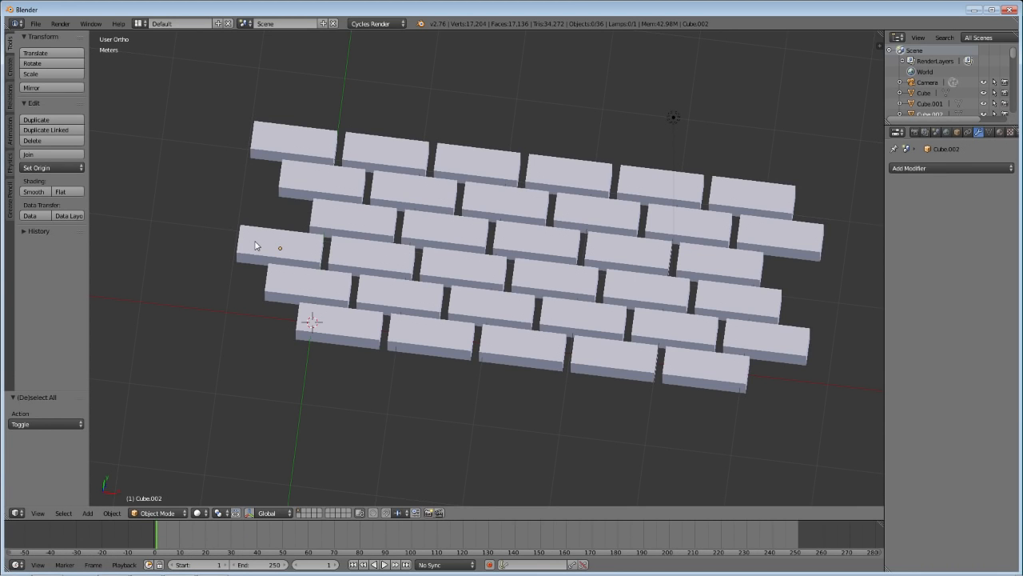
{"action": "middle_click_drag", "start_coordinate": [300, 239], "coordinate": [308, 267]}
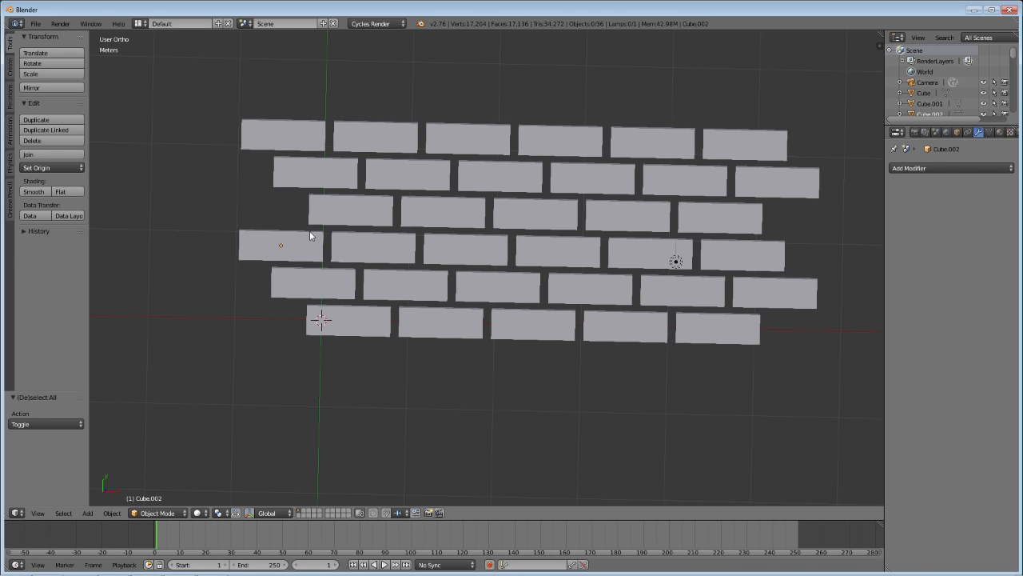
{"action": "middle_click_drag", "start_coordinate": [315, 280], "coordinate": [323, 280]}
{"action": "middle_click_drag", "start_coordinate": [429, 322], "coordinate": [462, 297]}
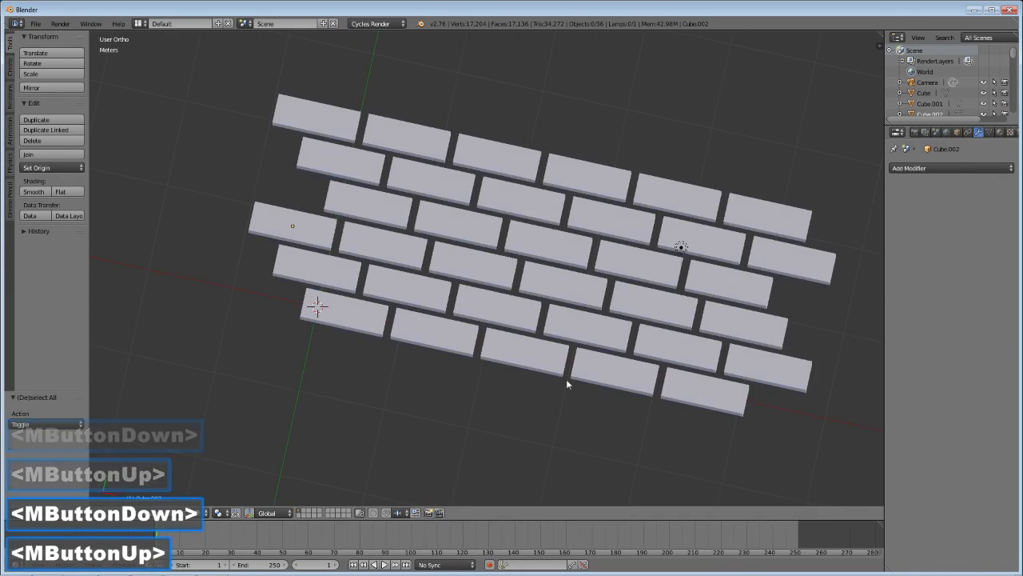
{"action": "middle_click_drag", "start_coordinate": [566, 378], "coordinate": [269, 300]}
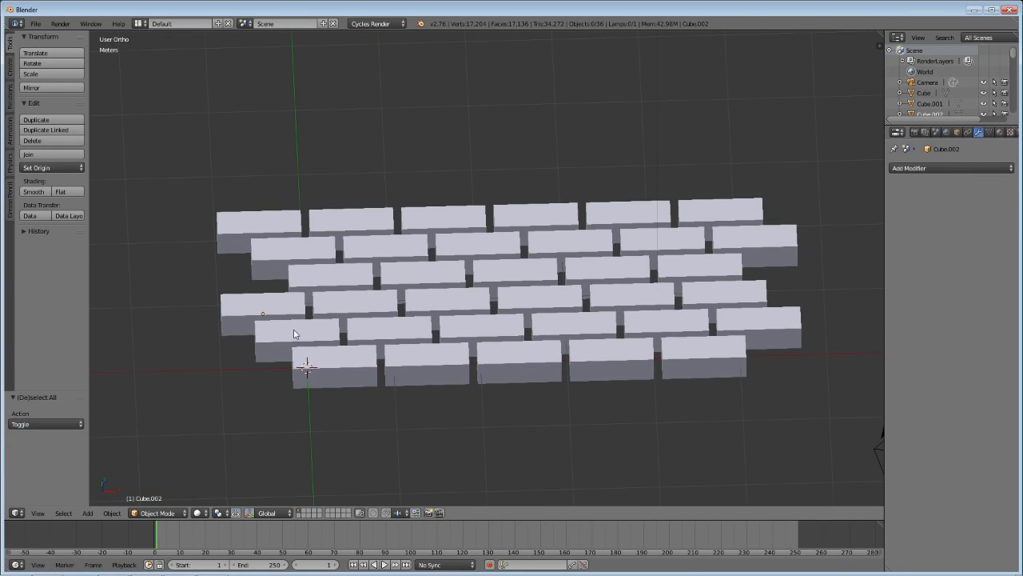
Step: Delete the eight leftmost columns of vertices from the first brick in the second row, box-selecting them in wireframe from top view
{"action": "key", "text": "KP_7"}
{"action": "scroll", "coordinate": [288, 336], "scroll_direction": "up", "scroll_amount": 3}
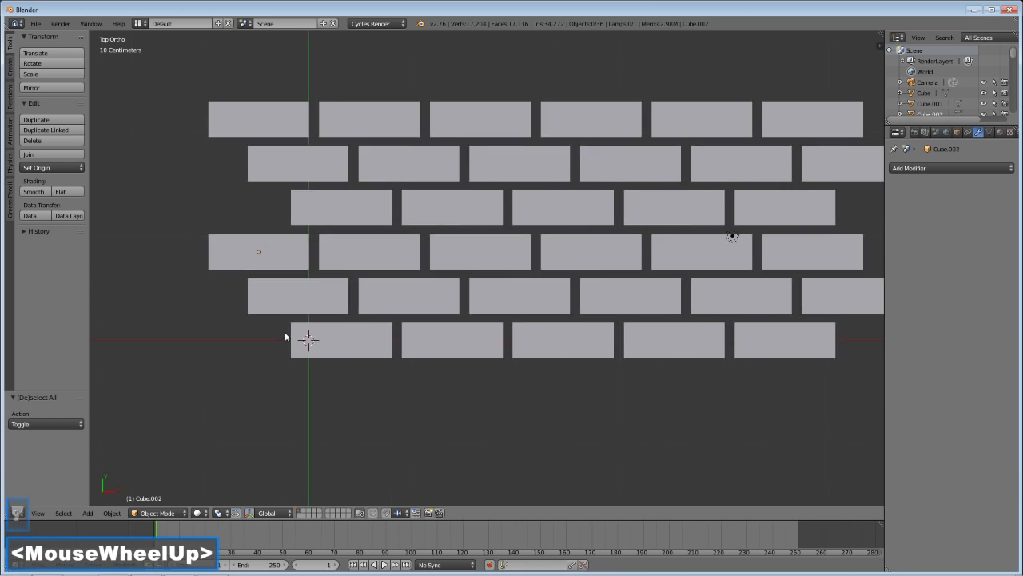
{"action": "middle_click_drag", "start_coordinate": [283, 334], "coordinate": [448, 357], "text": "shift"}
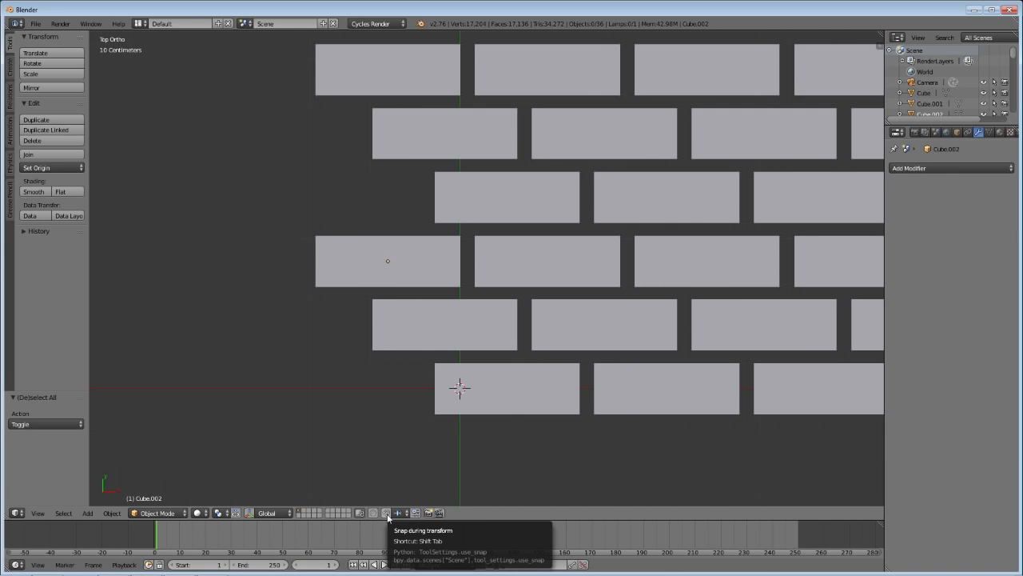
{"action": "right_click", "coordinate": [407, 303]}
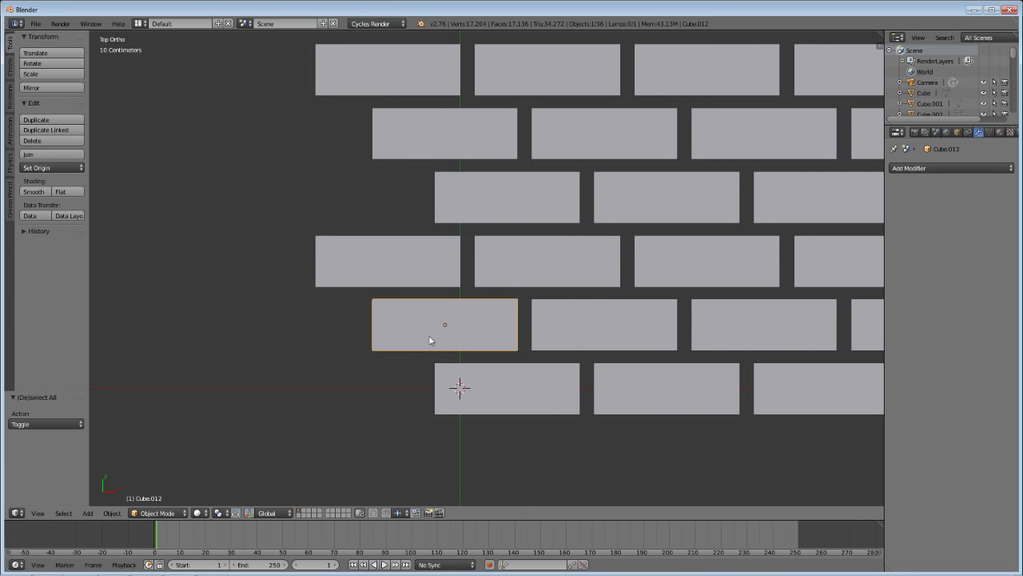
{"action": "key", "text": "Tab"}
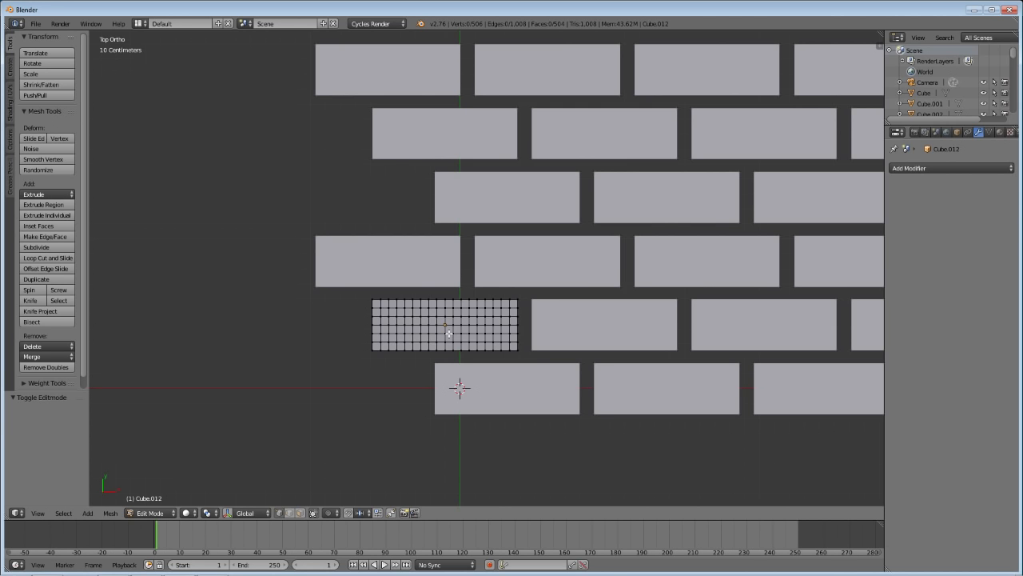
{"action": "scroll", "coordinate": [434, 364], "scroll_direction": "up", "scroll_amount": 3}
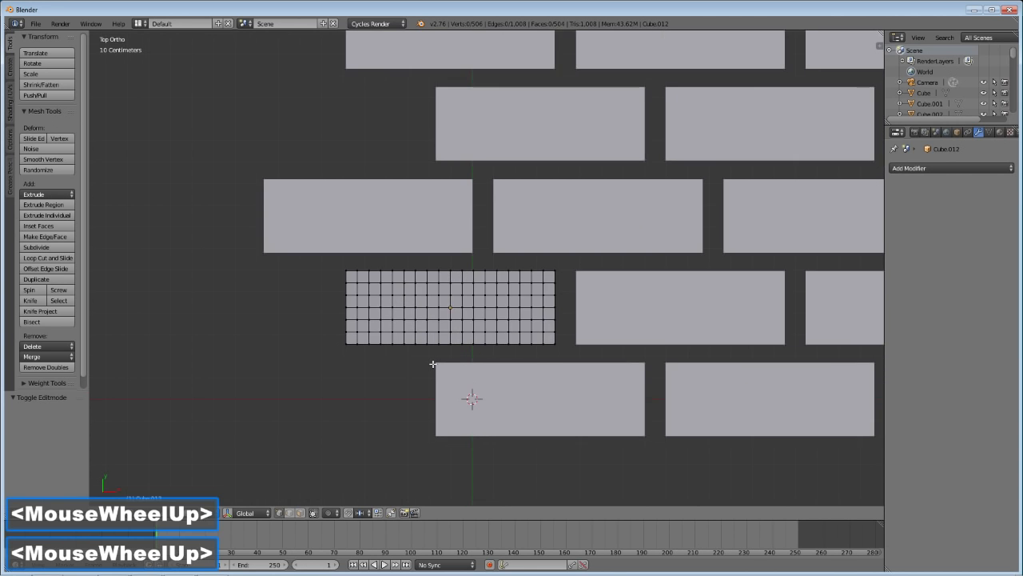
{"action": "middle_click_drag", "start_coordinate": [450, 414], "coordinate": [439, 394], "text": "shift"}
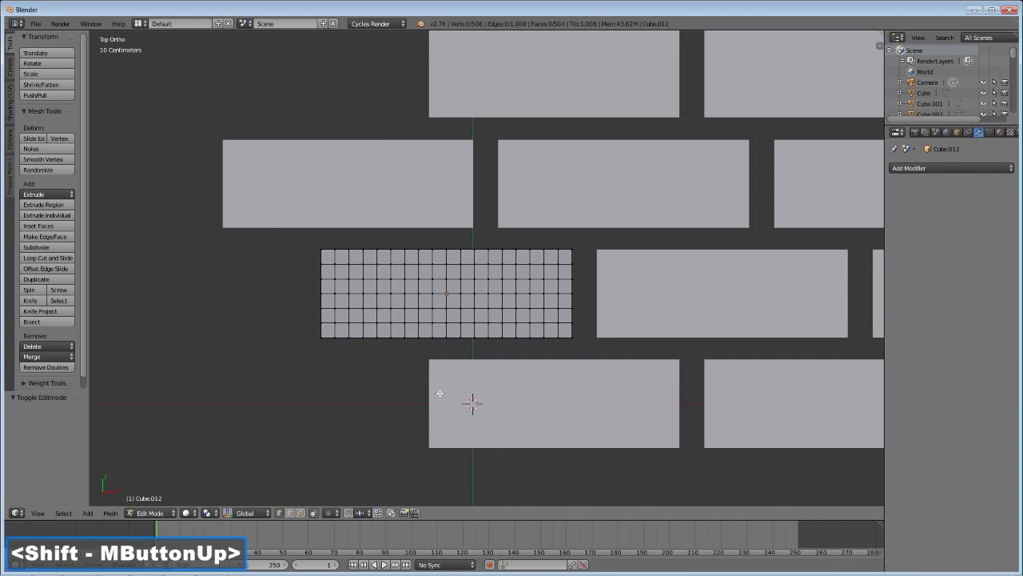
{"action": "scroll", "coordinate": [439, 393], "scroll_direction": "up", "scroll_amount": 1}
{"action": "key", "text": "z"}
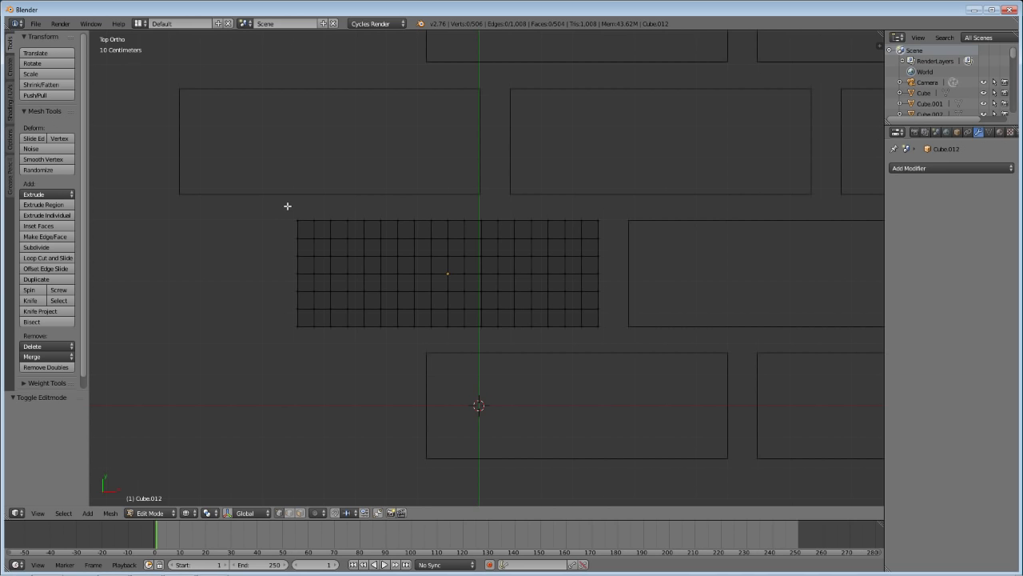
{"action": "key", "text": "b"}
{"action": "left_click_drag", "start_coordinate": [275, 206], "coordinate": [422, 341]}
{"action": "key", "text": "x"}
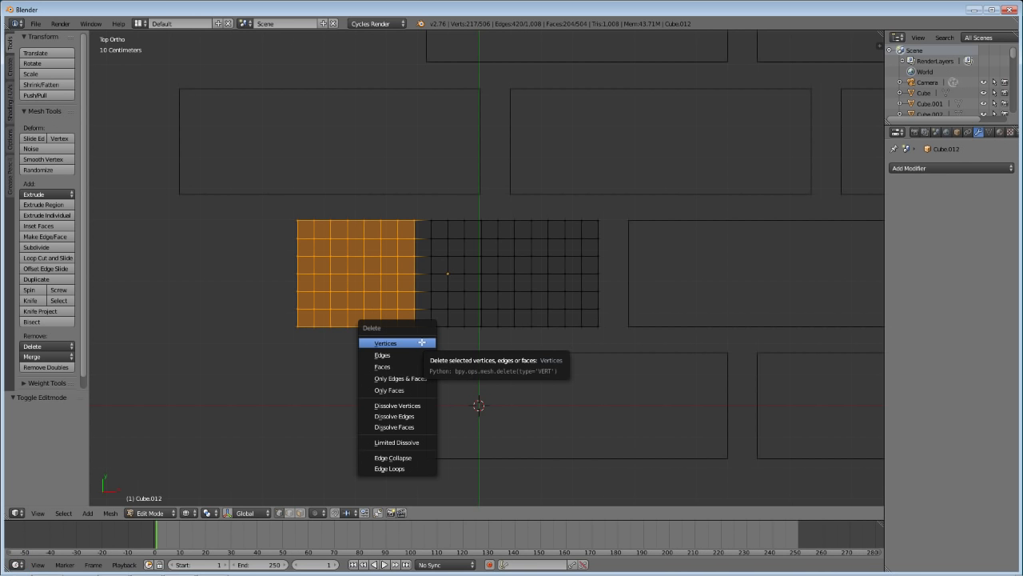
{"action": "left_click", "coordinate": [422, 343]}
{"action": "key", "text": "z"}
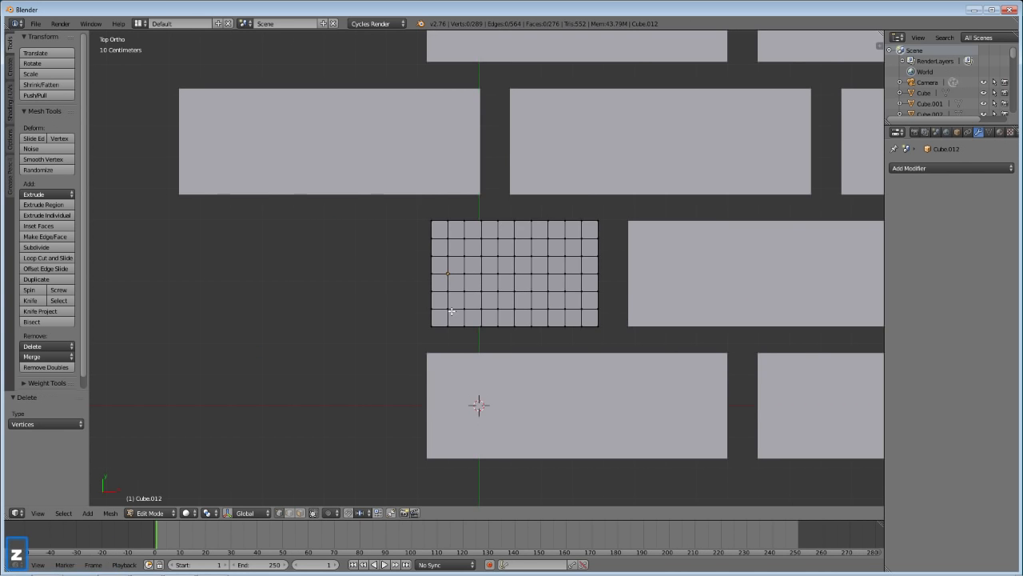
Step: Select the vertex just below the upper corner of the cut brick's open end and enable snapping with the Vertex snap element
{"action": "middle_click_drag", "start_coordinate": [458, 303], "coordinate": [542, 251]}
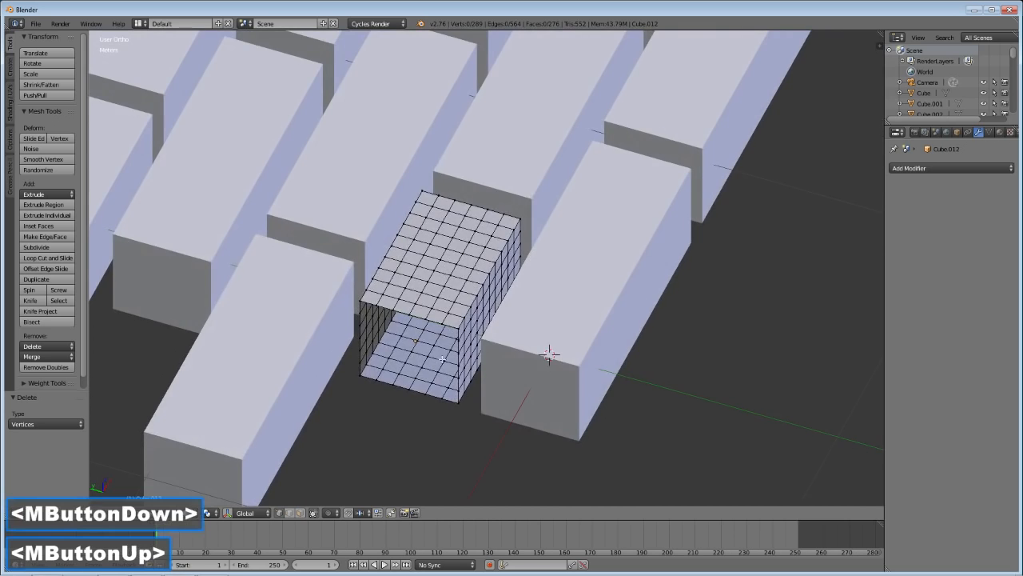
{"action": "middle_click_drag", "start_coordinate": [455, 359], "coordinate": [469, 339]}
{"action": "scroll", "coordinate": [469, 339], "scroll_direction": "up", "scroll_amount": 2}
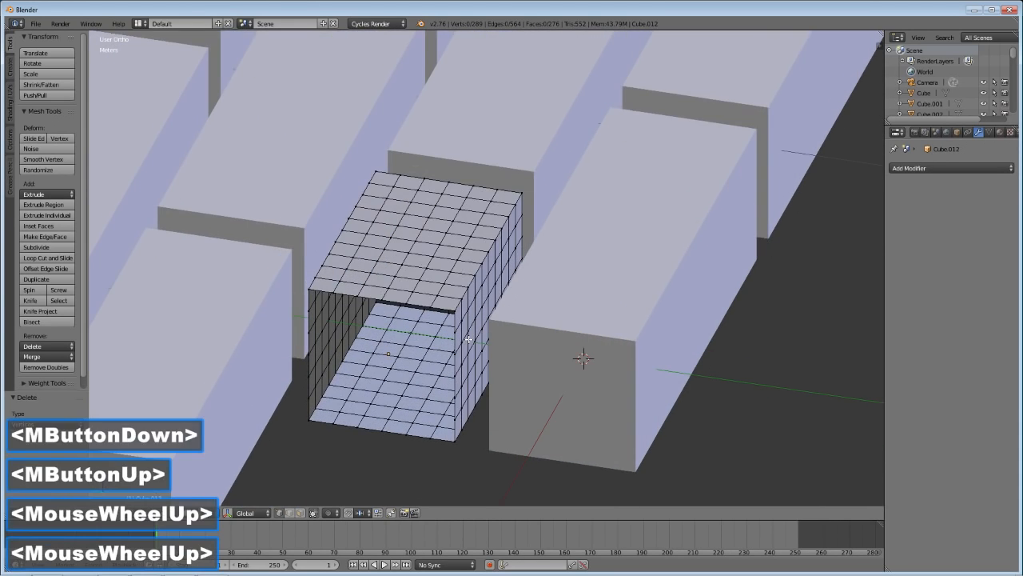
{"action": "right_click", "coordinate": [310, 310]}
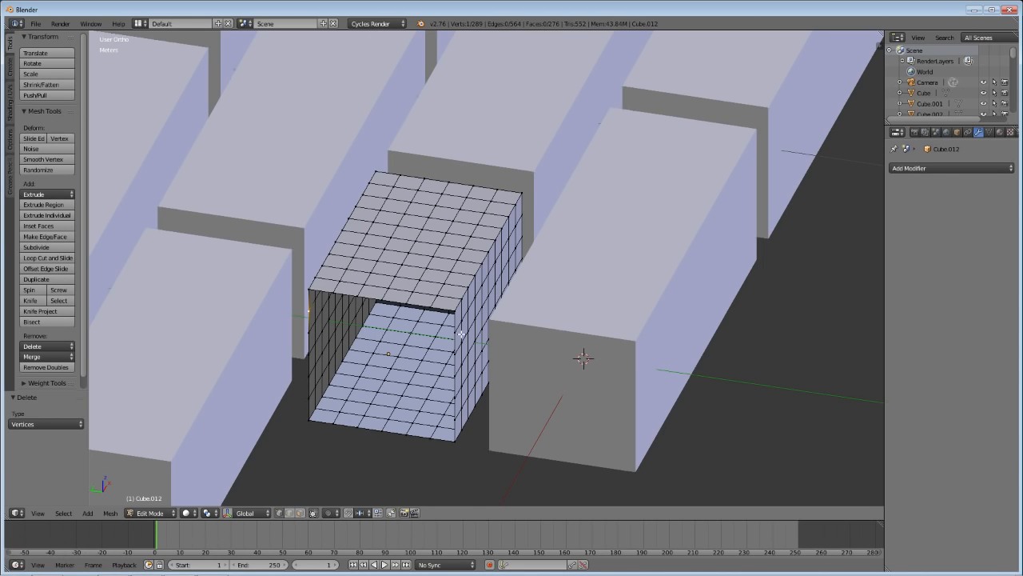
{"action": "middle_click_drag", "start_coordinate": [421, 381], "coordinate": [456, 352], "text": "shift"}
{"action": "scroll", "coordinate": [456, 352], "scroll_direction": "up", "scroll_amount": 1}
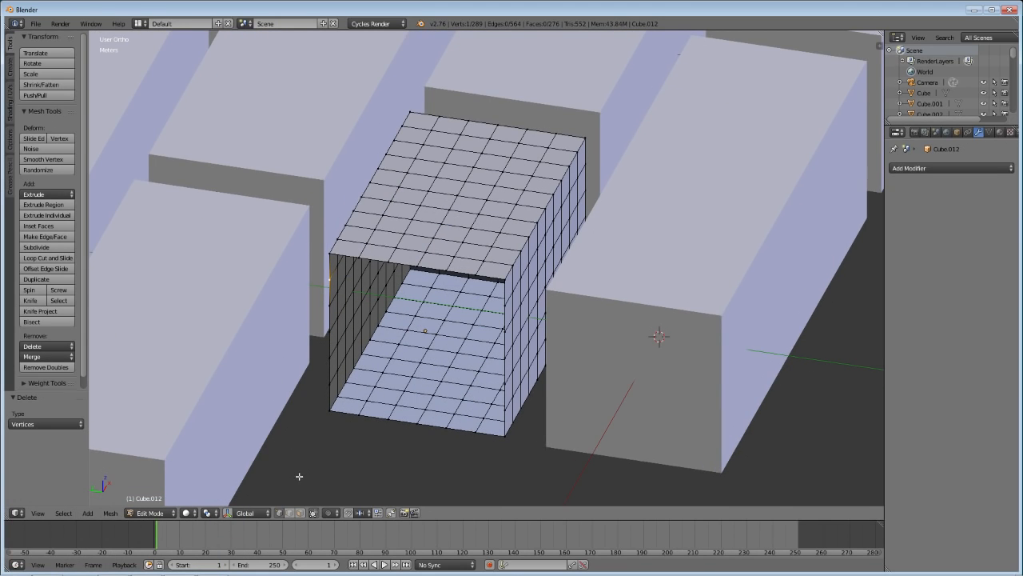
{"action": "left_click", "coordinate": [349, 513]}
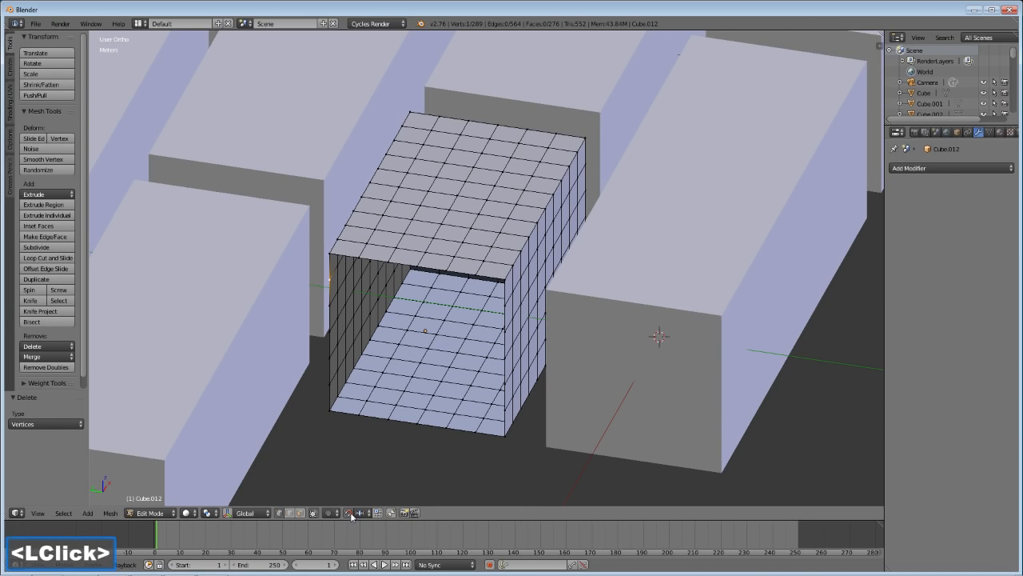
{"action": "left_click", "coordinate": [359, 515]}
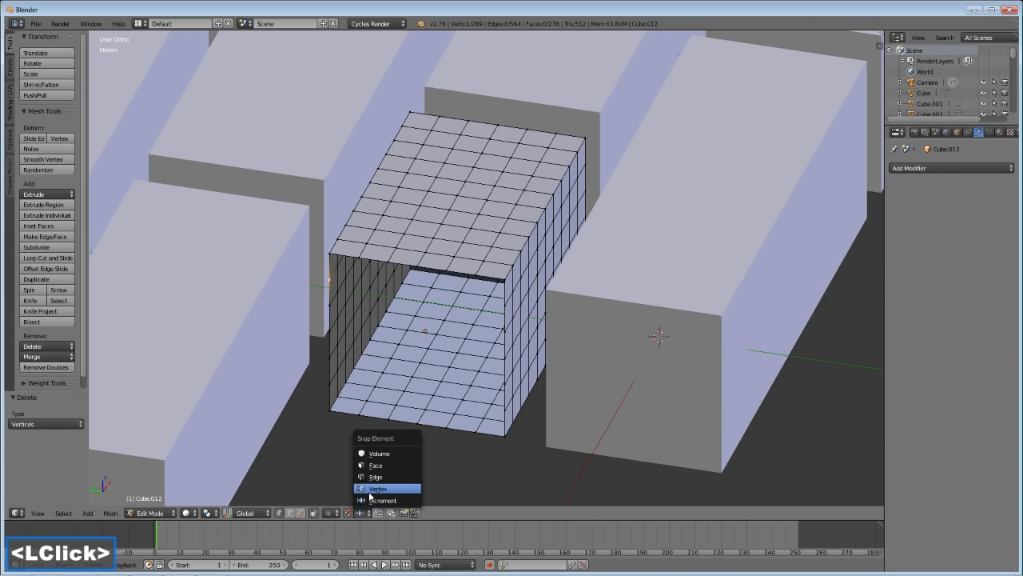
{"action": "left_click", "coordinate": [376, 488]}
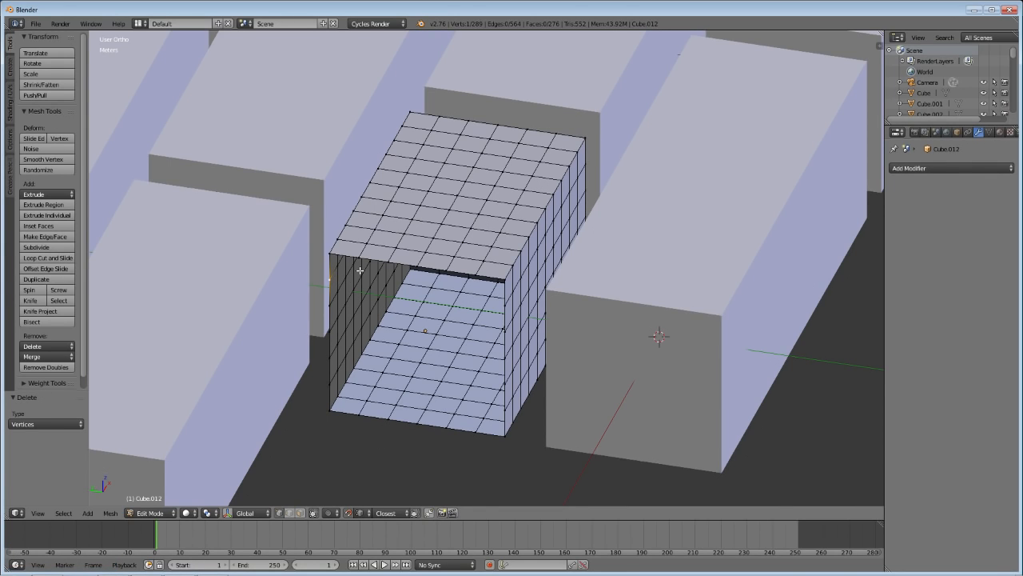
Step: Extrude the selected vertex along Y five times in -5.677 cm segments, snapping each to the successive vertices of the open end's upper edge
{"action": "key", "text": "e"}
{"action": "key", "text": "y"}
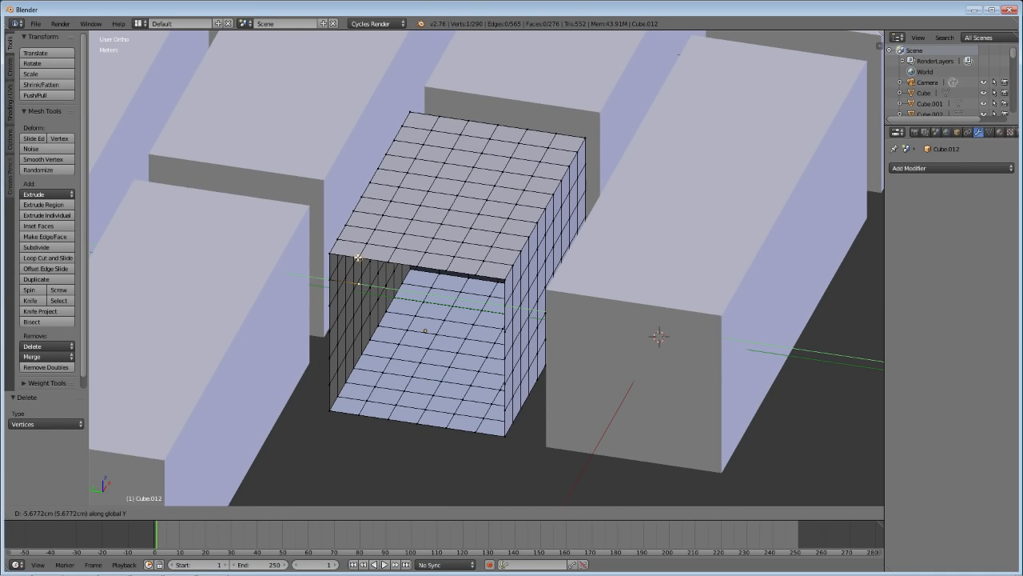
{"action": "left_click", "coordinate": [357, 258]}
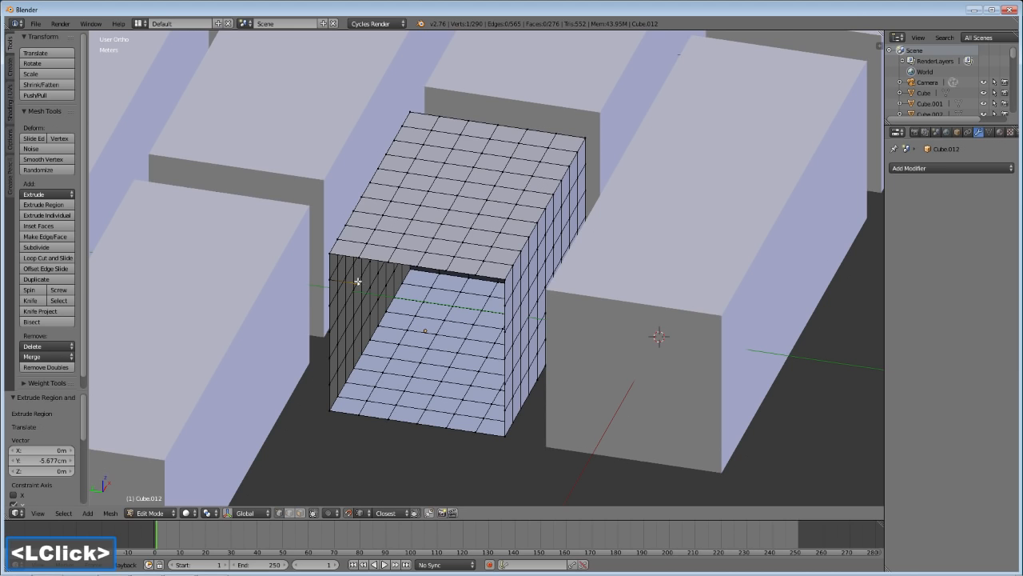
{"action": "middle_click_drag", "start_coordinate": [386, 302], "coordinate": [353, 309]}
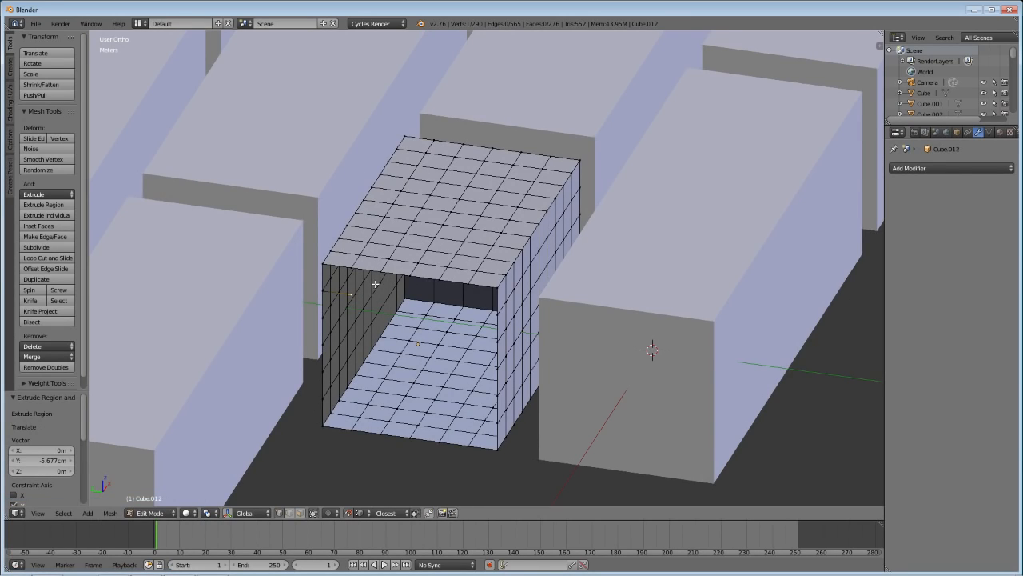
{"action": "key", "text": "e"}
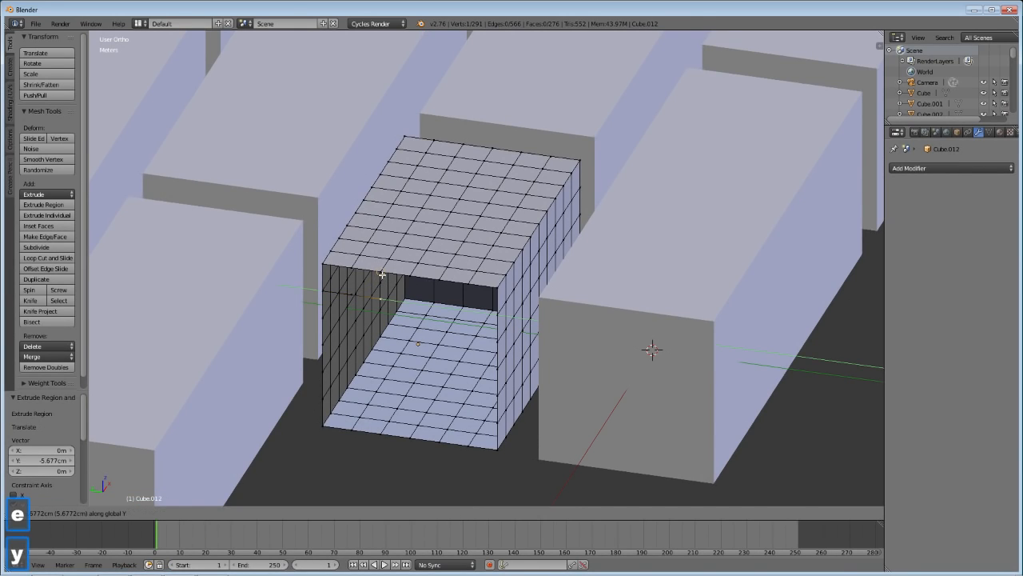
{"action": "left_click", "coordinate": [382, 275]}
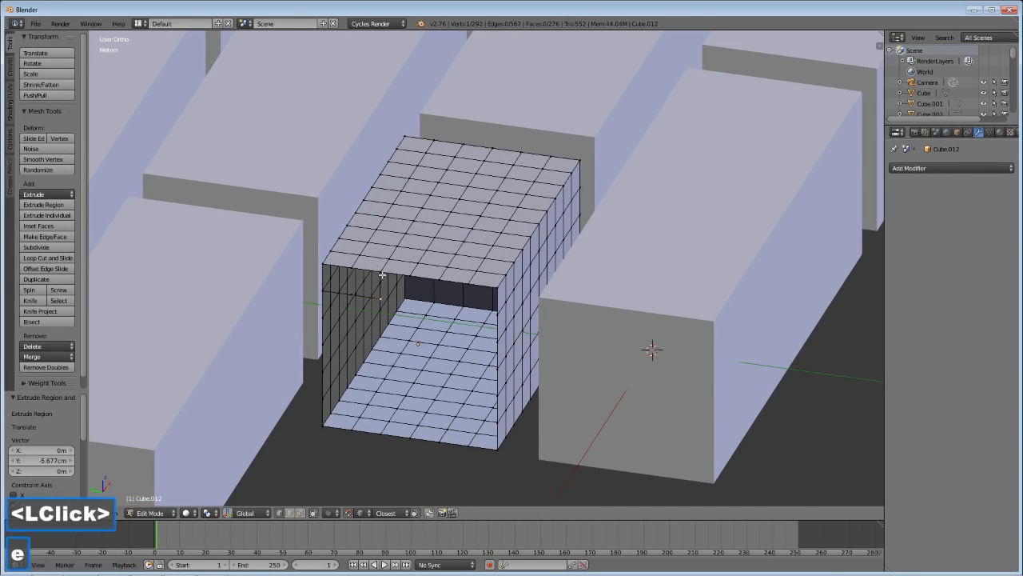
{"action": "key", "text": "e"}
{"action": "key", "text": "y"}
{"action": "left_click", "coordinate": [410, 273]}
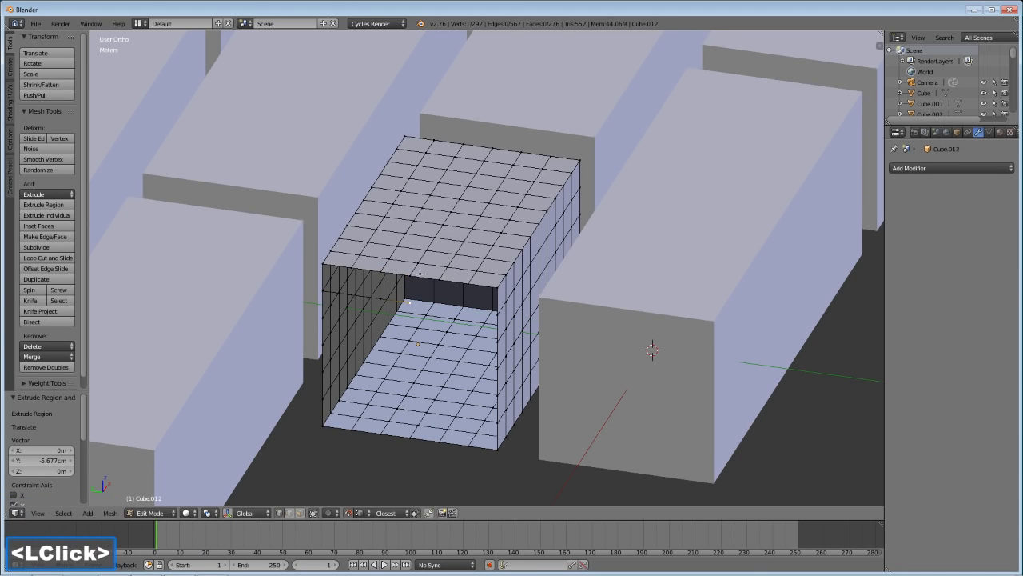
{"action": "key", "text": "e"}
{"action": "key", "text": "y"}
{"action": "left_click", "coordinate": [438, 278]}
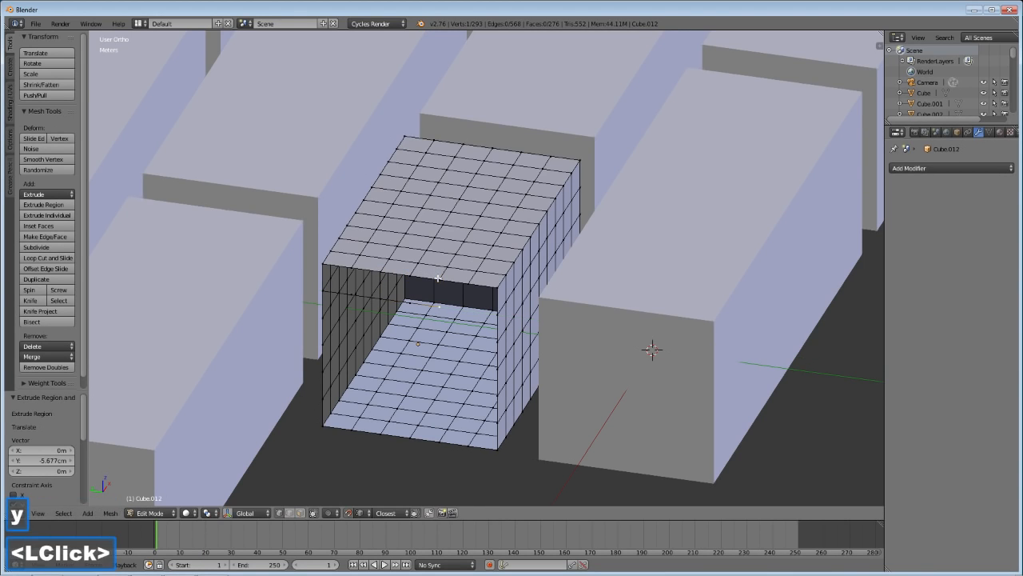
{"action": "key", "text": "e"}
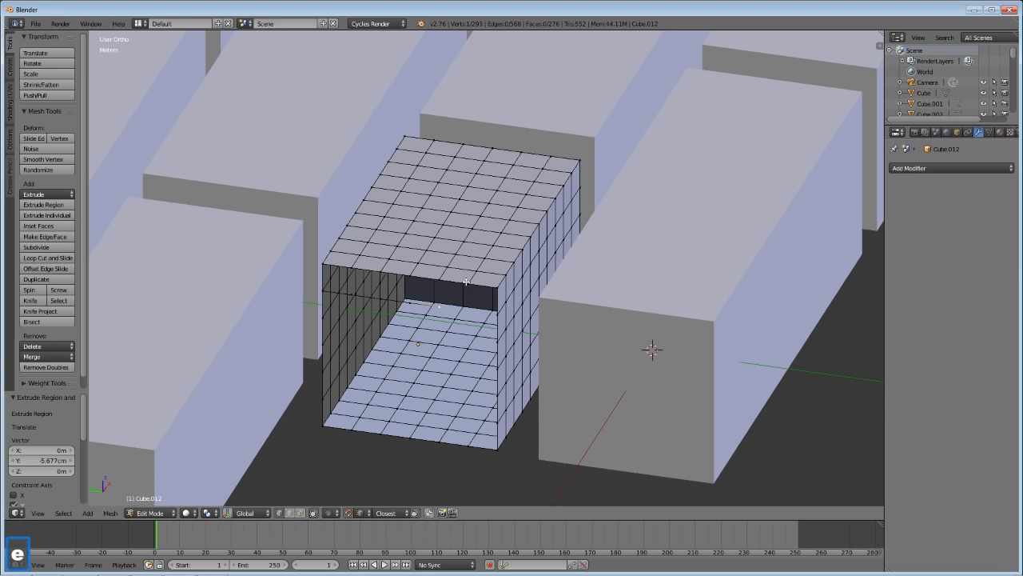
{"action": "key", "text": "y"}
{"action": "left_click", "coordinate": [477, 288]}
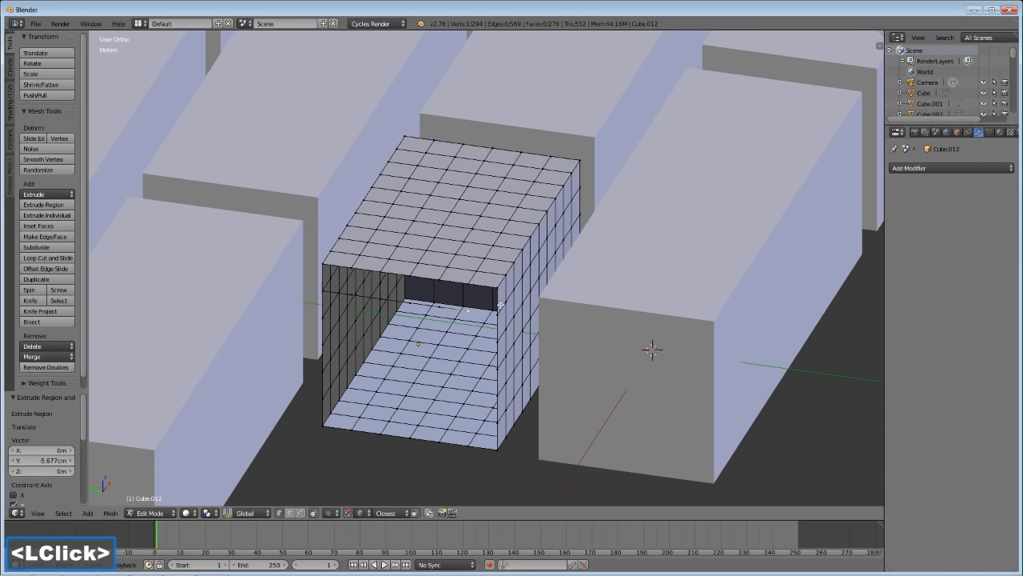
Step: Join the last extruded vertex to the matching vertex on the brick's opposite side wall with an edge
{"action": "right_click", "coordinate": [478, 314]}
{"action": "right_click", "coordinate": [470, 312], "text": "shift"}
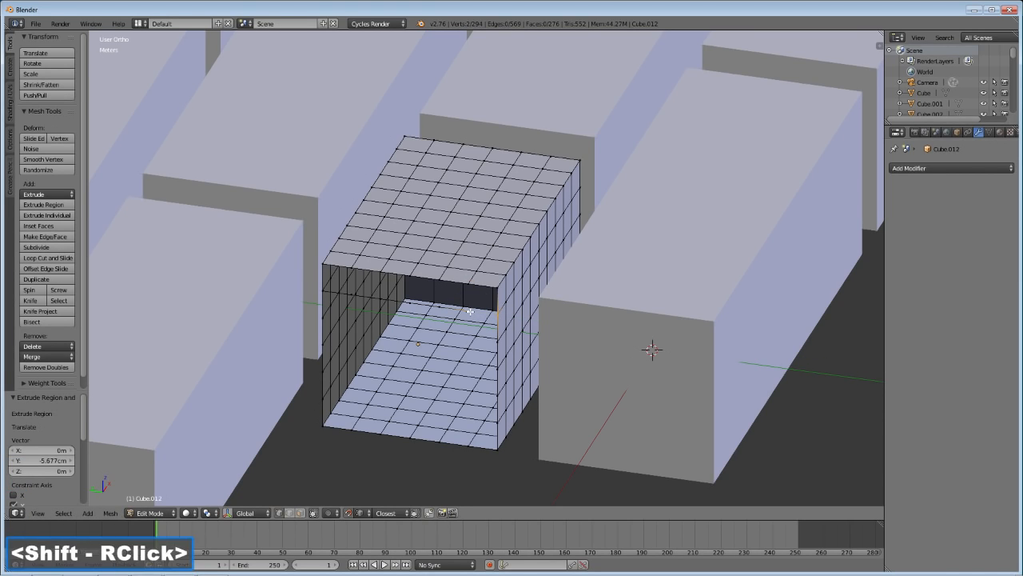
{"action": "key", "text": "f"}
{"action": "key", "text": "a"}
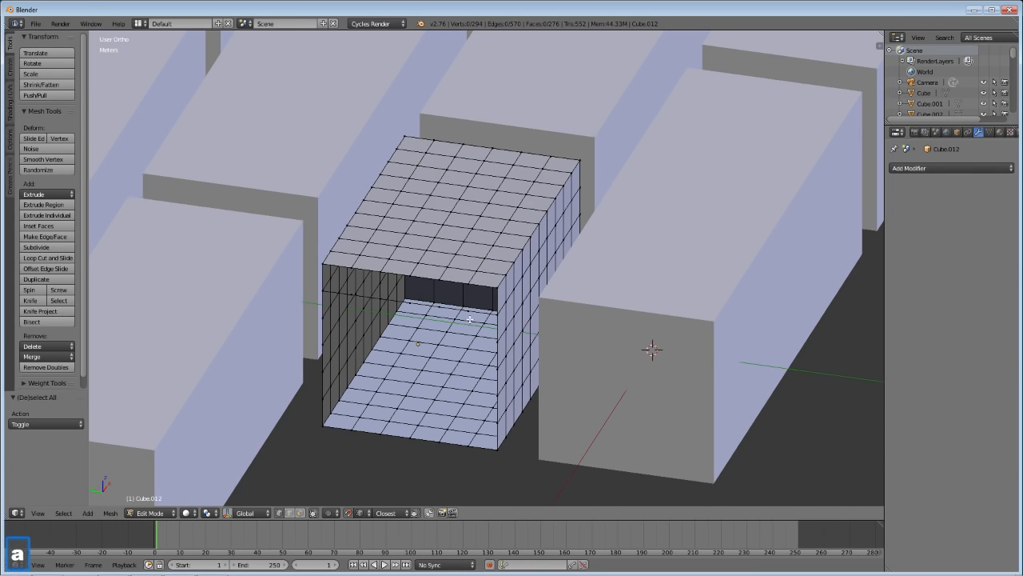
Step: Fill the first face of the top row at the brick's open end, starting beside the right side wall
{"action": "right_click", "coordinate": [469, 314]}
{"action": "right_click", "coordinate": [466, 286], "text": "shift"}
{"action": "right_click", "coordinate": [496, 286], "text": "shift"}
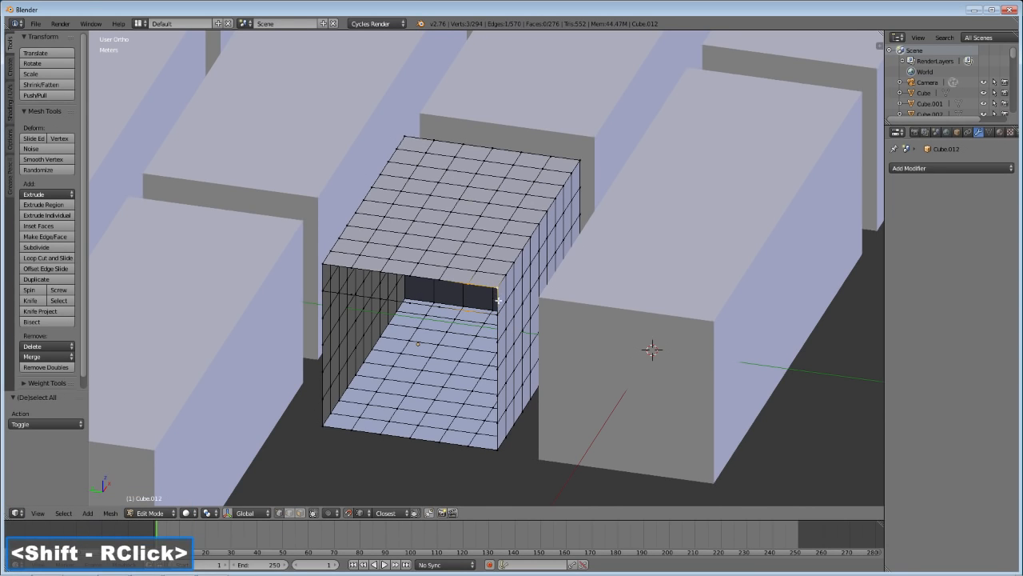
{"action": "right_click", "coordinate": [496, 314], "text": "shift"}
{"action": "key", "text": "f"}
{"action": "key", "text": "a"}
Step: Fill the second and third faces from the right in the top row of the brick's open end
{"action": "right_click", "coordinate": [470, 312]}
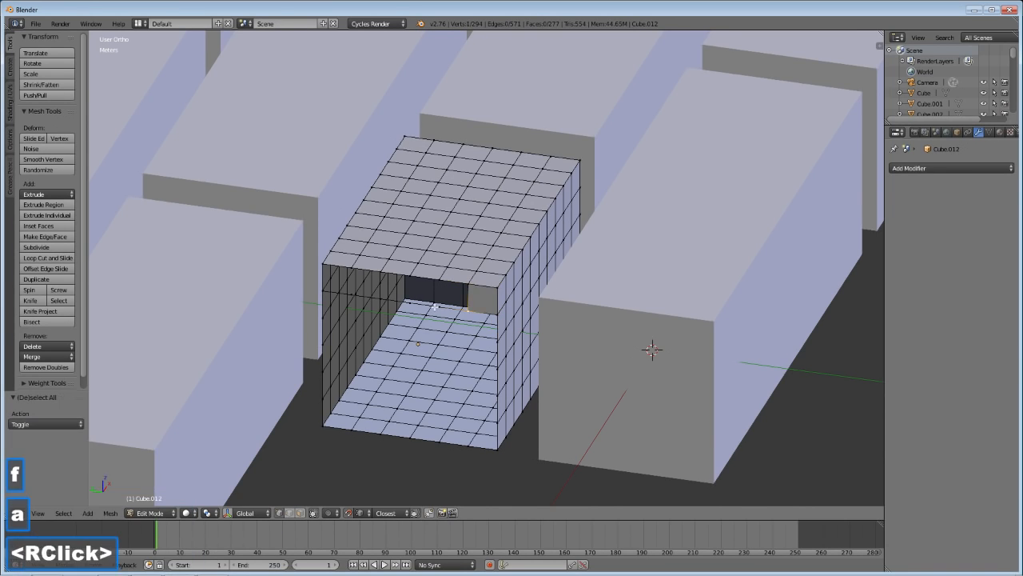
{"action": "right_click", "coordinate": [438, 287], "text": "shift"}
{"action": "right_click", "coordinate": [467, 304], "text": "shift"}
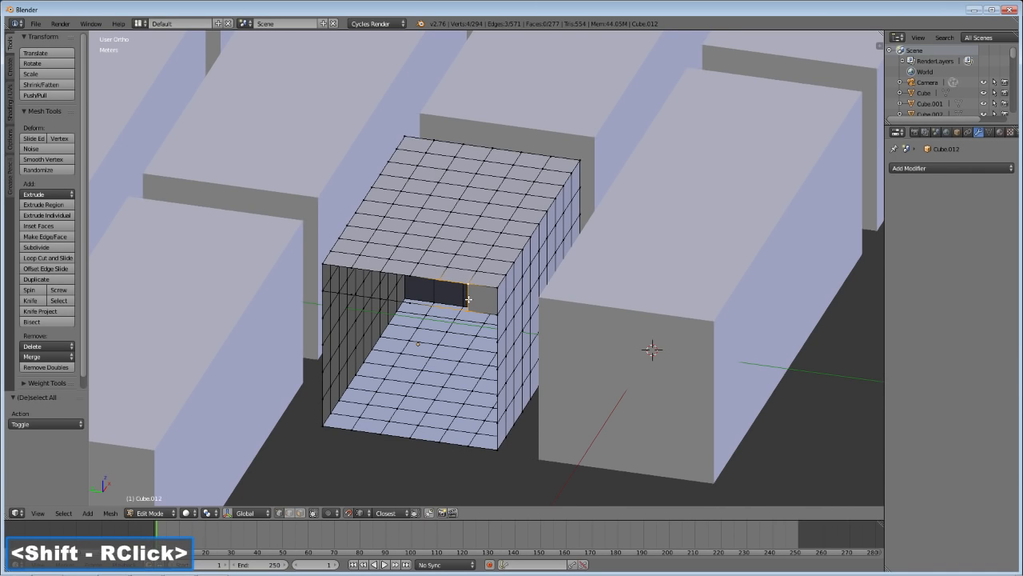
{"action": "key", "text": "f"}
{"action": "key", "text": "a"}
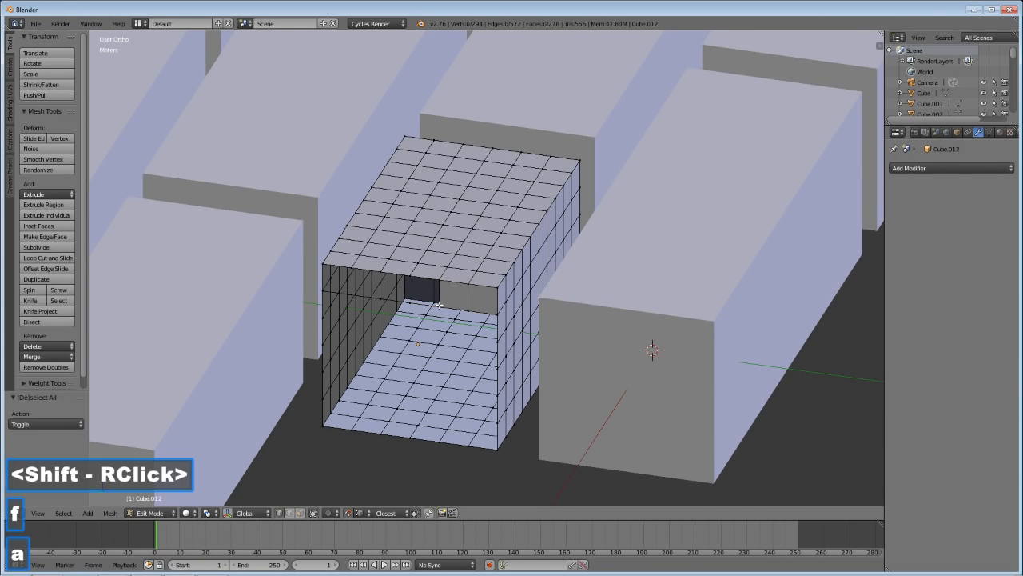
{"action": "right_click", "coordinate": [439, 306]}
{"action": "right_click", "coordinate": [413, 282], "text": "shift"}
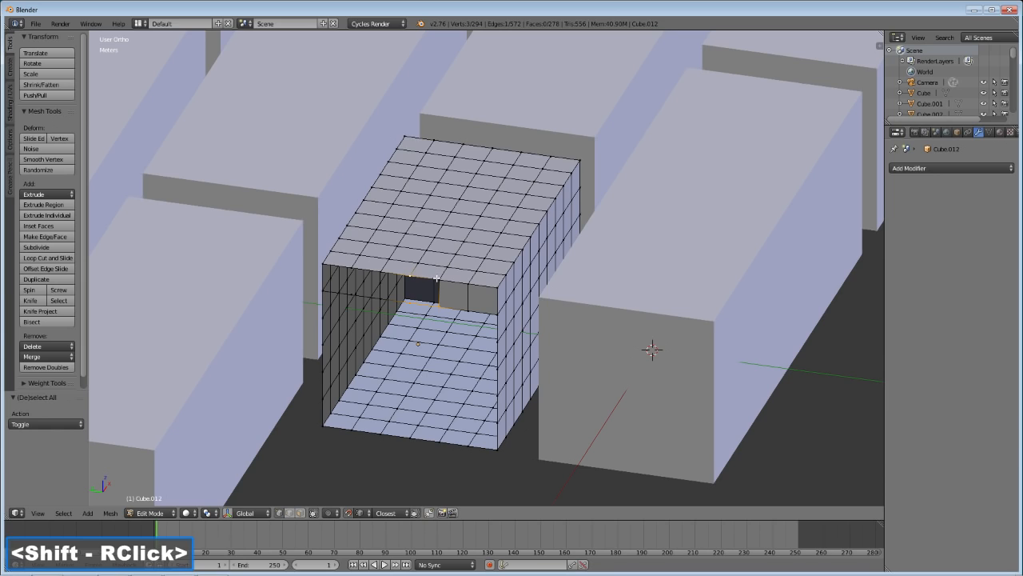
{"action": "key", "text": "f"}
{"action": "key", "text": "a"}
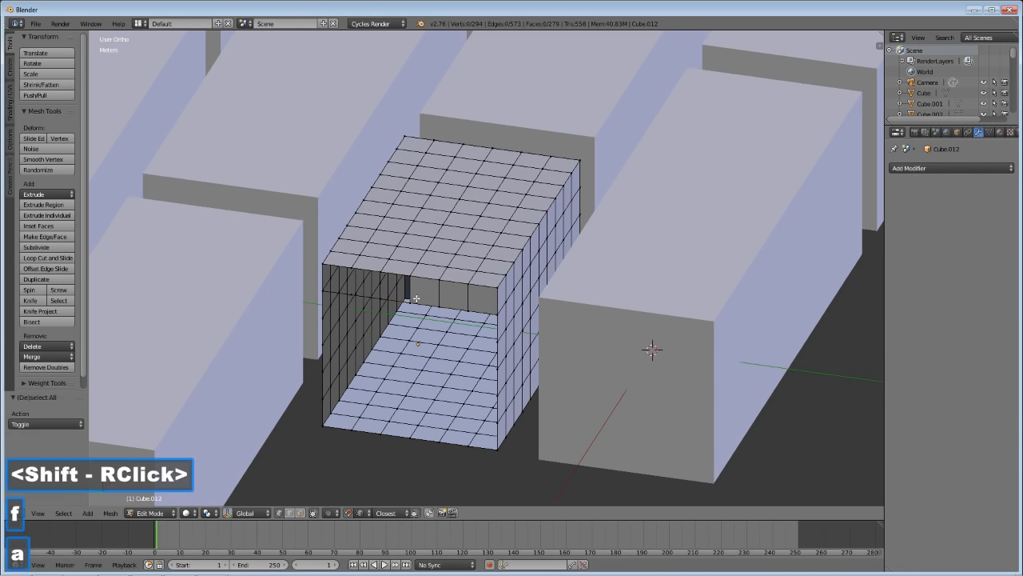
Step: Fill the fourth face from the right in the top row, between the upper edge and the extruded edge line
{"action": "right_click", "coordinate": [414, 299]}
{"action": "right_click", "coordinate": [376, 295], "text": "shift"}
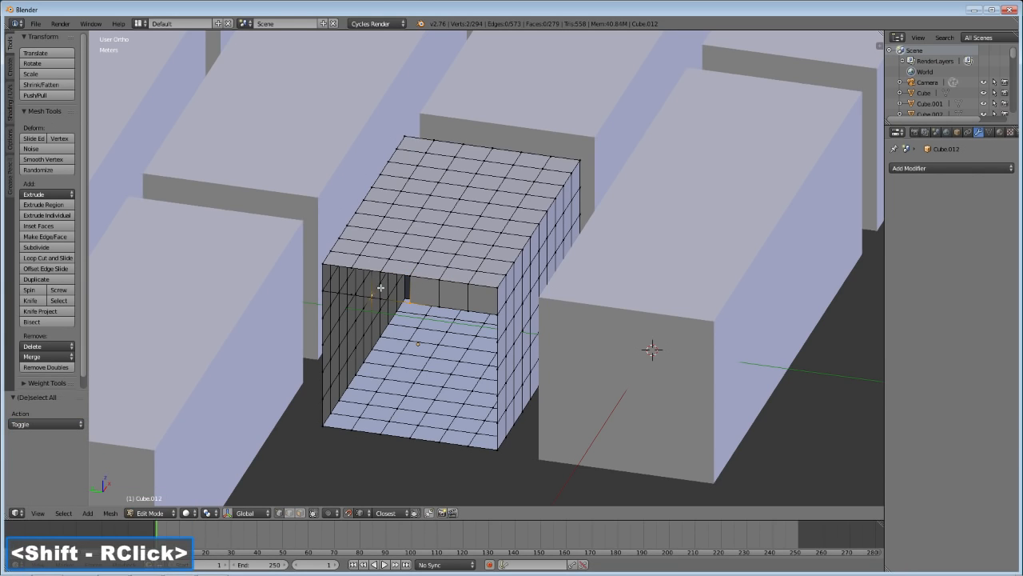
{"action": "right_click", "coordinate": [378, 291], "text": "shift"}
{"action": "right_click", "coordinate": [382, 298], "text": "shift"}
{"action": "right_click", "coordinate": [385, 274], "text": "shift"}
{"action": "key", "text": "f"}
{"action": "key", "text": "a"}
Step: Fill the fifth face from the right in the top row of the brick's open end
{"action": "right_click", "coordinate": [355, 291], "text": "shift"}
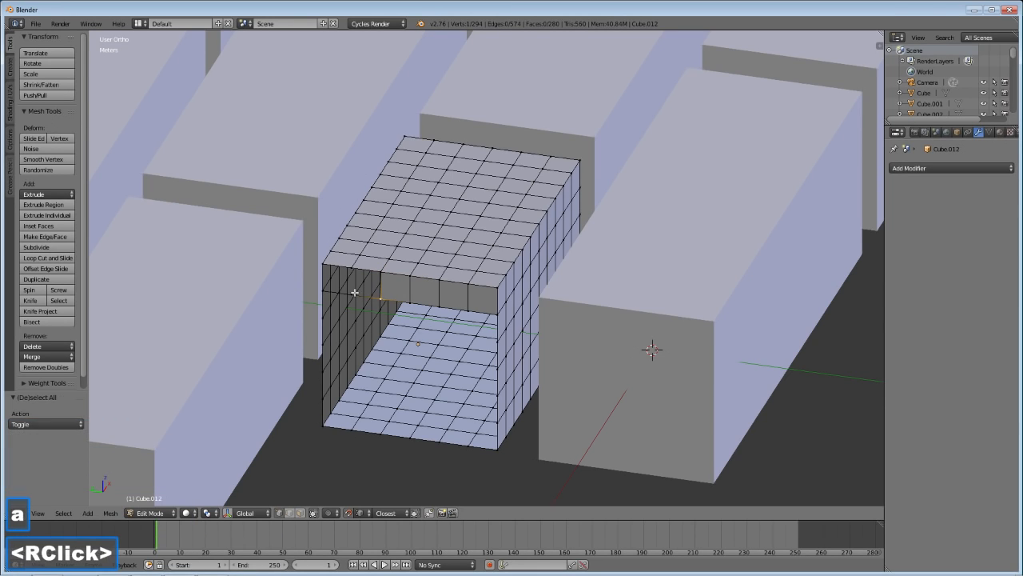
{"action": "right_click", "coordinate": [364, 272], "text": "shift"}
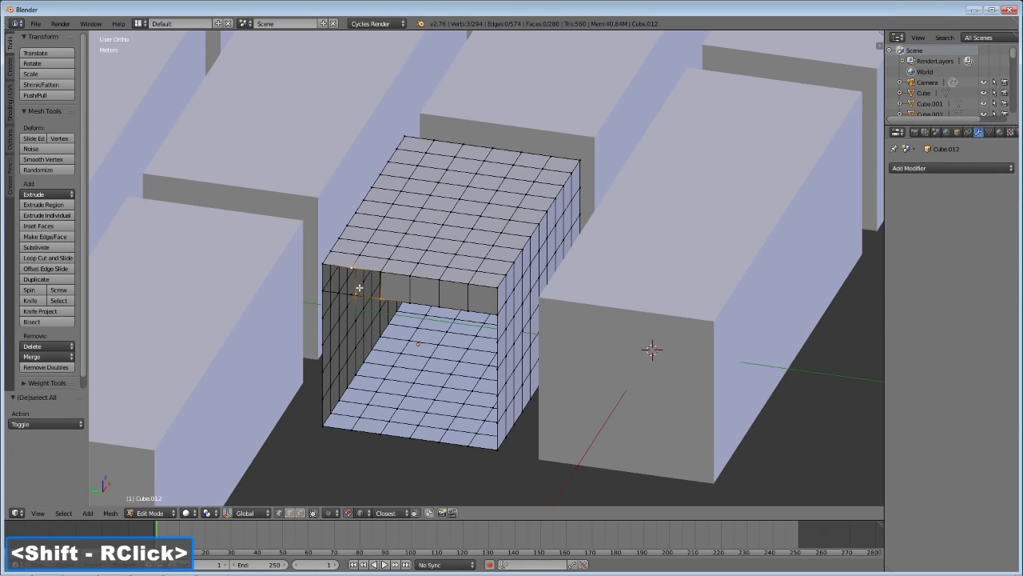
{"action": "right_click", "coordinate": [359, 288], "text": "shift"}
{"action": "right_click", "coordinate": [354, 292], "text": "shift"}
{"action": "key", "text": "f"}
{"action": "key", "text": "a"}
Step: Fill the last face at the left corner to complete the top row across the opening
{"action": "right_click", "coordinate": [355, 291]}
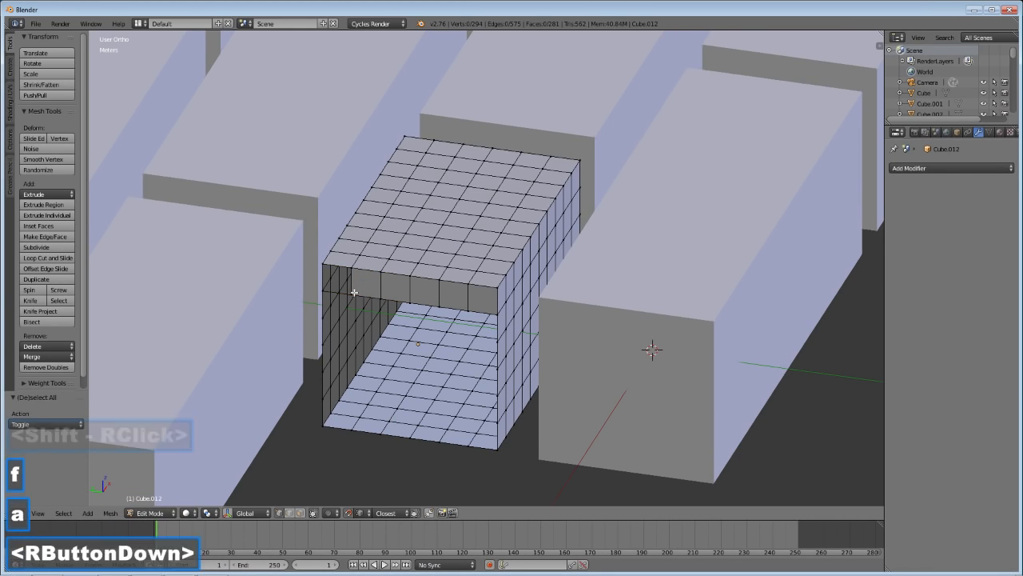
{"action": "right_click", "coordinate": [326, 291], "text": "shift"}
{"action": "right_click", "coordinate": [325, 264], "text": "shift"}
{"action": "right_click", "coordinate": [357, 267], "text": "shift"}
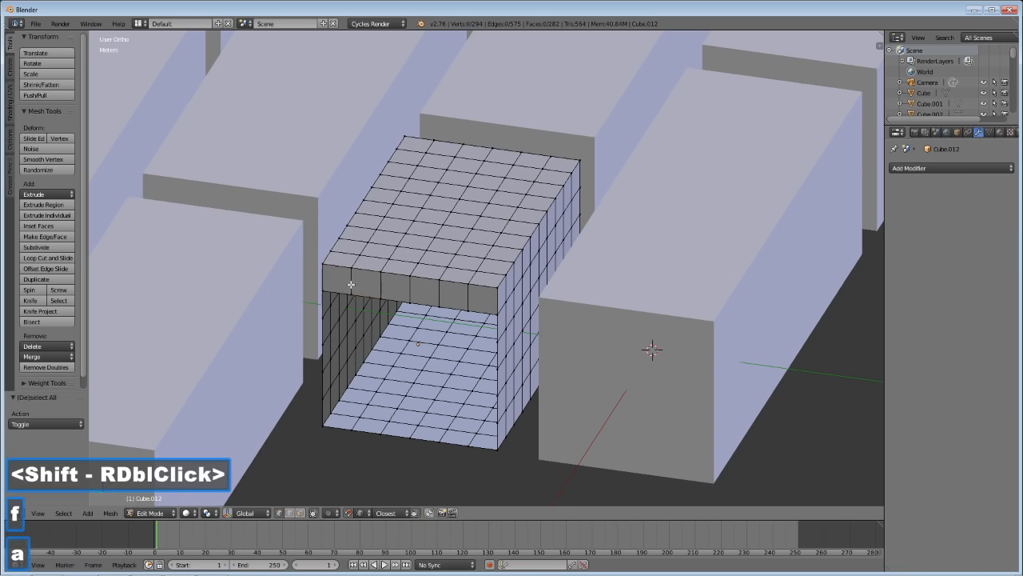
{"action": "key", "text": "f"}
{"action": "key", "text": "a"}
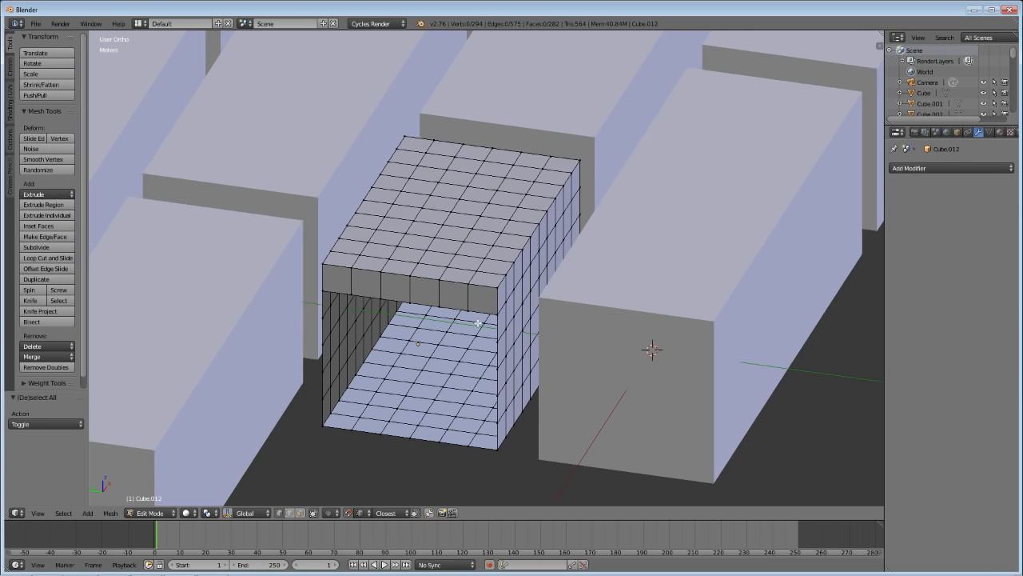
Step: Duplicate the six top-row faces and move the copy down Z by -5.677 cm, snapping it directly beneath the original row
{"action": "left_click", "coordinate": [300, 512]}
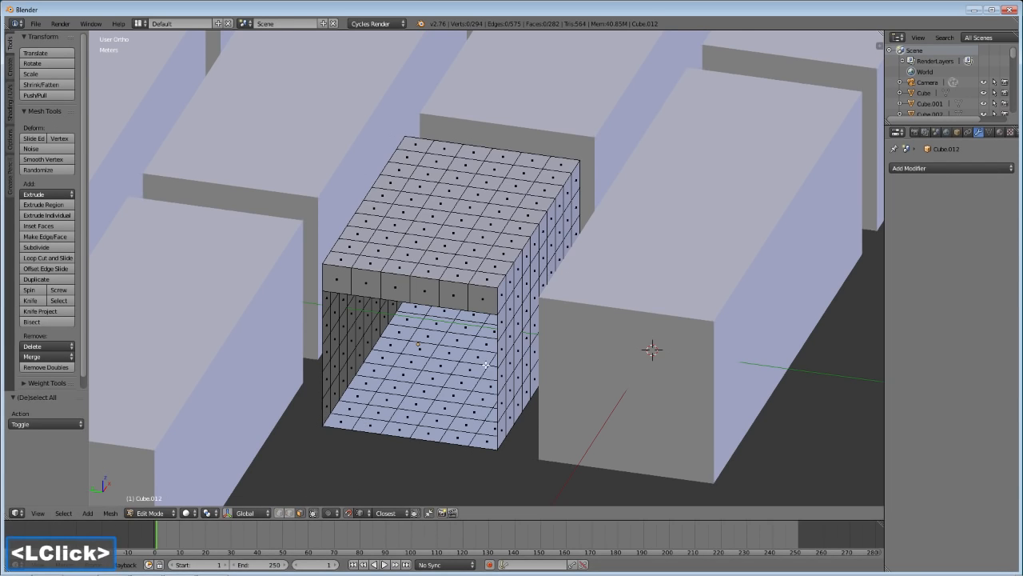
{"action": "right_click", "coordinate": [483, 298], "text": "shift"}
{"action": "right_click", "coordinate": [453, 295], "text": "shift"}
{"action": "right_click", "coordinate": [424, 291], "text": "shift"}
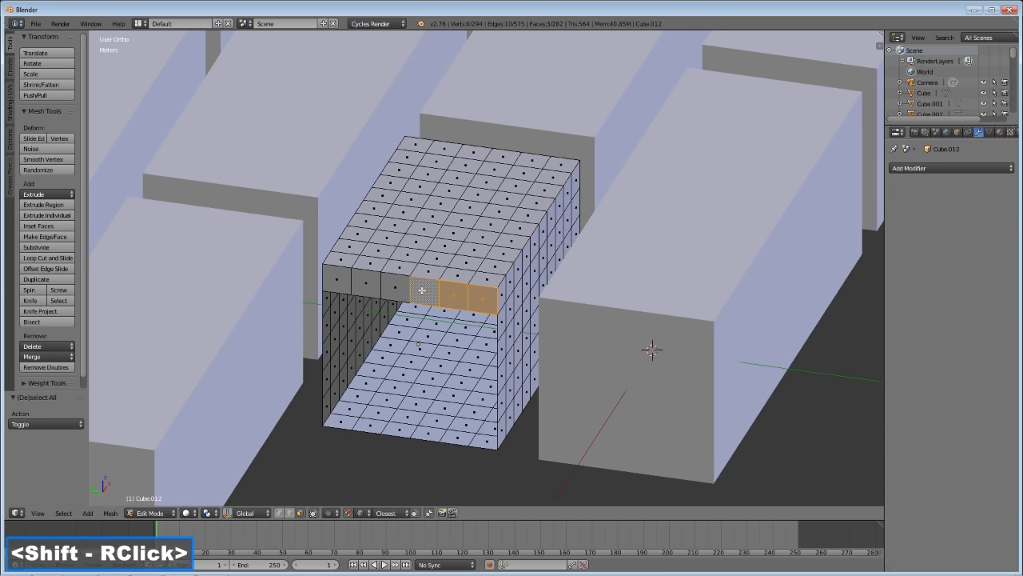
{"action": "right_click", "coordinate": [395, 286], "text": "shift"}
{"action": "right_click", "coordinate": [365, 283], "text": "shift"}
{"action": "right_click", "coordinate": [338, 278], "text": "shift"}
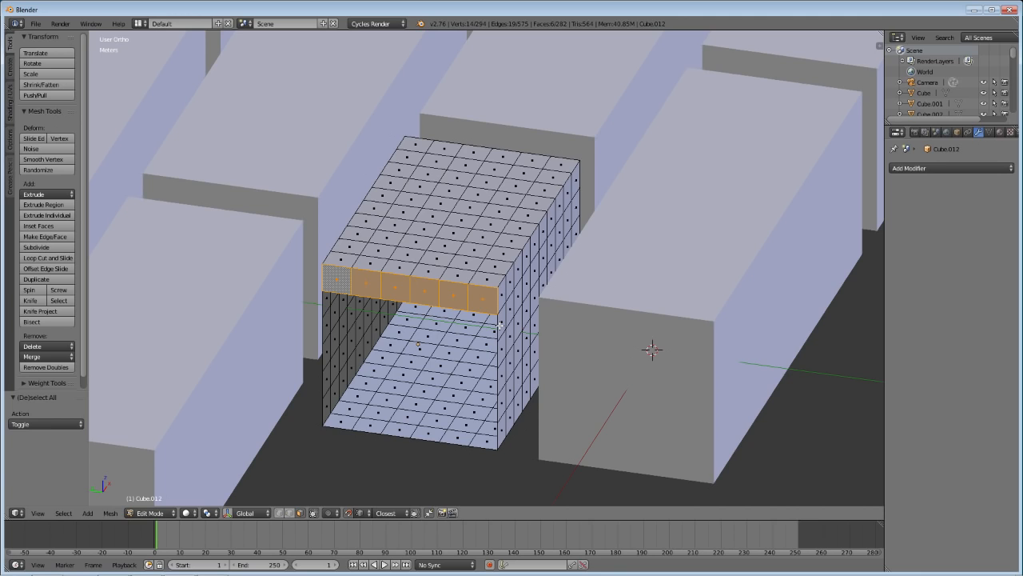
{"action": "key", "text": "shift+d"}
{"action": "key", "text": "z"}
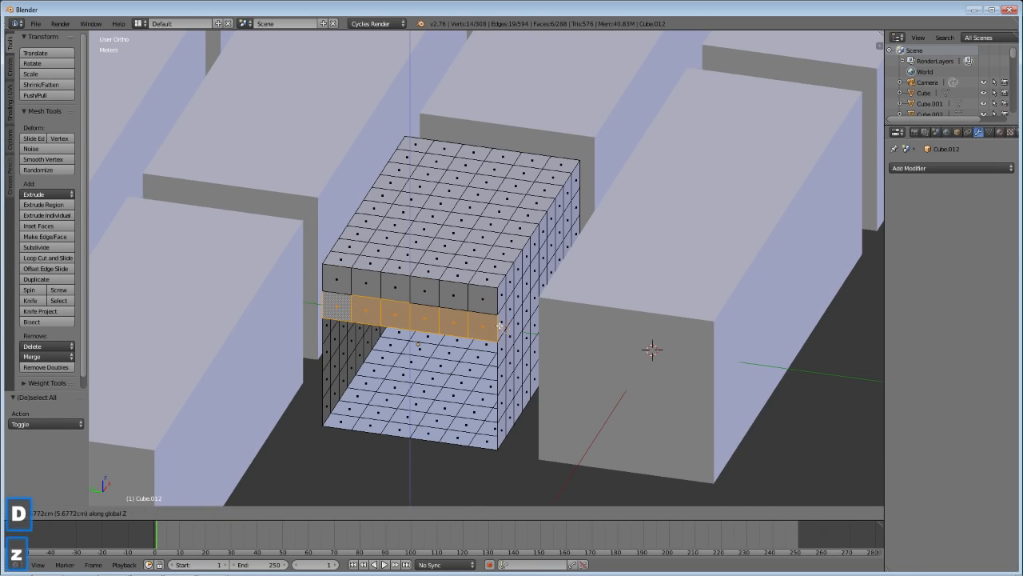
{"action": "left_click", "coordinate": [497, 338]}
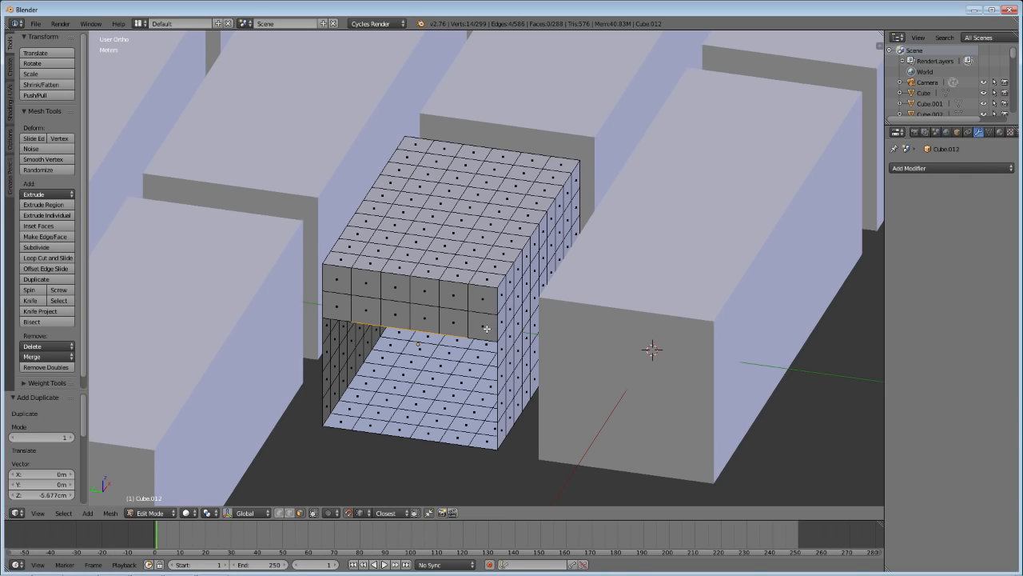
Step: Check in vertex selection mode whether the duplicated row's vertices are merged with the brick, selecting several individually
{"action": "key", "text": "a"}
{"action": "left_click", "coordinate": [290, 513]}
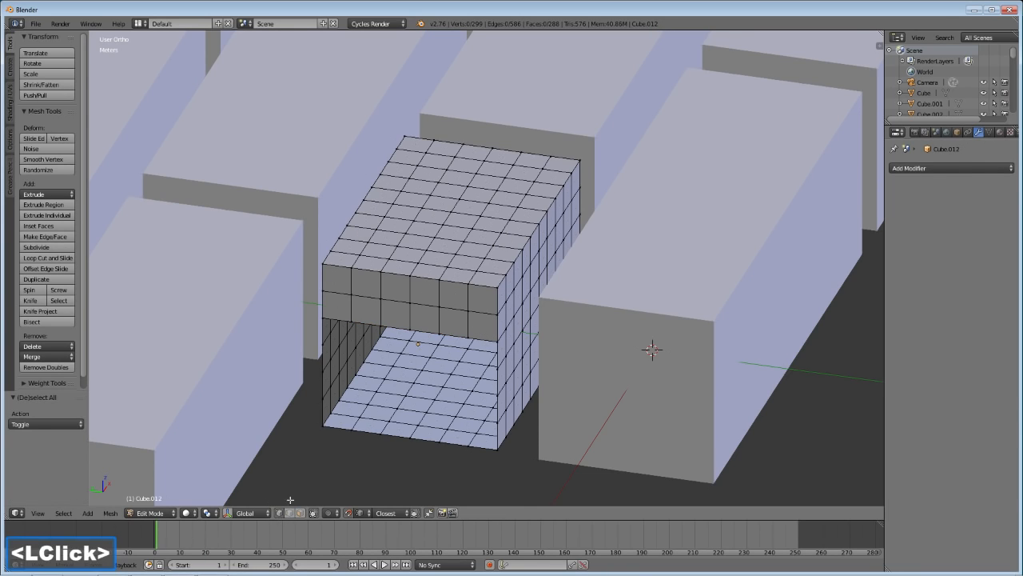
{"action": "right_click", "coordinate": [441, 343]}
{"action": "right_click", "coordinate": [457, 333]}
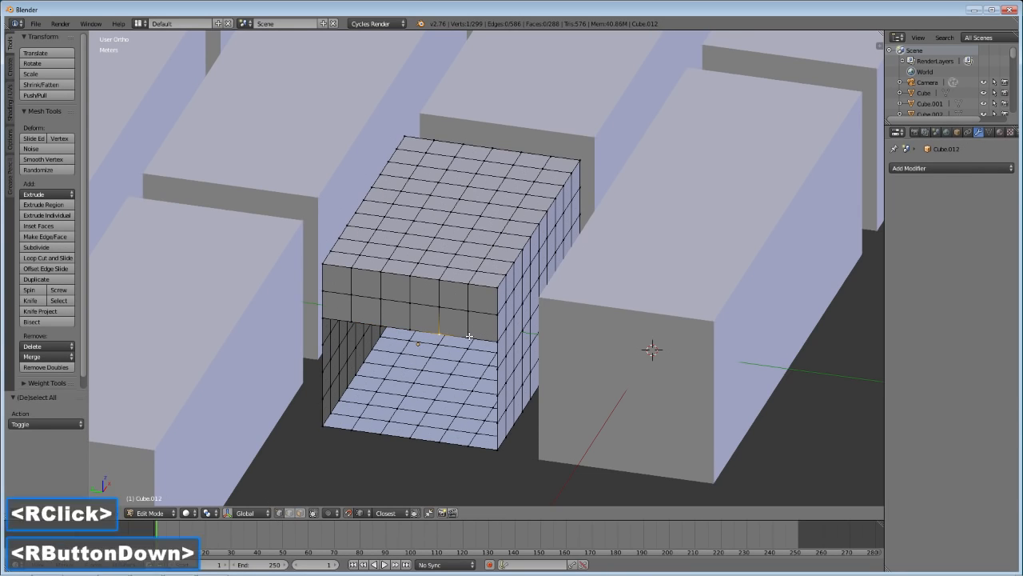
{"action": "right_click", "coordinate": [470, 312]}
{"action": "right_click", "coordinate": [454, 348]}
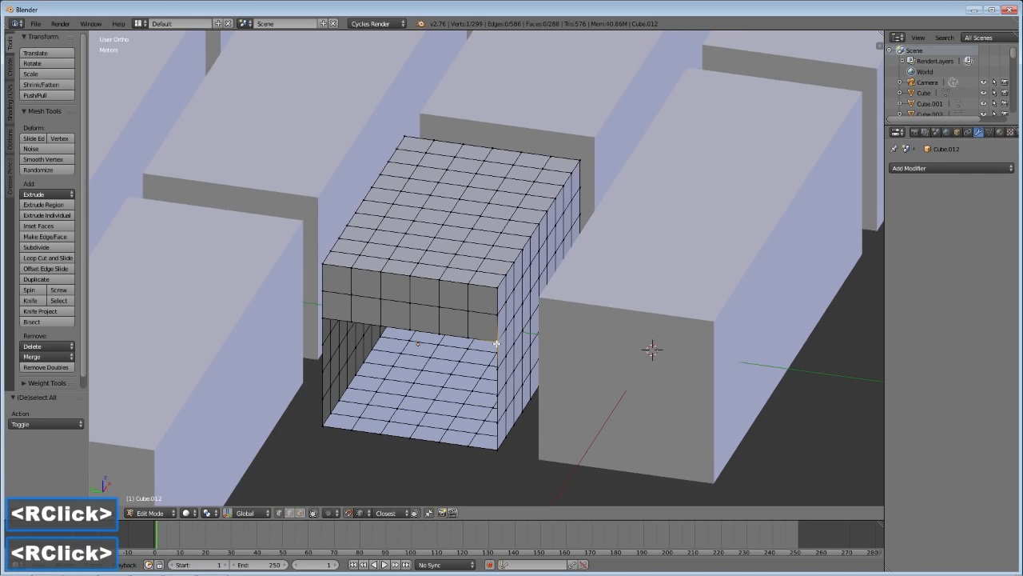
{"action": "key", "text": "a"}
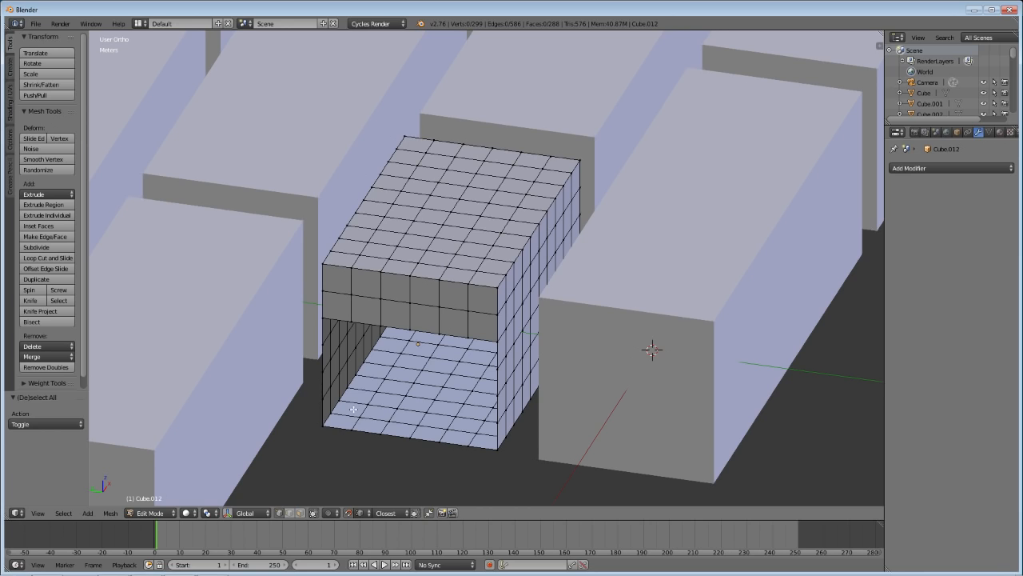
Step: Duplicate the six faces of the second row and move the copy down Z by -5.677 cm, snapping it beneath as a third row
{"action": "left_click", "coordinate": [300, 512]}
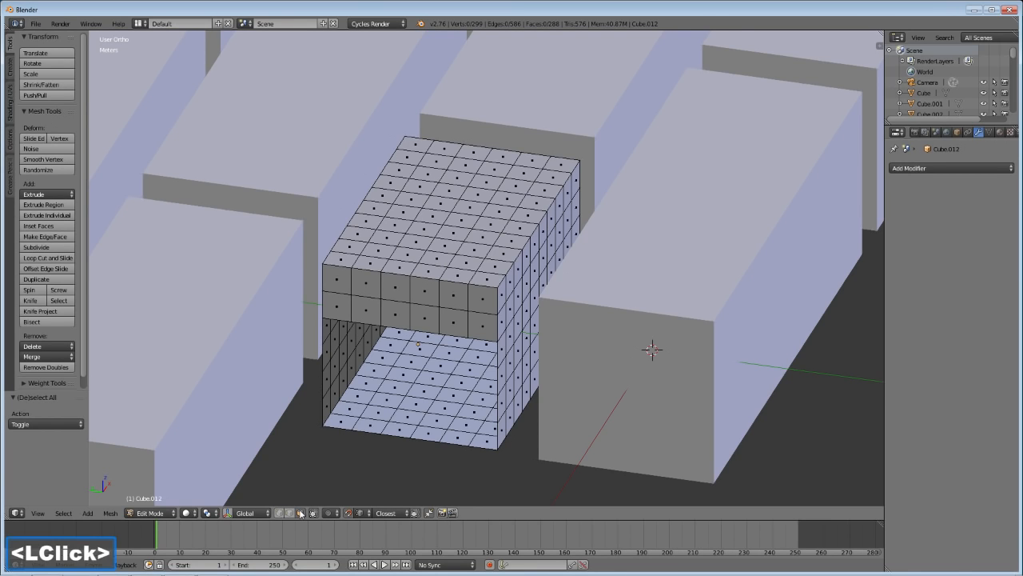
{"action": "right_click", "coordinate": [336, 304]}
{"action": "right_click", "coordinate": [366, 308], "text": "shift"}
{"action": "right_click", "coordinate": [395, 312], "text": "shift"}
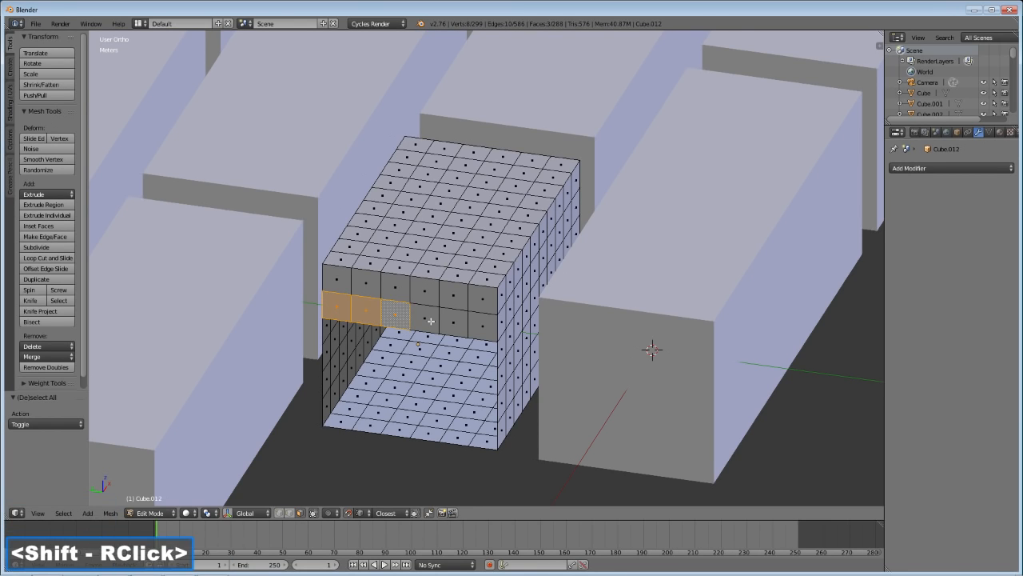
{"action": "right_click", "coordinate": [424, 317], "text": "shift"}
{"action": "right_click", "coordinate": [462, 323], "text": "shift"}
{"action": "right_click", "coordinate": [483, 326], "text": "shift"}
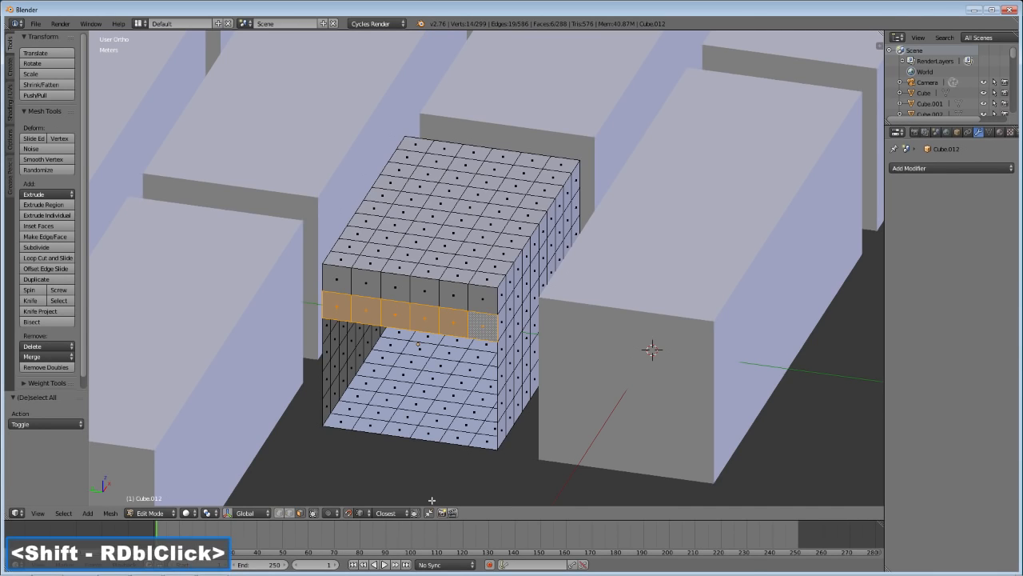
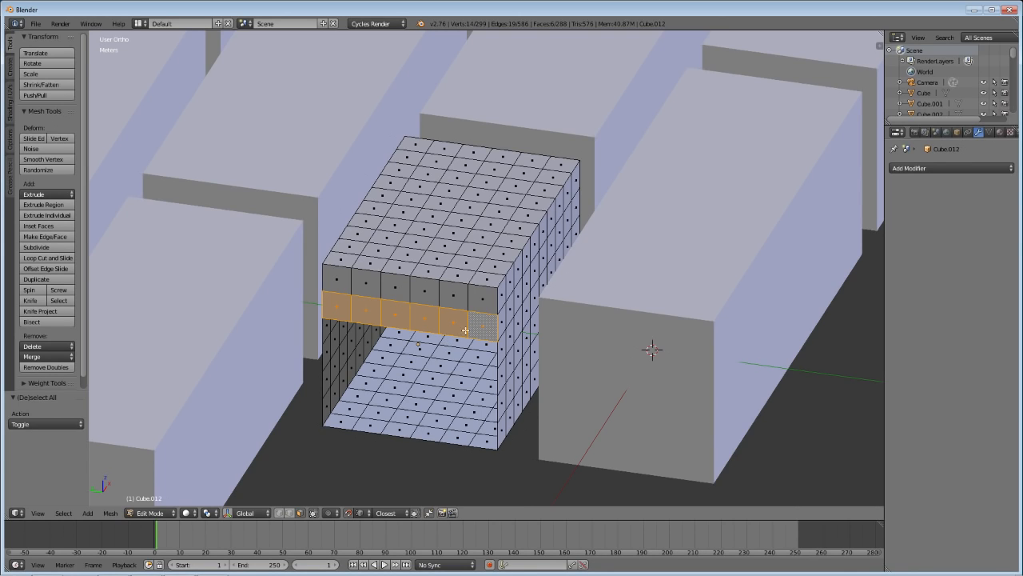
{"action": "key", "text": "shift+d"}
{"action": "key", "text": "z"}
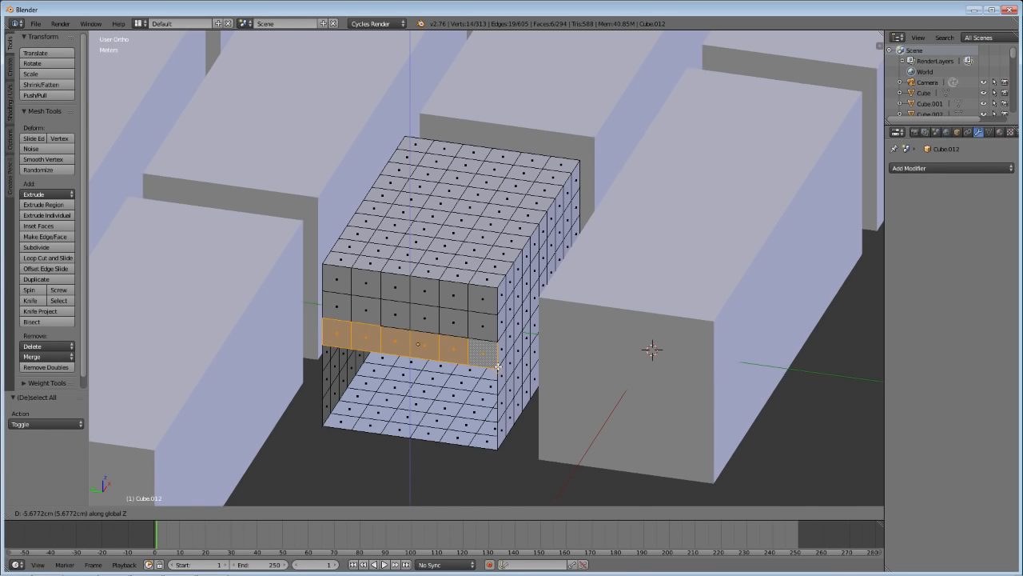
{"action": "left_click", "coordinate": [497, 366]}
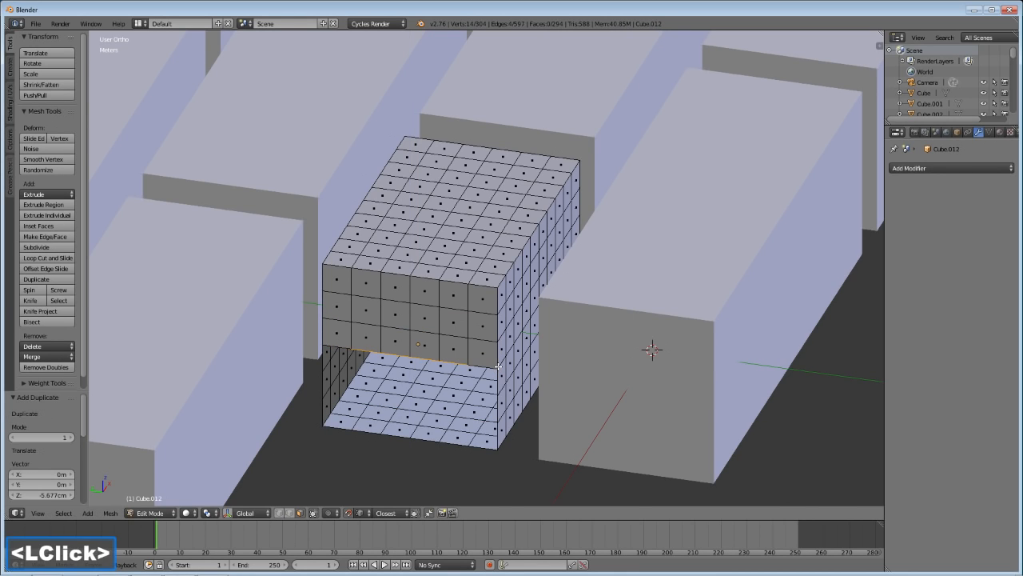
Step: Duplicate the third row's six faces and move the copy -5.677 cm along Z, snapping it beneath as the fourth row
{"action": "mouse_move", "coordinate": [428, 367]}
{"action": "middle_mouse_down"}
{"action": "mouse_move", "coordinate": [409, 369]}
{"action": "mouse_move", "coordinate": [432, 373]}
{"action": "mouse_move", "coordinate": [422, 376]}
{"action": "middle_mouse_up"}
{"action": "key", "text": "a"}
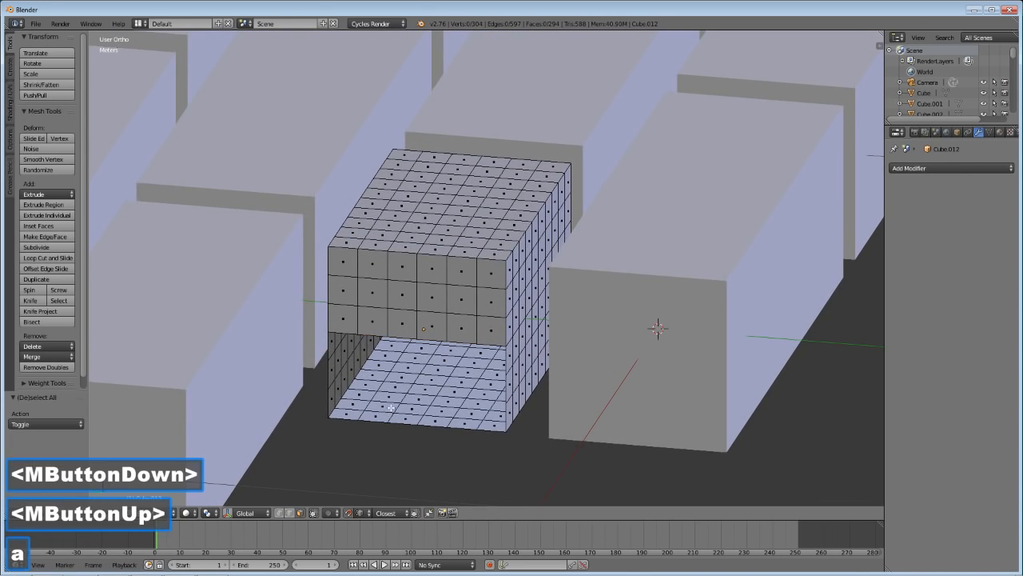
{"action": "right_click", "coordinate": [342, 320]}
{"action": "right_click", "coordinate": [373, 321], "text": "shift"}
{"action": "right_click", "coordinate": [402, 323], "text": "shift"}
{"action": "right_click", "coordinate": [423, 327], "text": "shift"}
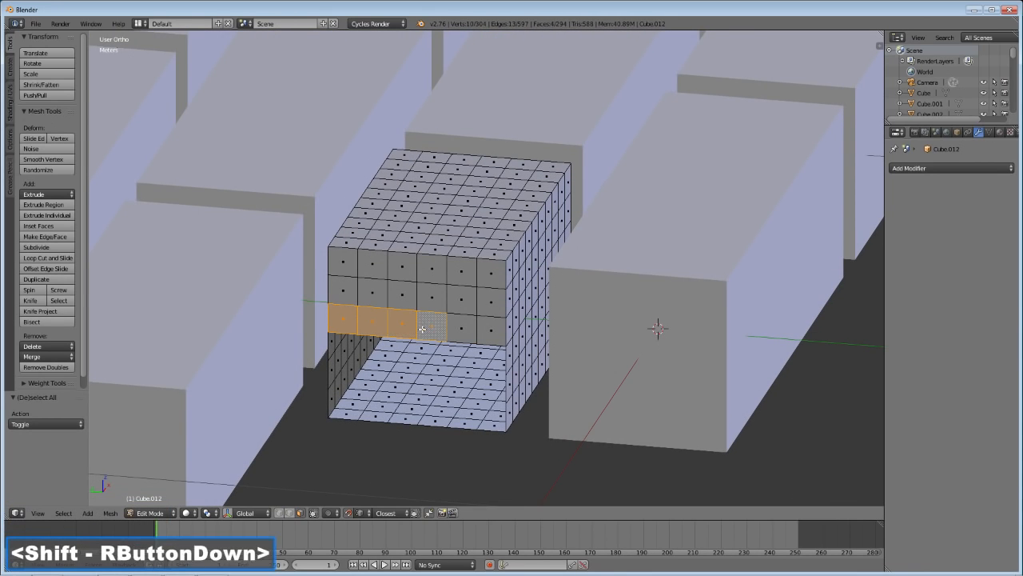
{"action": "right_click", "coordinate": [463, 326], "text": "shift"}
{"action": "right_click", "coordinate": [497, 342], "text": "shift"}
{"action": "middle_click_drag", "start_coordinate": [514, 363], "coordinate": [510, 370]}
{"action": "key", "text": "shift+d"}
{"action": "key", "text": "z"}
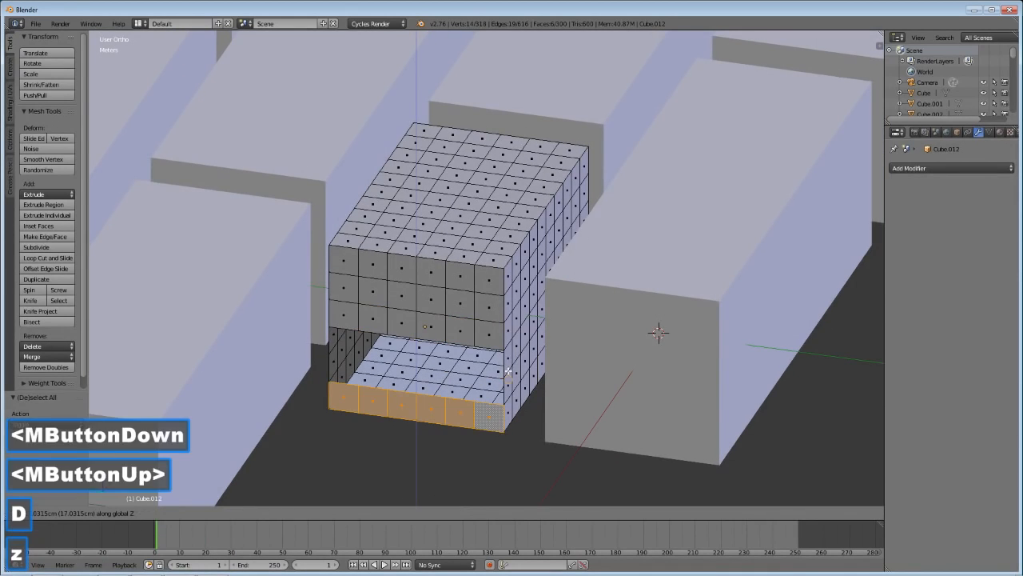
{"action": "left_click", "coordinate": [504, 369]}
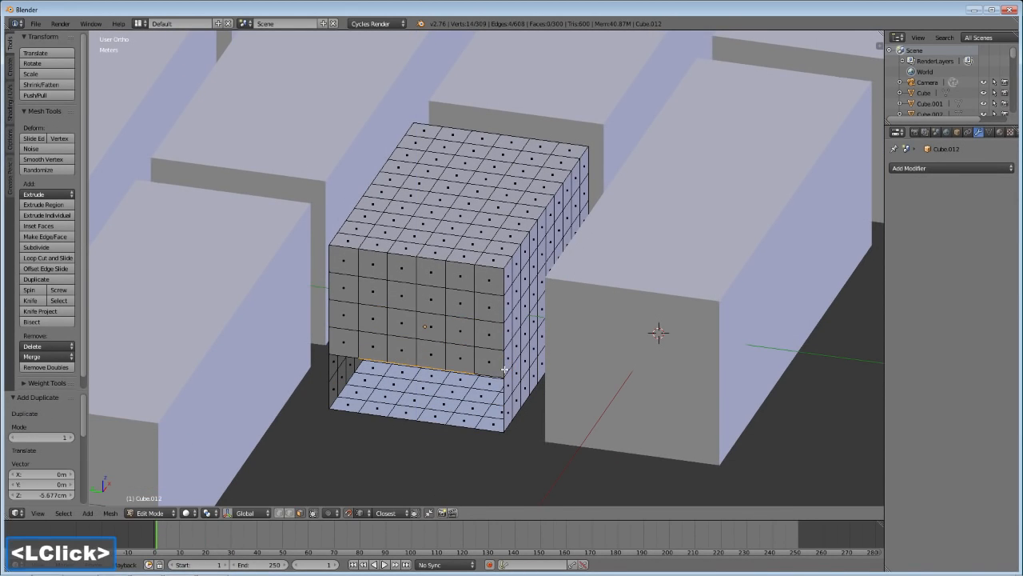
Step: Duplicate the six fourth-row faces and move the copy -5.677 cm along Z to form the fifth row
{"action": "right_click", "coordinate": [491, 365]}
{"action": "right_click", "coordinate": [460, 355], "text": "shift"}
{"action": "right_click", "coordinate": [431, 355], "text": "shift"}
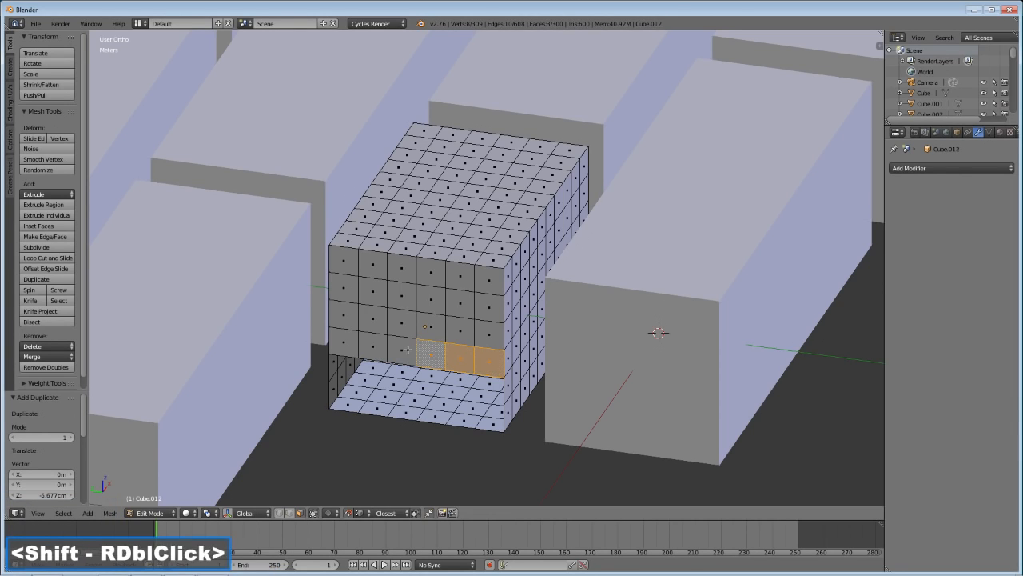
{"action": "right_click", "coordinate": [402, 352], "text": "shift"}
{"action": "right_click", "coordinate": [373, 346], "text": "shift"}
{"action": "right_click", "coordinate": [358, 342], "text": "shift"}
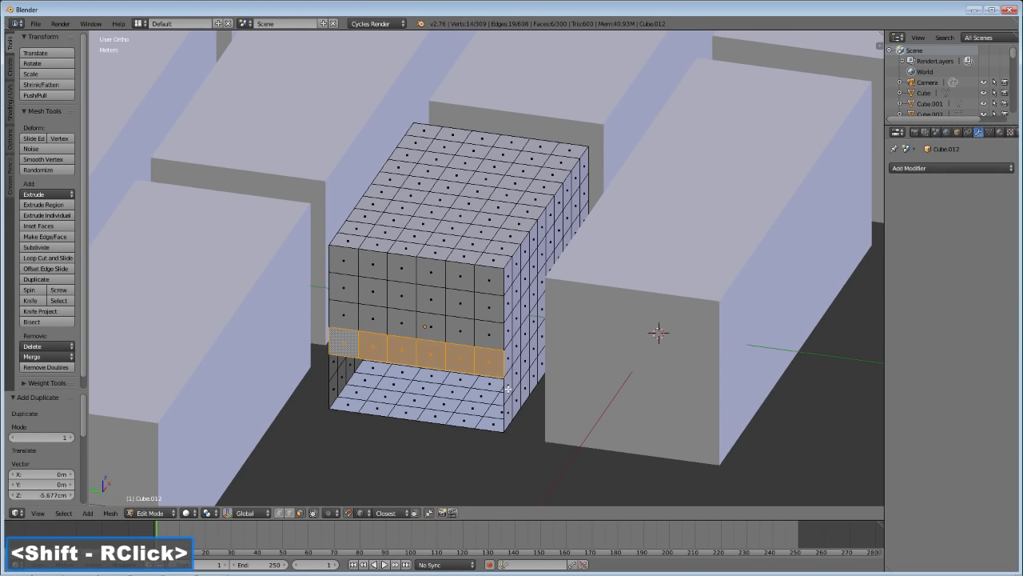
{"action": "key", "text": "shift+d"}
{"action": "key", "text": "z"}
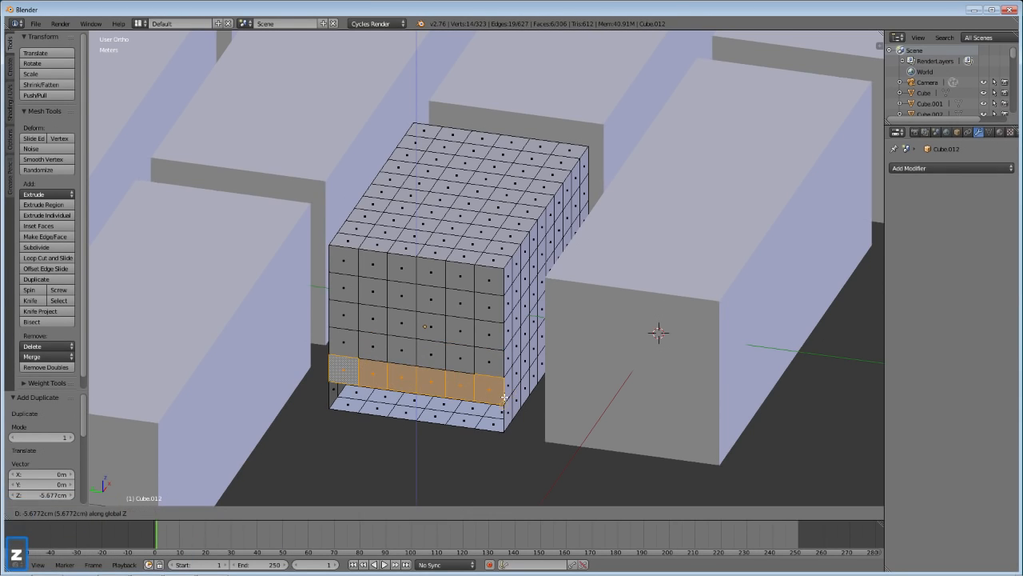
{"action": "left_click", "coordinate": [506, 395]}
Step: Duplicate the six fifth-row faces and move the copy -5.677 cm along Z, closing the last gap at the brick's bottom edge
{"action": "right_click", "coordinate": [490, 391]}
{"action": "right_click", "coordinate": [458, 383], "text": "shift"}
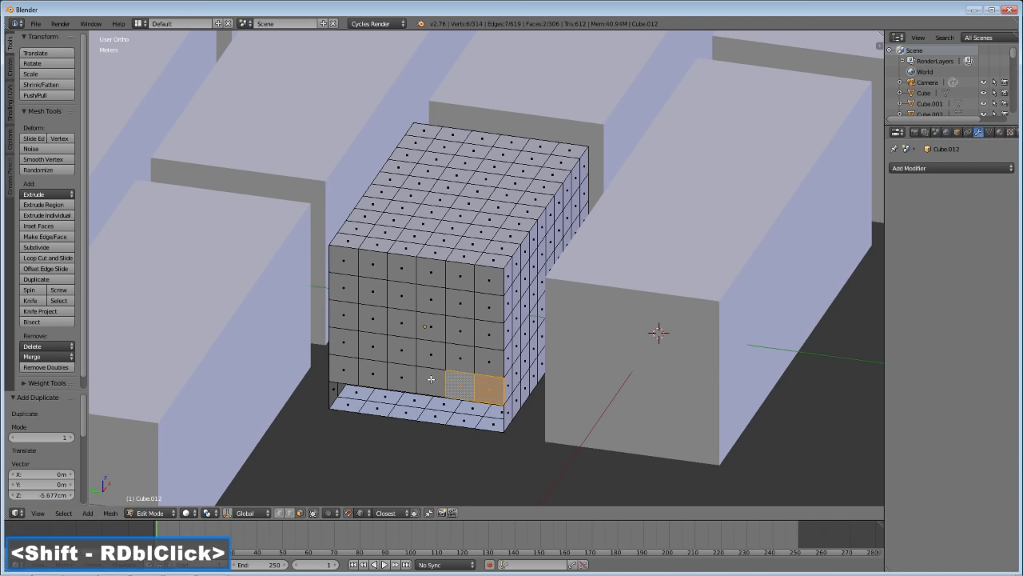
{"action": "right_click", "coordinate": [431, 381], "text": "shift"}
{"action": "right_click", "coordinate": [401, 375], "text": "shift"}
{"action": "right_click", "coordinate": [374, 371], "text": "shift"}
{"action": "right_click", "coordinate": [356, 374], "text": "shift"}
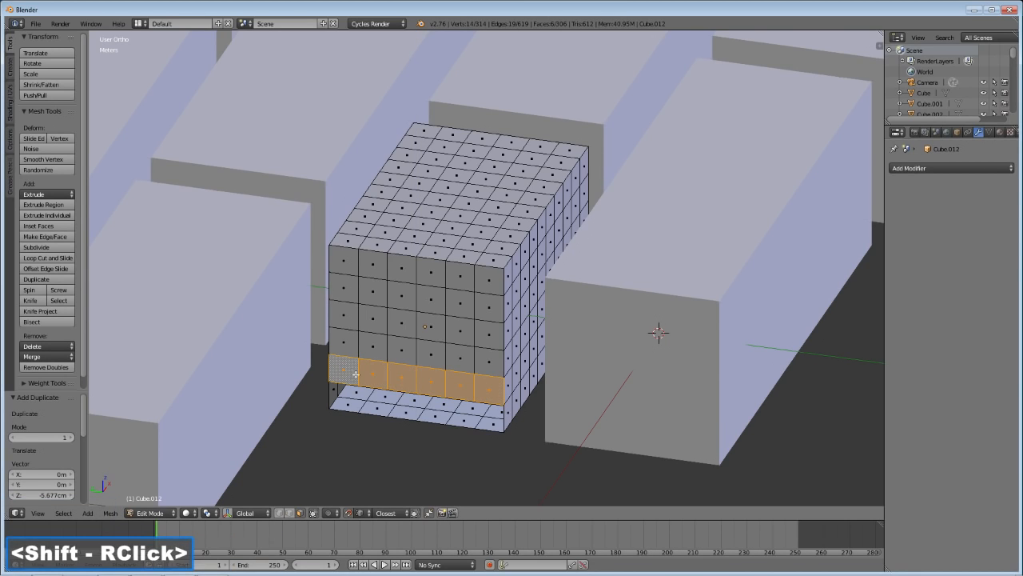
{"action": "key", "text": "shift+d"}
{"action": "key", "text": "z"}
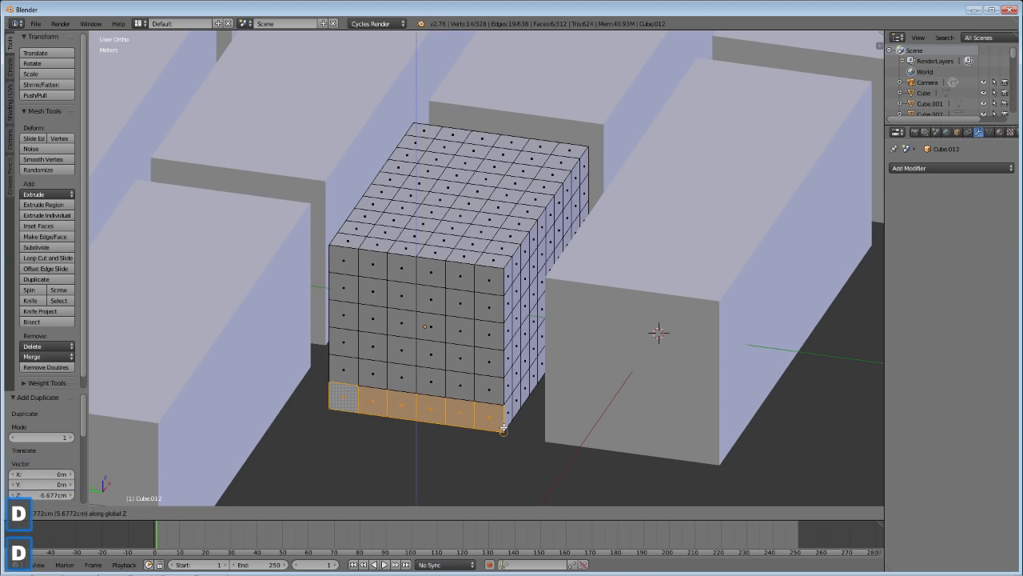
{"action": "left_click", "coordinate": [503, 429]}
{"action": "scroll", "coordinate": [479, 388], "scroll_direction": "down", "scroll_amount": 2}
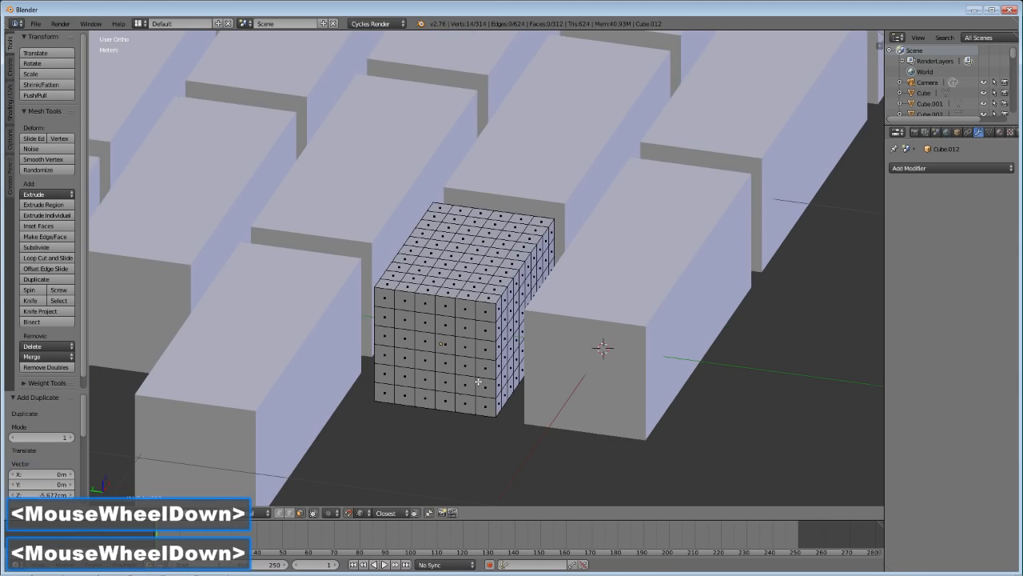
{"action": "middle_click_drag", "start_coordinate": [486, 367], "coordinate": [461, 399]}
Step: Move all vertices of the brick's closed end -1.457 cm along X in top view, snapping them flush with the brick below, and leave mesh editing
{"action": "key", "text": "KP_7"}
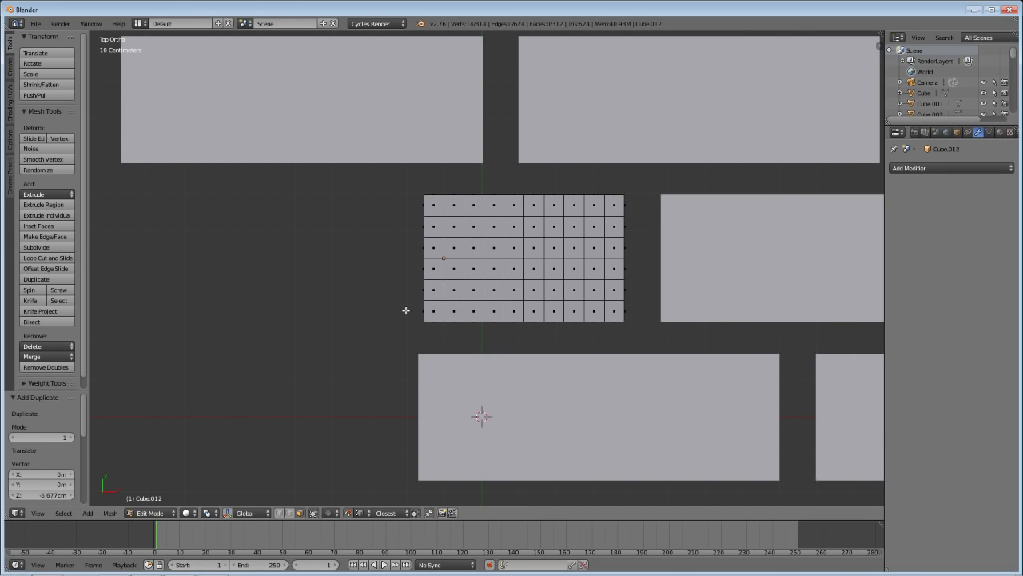
{"action": "left_click", "coordinate": [279, 513]}
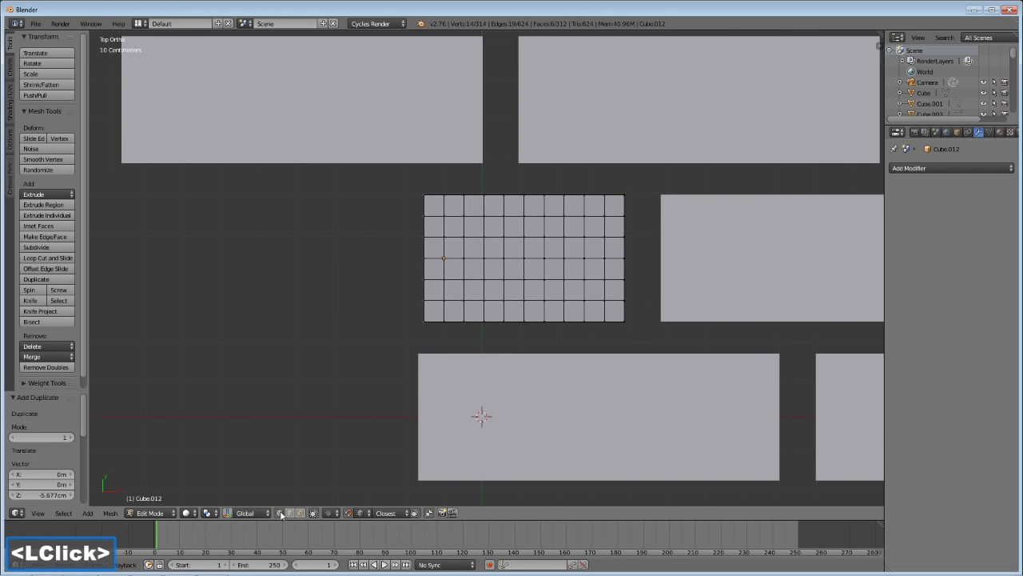
{"action": "left_click", "coordinate": [431, 514]}
{"action": "key", "text": "z"}
{"action": "key", "text": "a"}
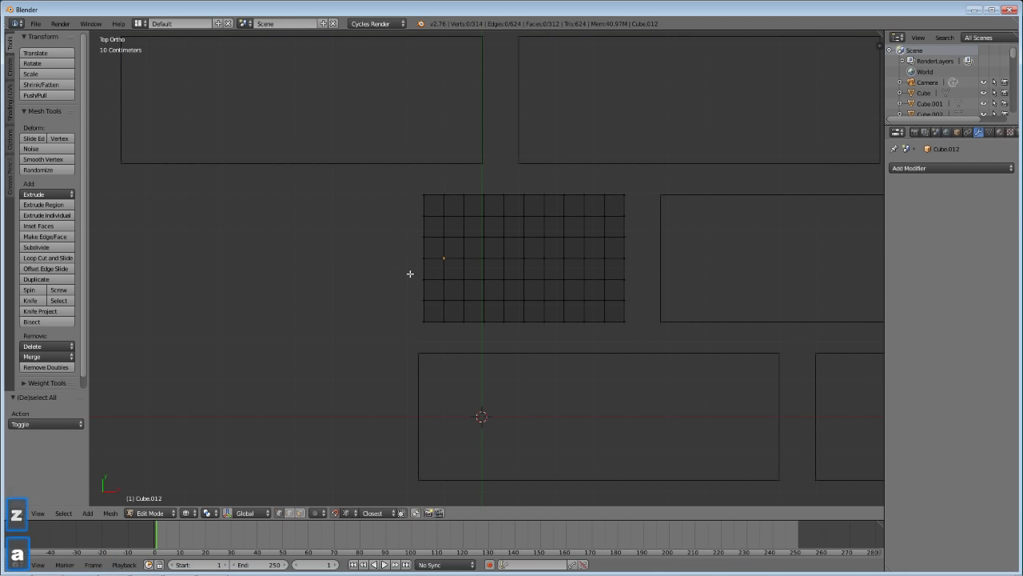
{"action": "key", "text": "b"}
{"action": "left_click_drag", "start_coordinate": [409, 186], "coordinate": [435, 331]}
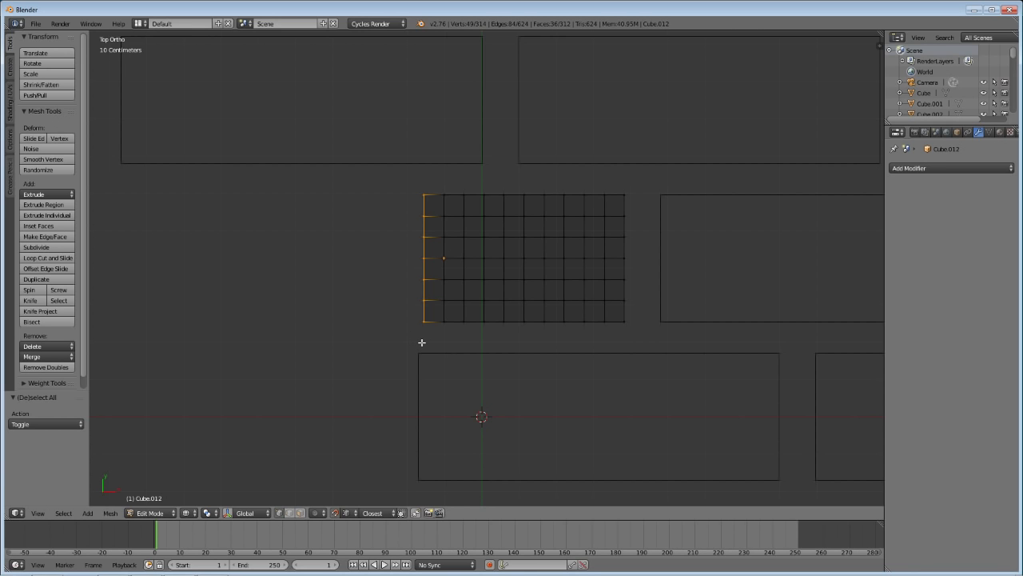
{"action": "key", "text": "g"}
{"action": "key", "text": "x"}
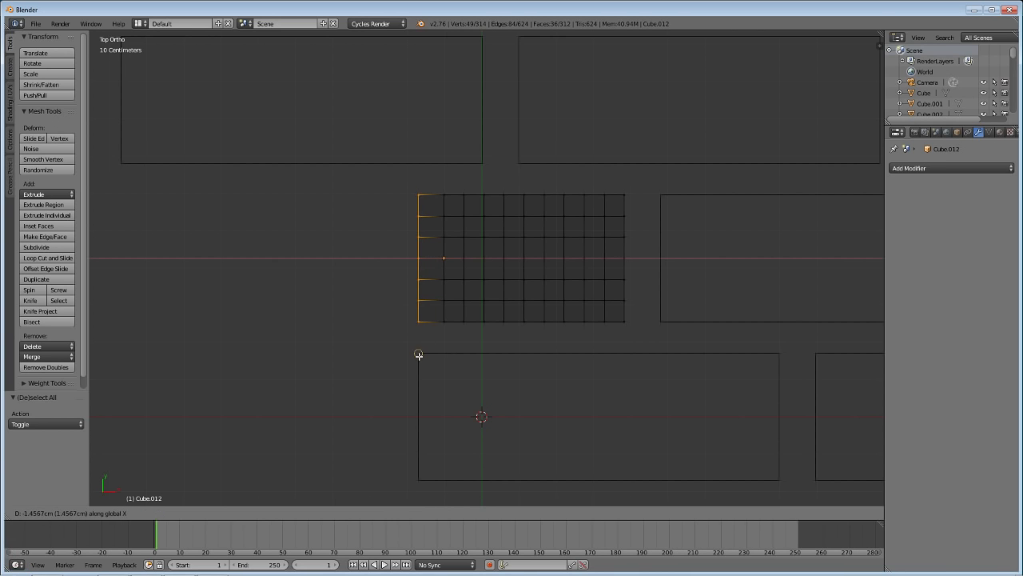
{"action": "left_click", "coordinate": [419, 354]}
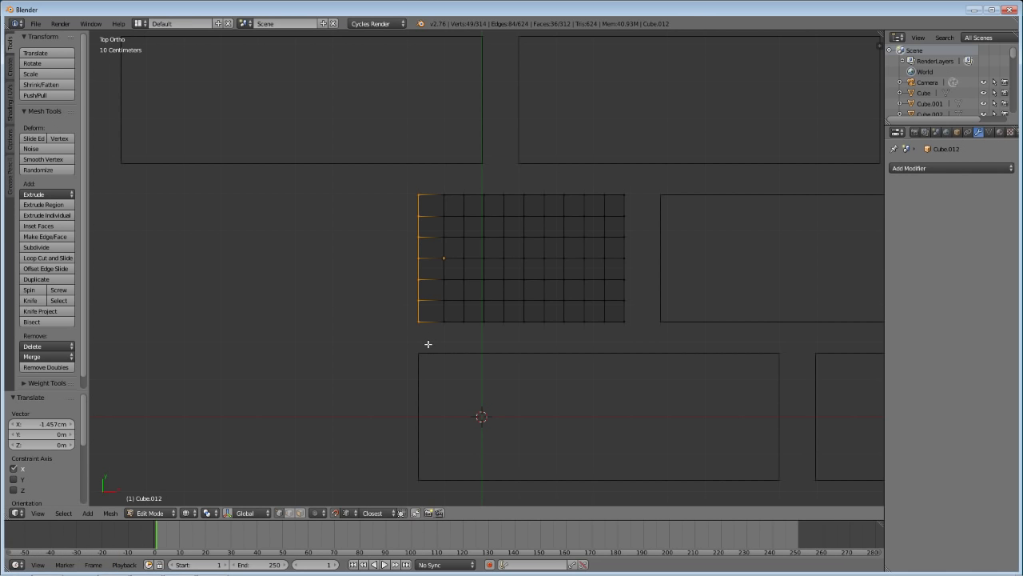
{"action": "key", "text": "Tab"}
{"action": "key", "text": "z"}
{"action": "scroll", "coordinate": [428, 344], "scroll_direction": "down", "scroll_amount": 6}
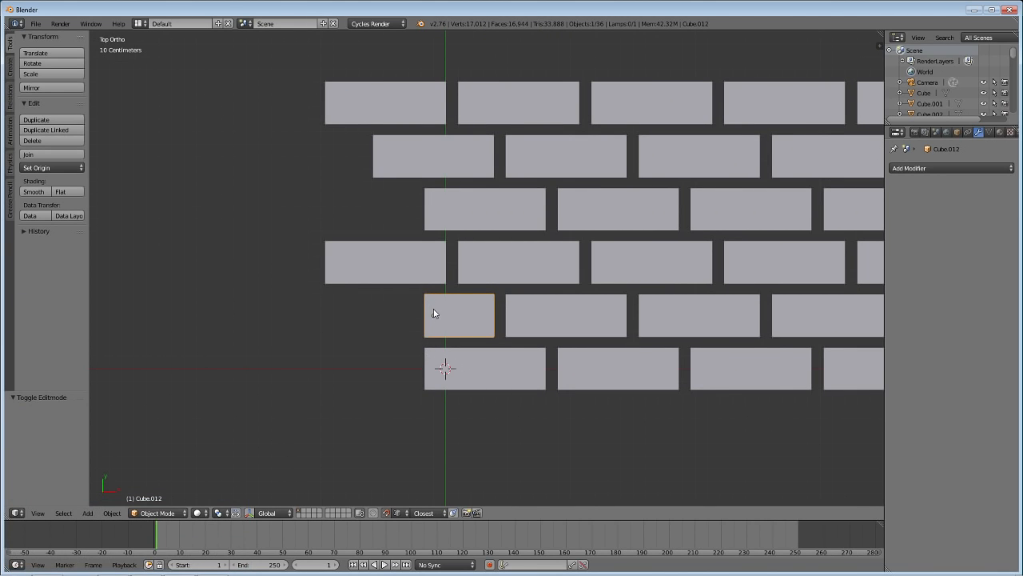
Step: Delete the protruding left-end brick in the fifth row from the bottom of the wall
{"action": "middle_click_drag", "start_coordinate": [434, 344], "coordinate": [382, 382]}
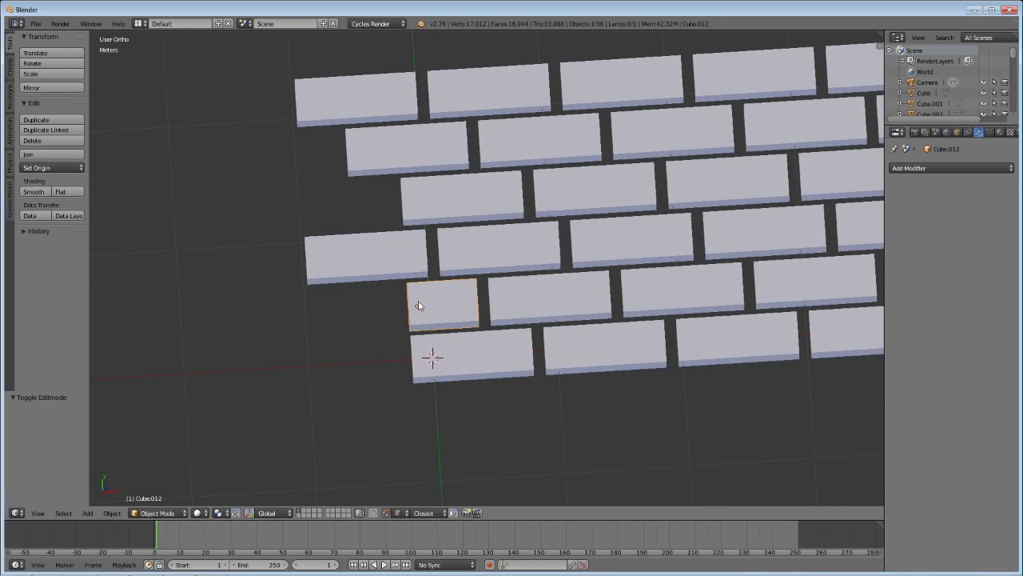
{"action": "key", "text": "KP_7"}
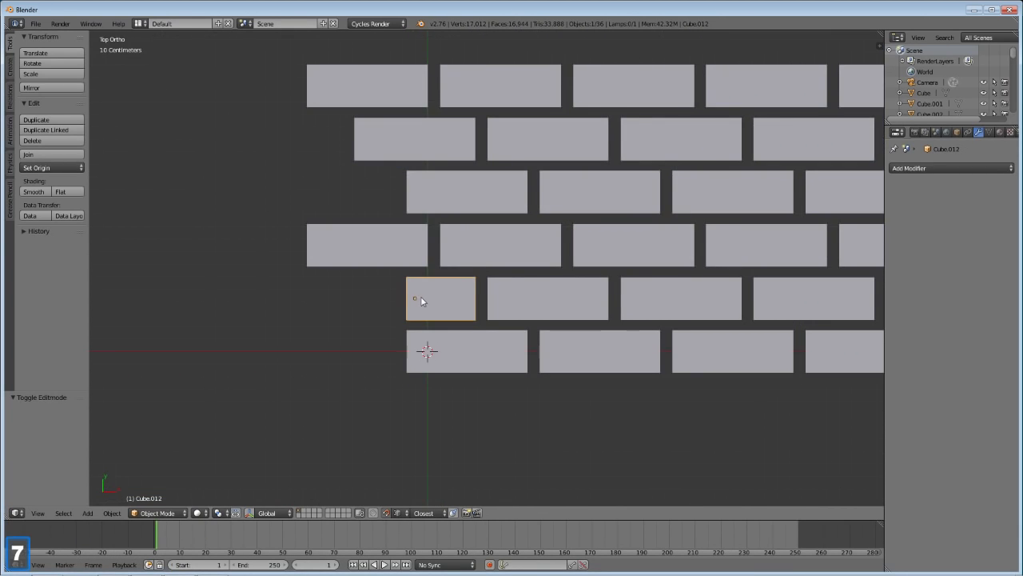
{"action": "middle_click_drag", "start_coordinate": [439, 248], "coordinate": [443, 322], "text": "shift"}
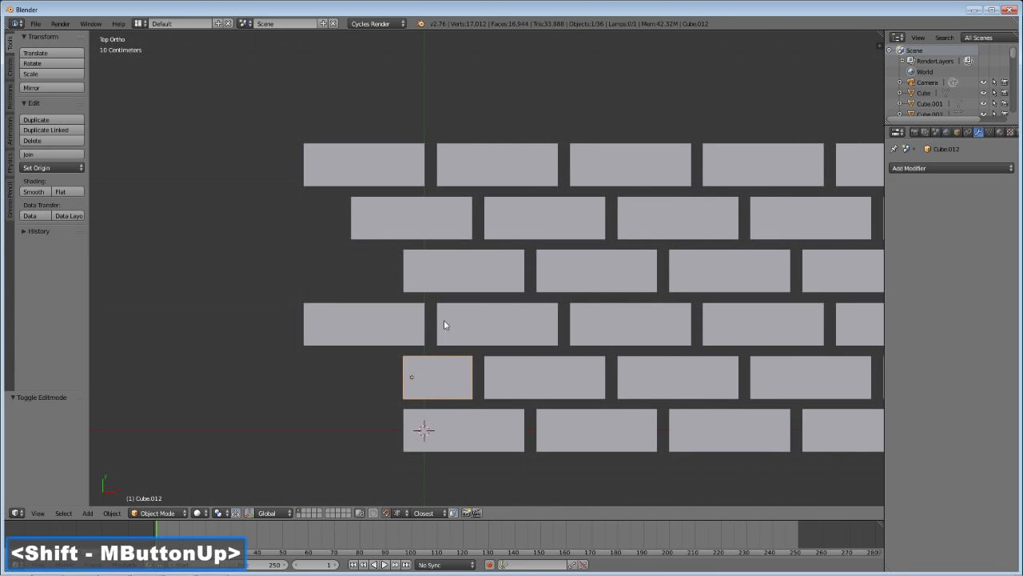
{"action": "right_click", "coordinate": [433, 222]}
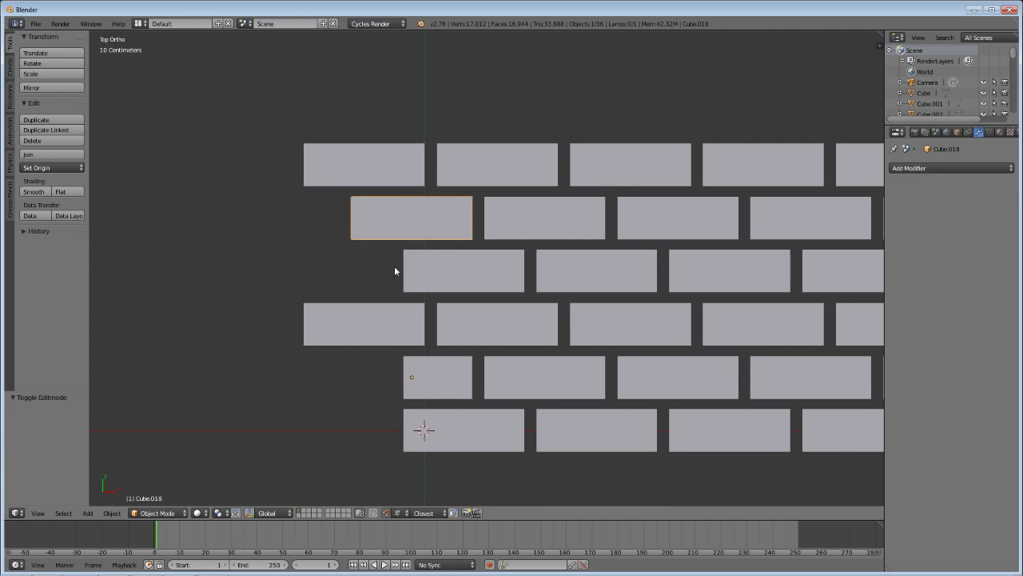
{"action": "key", "text": "x"}
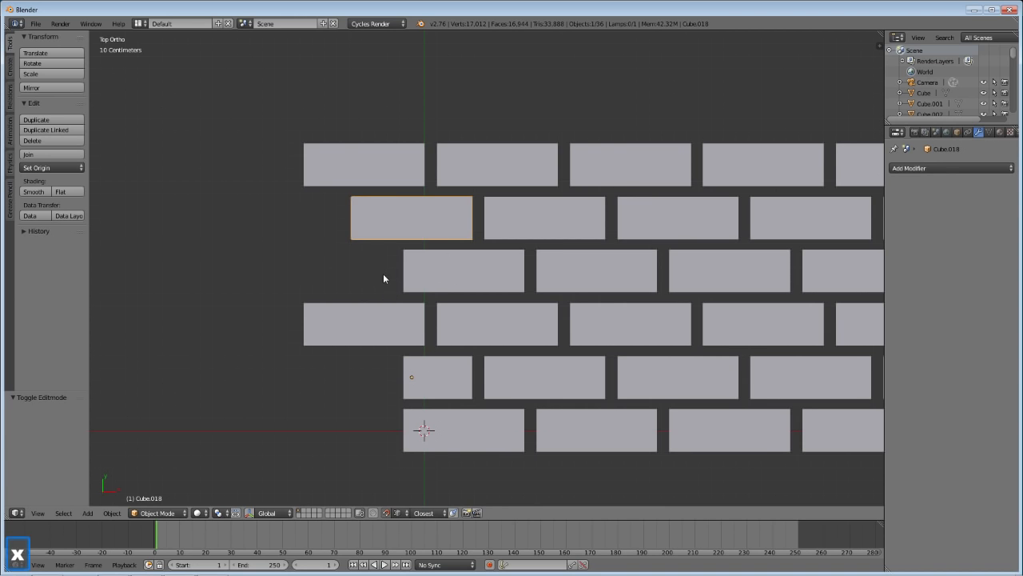
{"action": "left_click", "coordinate": [384, 274]}
Step: Duplicate the trimmed second-row end brick and move the copy 1.277 m along Y, snapping it into the gap in the fifth row
{"action": "right_click", "coordinate": [437, 378]}
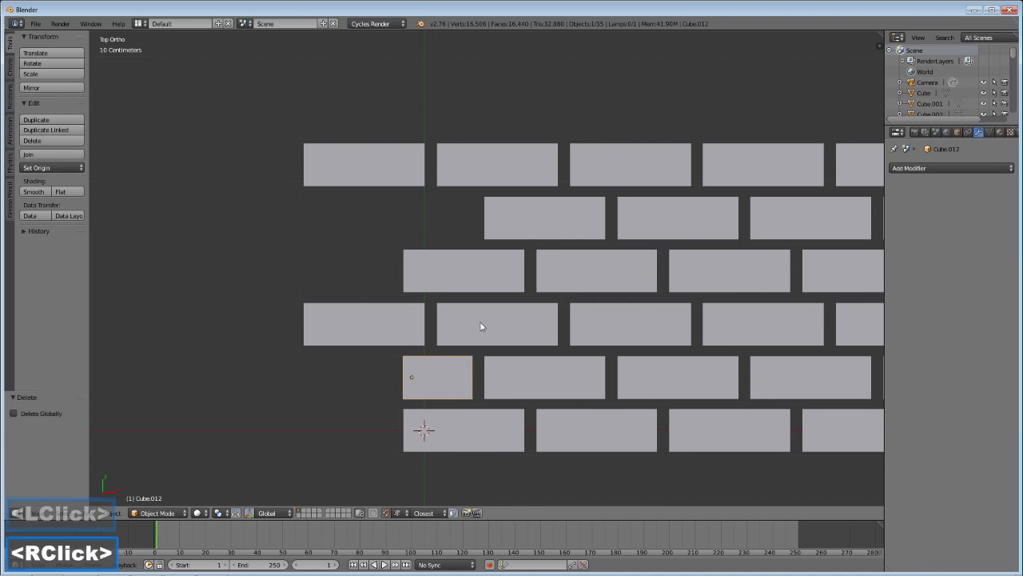
{"action": "key", "text": "shift+d"}
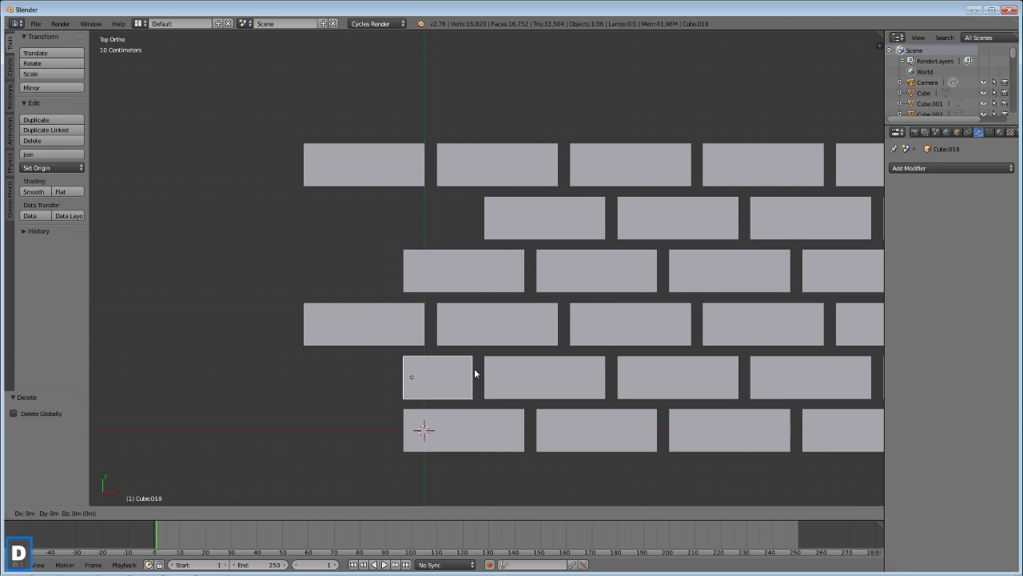
{"action": "key", "text": "y"}
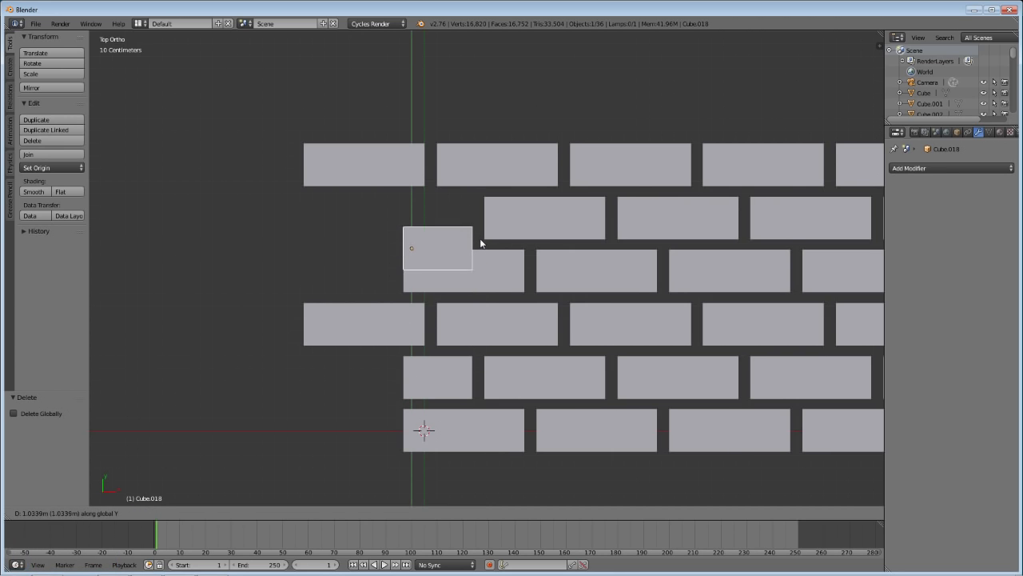
{"action": "left_click", "coordinate": [486, 198]}
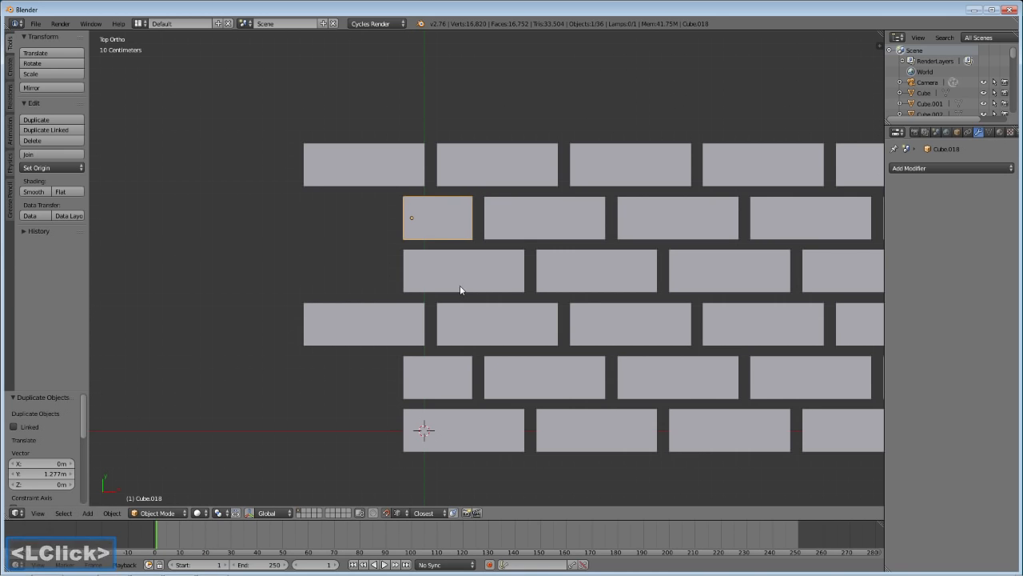
Step: Open the protruding left-end brick in the third row from the bottom for mesh editing, with snapping turned off
{"action": "key", "text": "a"}
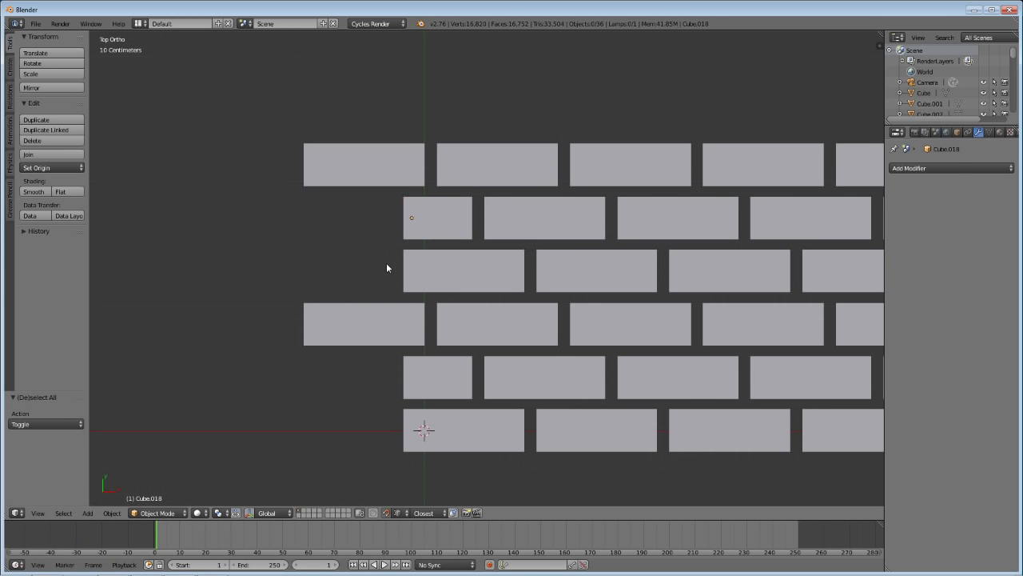
{"action": "right_click", "coordinate": [380, 316]}
{"action": "scroll", "coordinate": [440, 366], "scroll_direction": "down", "scroll_amount": 2}
{"action": "scroll", "coordinate": [439, 369], "scroll_direction": "down", "scroll_amount": 1}
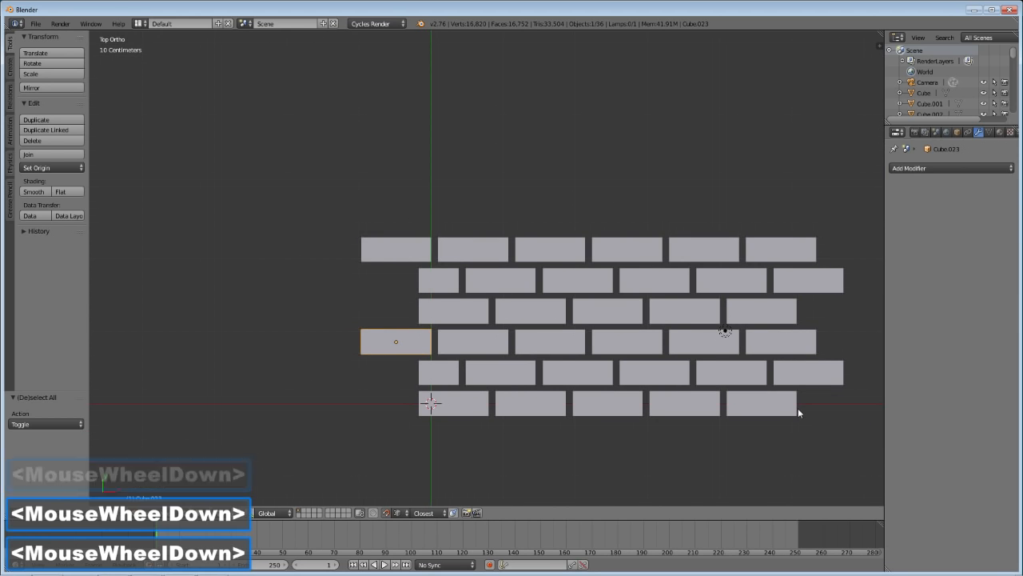
{"action": "scroll", "coordinate": [436, 323], "scroll_direction": "up", "scroll_amount": 5}
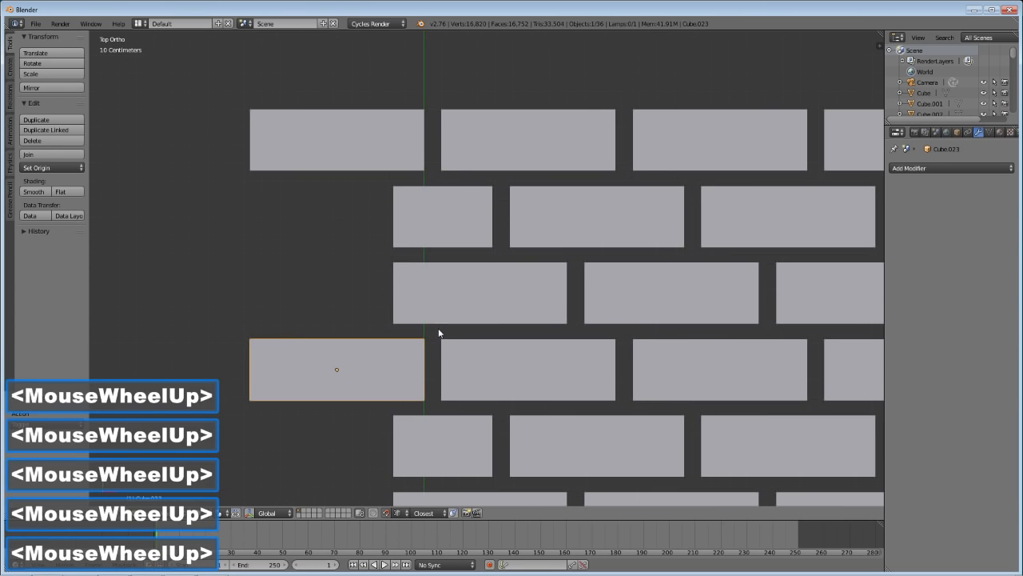
{"action": "key", "text": "Tab"}
{"action": "middle_click_drag", "start_coordinate": [393, 409], "coordinate": [423, 341], "text": "shift"}
{"action": "scroll", "coordinate": [423, 341], "scroll_direction": "up", "scroll_amount": 3}
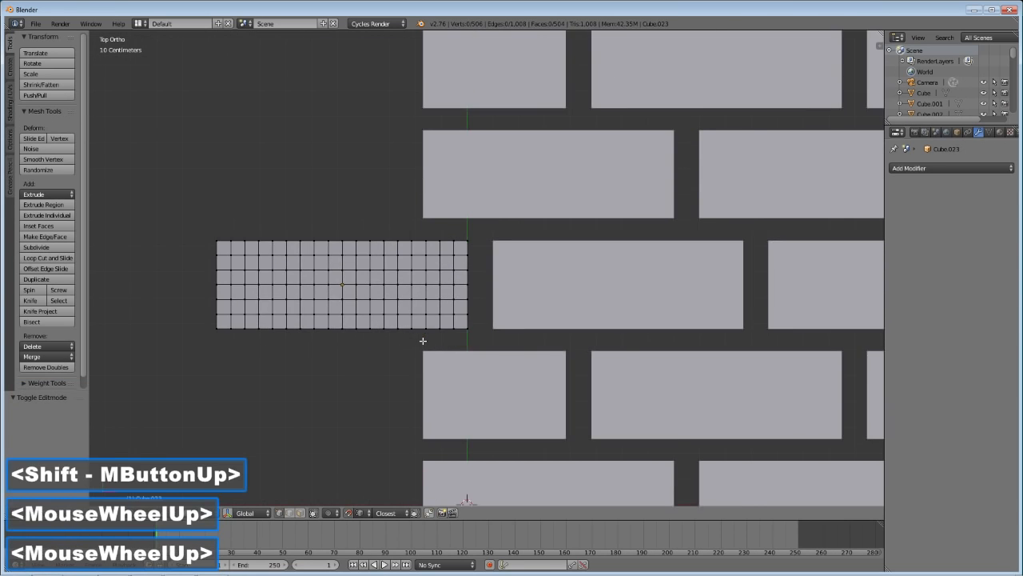
{"action": "left_click", "coordinate": [350, 514]}
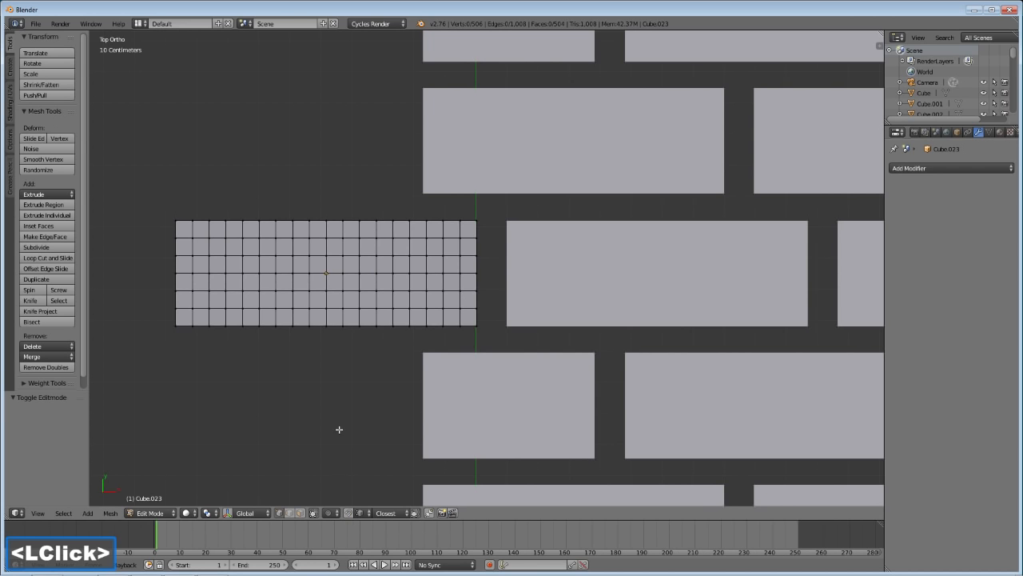
Step: Delete all the brick's vertices that protrude past the left ends of the adjacent rows, through its full depth
{"action": "key", "text": "z"}
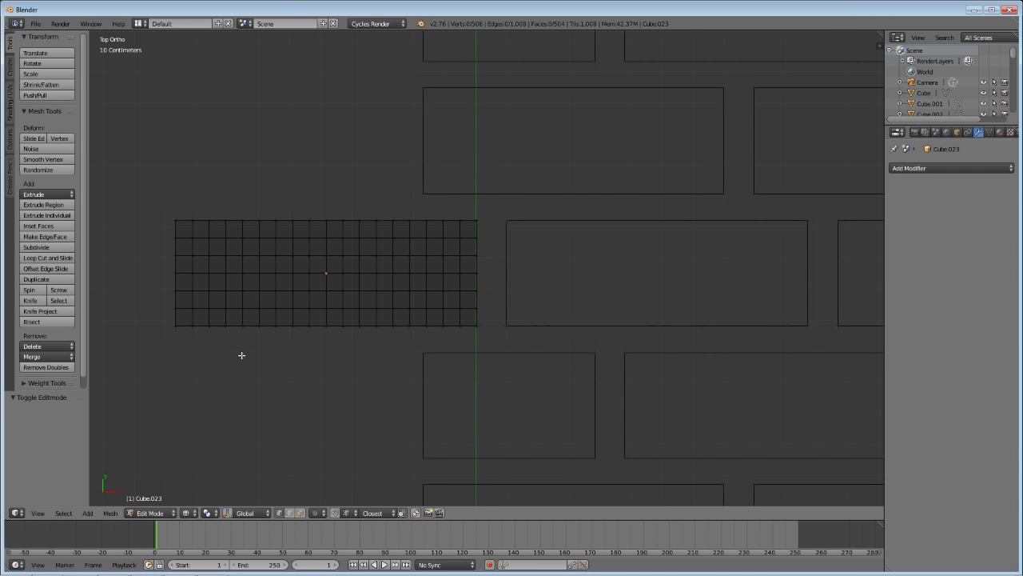
{"action": "key", "text": "b"}
{"action": "left_click_drag", "start_coordinate": [162, 203], "coordinate": [417, 345]}
{"action": "key", "text": "x"}
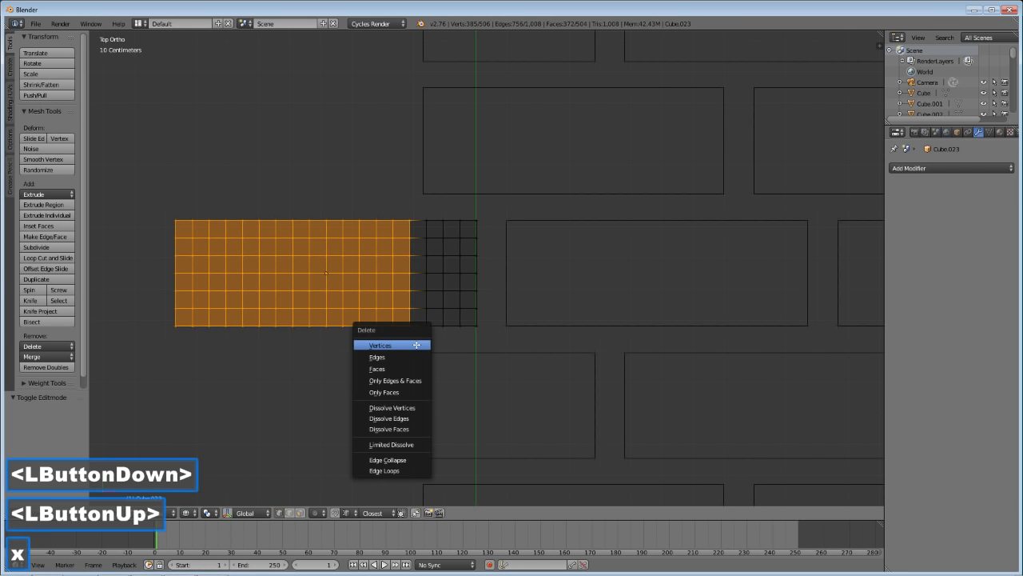
{"action": "left_click", "coordinate": [416, 345]}
{"action": "key", "text": "z"}
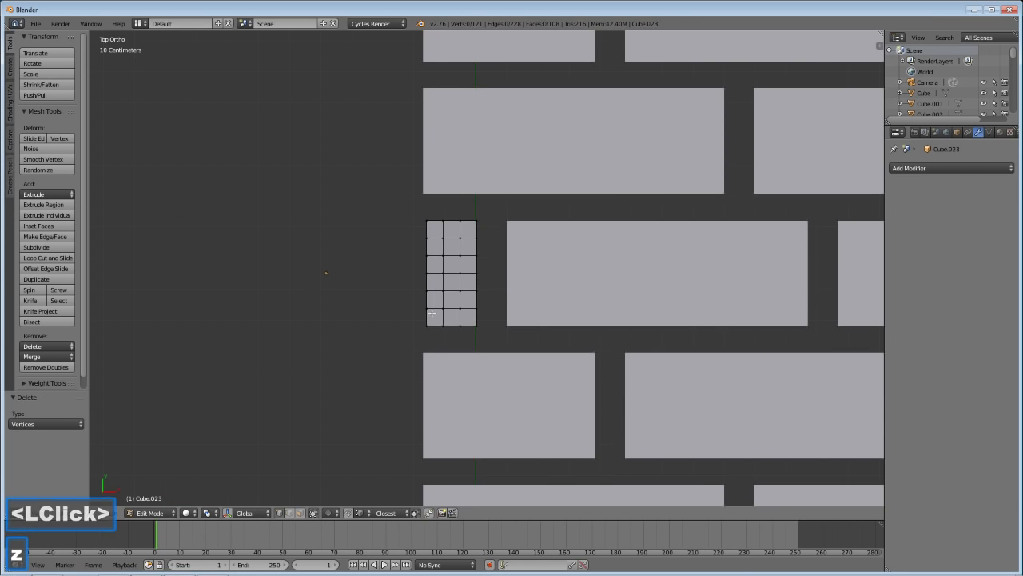
Step: Turn snapping on and extrude the inner vertex nearest the right corner of the open end's bottom edge 5.677 cm along Z
{"action": "middle_click_drag", "start_coordinate": [429, 312], "coordinate": [471, 359]}
{"action": "scroll", "coordinate": [428, 371], "scroll_direction": "up", "scroll_amount": 4}
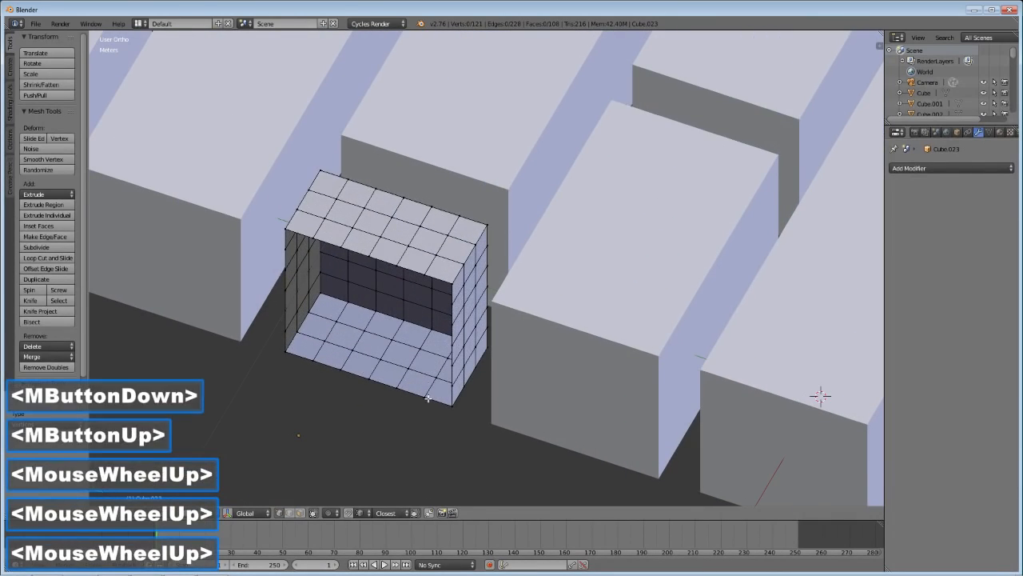
{"action": "right_click", "coordinate": [423, 398]}
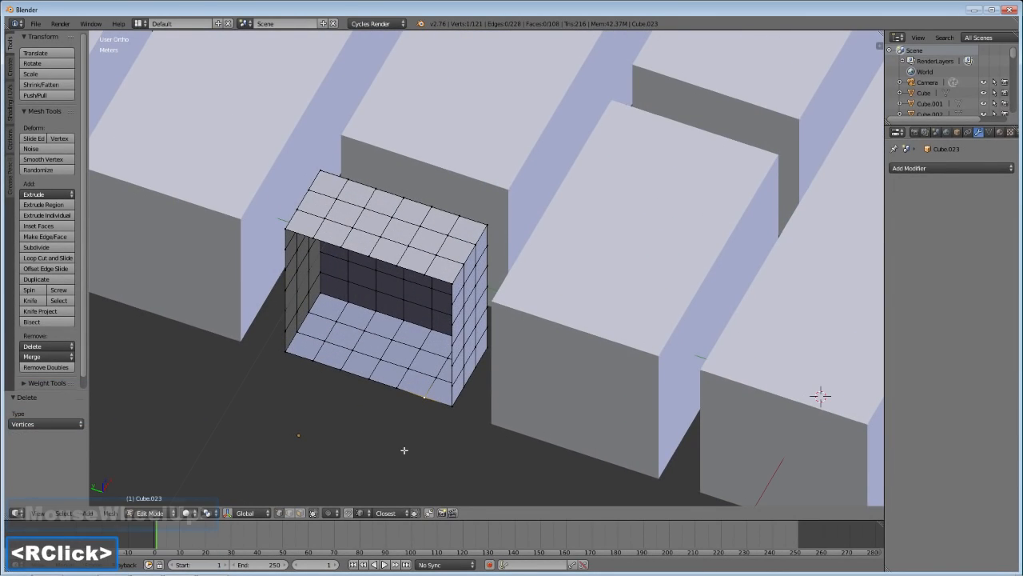
{"action": "left_click", "coordinate": [349, 513]}
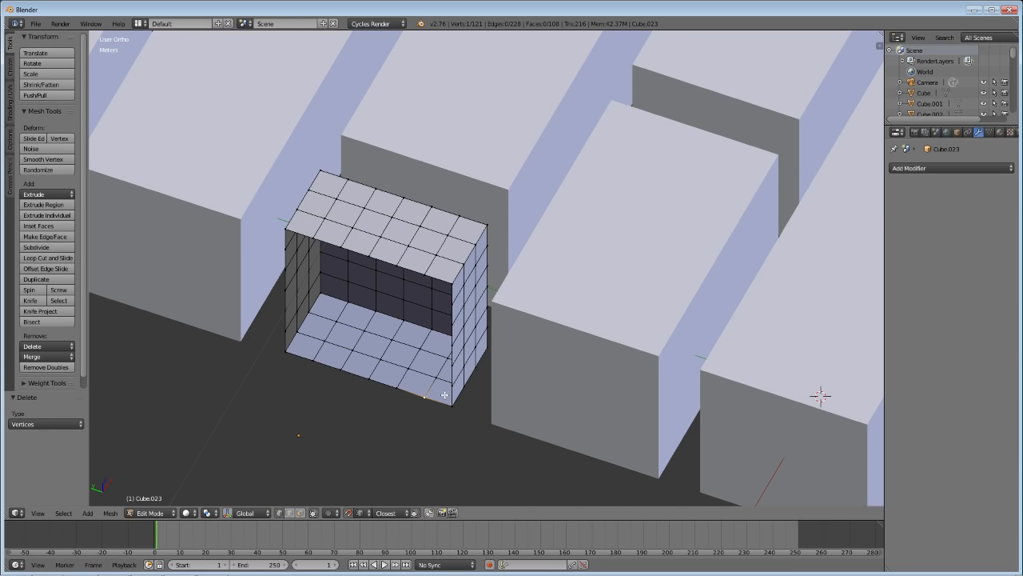
{"action": "key", "text": "e"}
{"action": "key", "text": "z"}
{"action": "left_click", "coordinate": [386, 389]}
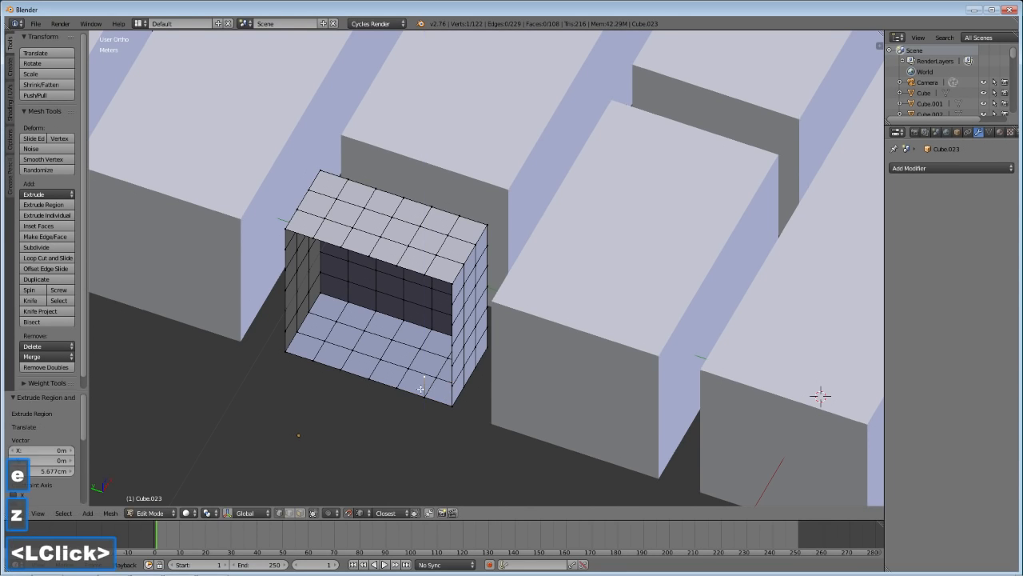
Step: Extrude the second inner vertex of the open end's bottom edge 5.677 cm along Z, and select the middle vertex beside it
{"action": "right_click", "coordinate": [408, 384]}
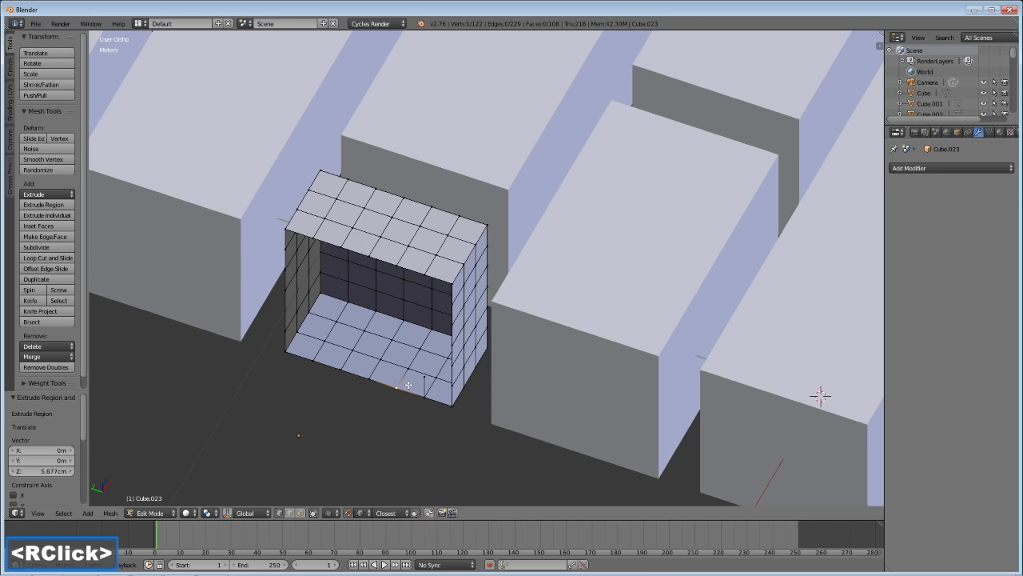
{"action": "key", "text": "e"}
{"action": "key", "text": "z"}
{"action": "left_click", "coordinate": [392, 376]}
{"action": "right_click", "coordinate": [385, 380]}
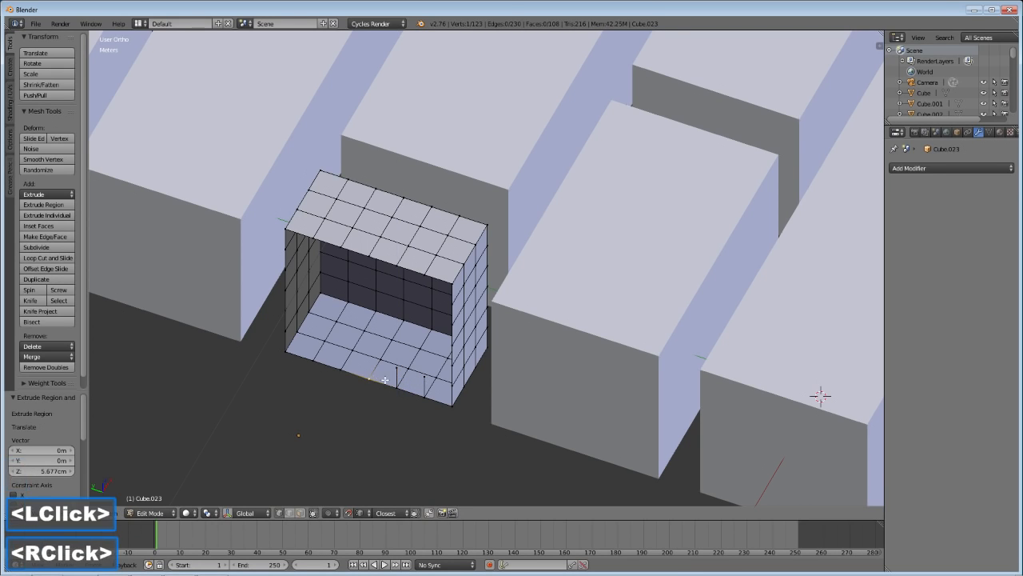
{"action": "type", "text": "rz90"}
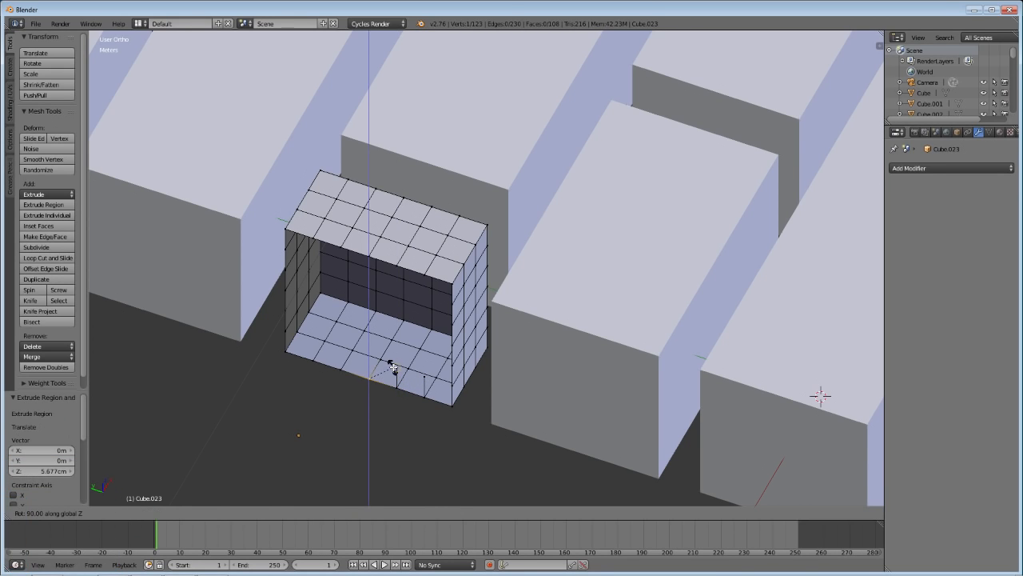
{"action": "right_click", "coordinate": [393, 367]}
{"action": "key", "text": "g"}
{"action": "key", "text": "z"}
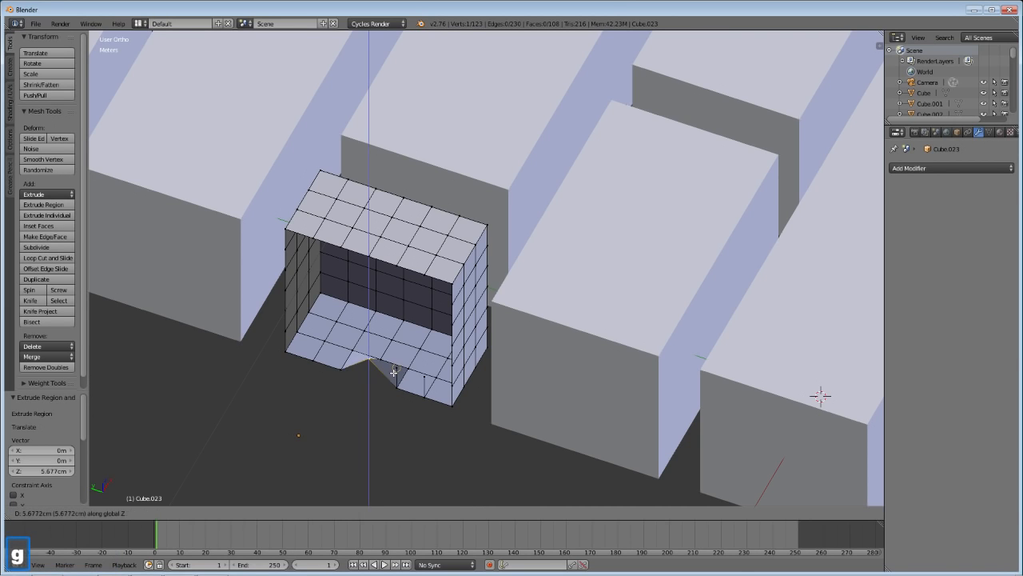
{"action": "right_click", "coordinate": [400, 370]}
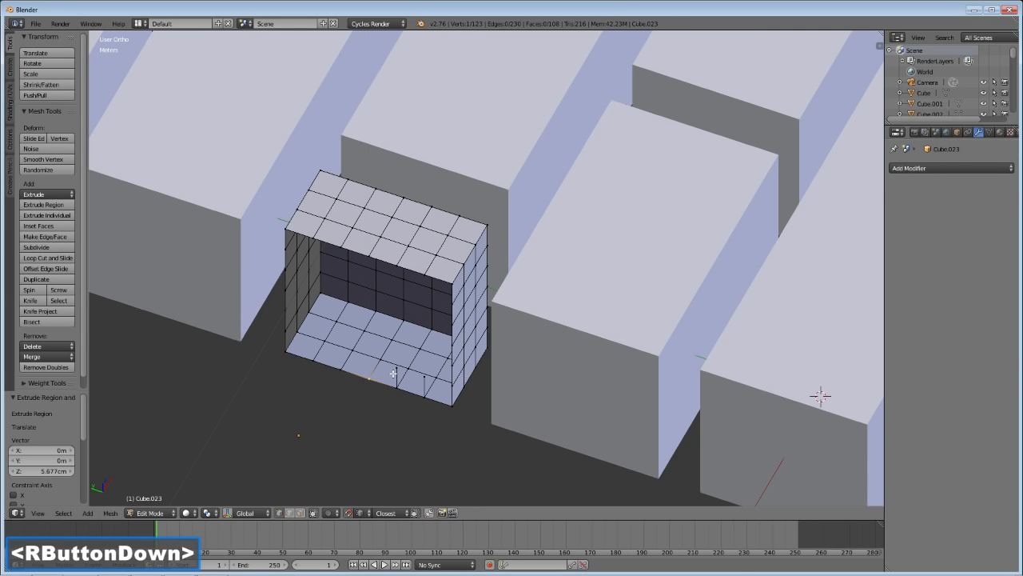
Step: Extrude the middle vertex and the two remaining inner vertices of the open end's bottom edge 5.677 cm along Z each
{"action": "key", "text": "e"}
{"action": "key", "text": "z"}
{"action": "left_click", "coordinate": [392, 371]}
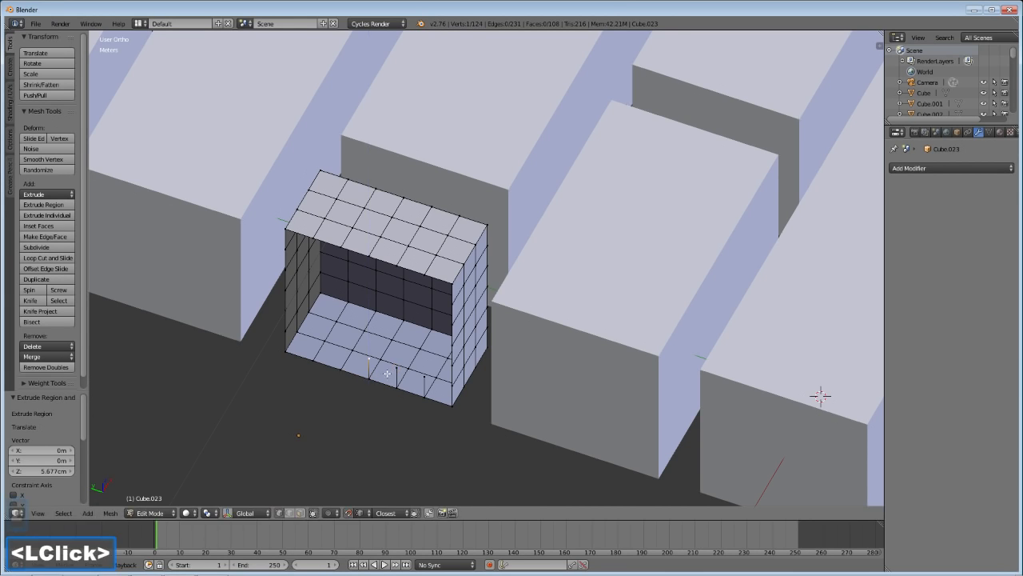
{"action": "right_click", "coordinate": [346, 364]}
{"action": "key", "text": "e"}
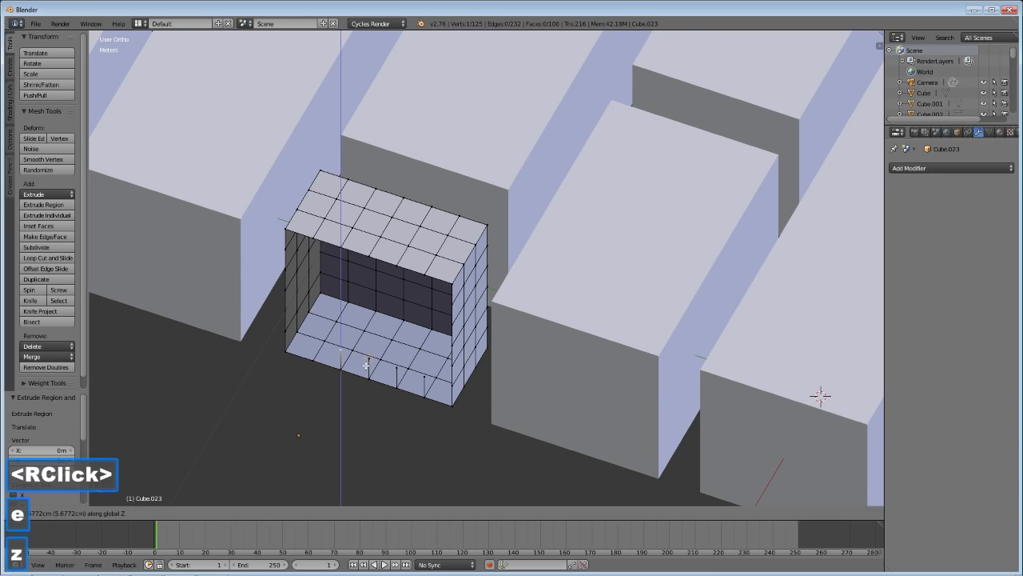
{"action": "key", "text": "z"}
{"action": "left_click", "coordinate": [321, 360]}
{"action": "right_click", "coordinate": [313, 359]}
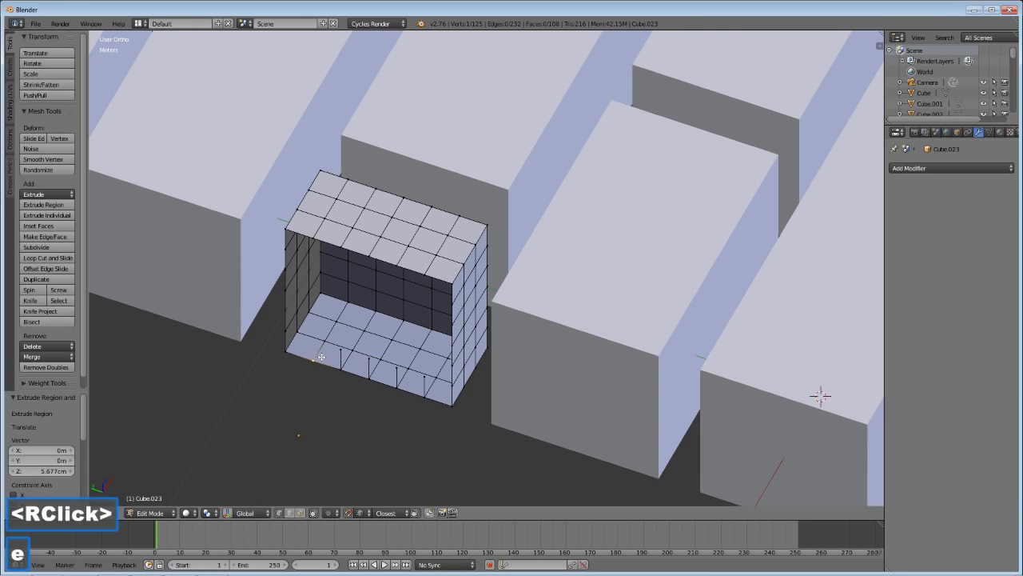
{"action": "key", "text": "e"}
{"action": "key", "text": "z"}
{"action": "left_click", "coordinate": [337, 354]}
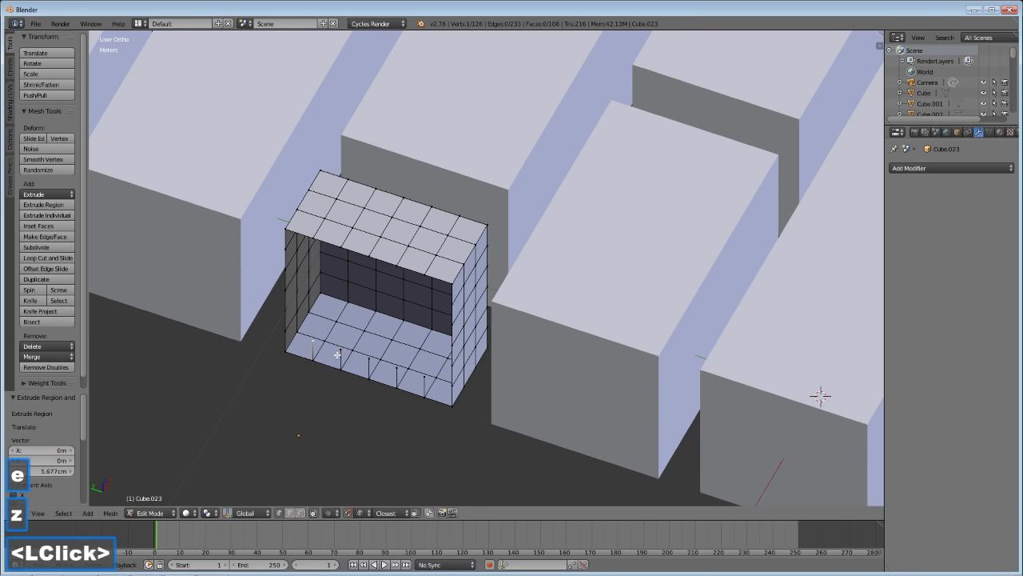
Step: Fill the first two quads of the bottom row across the brick's open end, starting from the left corner
{"action": "right_click", "coordinate": [295, 332], "text": "shift"}
{"action": "right_click", "coordinate": [301, 331], "text": "shift"}
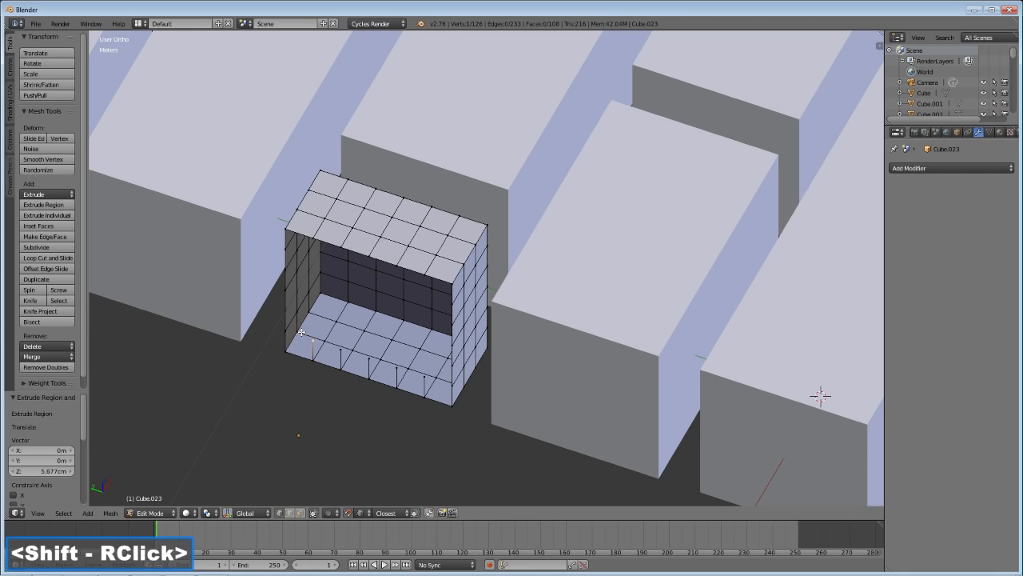
{"action": "key", "text": "f"}
{"action": "key", "text": "a"}
{"action": "right_click", "coordinate": [337, 356]}
{"action": "right_click", "coordinate": [338, 354], "text": "shift"}
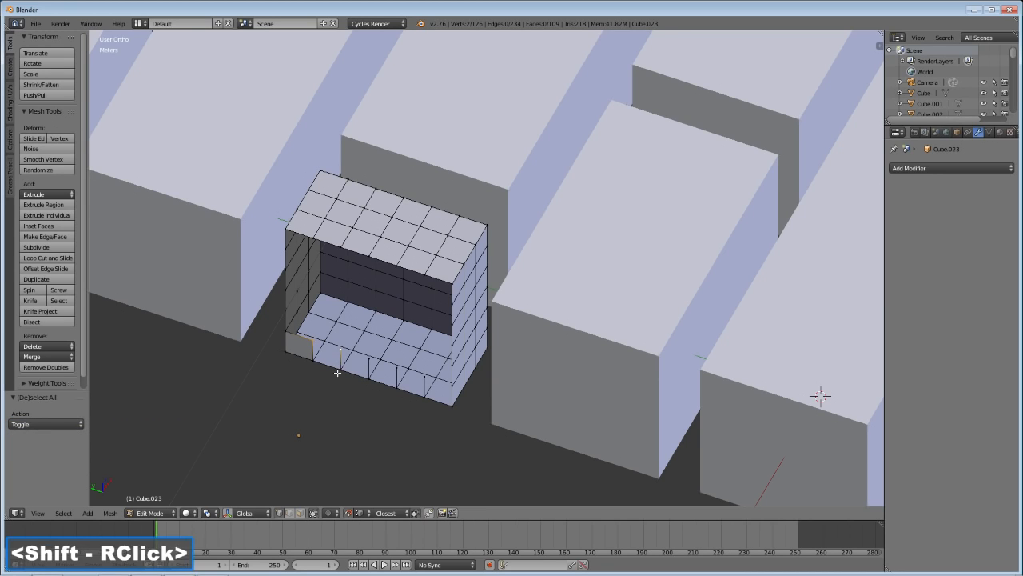
{"action": "right_click", "coordinate": [338, 371], "text": "shift"}
{"action": "right_click", "coordinate": [319, 360], "text": "shift"}
{"action": "key", "text": "f"}
{"action": "key", "text": "a"}
Step: Fill the third and fourth quads of the bottom row across the brick's open end
{"action": "right_click", "coordinate": [343, 365]}
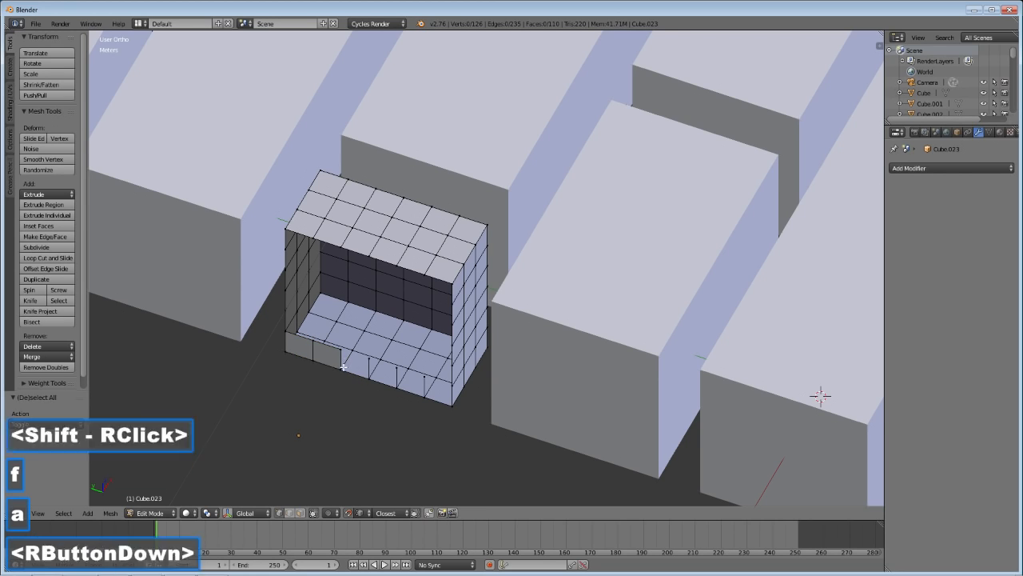
{"action": "right_click", "coordinate": [342, 352], "text": "shift"}
{"action": "right_click", "coordinate": [375, 364], "text": "shift"}
{"action": "right_click", "coordinate": [369, 377], "text": "shift"}
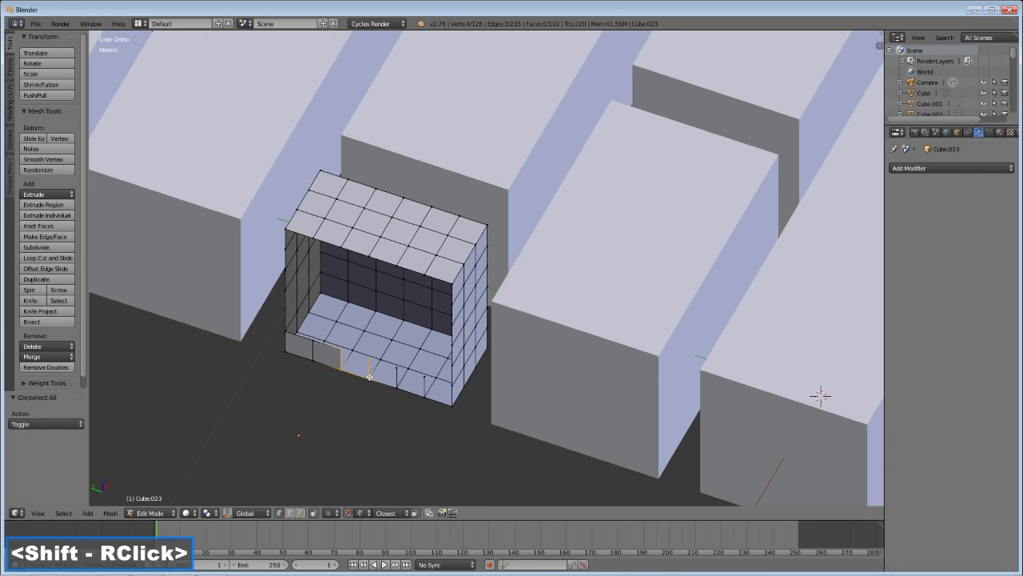
{"action": "key", "text": "f"}
{"action": "key", "text": "a"}
{"action": "right_click", "coordinate": [370, 365]}
{"action": "right_click", "coordinate": [369, 377], "text": "shift"}
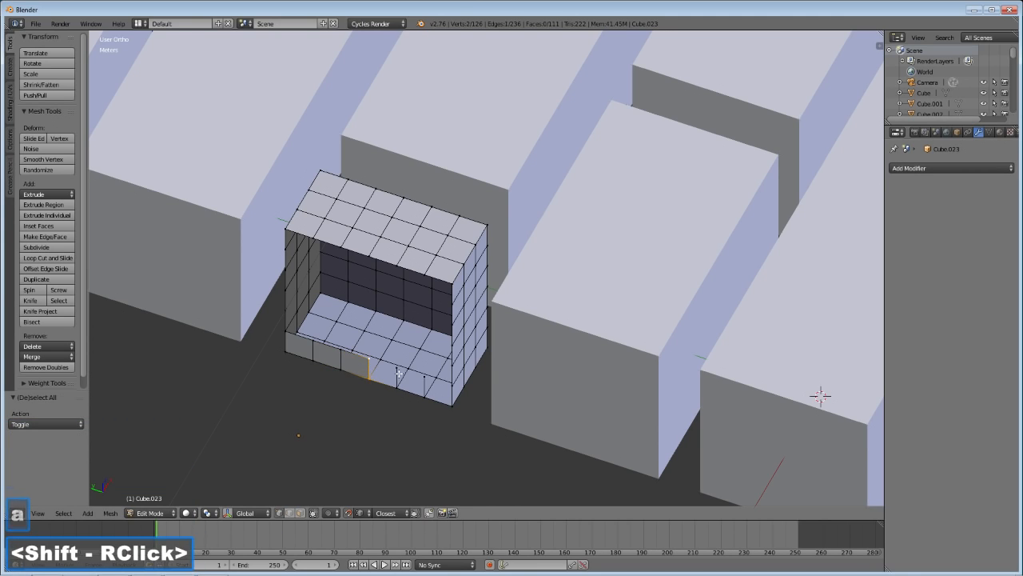
{"action": "right_click", "coordinate": [398, 382], "text": "shift"}
{"action": "key", "text": "f"}
{"action": "key", "text": "a"}
Step: Fill the last two quads of the bottom row, reaching the right corner of the brick's open end
{"action": "right_click", "coordinate": [397, 373]}
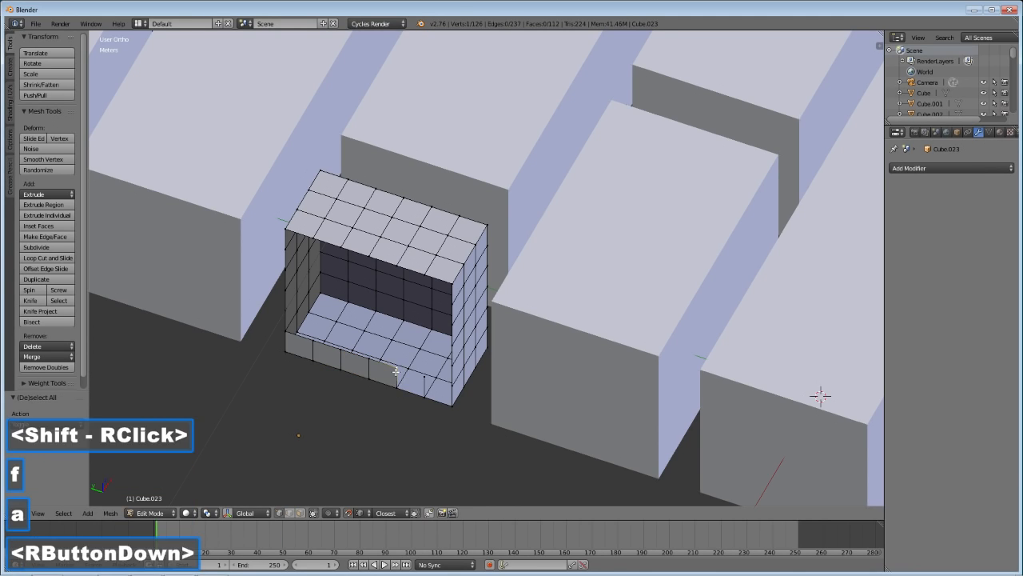
{"action": "right_click", "coordinate": [397, 386], "text": "shift"}
{"action": "right_click", "coordinate": [422, 397], "text": "shift"}
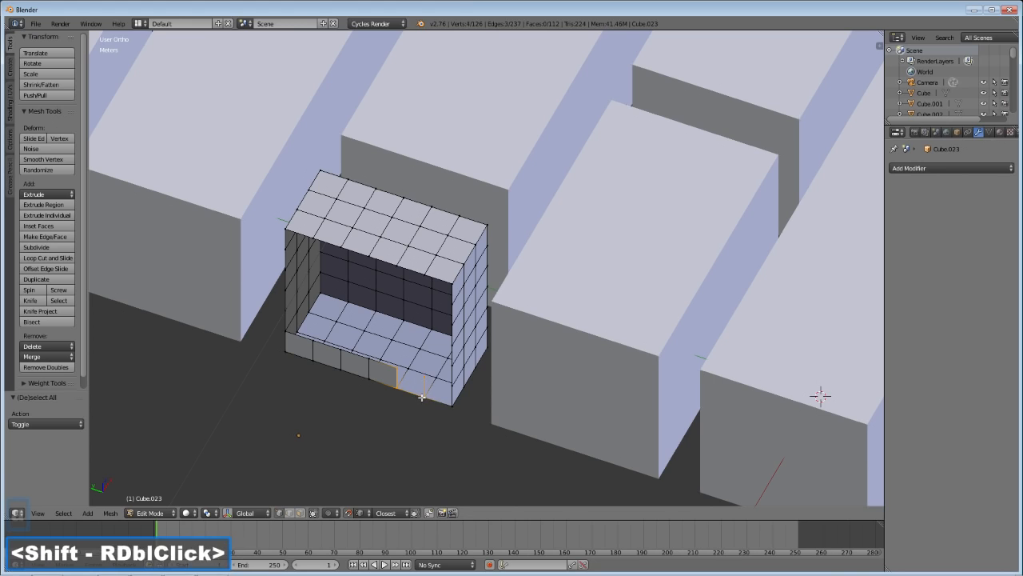
{"action": "key", "text": "f"}
{"action": "key", "text": "a"}
{"action": "right_click", "coordinate": [424, 376]}
{"action": "right_click", "coordinate": [423, 395], "text": "shift"}
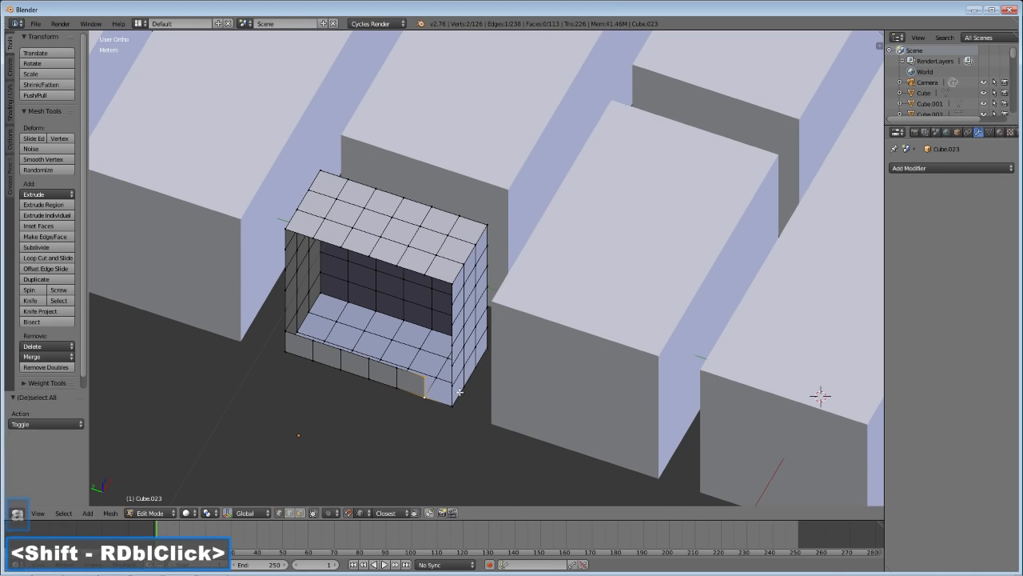
{"action": "right_click", "coordinate": [455, 387], "text": "shift"}
{"action": "right_click", "coordinate": [452, 404], "text": "shift"}
{"action": "key", "text": "f"}
{"action": "key", "text": "a"}
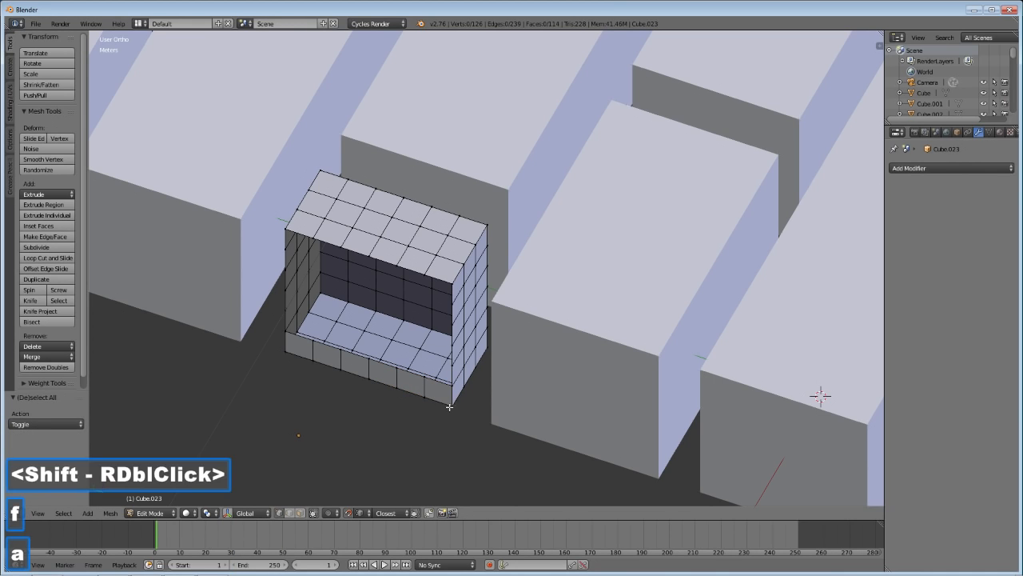
Step: Enable AutoMerge editing and duplicate the six faces of the filled bottom row 5.677 cm up along Z
{"action": "left_click", "coordinate": [429, 512]}
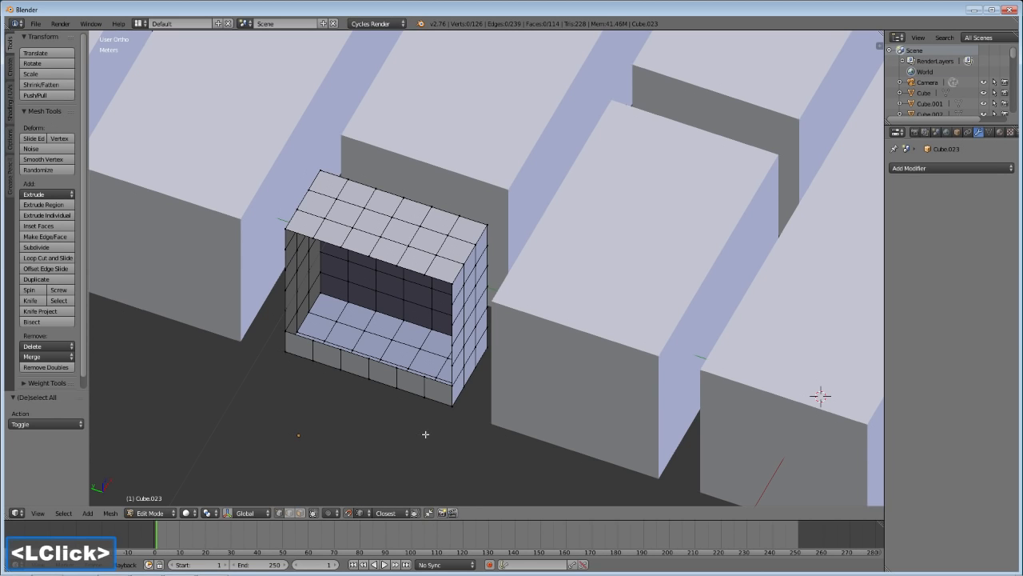
{"action": "left_click", "coordinate": [301, 513]}
{"action": "right_click", "coordinate": [299, 345]}
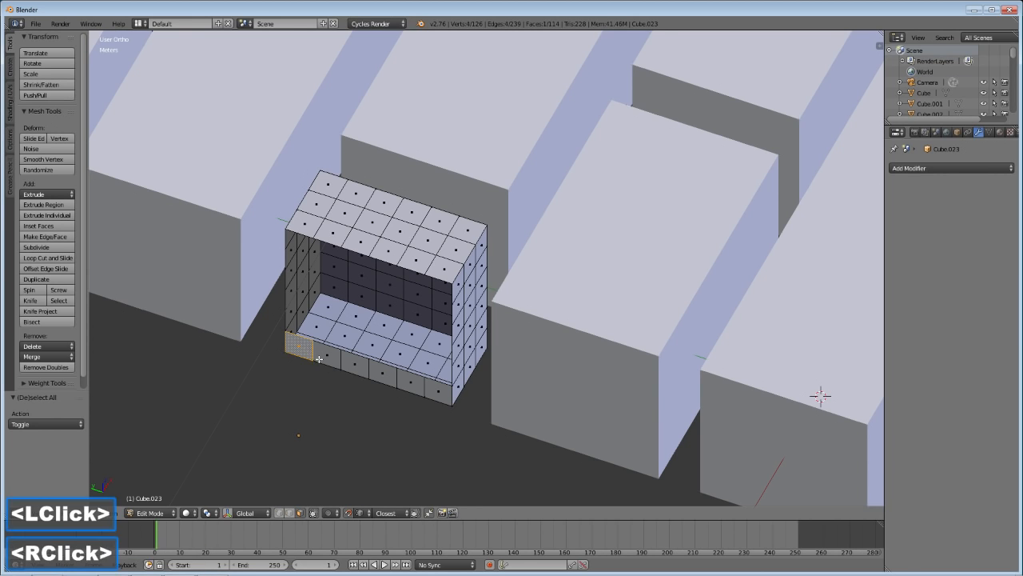
{"action": "right_click", "coordinate": [326, 352], "text": "shift"}
{"action": "right_click", "coordinate": [367, 369], "text": "shift"}
{"action": "right_click", "coordinate": [384, 374], "text": "shift"}
{"action": "right_click", "coordinate": [411, 383], "text": "shift"}
{"action": "right_click", "coordinate": [452, 392], "text": "shift"}
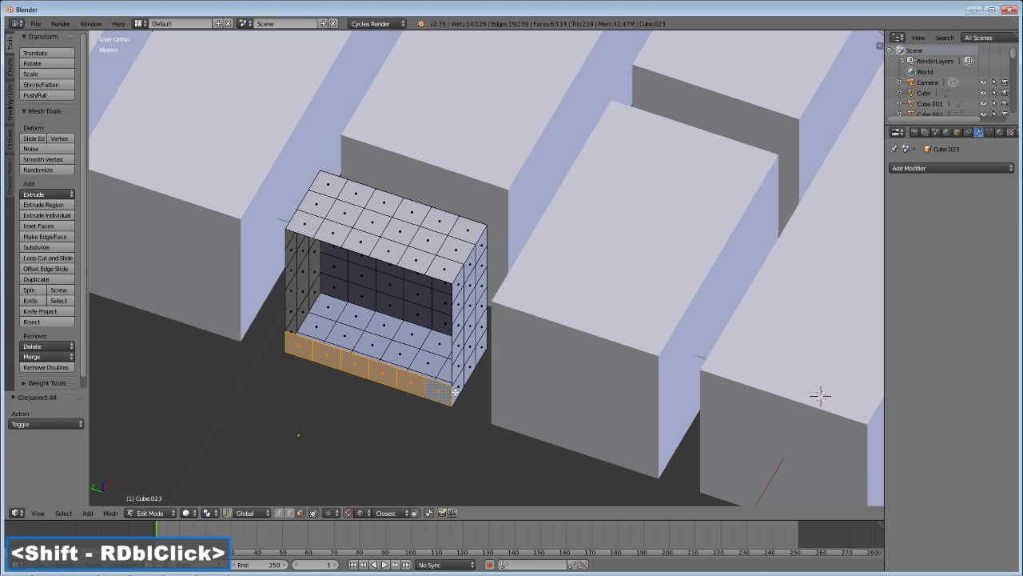
{"action": "key", "text": "shift+d"}
{"action": "key", "text": "z"}
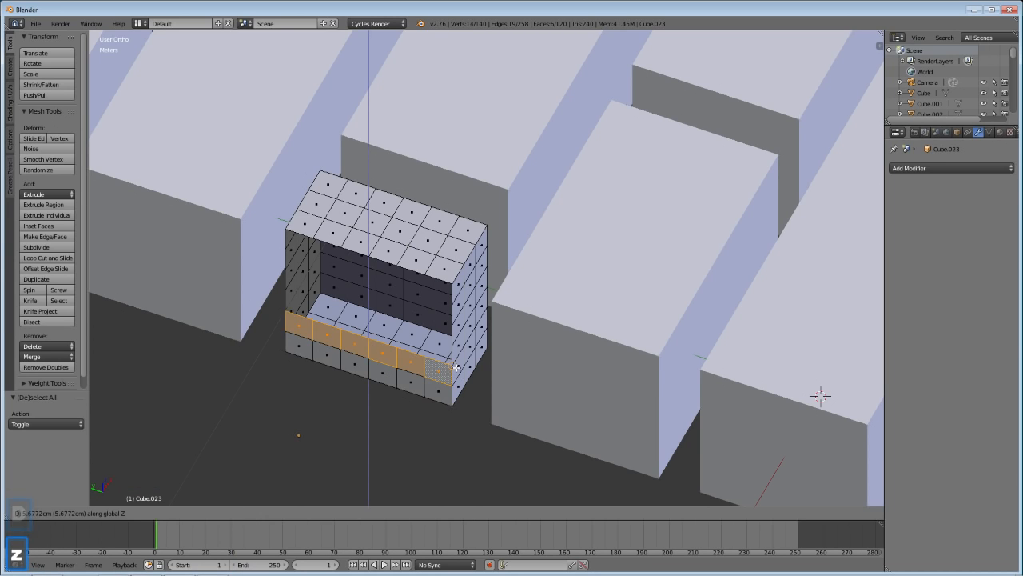
{"action": "left_click", "coordinate": [457, 367]}
Step: Duplicate the second row of six end faces 5.677 cm up along Z to build the third row
{"action": "right_click", "coordinate": [442, 369]}
{"action": "right_click", "coordinate": [411, 361], "text": "shift"}
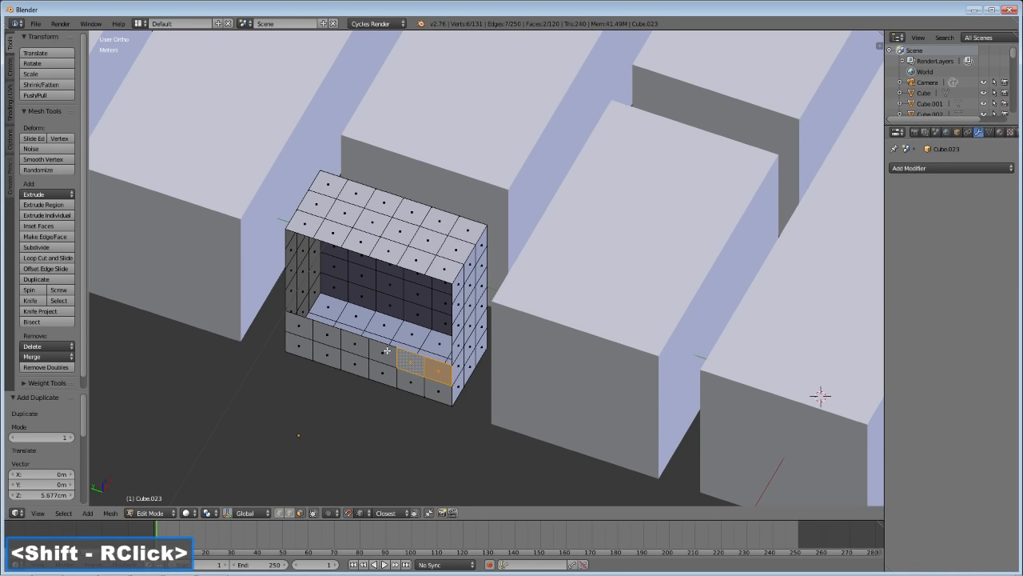
{"action": "right_click", "coordinate": [382, 352], "text": "shift"}
{"action": "right_click", "coordinate": [354, 344], "text": "shift"}
{"action": "right_click", "coordinate": [331, 340], "text": "shift"}
{"action": "right_click", "coordinate": [298, 334], "text": "shift"}
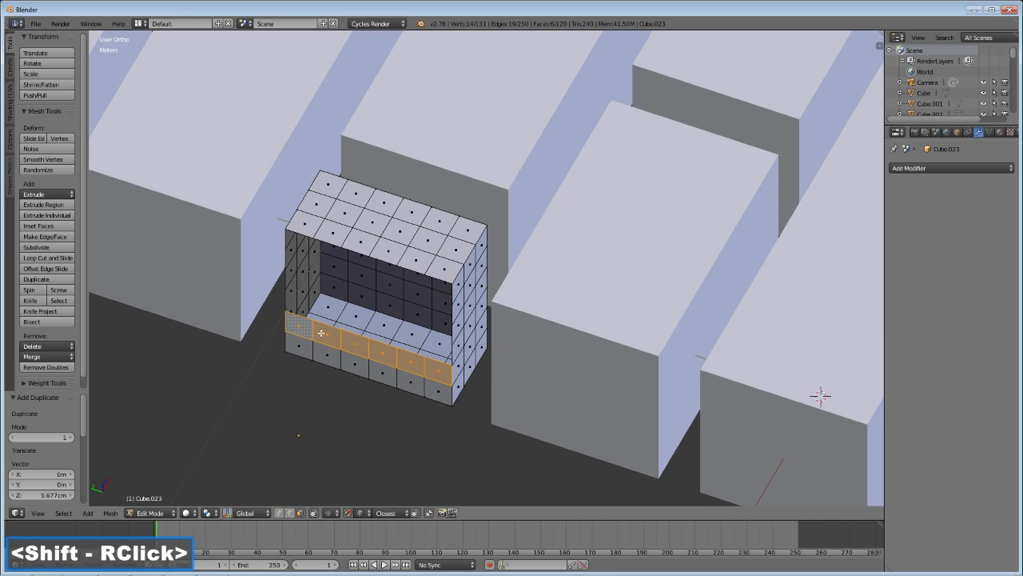
{"action": "scroll", "coordinate": [320, 332], "scroll_direction": "up", "scroll_amount": 5}
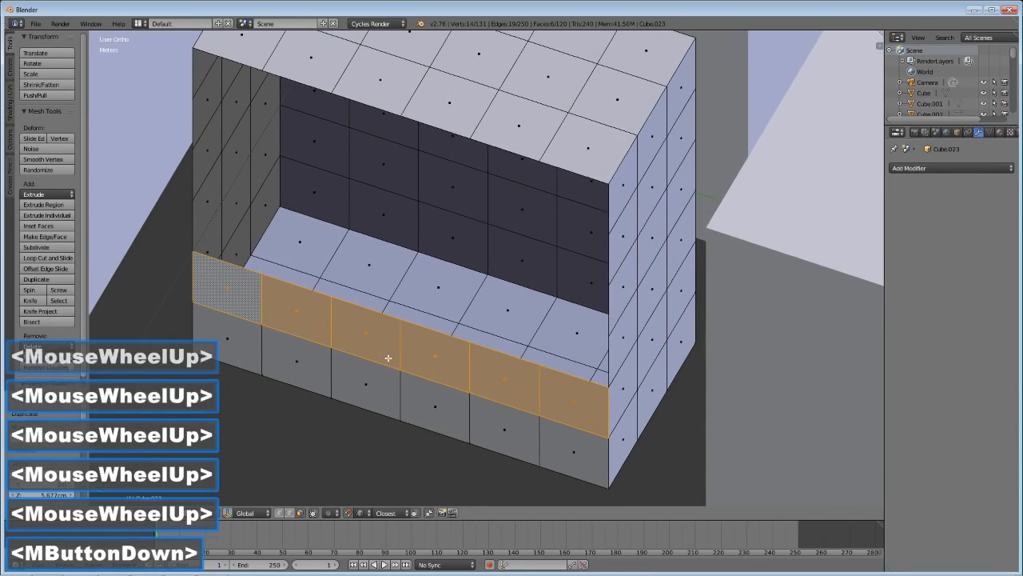
{"action": "middle_click_drag", "start_coordinate": [387, 357], "coordinate": [391, 364]}
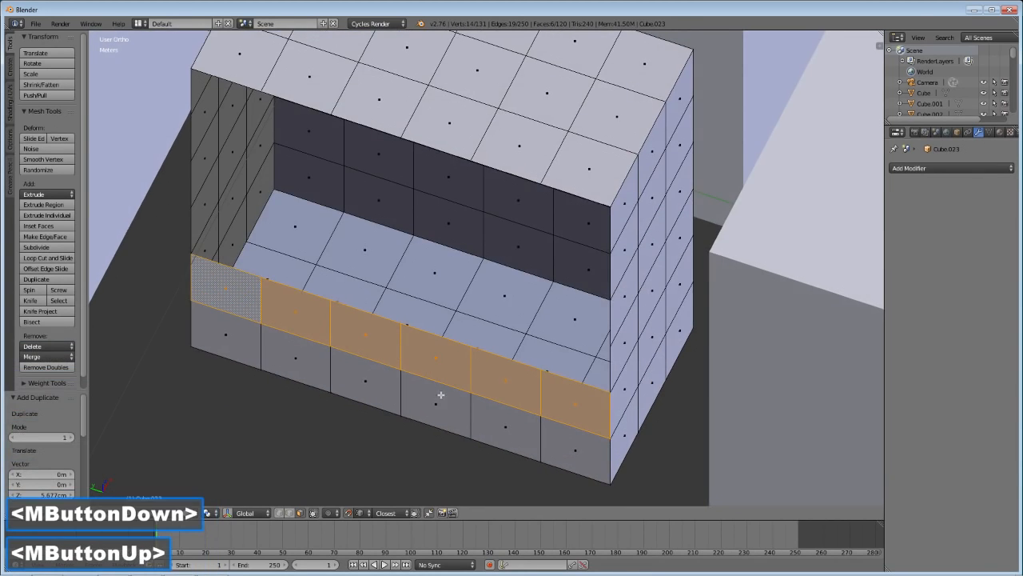
{"action": "scroll", "coordinate": [441, 395], "scroll_direction": "down", "scroll_amount": 2}
{"action": "middle_click_drag", "start_coordinate": [453, 405], "coordinate": [502, 403], "text": "shift"}
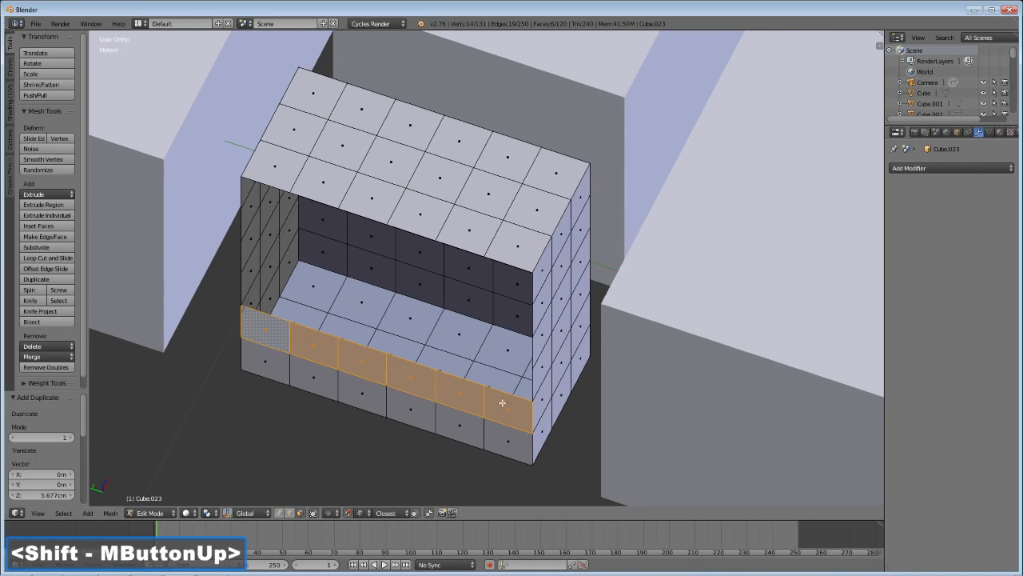
{"action": "key", "text": "shift+d"}
{"action": "key", "text": "z"}
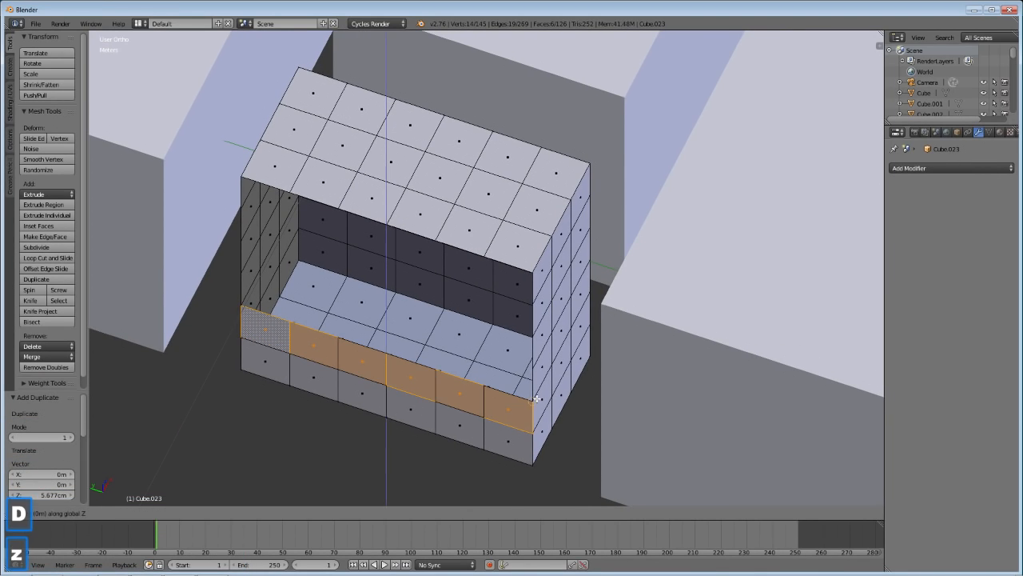
{"action": "left_click", "coordinate": [536, 373]}
Step: Duplicate the third row of six end faces 5.677 cm up along Z to build the fourth row
{"action": "right_click", "coordinate": [496, 382]}
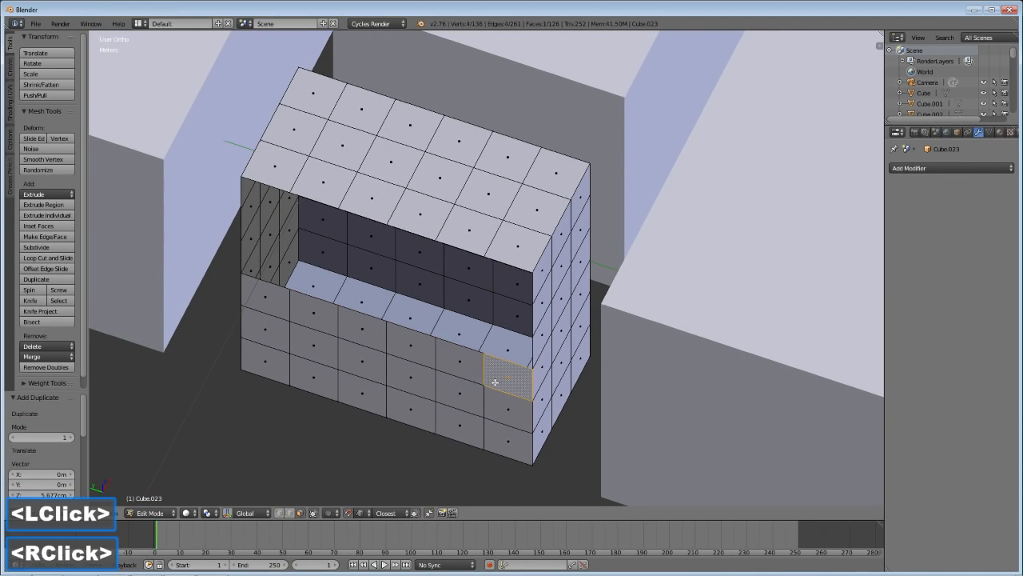
{"action": "right_click", "coordinate": [467, 346]}
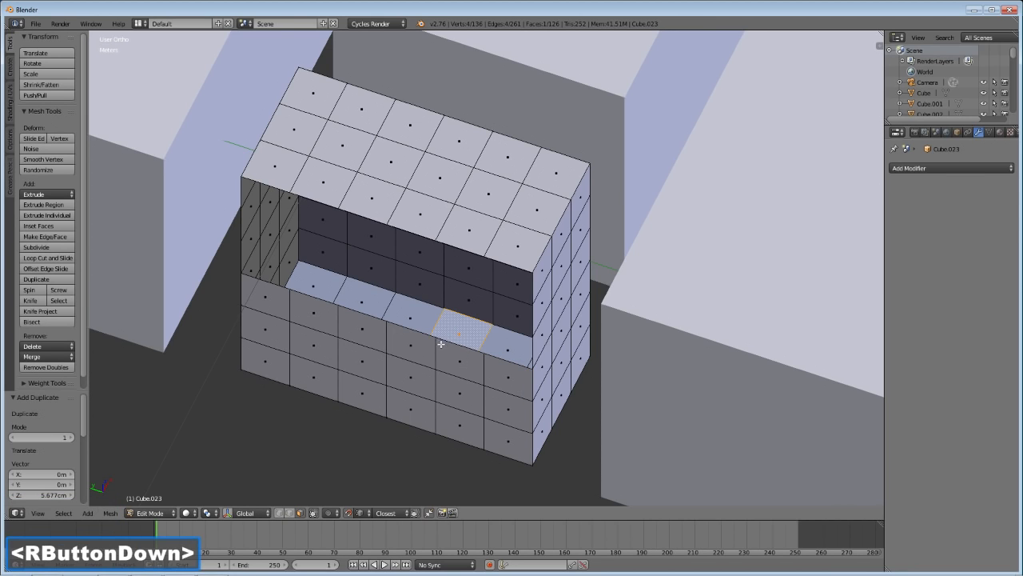
{"action": "right_click", "coordinate": [512, 388]}
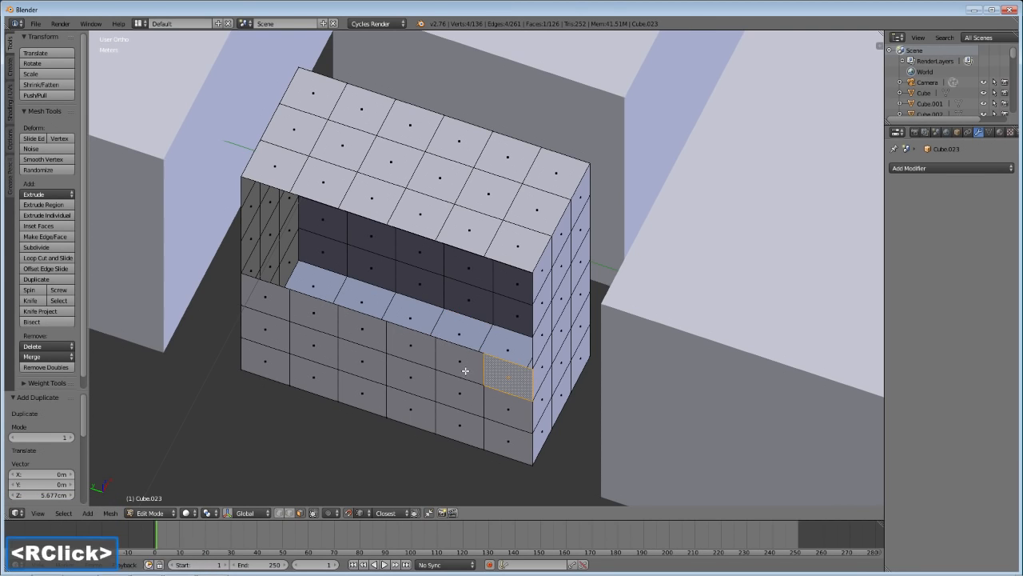
{"action": "right_click", "coordinate": [459, 361], "text": "shift"}
{"action": "right_click", "coordinate": [411, 345], "text": "shift"}
{"action": "right_click", "coordinate": [363, 329], "text": "shift"}
{"action": "right_click", "coordinate": [300, 313], "text": "shift"}
{"action": "right_click", "coordinate": [282, 311], "text": "shift"}
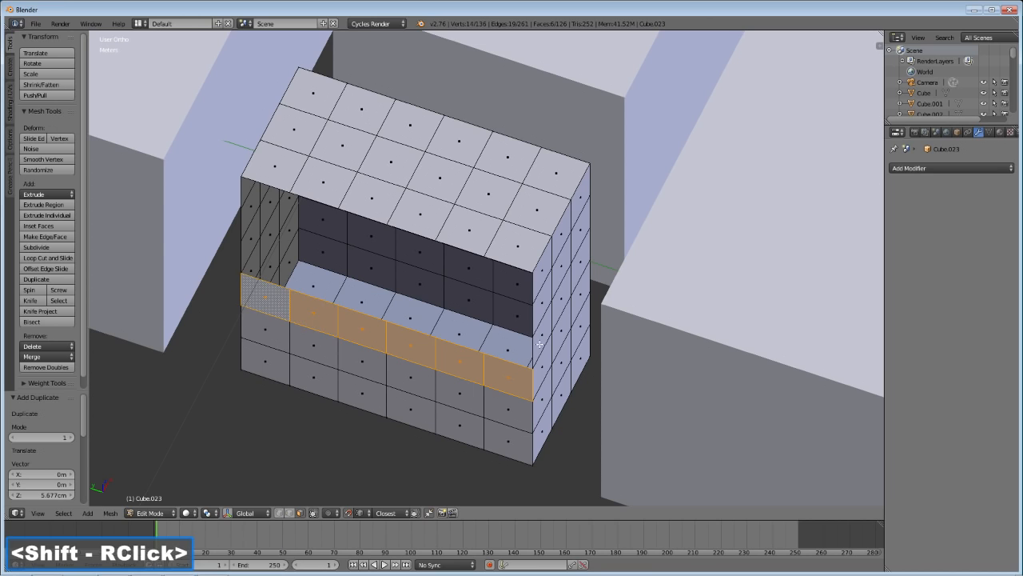
{"action": "key", "text": "shift+d"}
{"action": "key", "text": "z"}
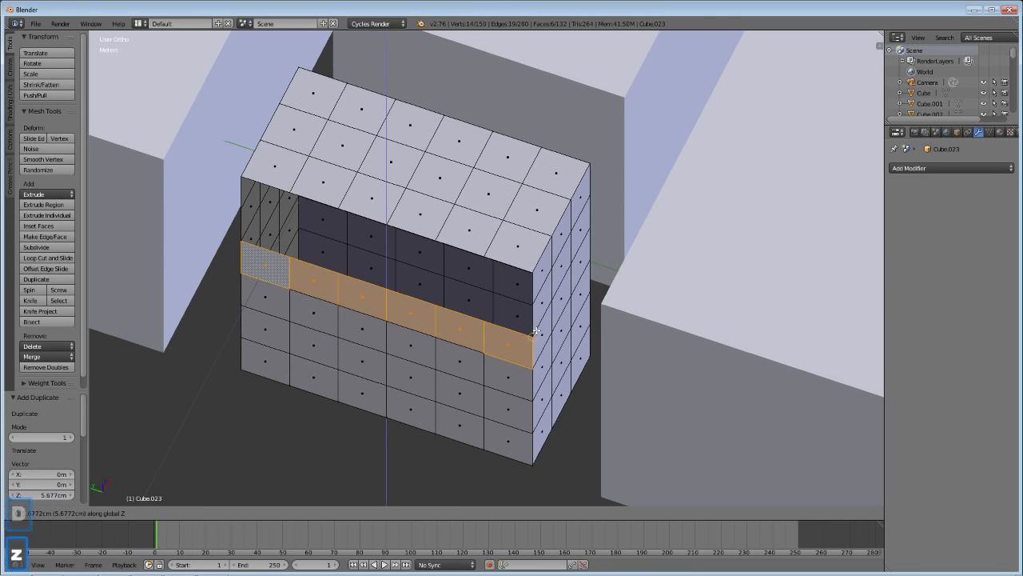
{"action": "left_click", "coordinate": [535, 331]}
Step: Duplicate the fourth row of six end faces 5.677 cm up along Z to build the fifth row
{"action": "right_click", "coordinate": [500, 345]}
{"action": "right_click", "coordinate": [459, 328], "text": "shift"}
{"action": "right_click", "coordinate": [411, 313], "text": "shift"}
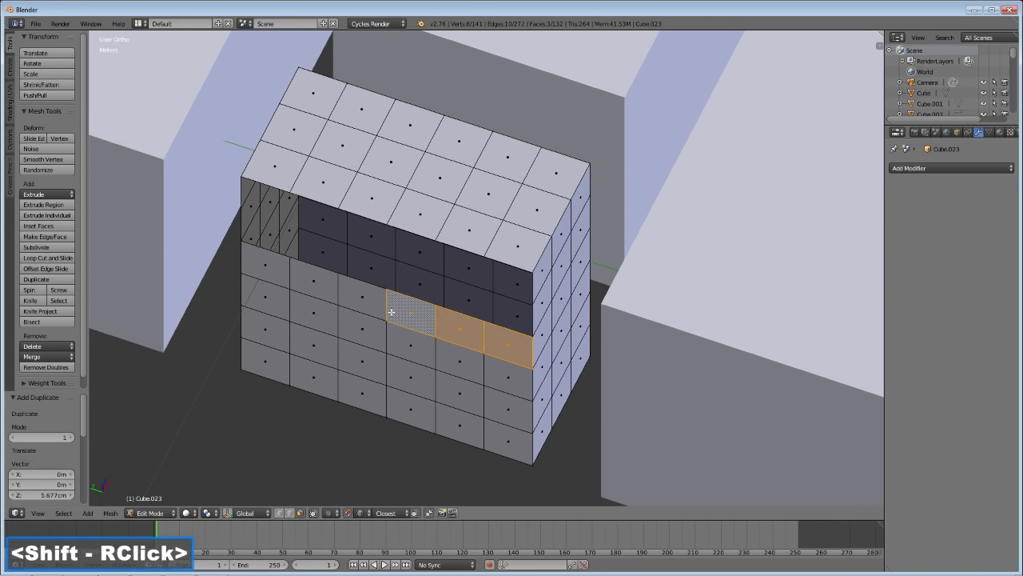
{"action": "right_click", "coordinate": [362, 297], "text": "shift"}
{"action": "right_click", "coordinate": [313, 280], "text": "shift"}
{"action": "right_click", "coordinate": [275, 281], "text": "shift"}
{"action": "key", "text": "shift+d"}
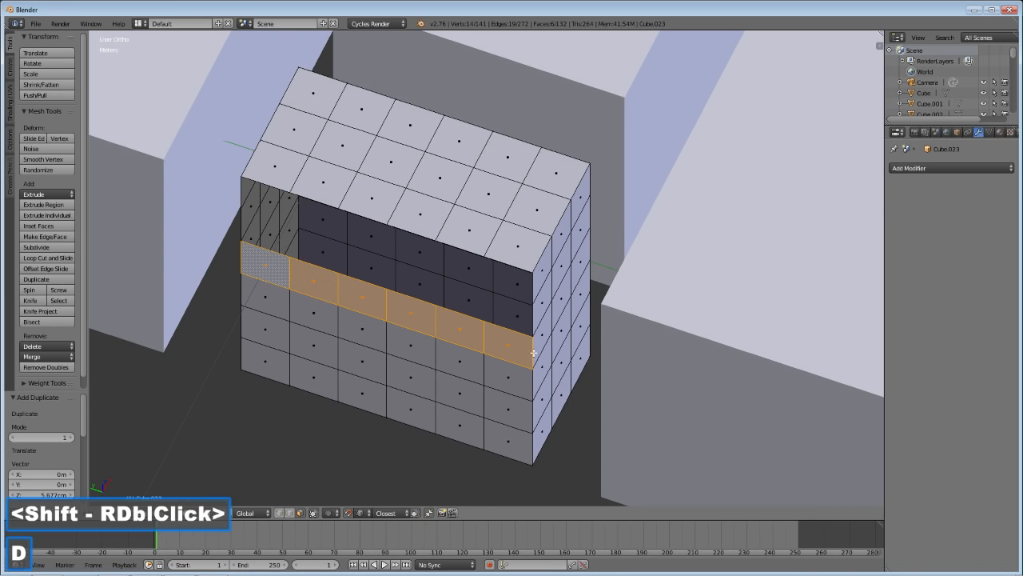
{"action": "key", "text": "z"}
{"action": "left_click", "coordinate": [535, 315]}
Step: Duplicate the fifth row of six end faces 5.677 cm up along Z to close the remaining gap under the top face
{"action": "right_click", "coordinate": [509, 313]}
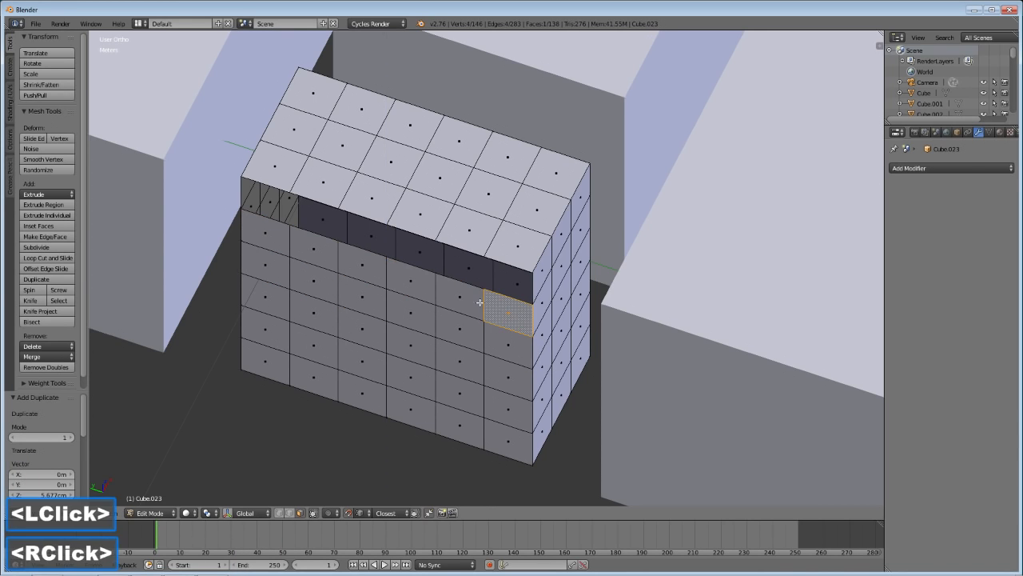
{"action": "right_click", "coordinate": [459, 298], "text": "shift"}
{"action": "right_click", "coordinate": [410, 281], "text": "shift"}
{"action": "right_click", "coordinate": [362, 265], "text": "shift"}
{"action": "right_click", "coordinate": [301, 250], "text": "shift"}
{"action": "right_click", "coordinate": [265, 233], "text": "shift"}
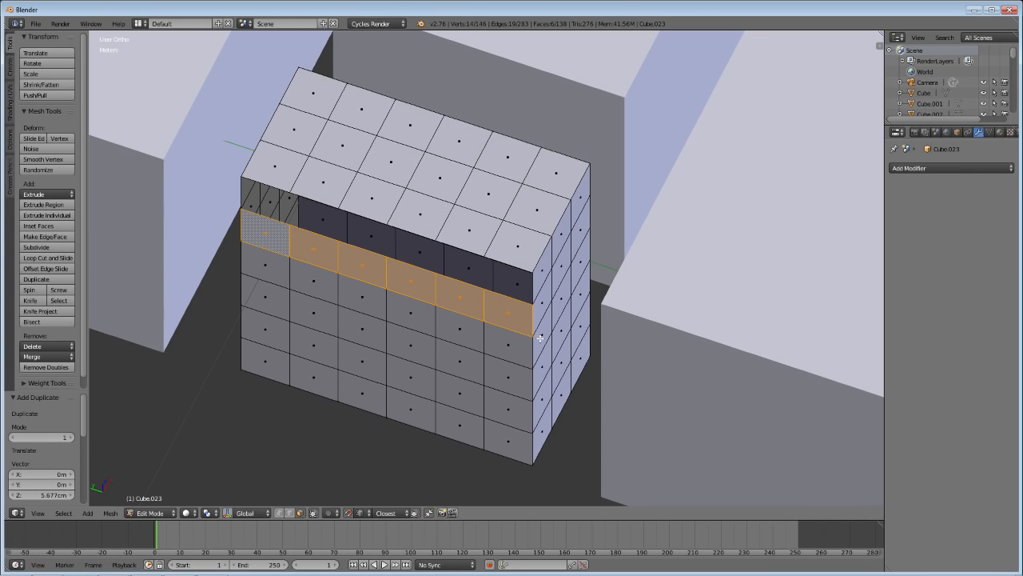
{"action": "key", "text": "shift+d"}
{"action": "key", "text": "z"}
{"action": "left_click", "coordinate": [532, 277]}
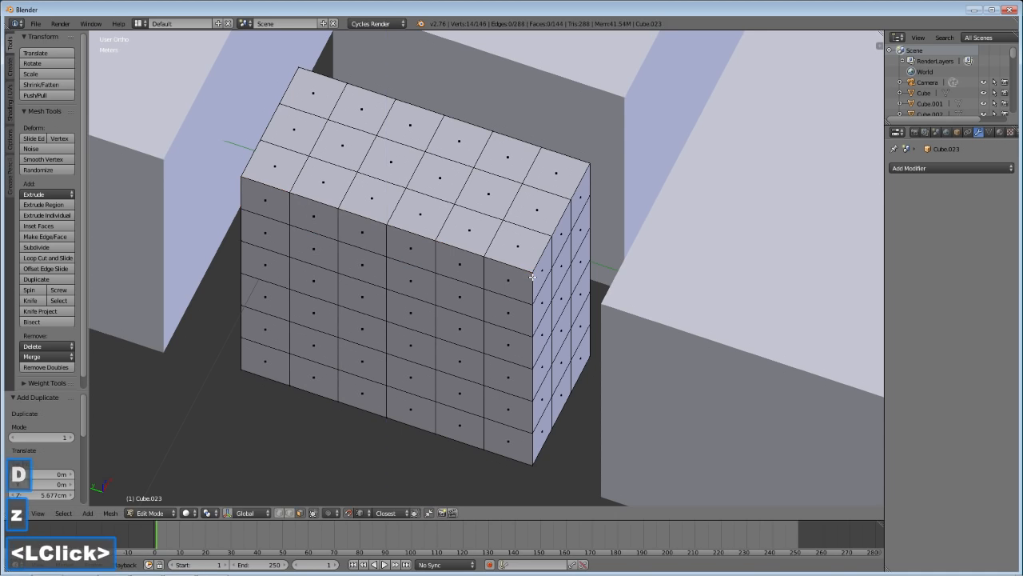
Step: In top view, move the selected outer-end vertices about 1.035 cm outward along X, flush with the neighbouring bricks, and return to Object Mode
{"action": "middle_click_drag", "start_coordinate": [507, 363], "coordinate": [469, 406]}
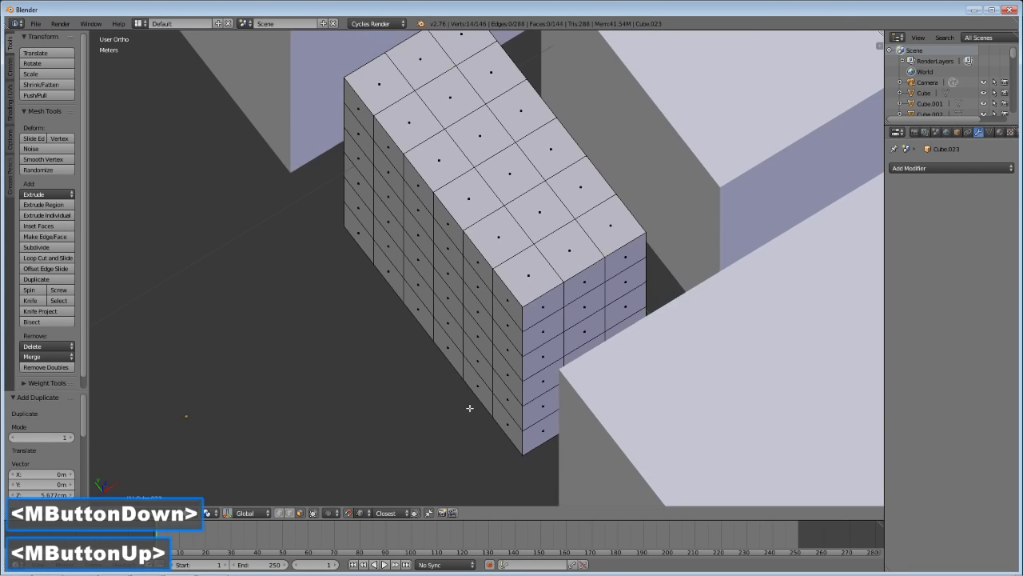
{"action": "key", "text": "7"}
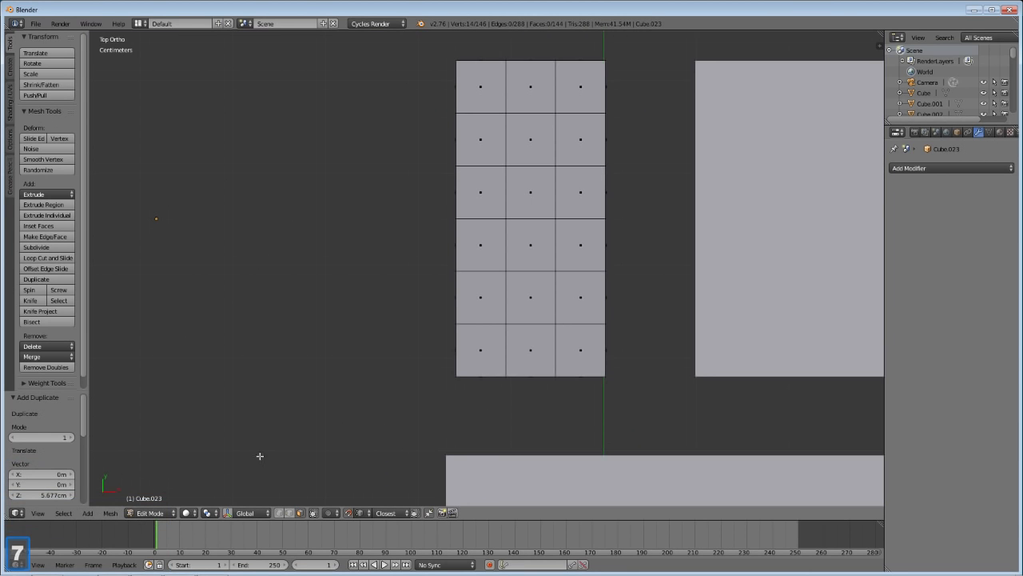
{"action": "left_click", "coordinate": [279, 512]}
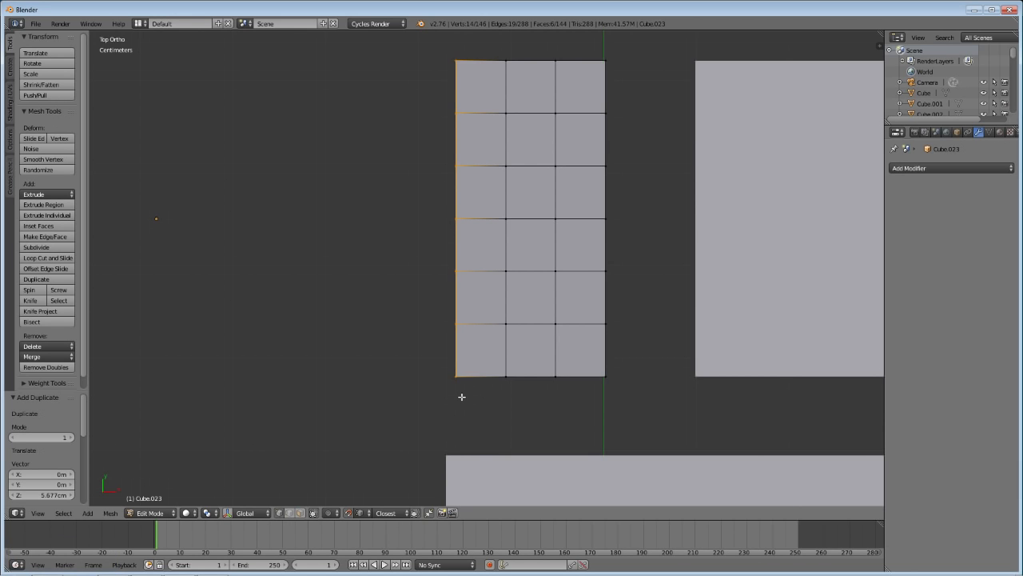
{"action": "key", "text": "g"}
{"action": "key", "text": "x"}
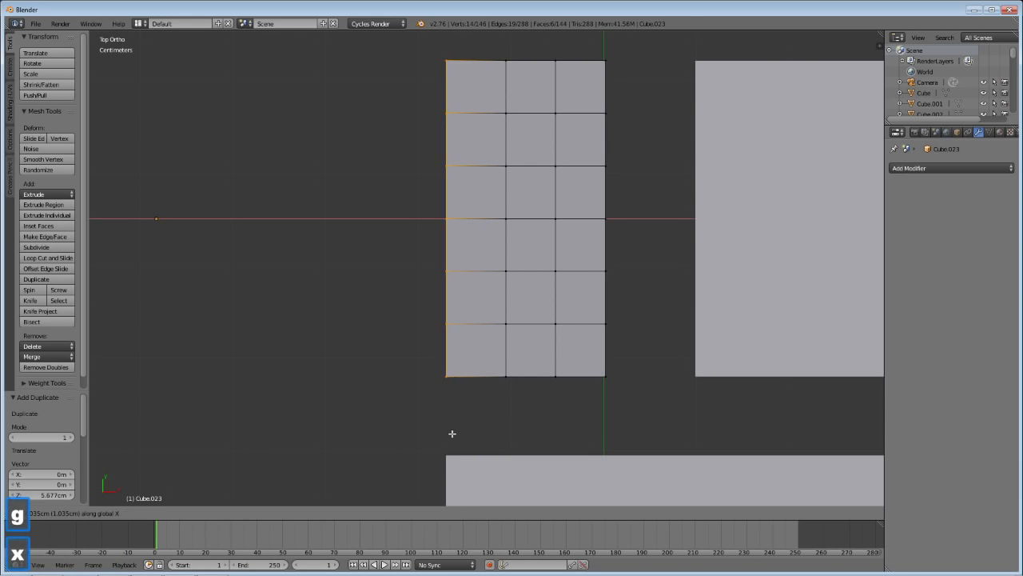
{"action": "left_click", "coordinate": [446, 460]}
{"action": "scroll", "coordinate": [466, 402], "scroll_direction": "down", "scroll_amount": 4}
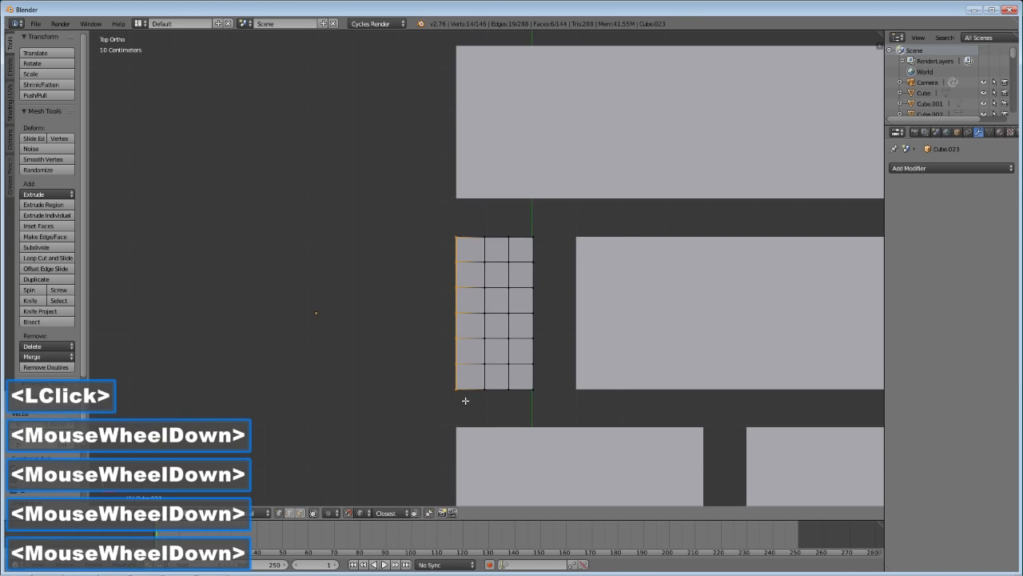
{"action": "key", "text": "Tab"}
{"action": "scroll", "coordinate": [466, 404], "scroll_direction": "down", "scroll_amount": 6}
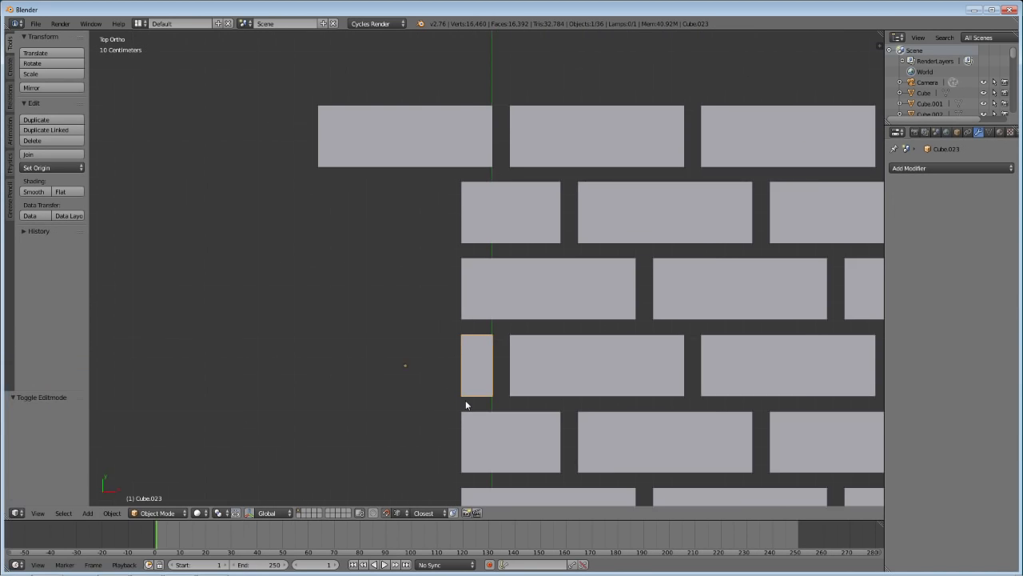
Step: Delete the full-length brick that overhangs the wall's edge at the start of the top row
{"action": "middle_click_drag", "start_coordinate": [466, 446], "coordinate": [449, 380], "text": "shift"}
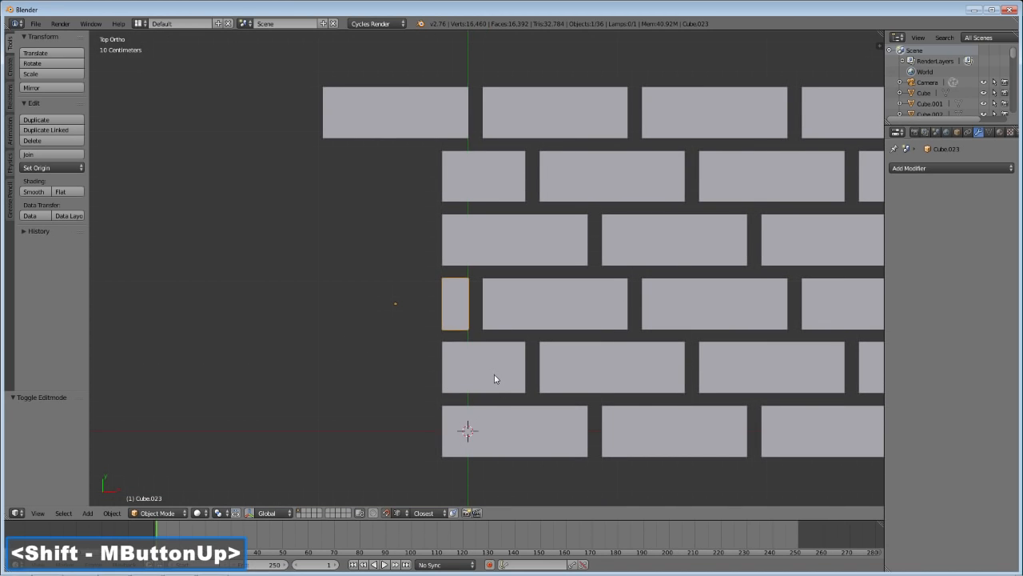
{"action": "middle_click_drag", "start_coordinate": [453, 304], "coordinate": [439, 374], "text": "shift"}
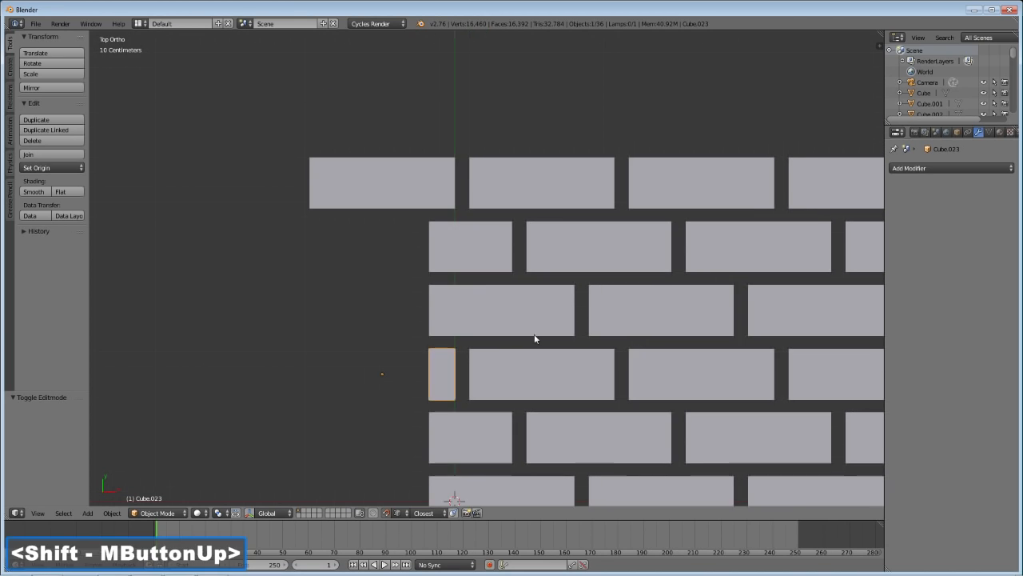
{"action": "right_click", "coordinate": [417, 188]}
{"action": "key", "text": "x"}
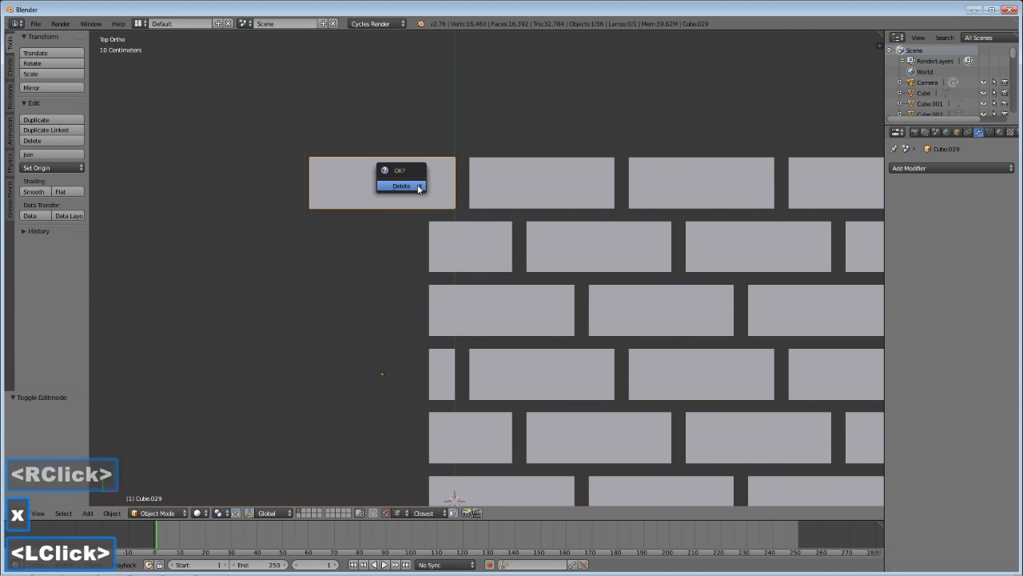
{"action": "left_click", "coordinate": [418, 191]}
Step: Duplicate the short cut brick, move the copy 1.277 m along Y into the top row's gap, and deselect everything
{"action": "right_click", "coordinate": [452, 372]}
{"action": "key", "text": "shift+d"}
{"action": "key", "text": "z"}
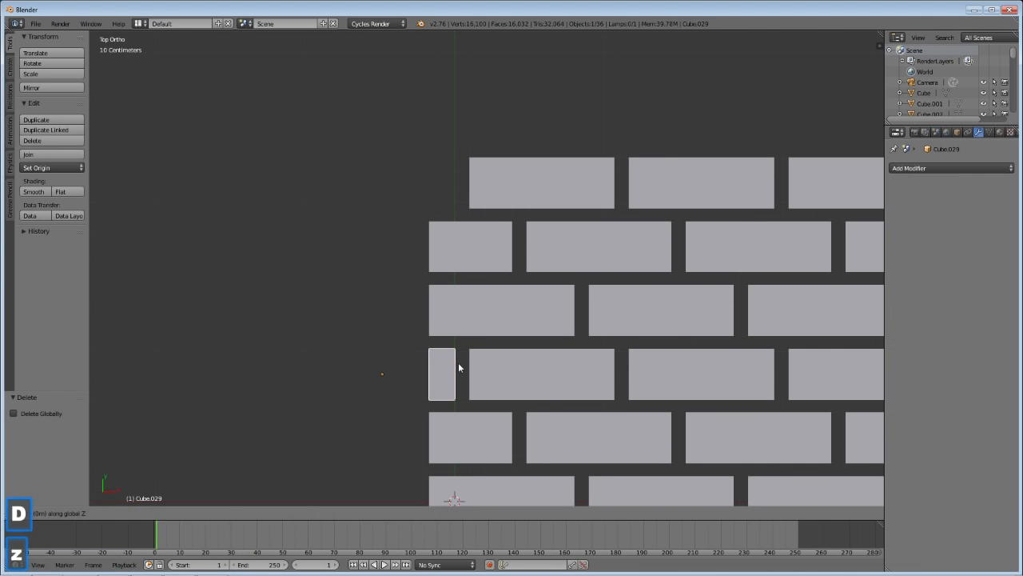
{"action": "right_click", "coordinate": [460, 374]}
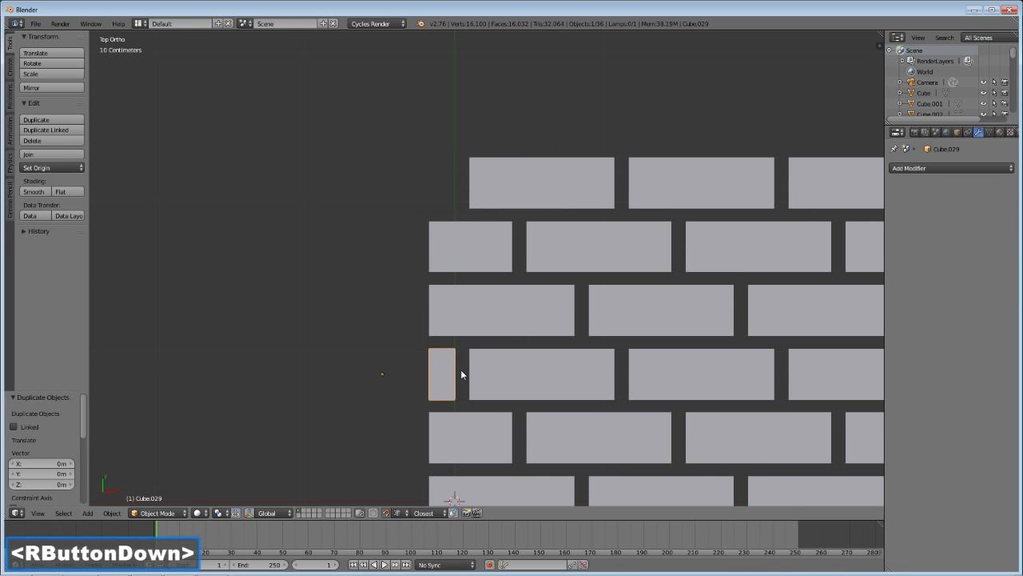
{"action": "key", "text": "g"}
{"action": "key", "text": "y"}
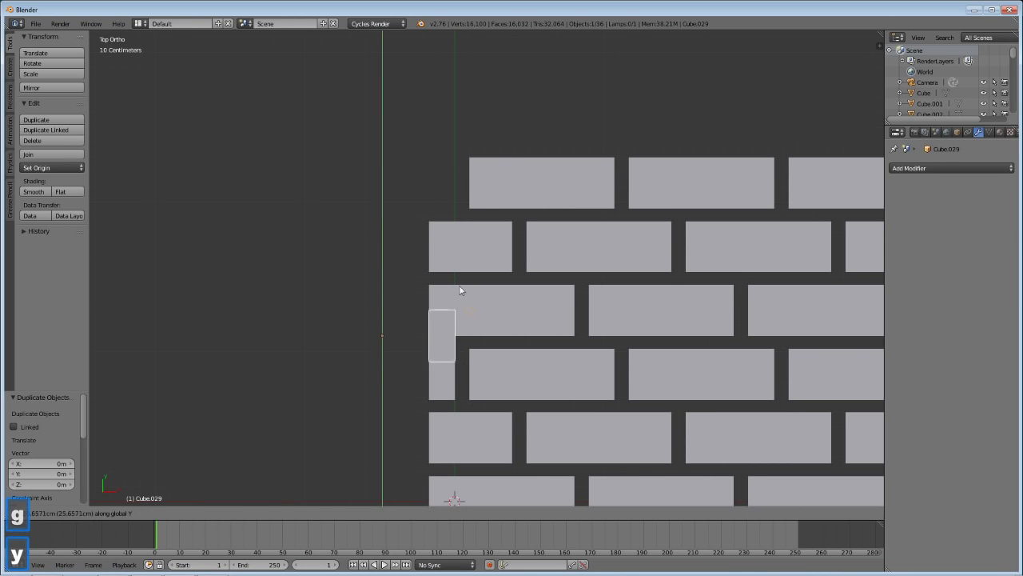
{"action": "left_click", "coordinate": [475, 162]}
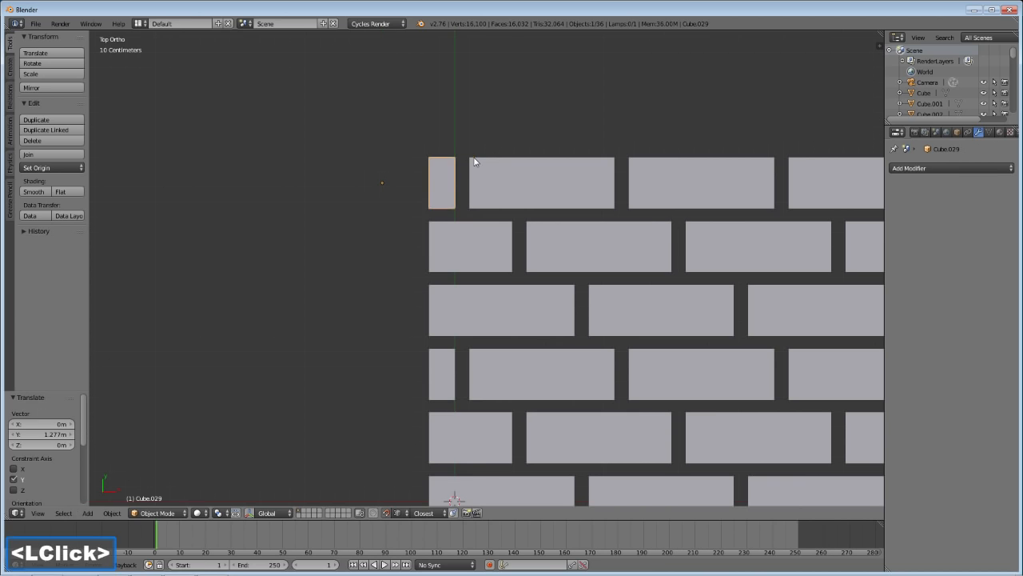
{"action": "key", "text": "a"}
Step: Examine the six brick rows of the wall and the short top-row brick's origin point
{"action": "scroll", "coordinate": [482, 354], "scroll_direction": "down", "scroll_amount": 4}
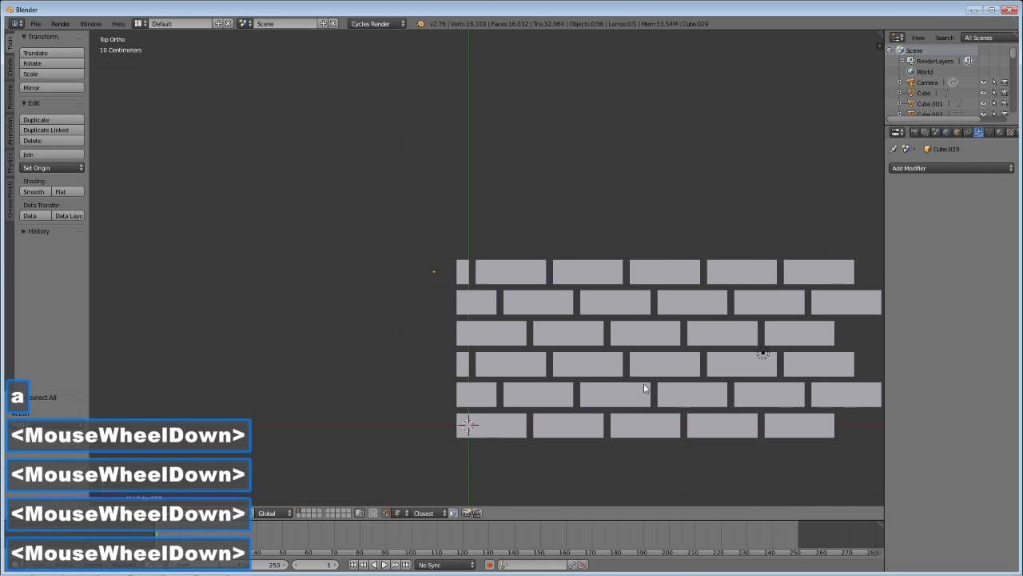
{"action": "middle_click_drag", "start_coordinate": [644, 388], "coordinate": [580, 385], "text": "shift"}
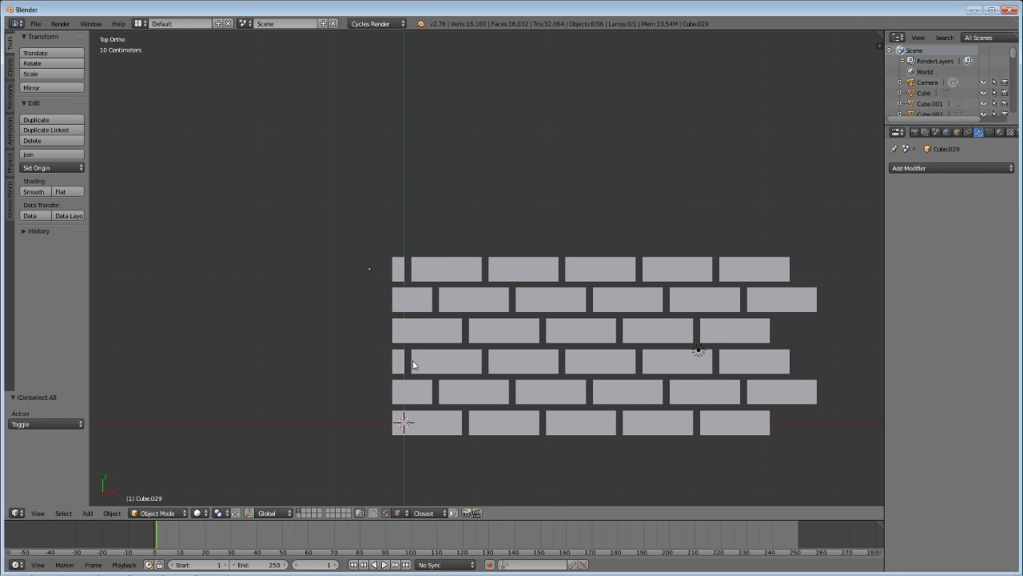
{"action": "middle_click_drag", "start_coordinate": [405, 370], "coordinate": [466, 365], "text": "shift"}
{"action": "scroll", "coordinate": [467, 365], "scroll_direction": "up", "scroll_amount": 2}
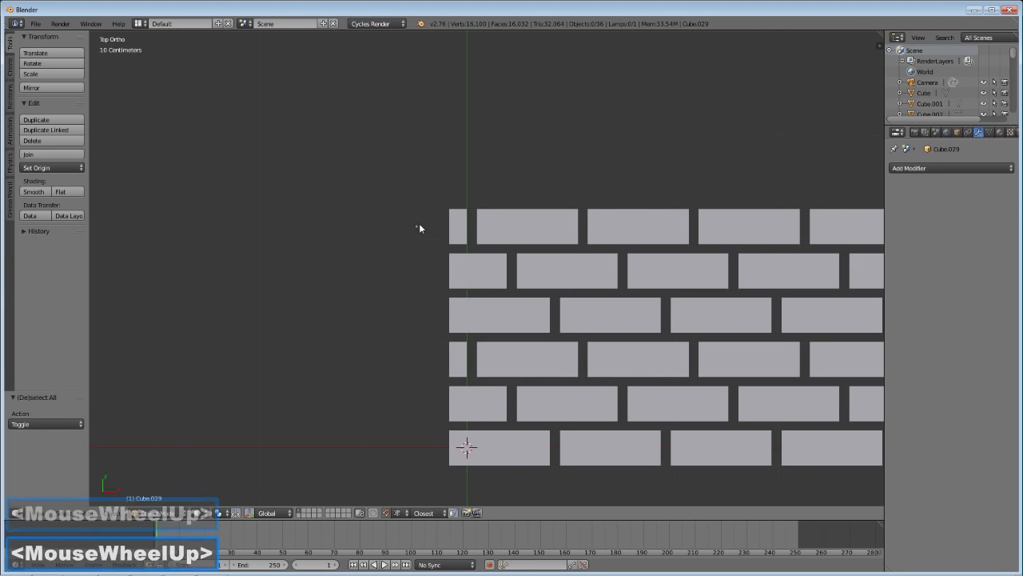
{"action": "scroll", "coordinate": [428, 242], "scroll_direction": "down", "scroll_amount": 1}
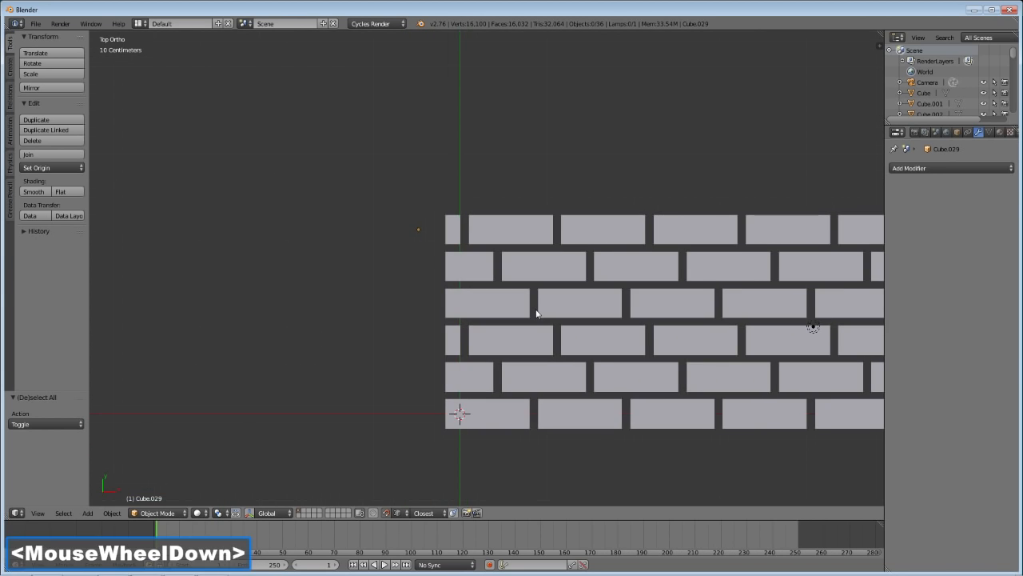
{"action": "middle_click_drag", "start_coordinate": [535, 308], "coordinate": [422, 306], "text": "shift"}
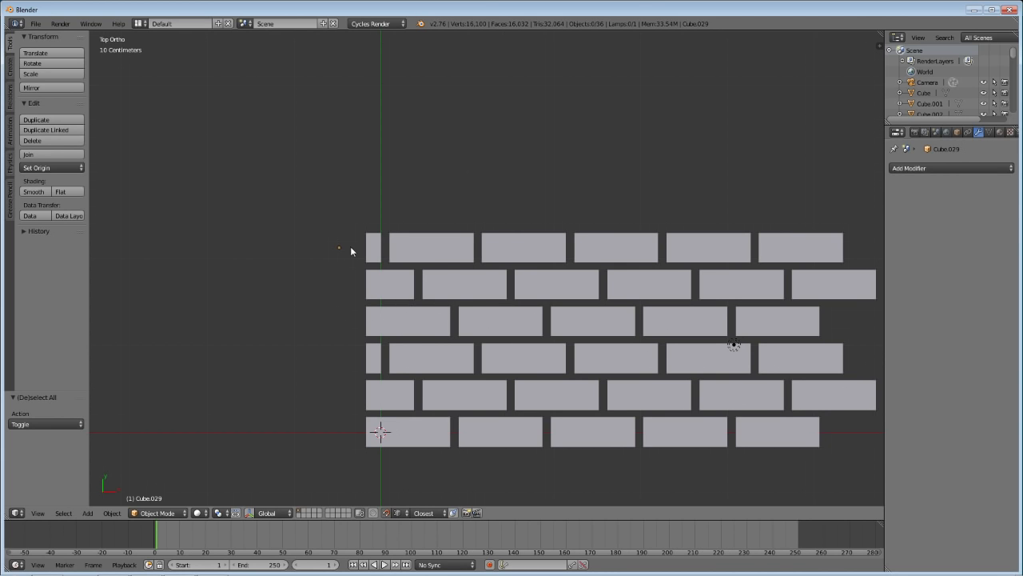
{"action": "scroll", "coordinate": [361, 261], "scroll_direction": "up", "scroll_amount": 1}
{"action": "scroll", "coordinate": [361, 264], "scroll_direction": "down", "scroll_amount": 2}
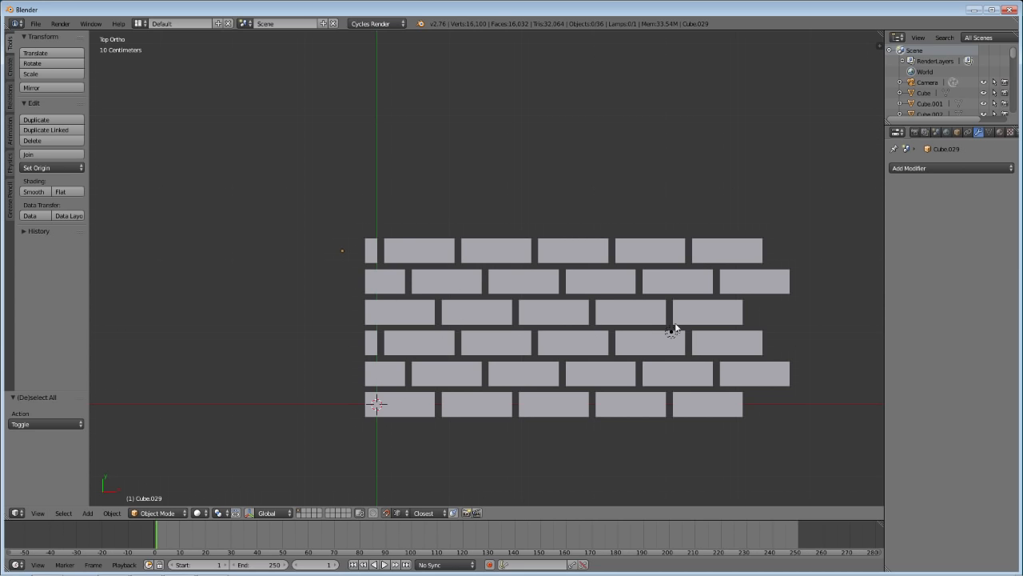
{"action": "scroll", "coordinate": [315, 297], "scroll_direction": "up", "scroll_amount": 1}
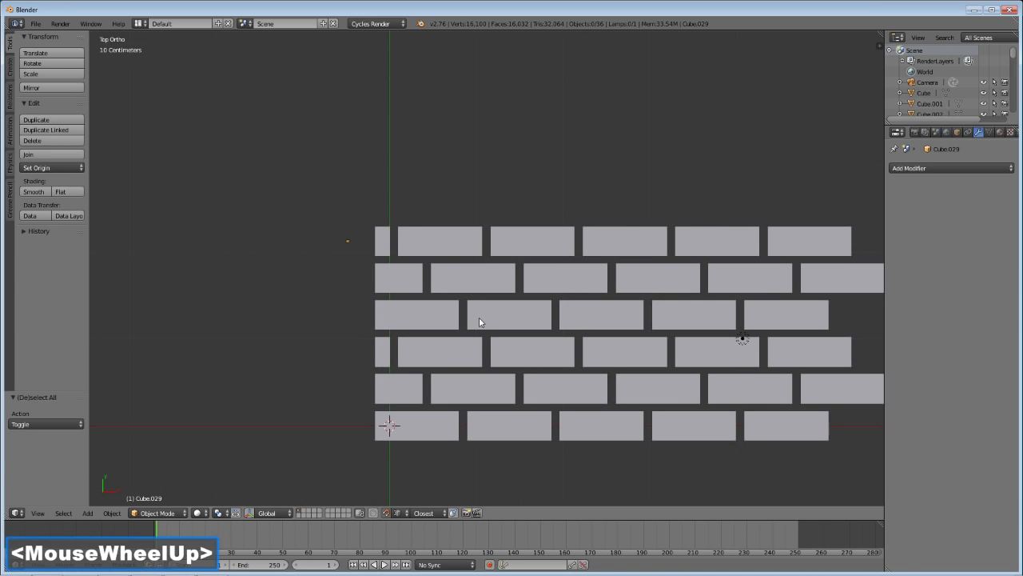
{"action": "middle_click_drag", "start_coordinate": [480, 322], "coordinate": [472, 327], "text": "shift"}
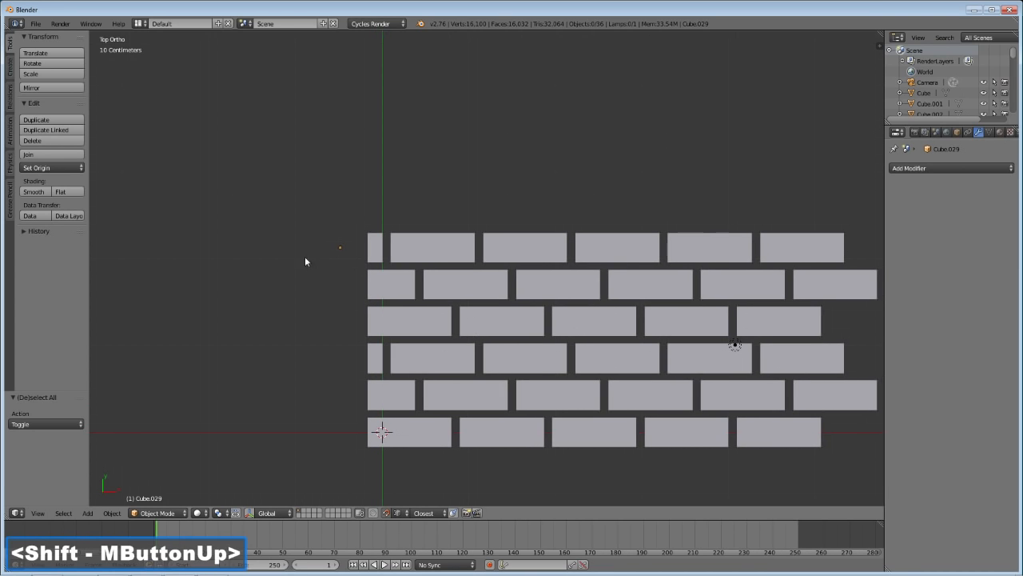
Step: Set the origins of the short edge brick and the adjacent brick in the top row to their centers of mass
{"action": "right_click", "coordinate": [382, 243]}
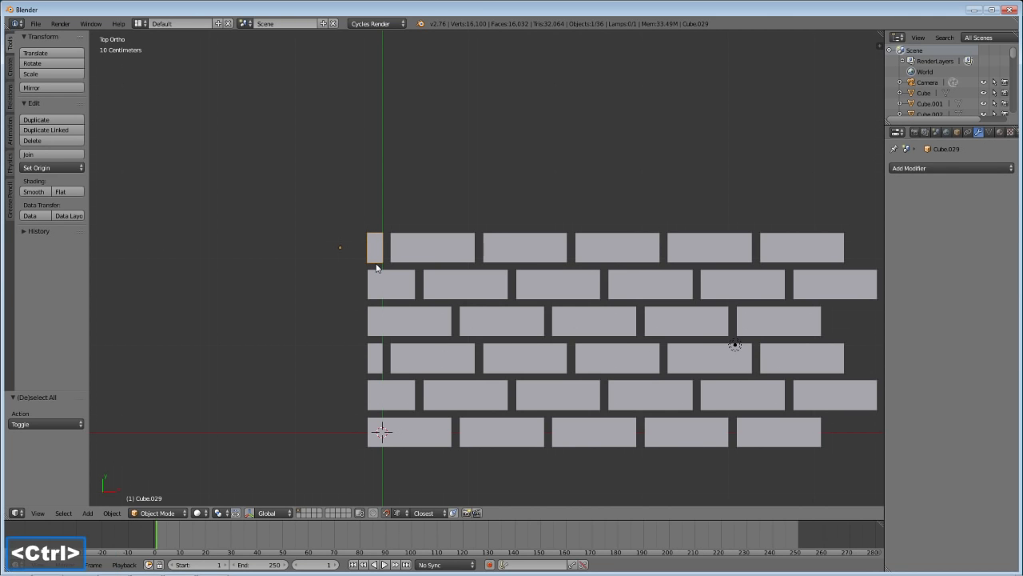
{"action": "key", "text": "ctrl+alt+shift+c"}
{"action": "left_click", "coordinate": [377, 265]}
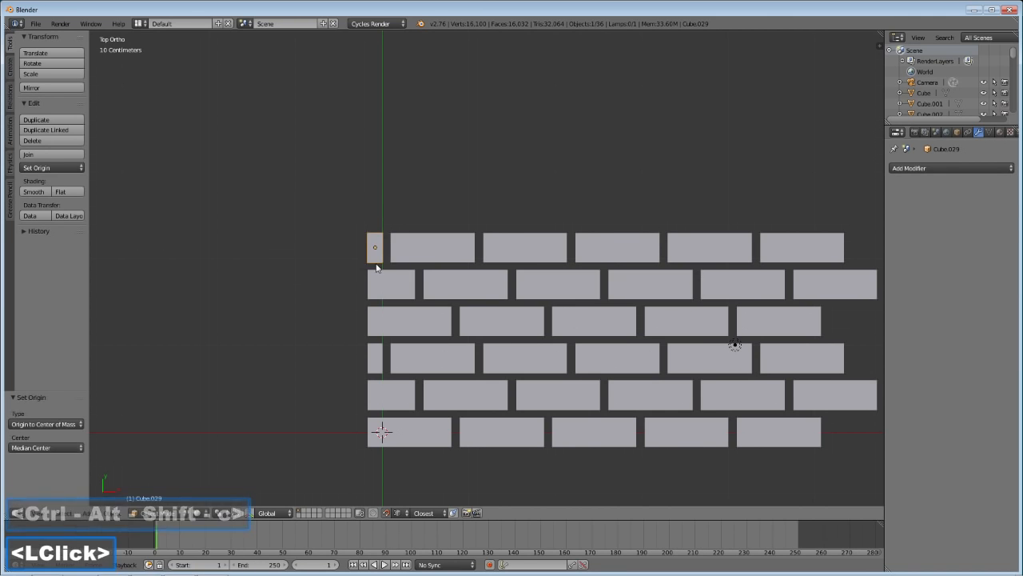
{"action": "right_click", "coordinate": [418, 247]}
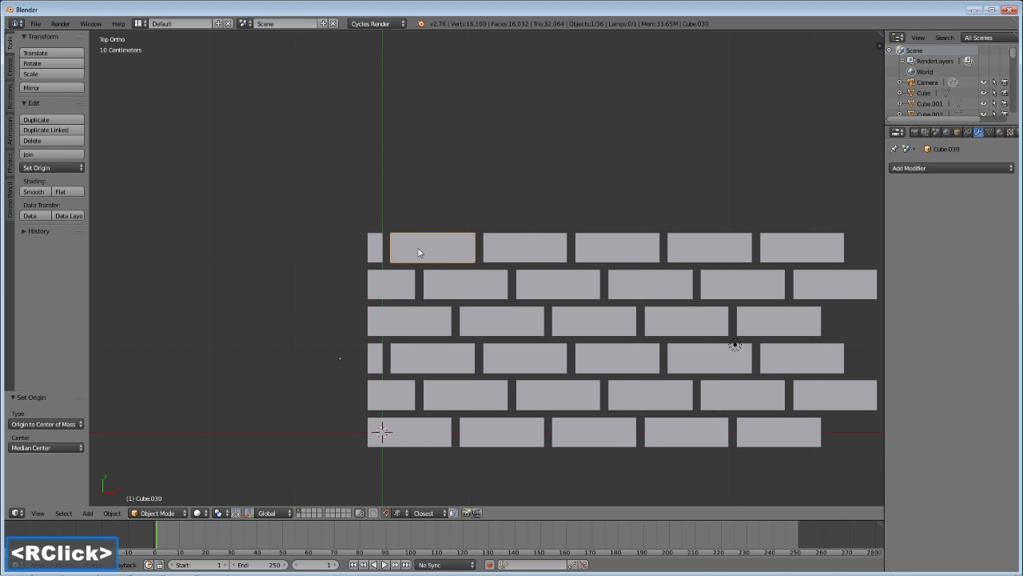
{"action": "key", "text": "ctrl+alt+shift+c"}
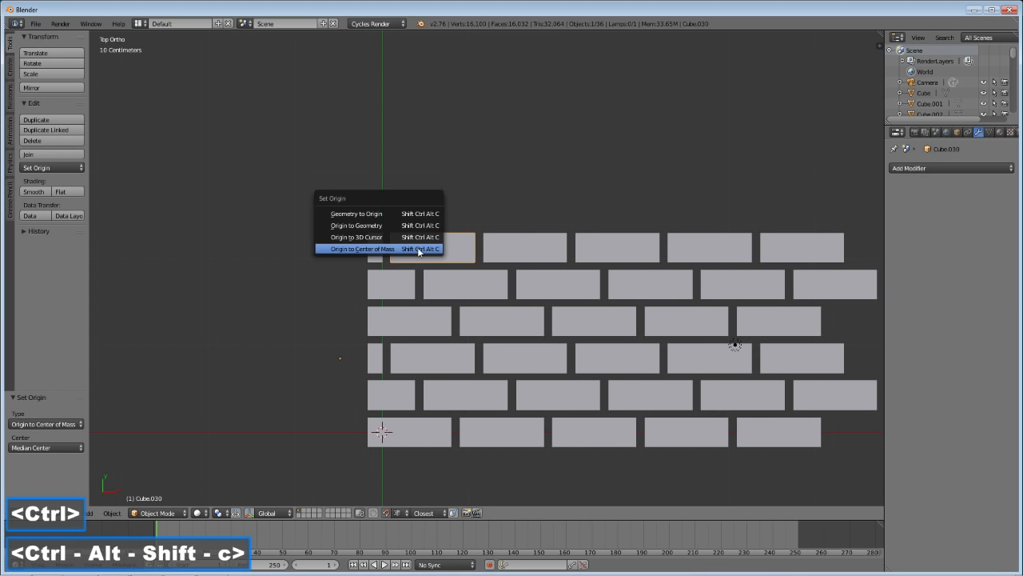
{"action": "left_click", "coordinate": [419, 249]}
Step: Set the origins of the third and fourth bricks in the top row to their centers of mass
{"action": "right_click", "coordinate": [495, 244]}
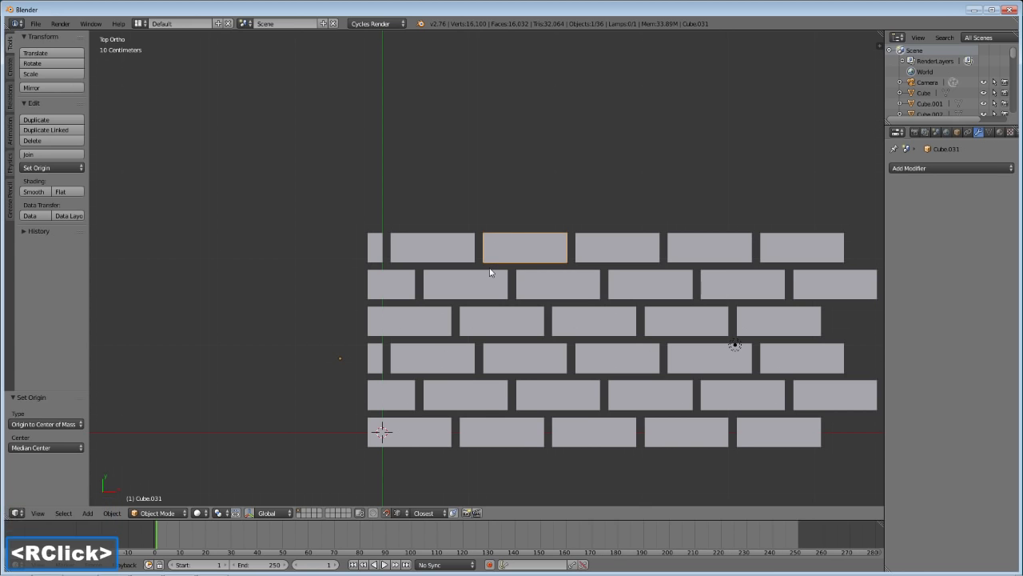
{"action": "key", "text": "ctrl+alt+shift+c"}
{"action": "left_click", "coordinate": [491, 271]}
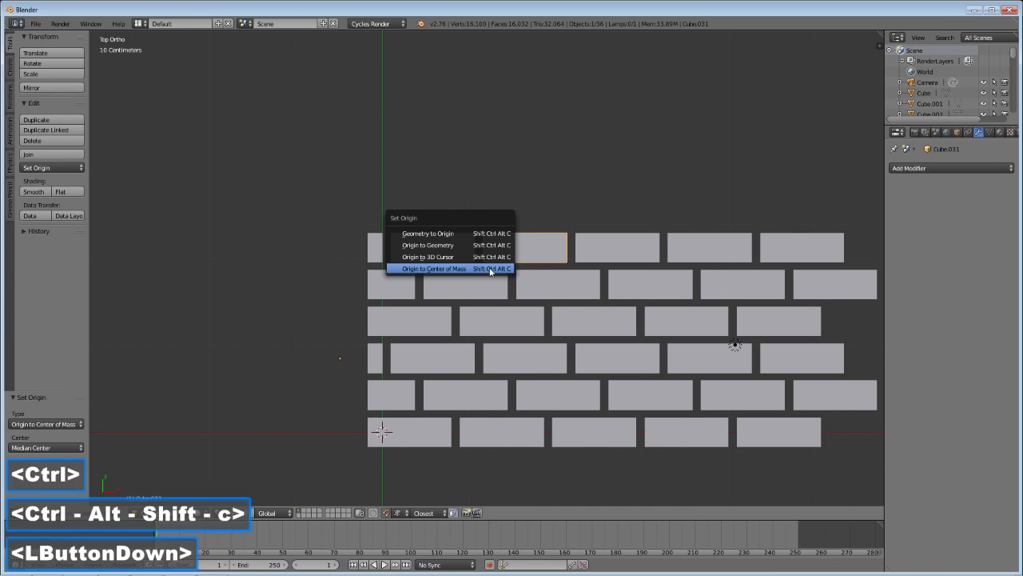
{"action": "right_click", "coordinate": [614, 240]}
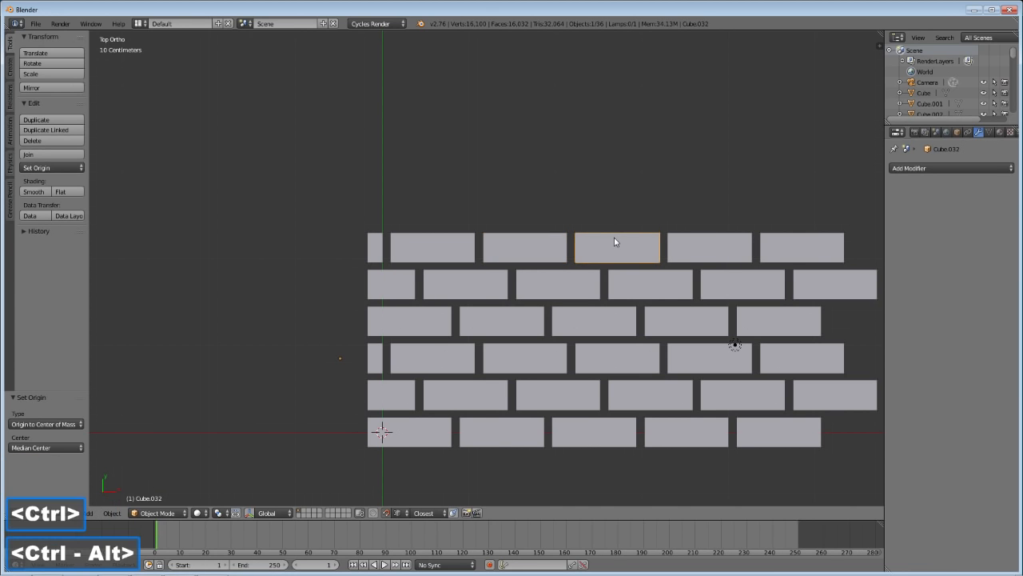
{"action": "key", "text": "ctrl+alt+shift+c"}
{"action": "left_click", "coordinate": [614, 238]}
Step: Set the origins of the last two bricks in the top row to their centers of mass
{"action": "right_click", "coordinate": [728, 257]}
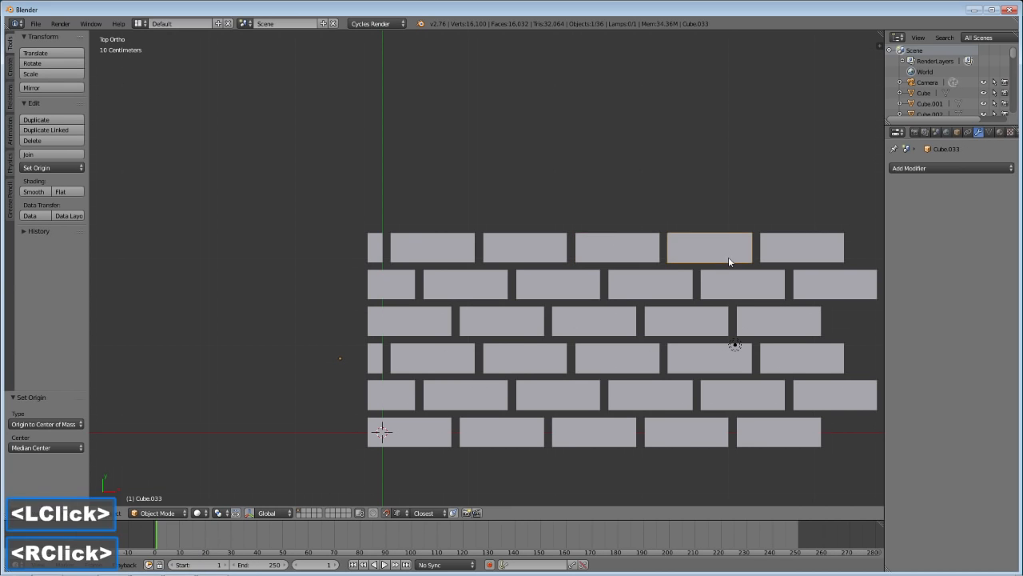
{"action": "key", "text": "ctrl+alt+shift+c"}
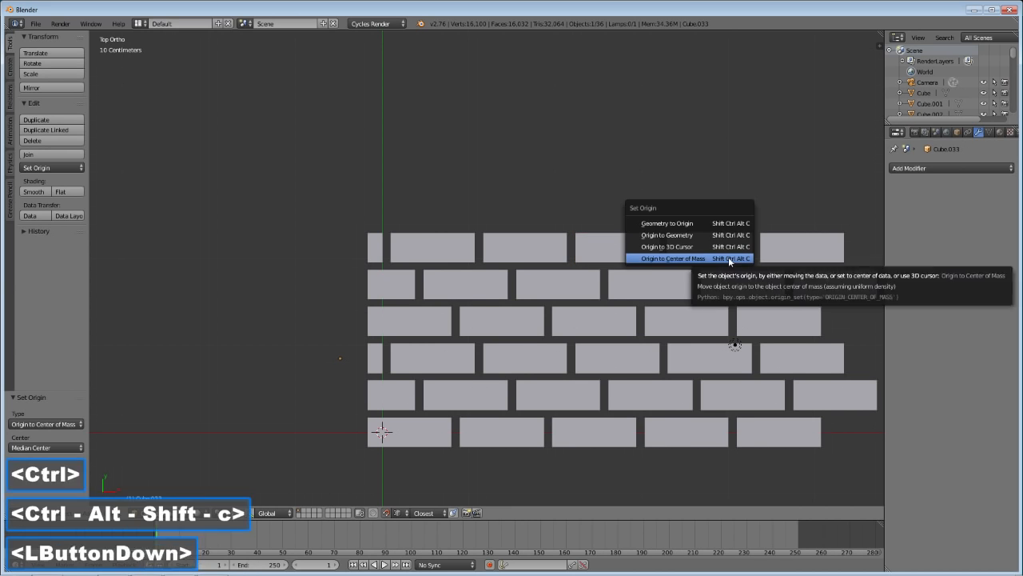
{"action": "left_click", "coordinate": [728, 257]}
{"action": "right_click", "coordinate": [759, 244]}
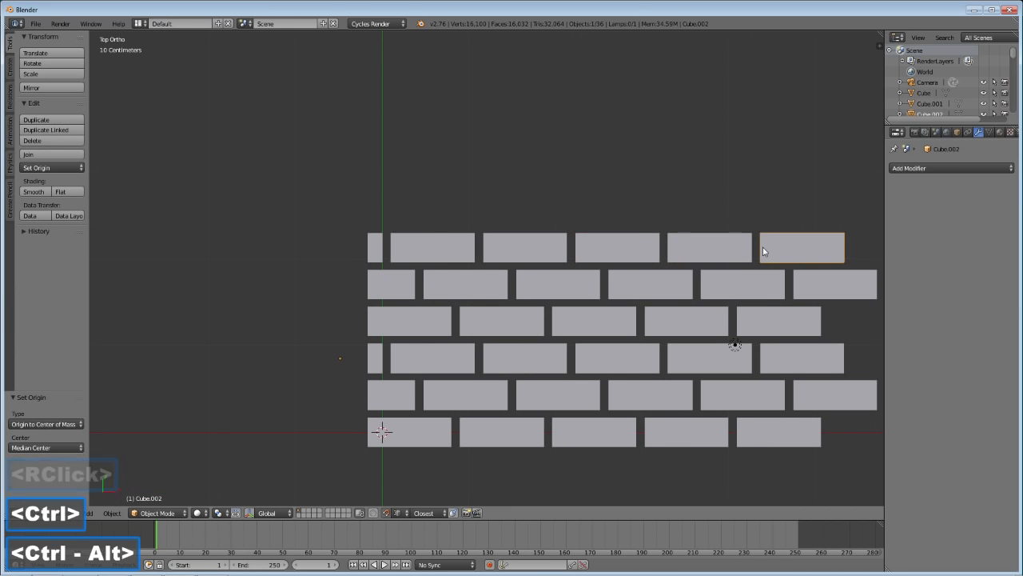
{"action": "key", "text": "ctrl+alt+shift+c"}
{"action": "left_click", "coordinate": [763, 248]}
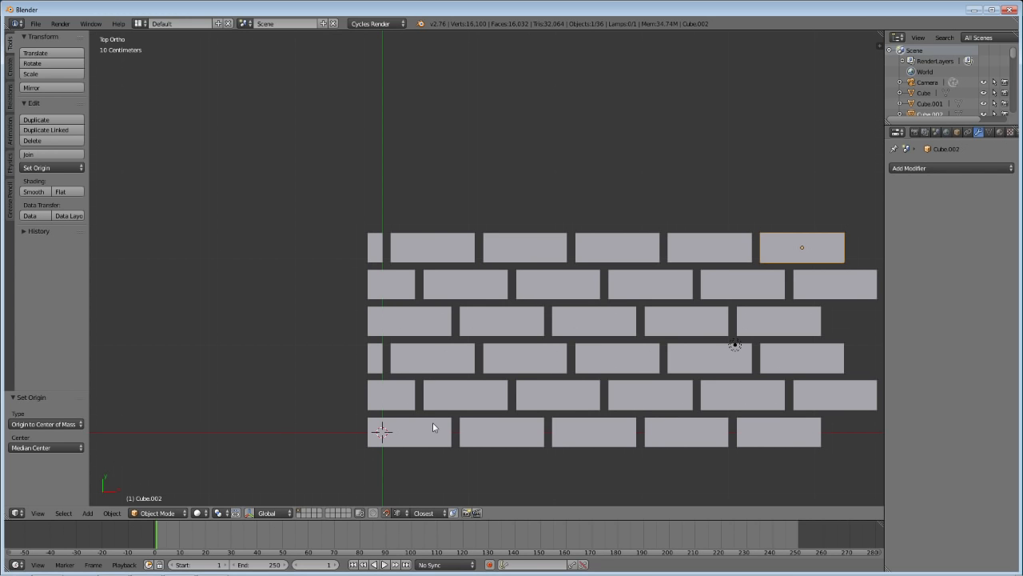
Step: Add a Displace modifier with a new texture to the first brick of the bottom row
{"action": "middle_click_drag", "start_coordinate": [436, 418], "coordinate": [421, 389], "text": "shift"}
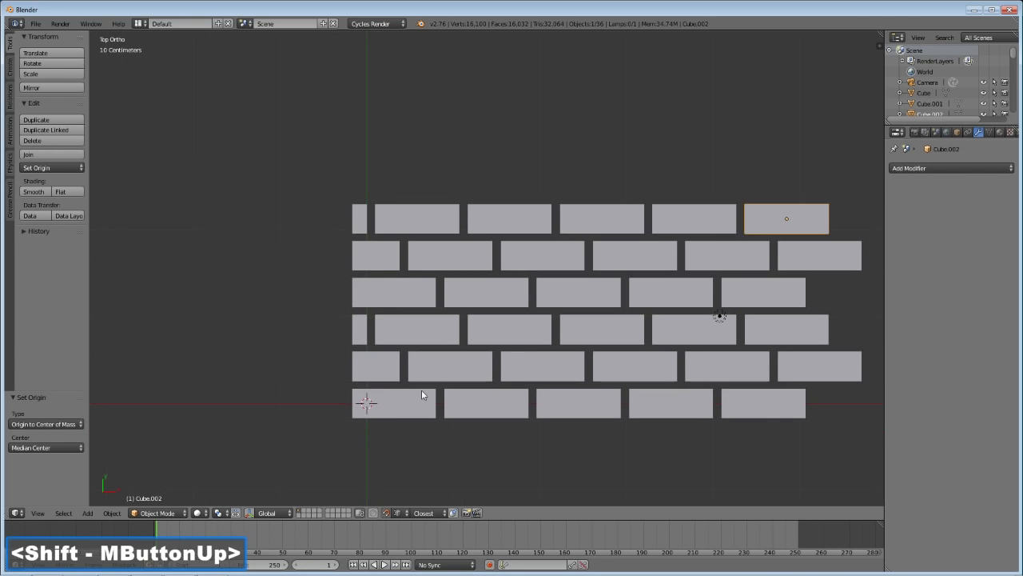
{"action": "right_click", "coordinate": [431, 403]}
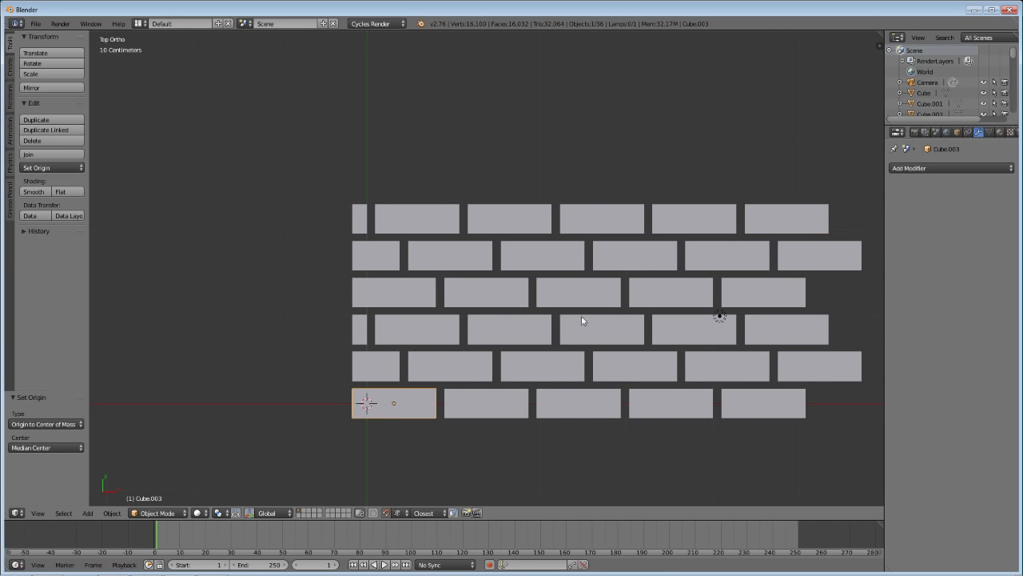
{"action": "left_click", "coordinate": [923, 168]}
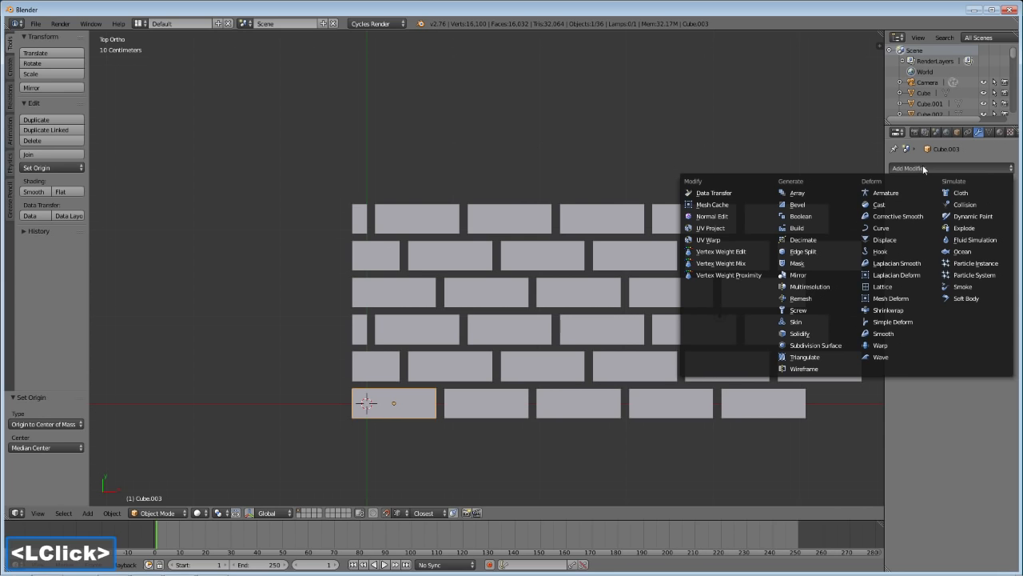
{"action": "left_click", "coordinate": [897, 240]}
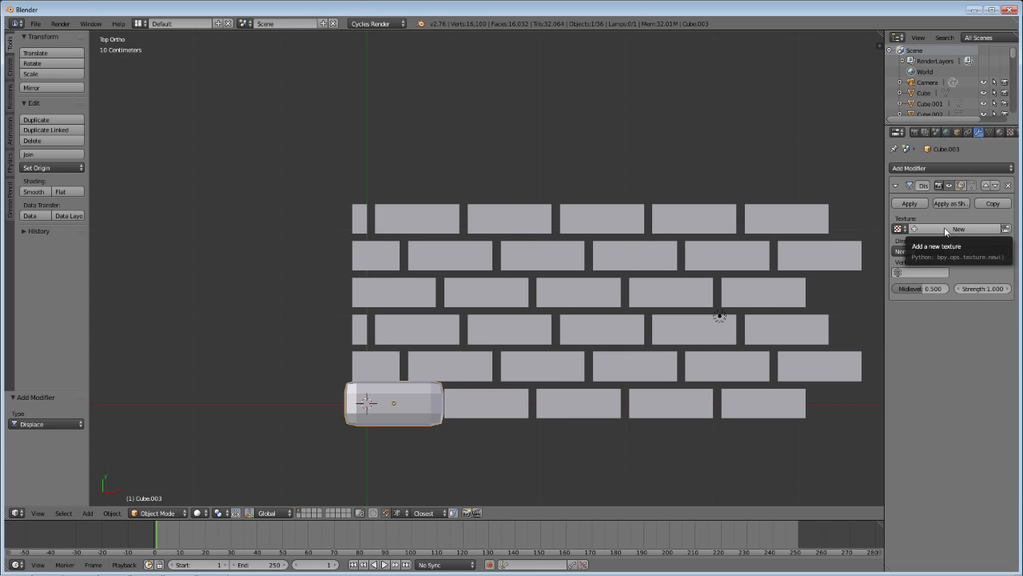
{"action": "left_click", "coordinate": [944, 229]}
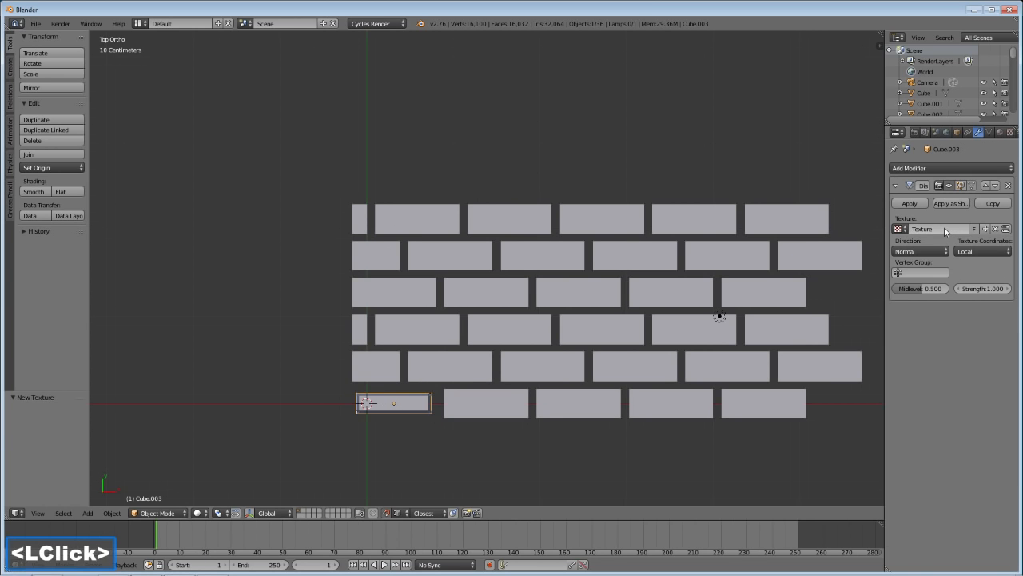
Step: Change the Displace modifier's texture on the first bottom-row brick to the Clouds type
{"action": "left_click", "coordinate": [1011, 133]}
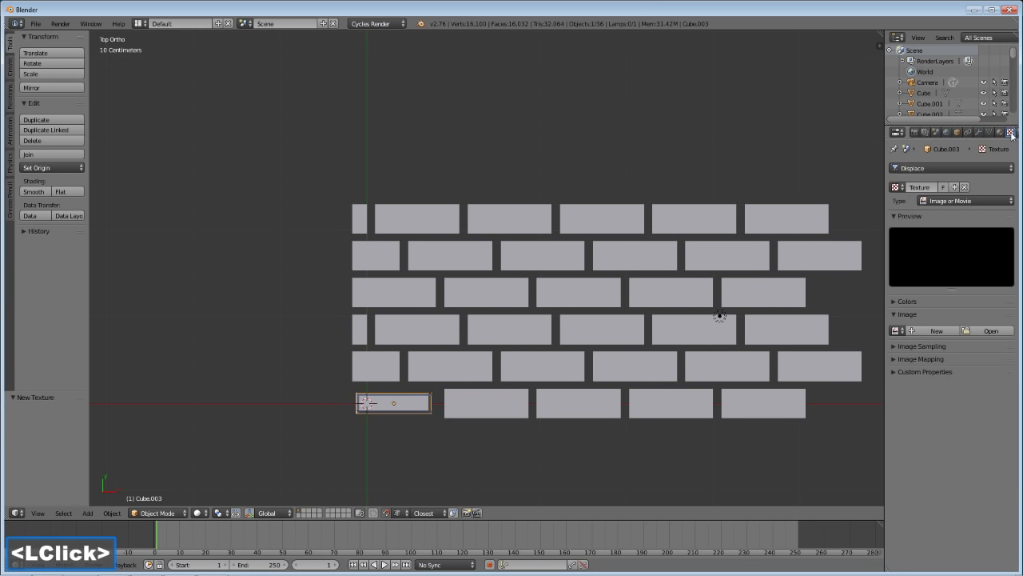
{"action": "left_click", "coordinate": [908, 169]}
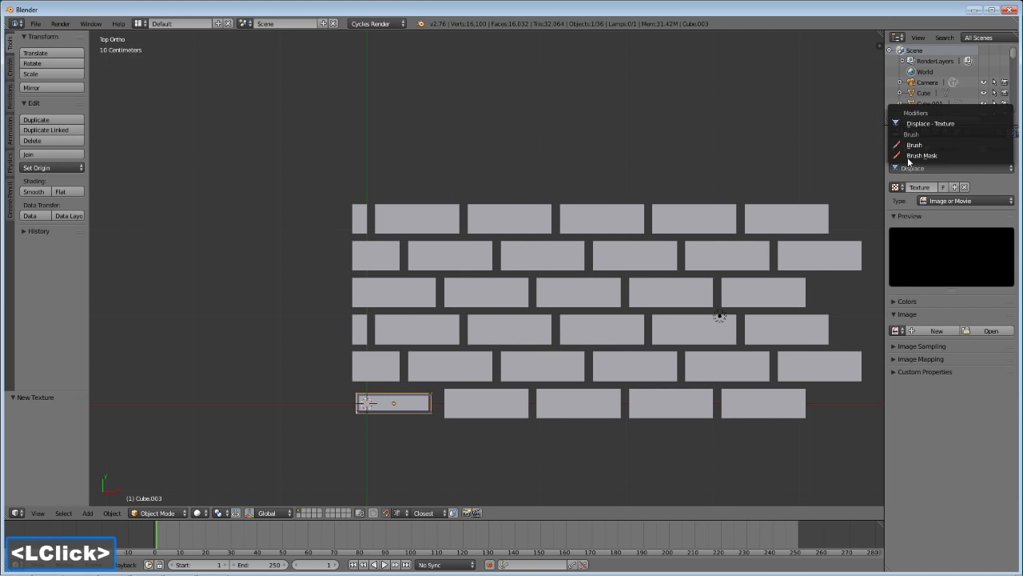
{"action": "left_click", "coordinate": [917, 126]}
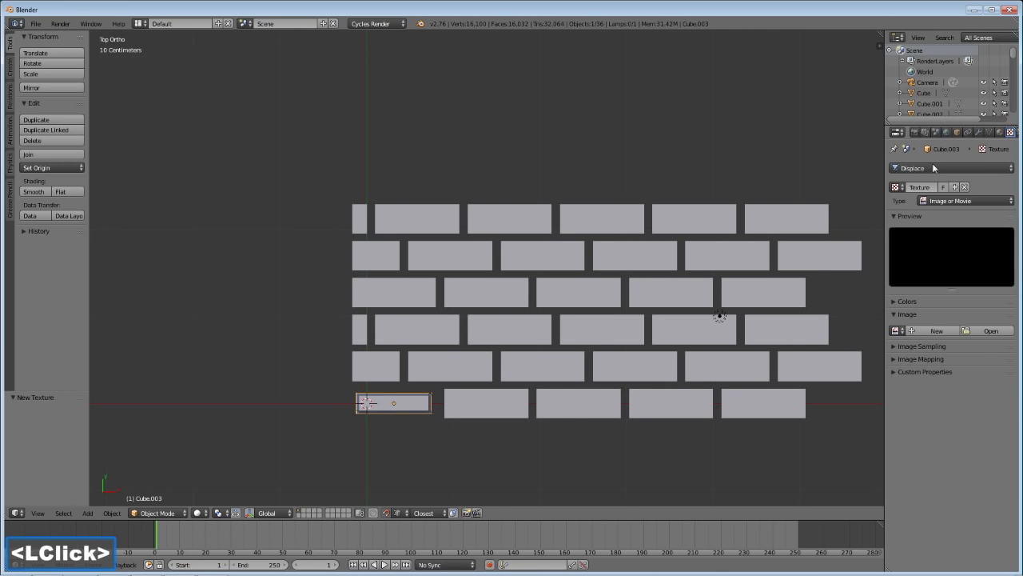
{"action": "left_click", "coordinate": [936, 201]}
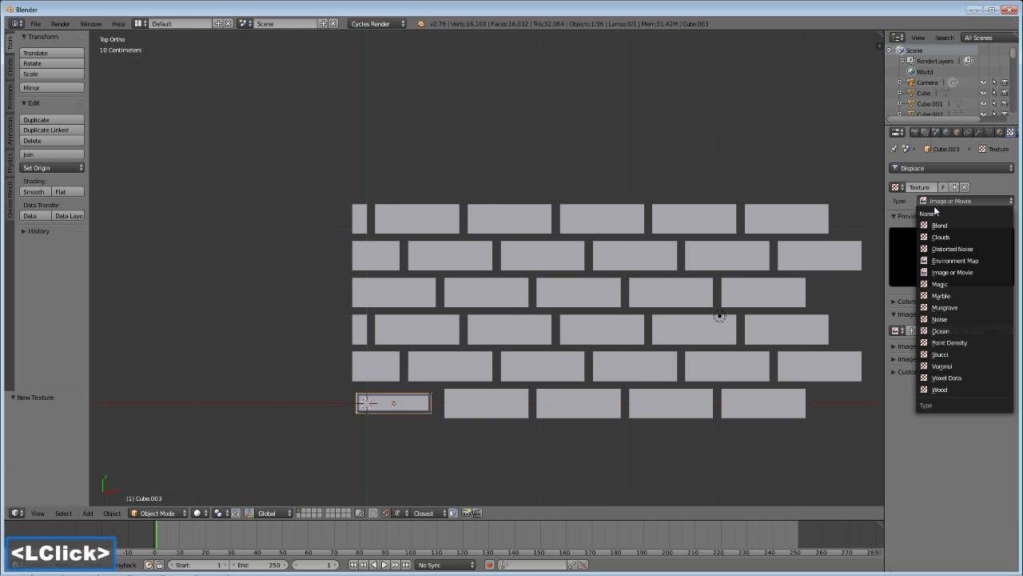
{"action": "left_click", "coordinate": [942, 236]}
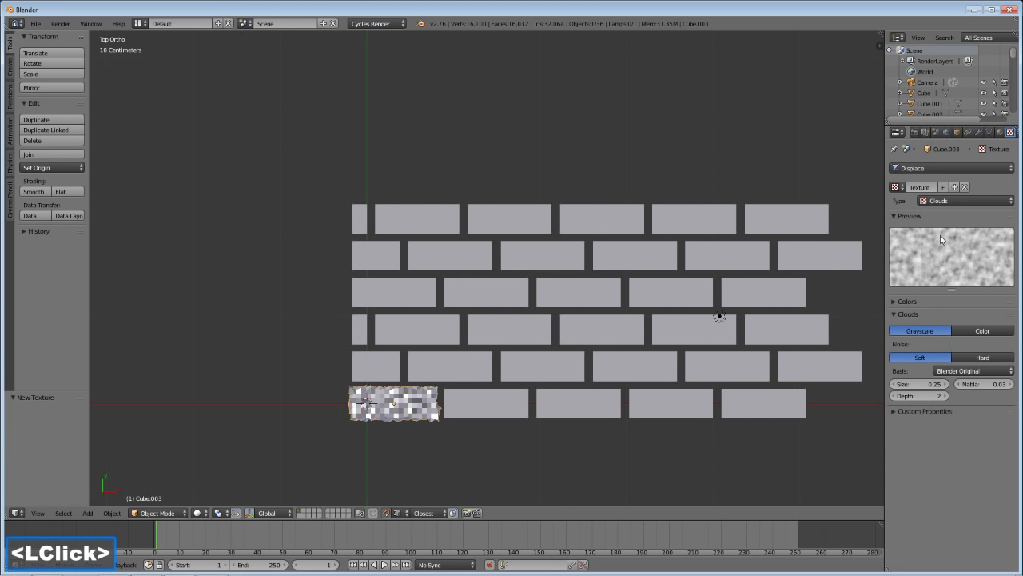
{"action": "middle_click_drag", "start_coordinate": [416, 404], "coordinate": [408, 371]}
{"action": "right_click", "coordinate": [408, 371]}
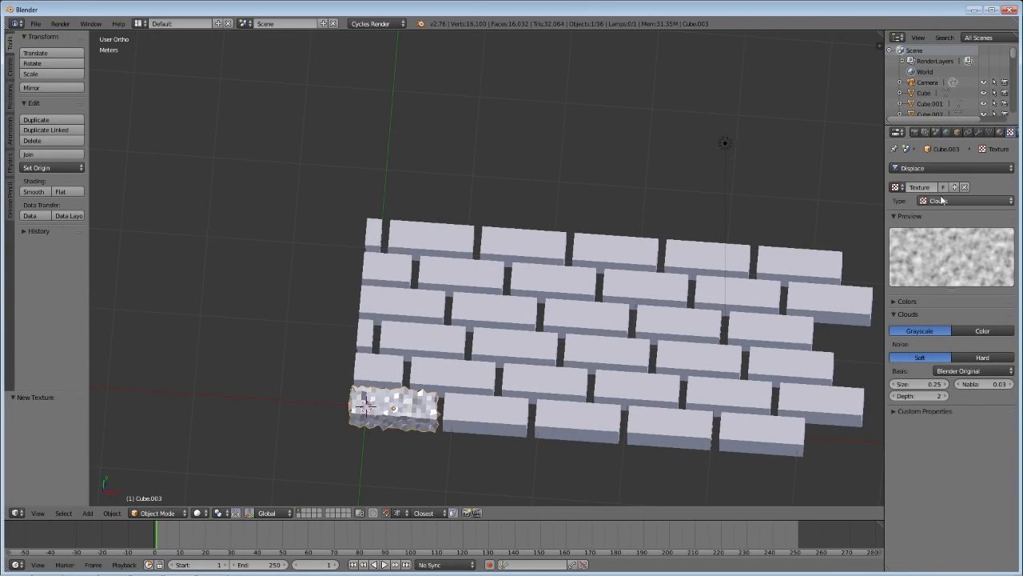
Step: Set the first brick's Displace modifier strength to 0.300
{"action": "left_click", "coordinate": [979, 132]}
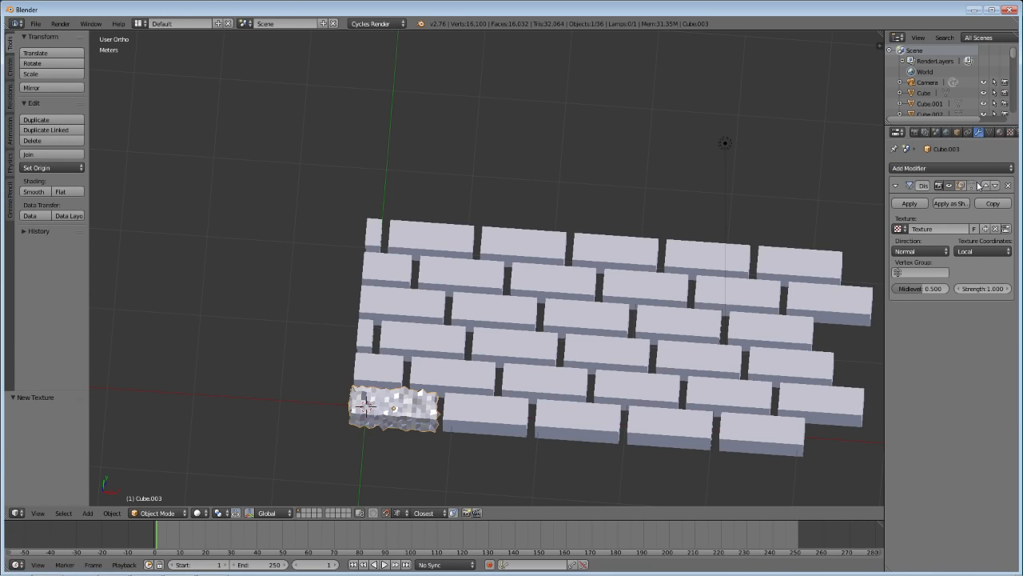
{"action": "left_click", "coordinate": [959, 288]}
{"action": "left_click", "coordinate": [959, 289]}
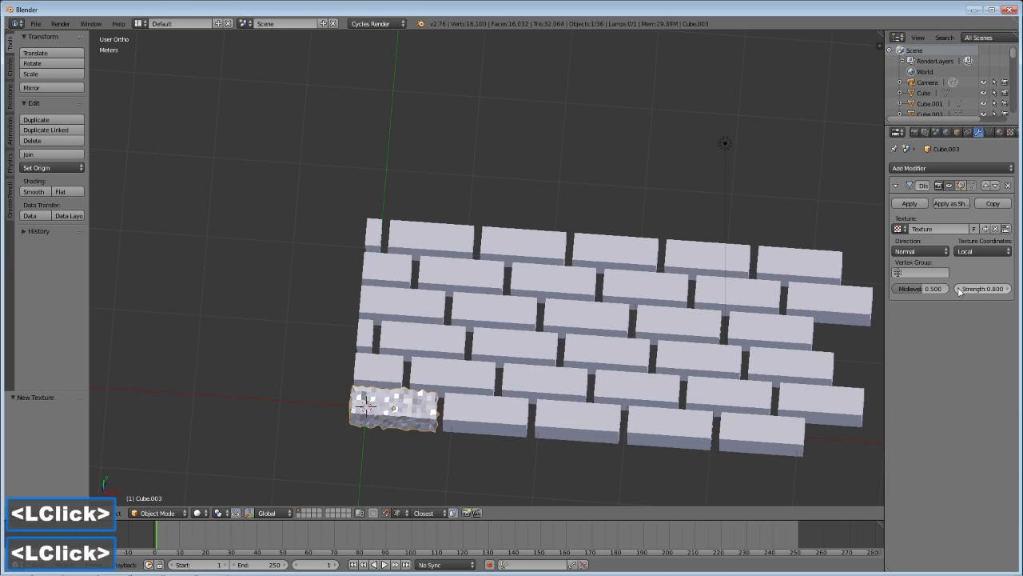
{"action": "left_click", "coordinate": [959, 288]}
{"action": "left_click", "coordinate": [959, 289]}
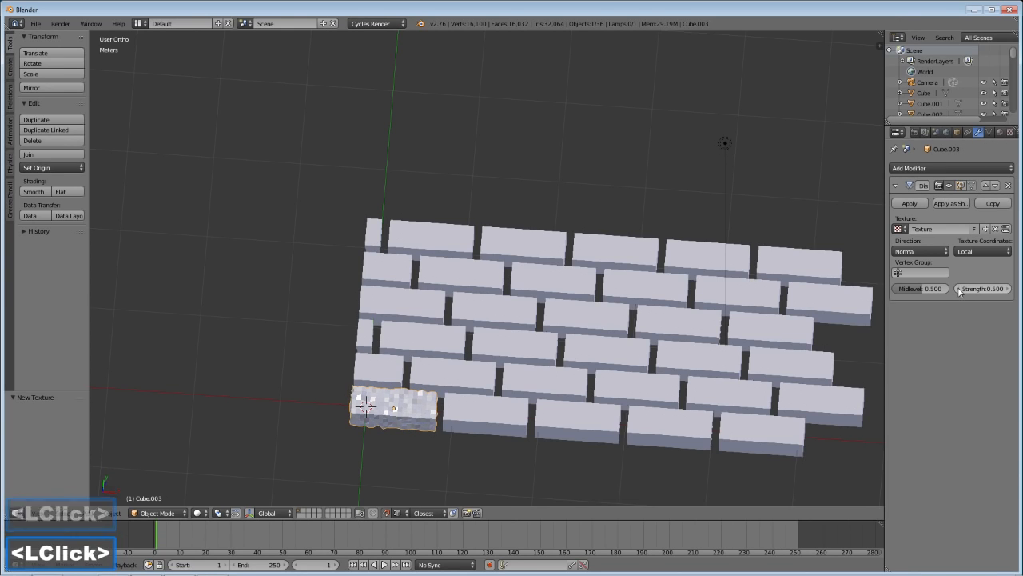
{"action": "left_click", "coordinate": [959, 288]}
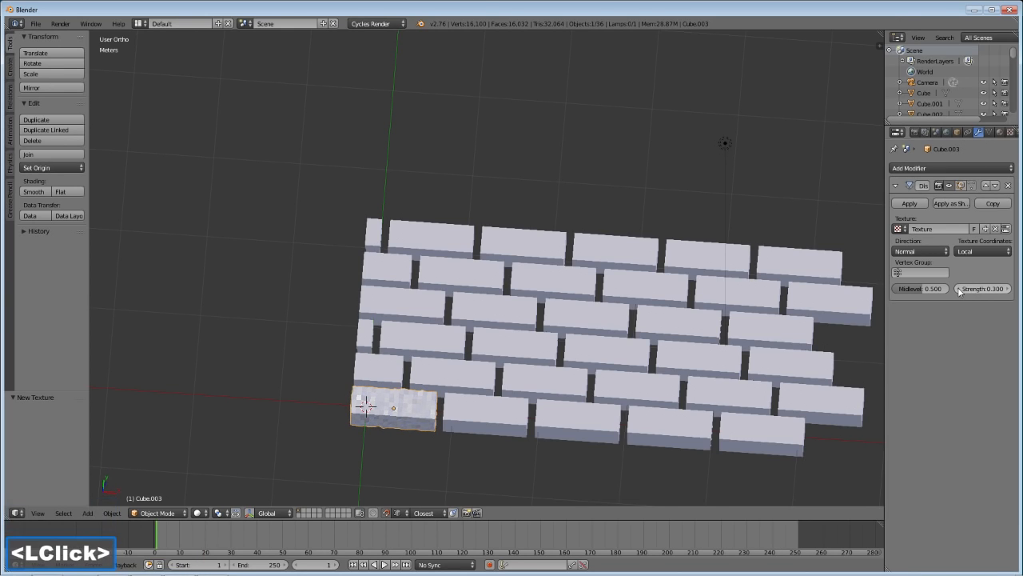
{"action": "middle_click_drag", "start_coordinate": [386, 376], "coordinate": [374, 356]}
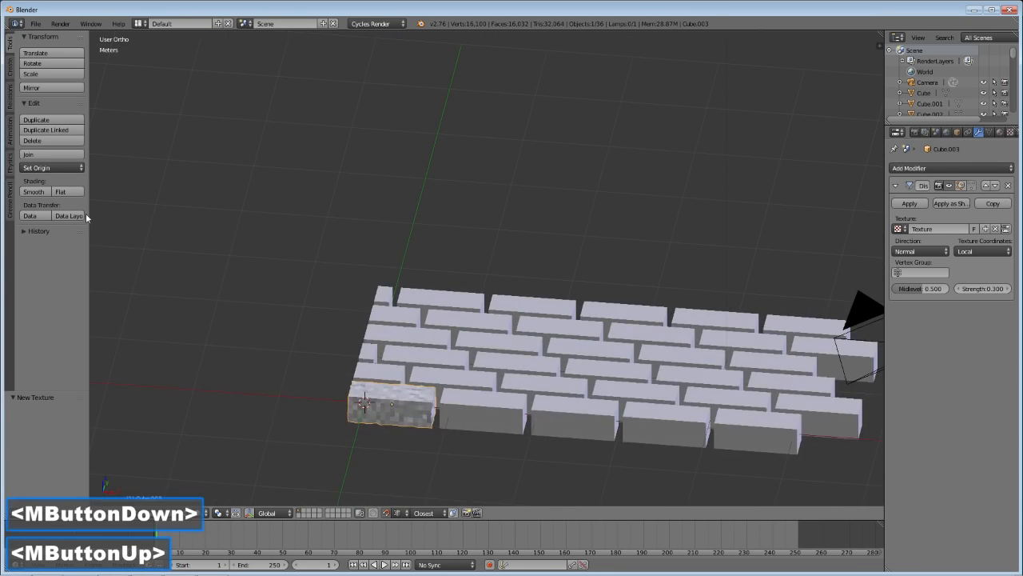
Step: Apply smooth shading to the first bottom-row brick and add an Edge Split modifier to it
{"action": "left_click", "coordinate": [33, 191]}
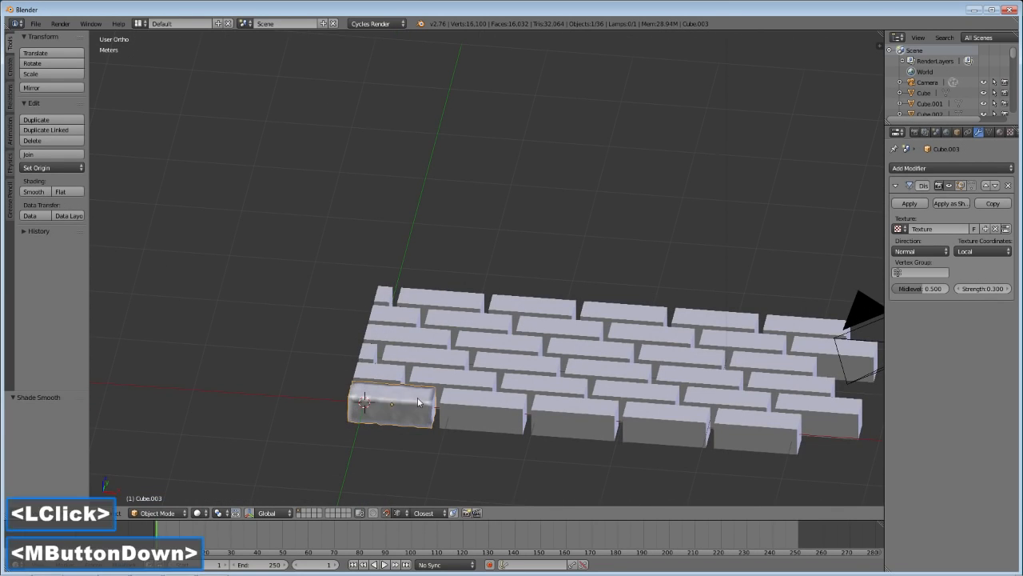
{"action": "middle_click_drag", "start_coordinate": [417, 402], "coordinate": [787, 294]}
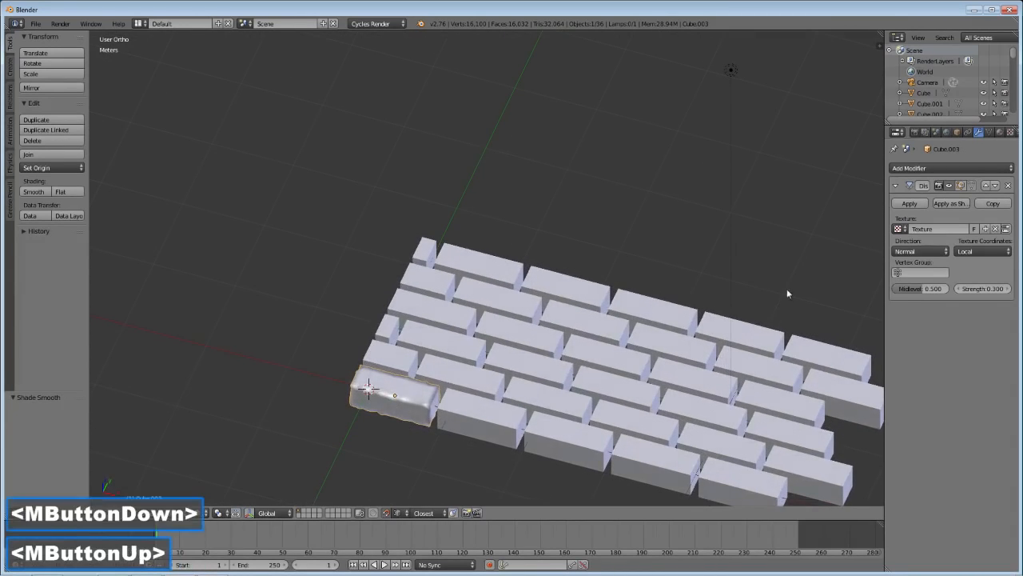
{"action": "left_click", "coordinate": [913, 170]}
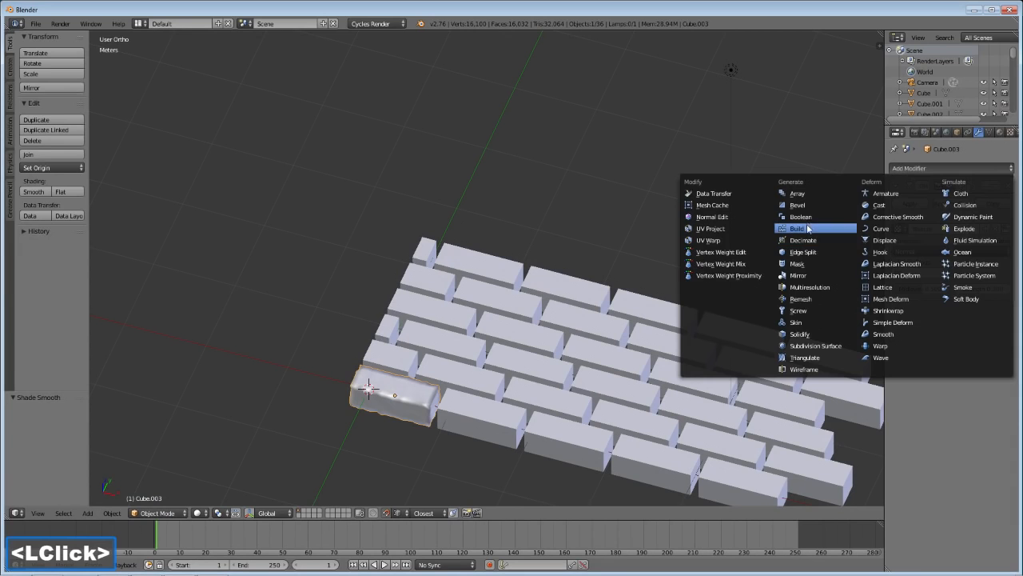
{"action": "left_click", "coordinate": [803, 252]}
{"action": "mouse_move", "coordinate": [388, 398]}
{"action": "middle_mouse_down"}
{"action": "mouse_move", "coordinate": [433, 353]}
{"action": "mouse_move", "coordinate": [403, 352]}
{"action": "mouse_move", "coordinate": [390, 399]}
{"action": "middle_mouse_up"}
Step: Reduce the first brick's Displace modifier strength to 0.200
{"action": "left_click", "coordinate": [959, 289]}
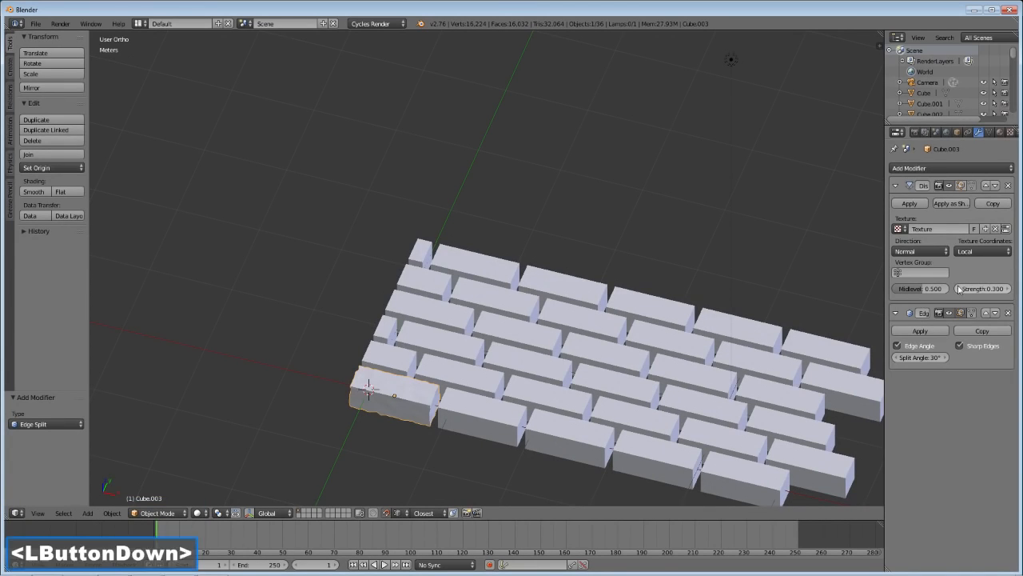
{"action": "middle_click_drag", "start_coordinate": [443, 408], "coordinate": [481, 379]}
{"action": "scroll", "coordinate": [458, 419], "scroll_direction": "up", "scroll_amount": 2}
{"action": "middle_click_drag", "start_coordinate": [339, 382], "coordinate": [347, 382]}
{"action": "middle_click_drag", "start_coordinate": [347, 382], "coordinate": [381, 363]}
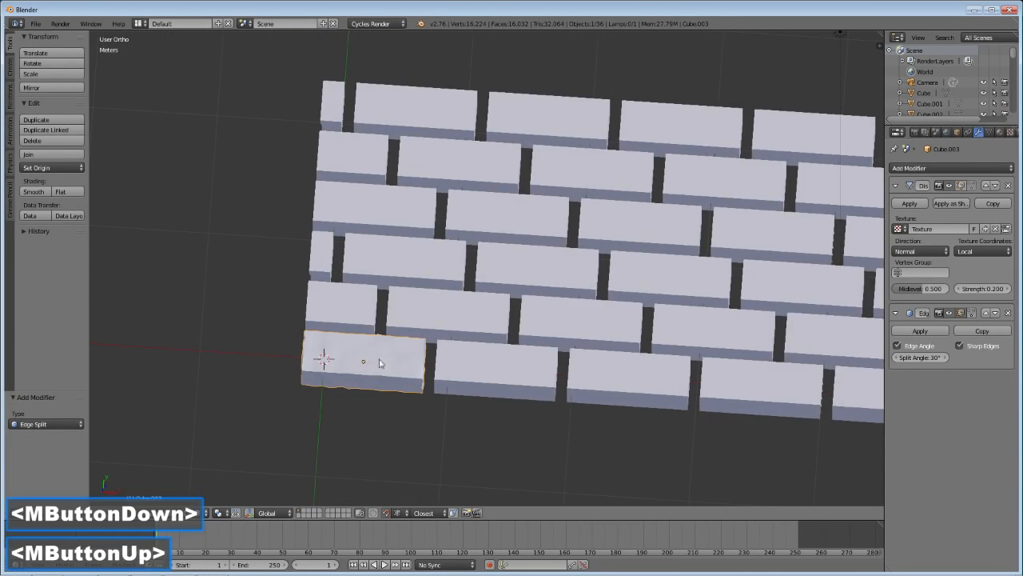
Step: Add a Displace modifier with a new texture to the second brick of the bottom row
{"action": "right_click", "coordinate": [478, 363]}
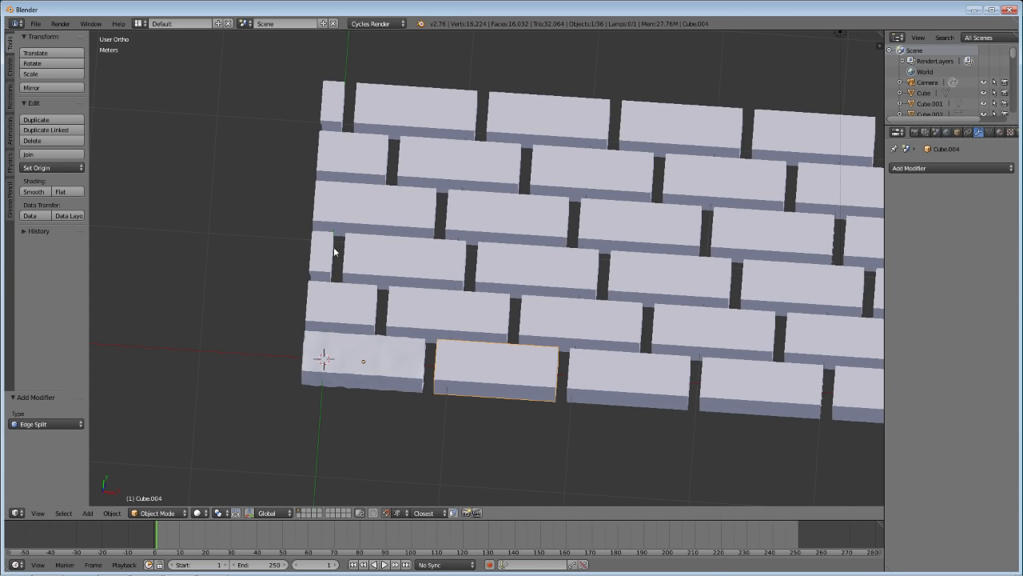
{"action": "middle_click_drag", "start_coordinate": [335, 353], "coordinate": [538, 320]}
{"action": "scroll", "coordinate": [538, 319], "scroll_direction": "up", "scroll_amount": 6}
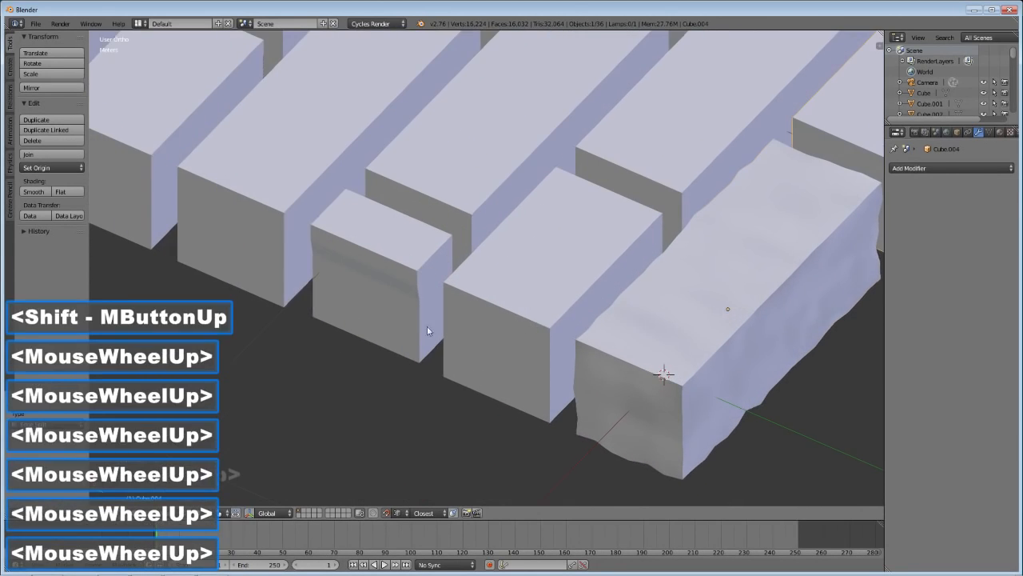
{"action": "middle_click_drag", "start_coordinate": [413, 325], "coordinate": [384, 265]}
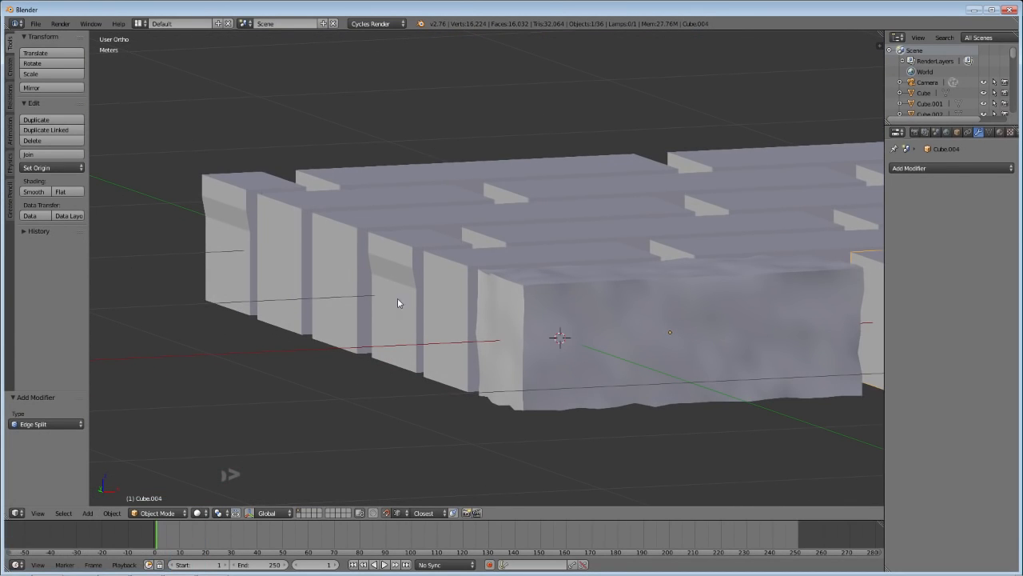
{"action": "scroll", "coordinate": [462, 313], "scroll_direction": "down", "scroll_amount": 3}
{"action": "middle_click_drag", "start_coordinate": [528, 300], "coordinate": [461, 303]}
{"action": "scroll", "coordinate": [508, 328], "scroll_direction": "down", "scroll_amount": 2}
{"action": "scroll", "coordinate": [461, 303], "scroll_direction": "down", "scroll_amount": 2}
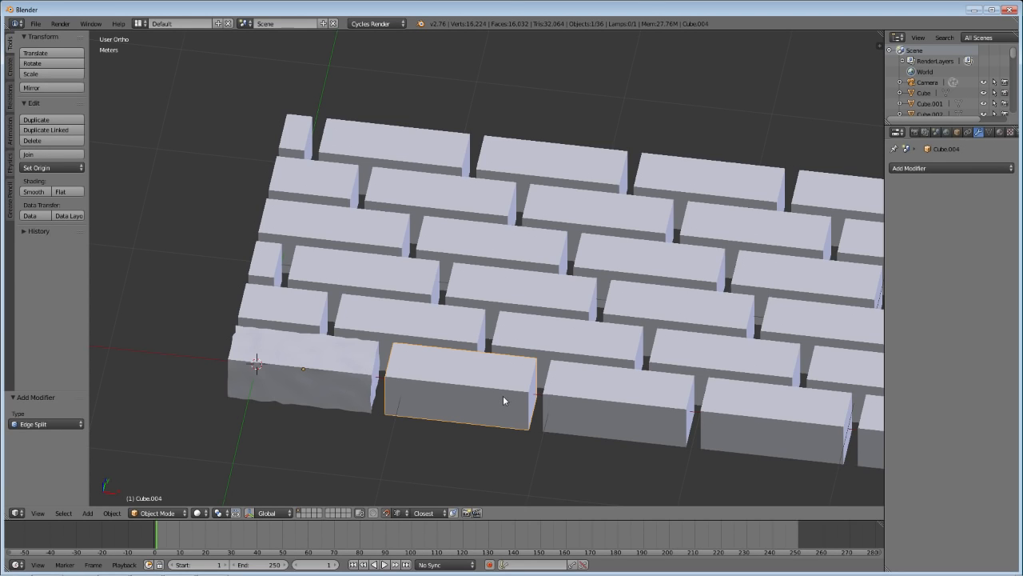
{"action": "left_click", "coordinate": [951, 169]}
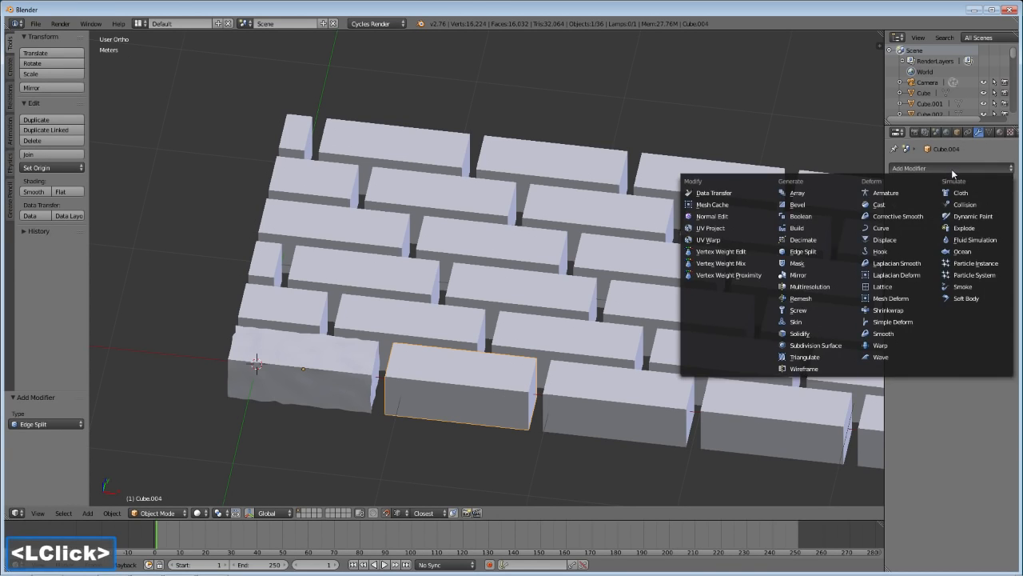
{"action": "left_click", "coordinate": [902, 241]}
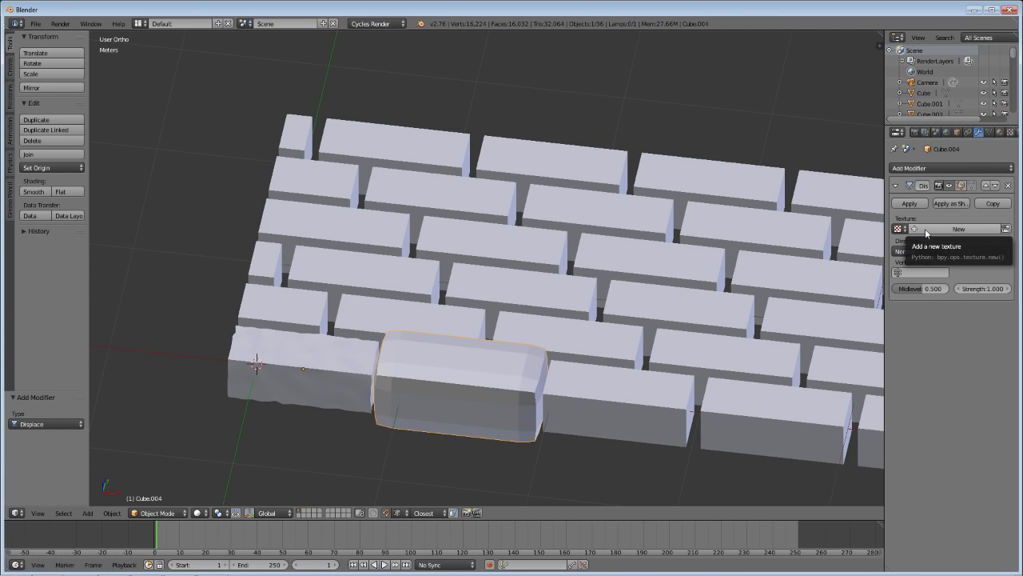
{"action": "left_click", "coordinate": [927, 230]}
Step: Change the second brick's displacement texture to the Clouds type and set its size to 0.15
{"action": "left_click", "coordinate": [1010, 134]}
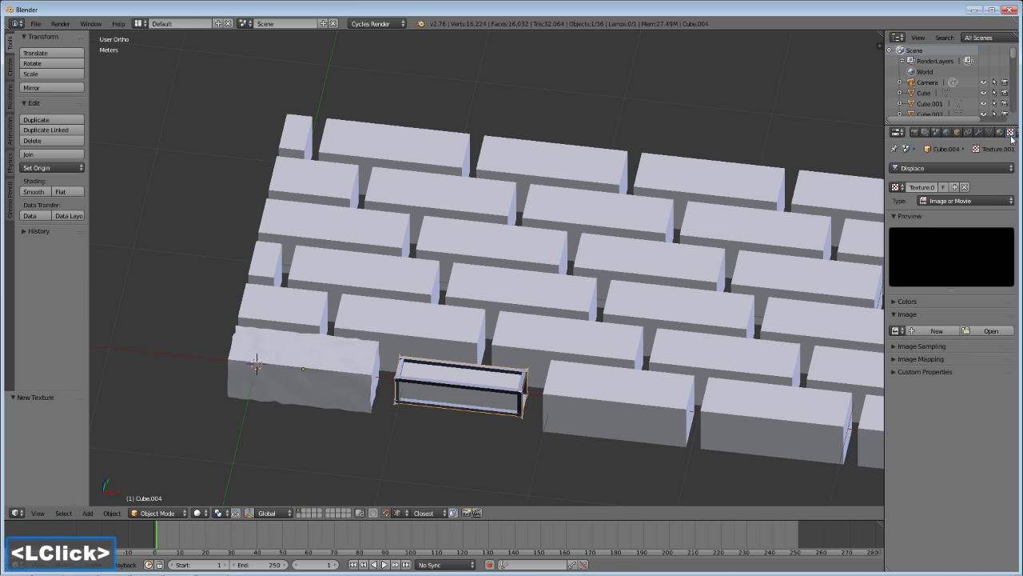
{"action": "left_click", "coordinate": [959, 200]}
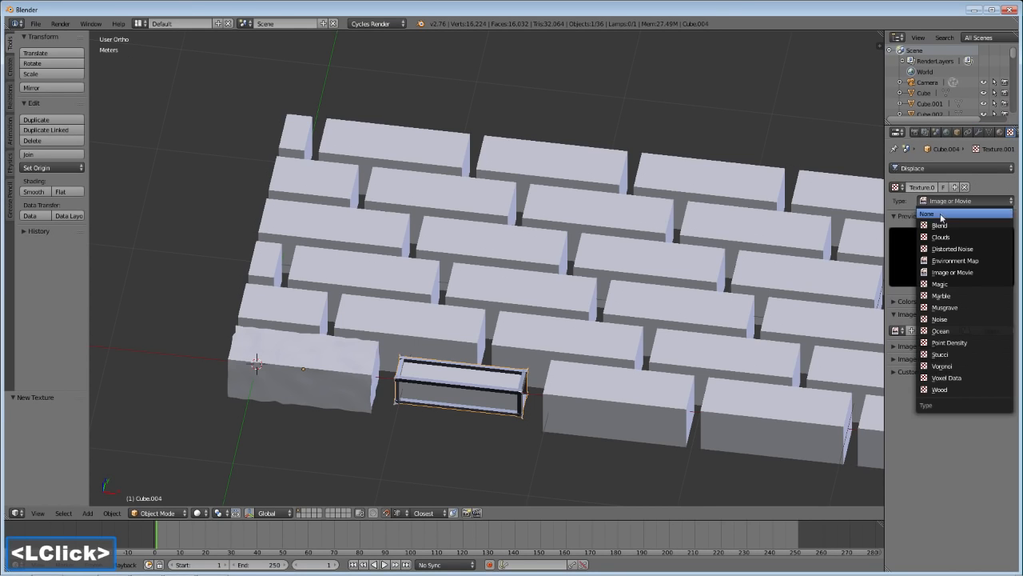
{"action": "left_click", "coordinate": [940, 237]}
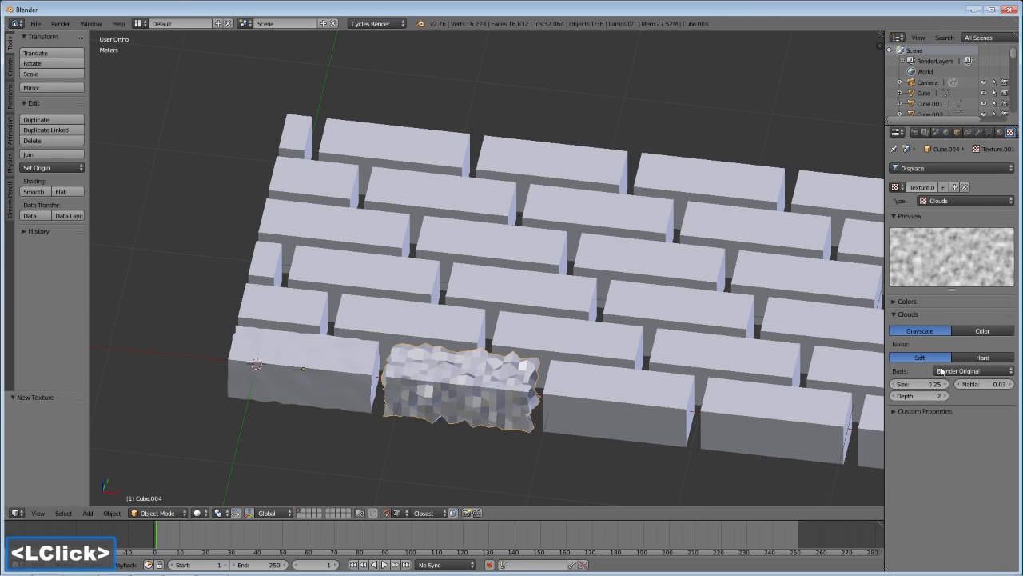
{"action": "left_click", "coordinate": [894, 385]}
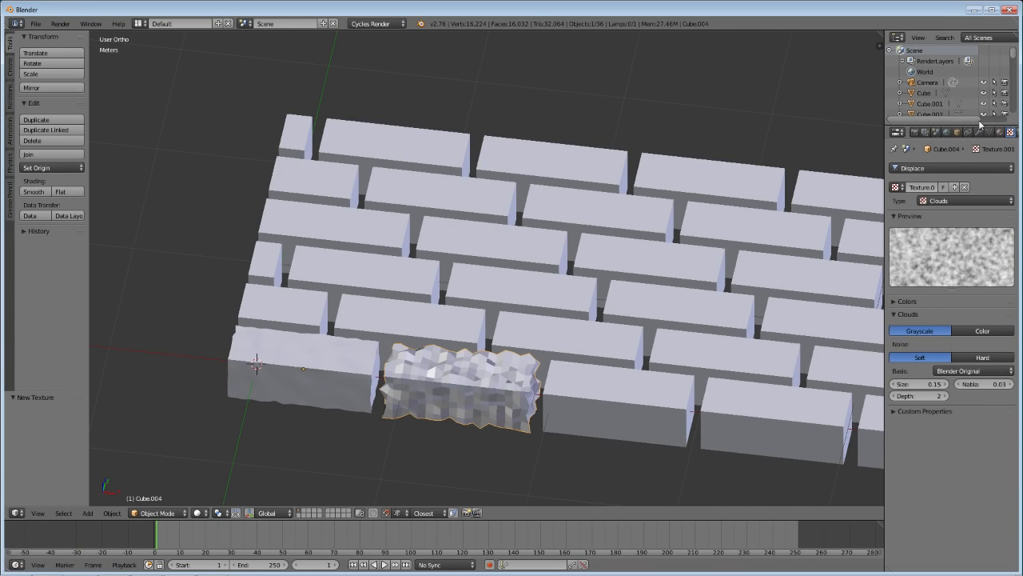
Step: Set the second brick's Displace modifier strength to 0.200
{"action": "left_click", "coordinate": [979, 133]}
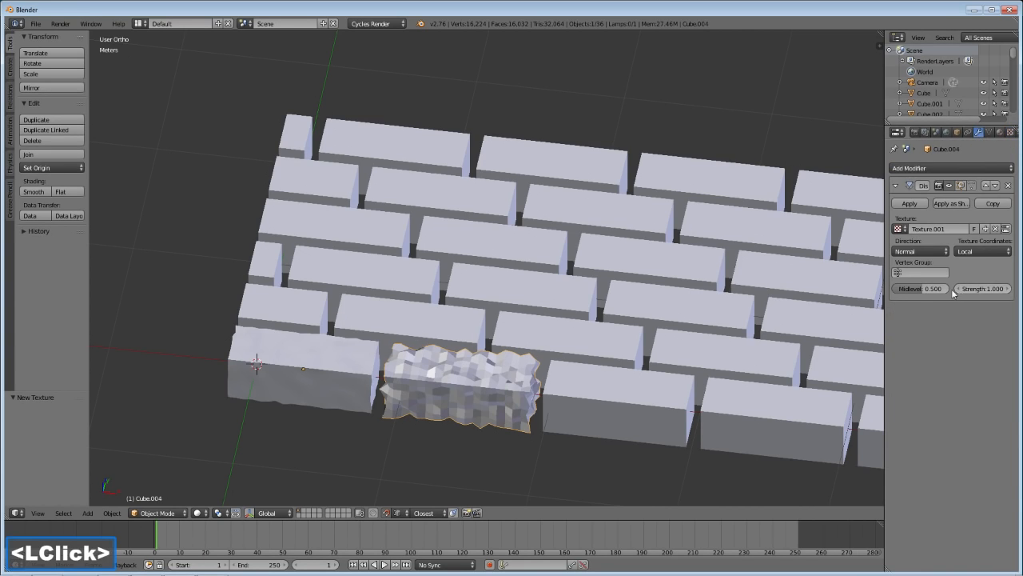
{"action": "double_click", "coordinate": [958, 290]}
{"action": "double_click", "coordinate": [958, 290]}
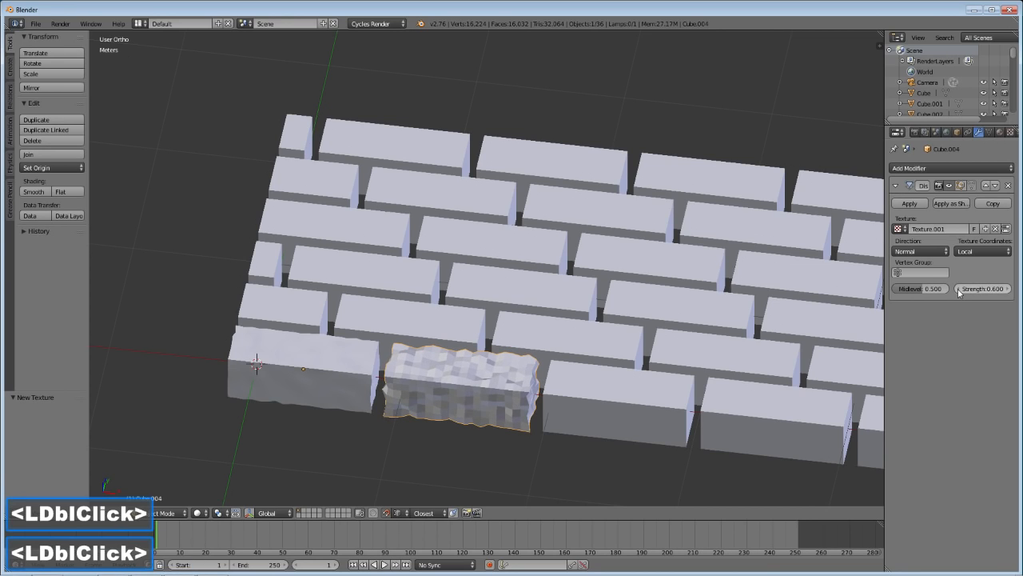
{"action": "double_click", "coordinate": [958, 290]}
{"action": "left_click", "coordinate": [958, 290]}
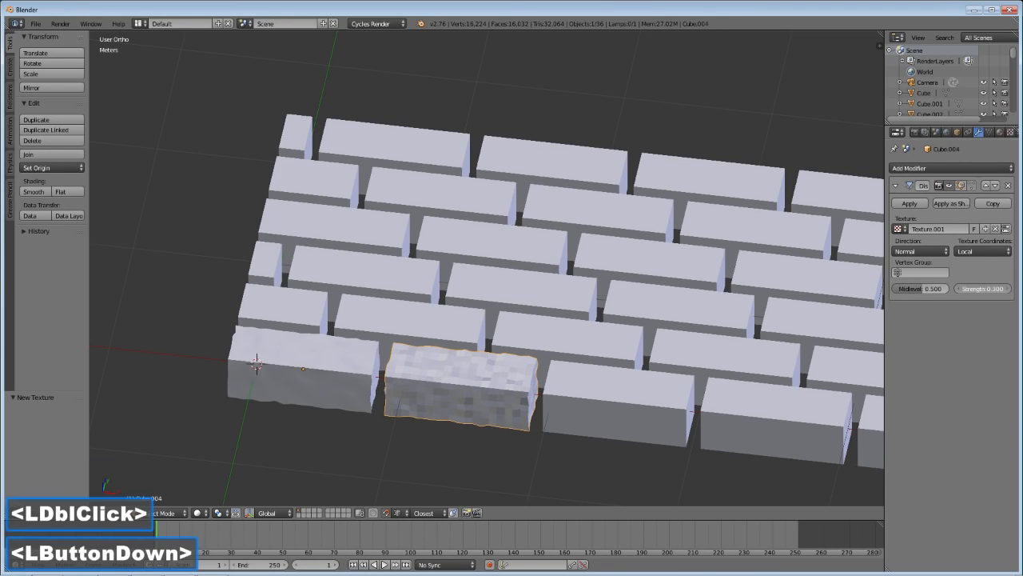
{"action": "left_click", "coordinate": [958, 289]}
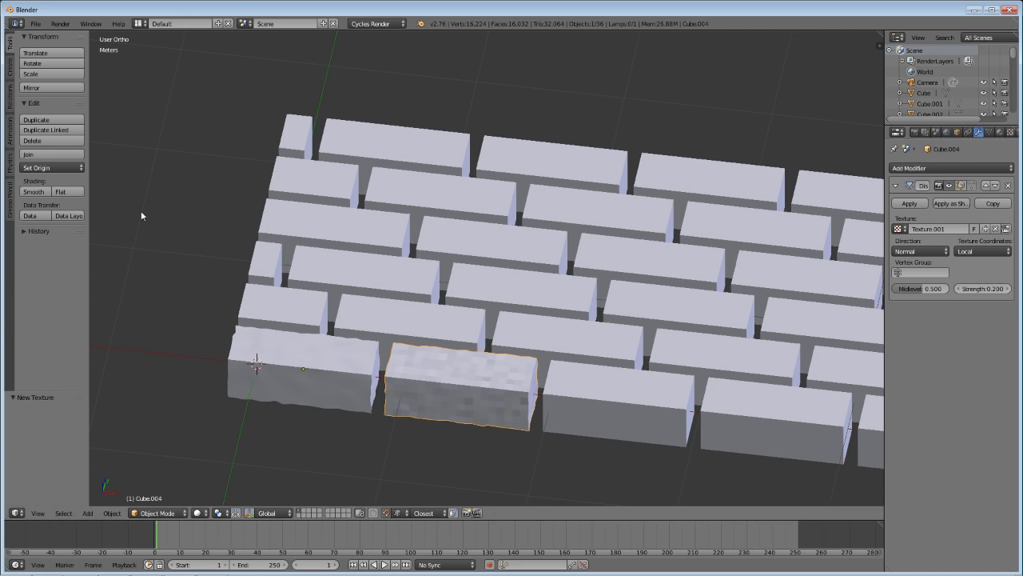
Step: Apply smooth shading to the second bottom-row brick and add an Edge Split modifier to it
{"action": "left_click", "coordinate": [40, 193]}
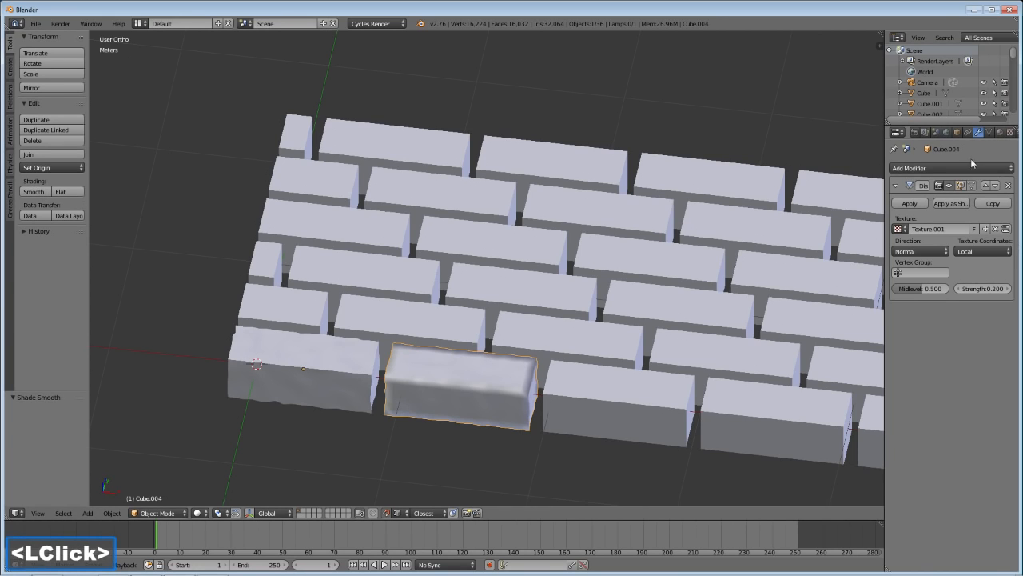
{"action": "left_click", "coordinate": [974, 168]}
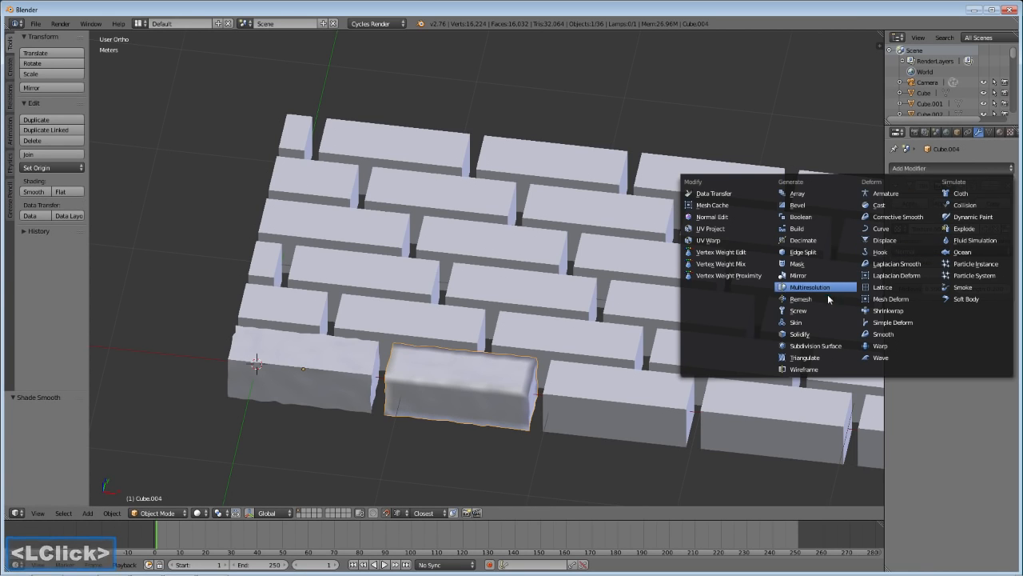
{"action": "left_click", "coordinate": [820, 253]}
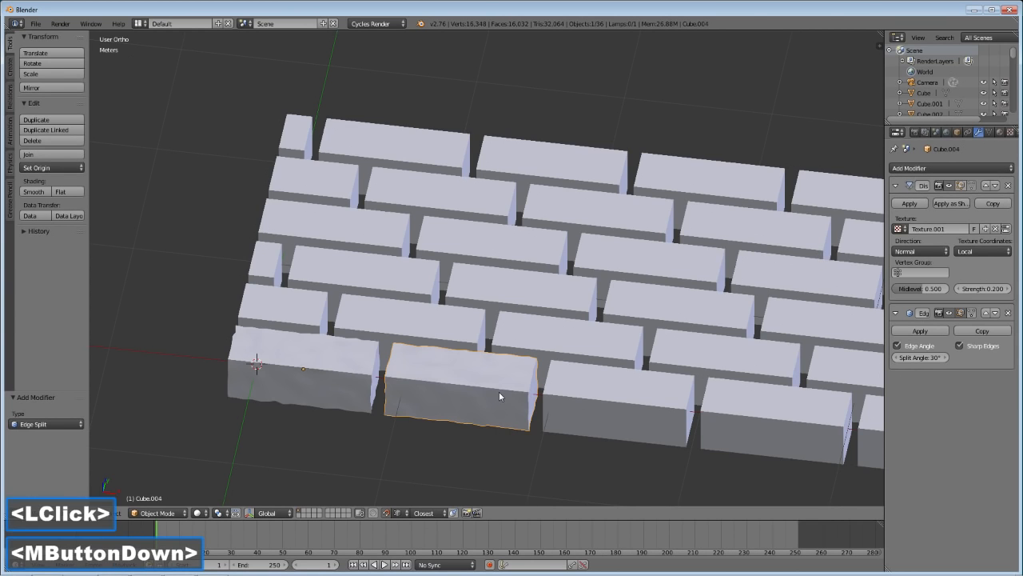
Step: Add a Displace modifier with a new texture to the third brick of the bottom row
{"action": "middle_click_drag", "start_coordinate": [499, 391], "coordinate": [586, 424]}
{"action": "right_click", "coordinate": [584, 419]}
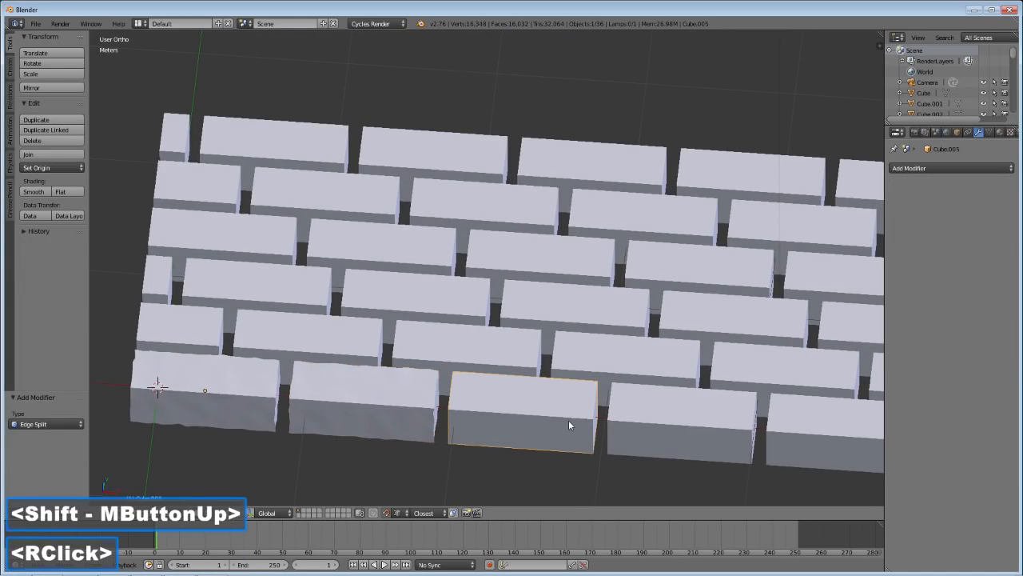
{"action": "left_click", "coordinate": [940, 168]}
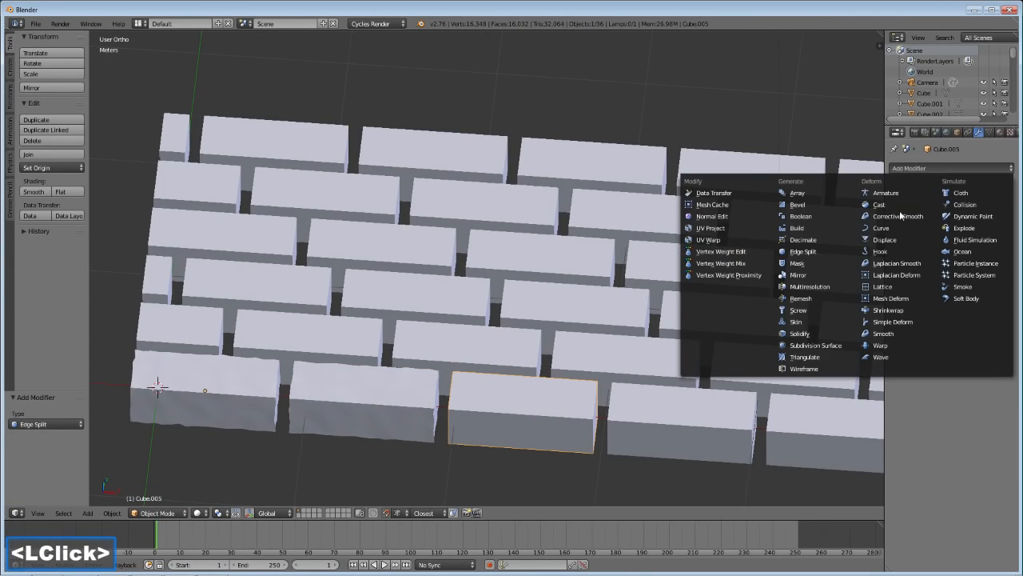
{"action": "left_click", "coordinate": [886, 239]}
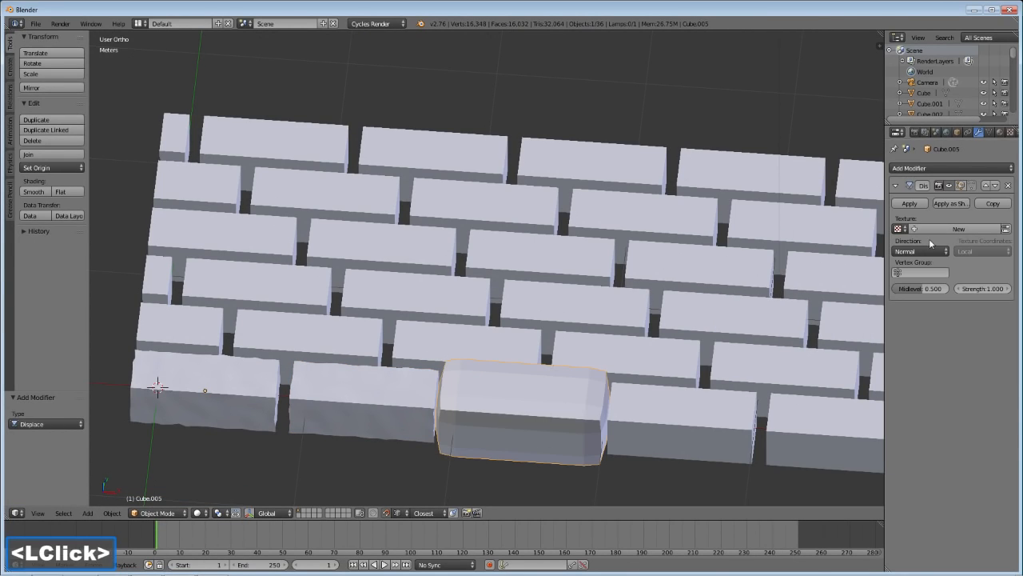
{"action": "left_click", "coordinate": [913, 230]}
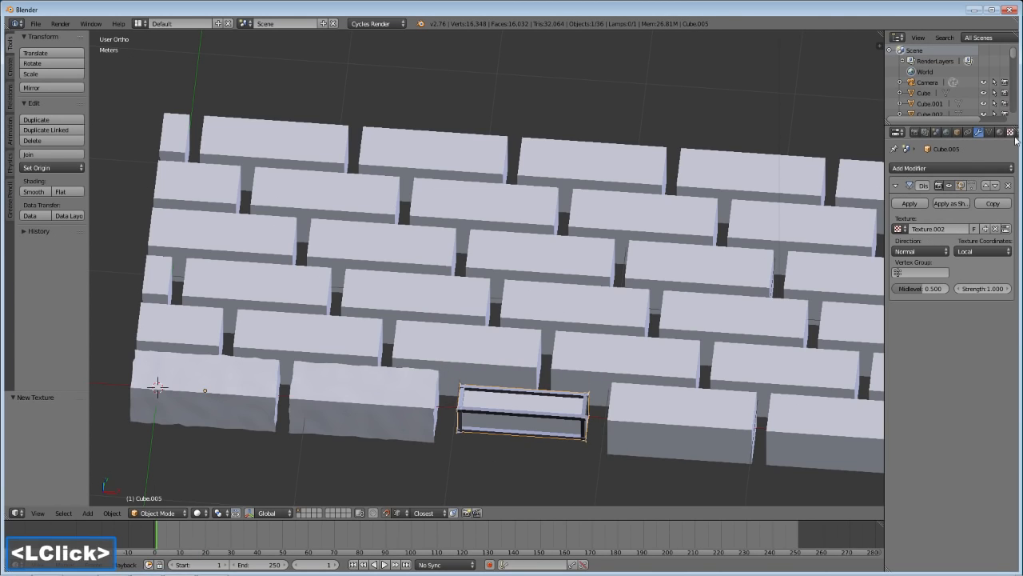
Step: Change the third bottom-row brick's displacement texture to the Clouds type with the Voronoi F1 noise basis
{"action": "left_click", "coordinate": [1012, 133]}
{"action": "left_click", "coordinate": [956, 200]}
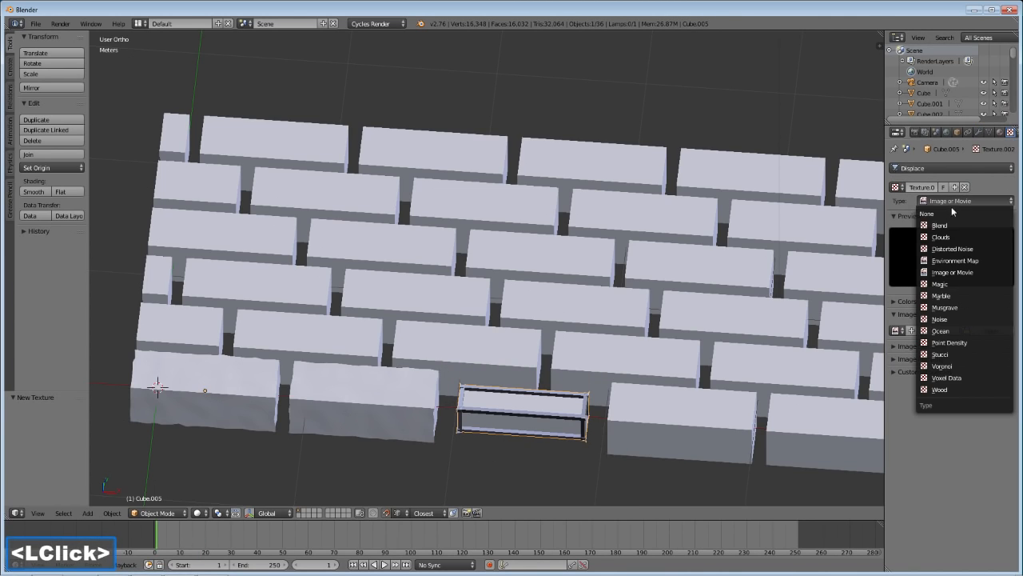
{"action": "left_click", "coordinate": [942, 235]}
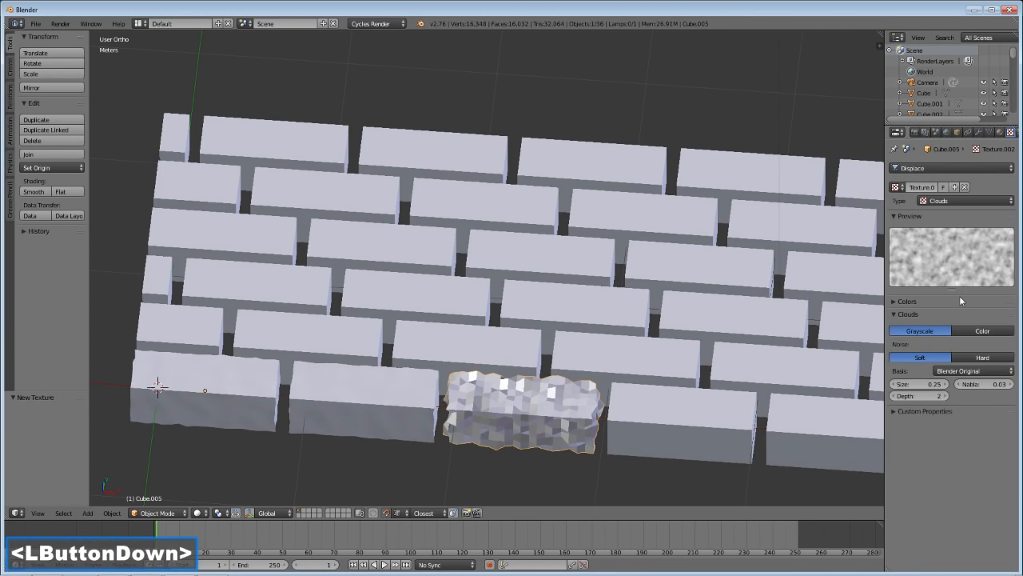
{"action": "left_click", "coordinate": [959, 300]}
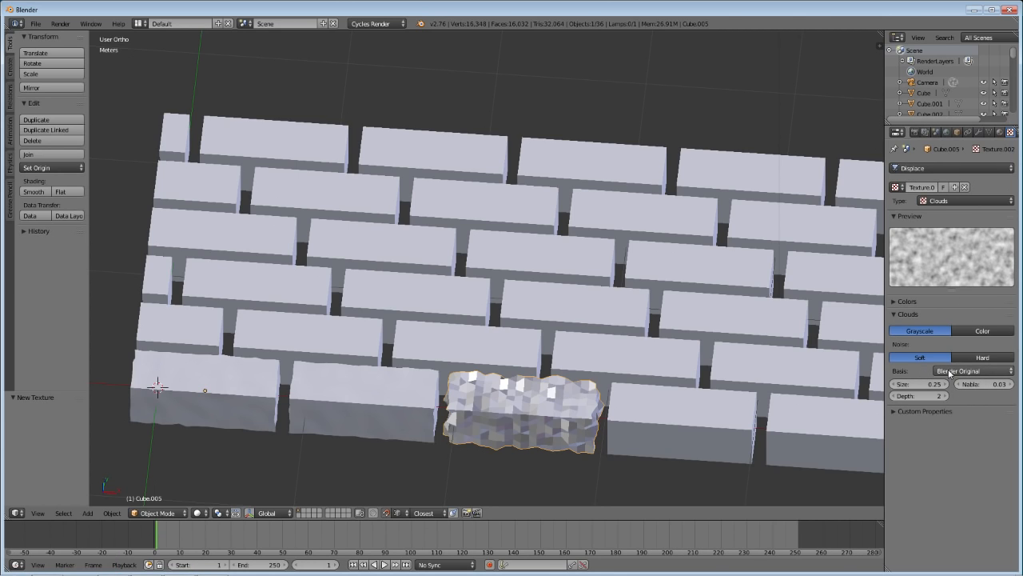
{"action": "left_click", "coordinate": [950, 371]}
{"action": "left_click", "coordinate": [951, 323]}
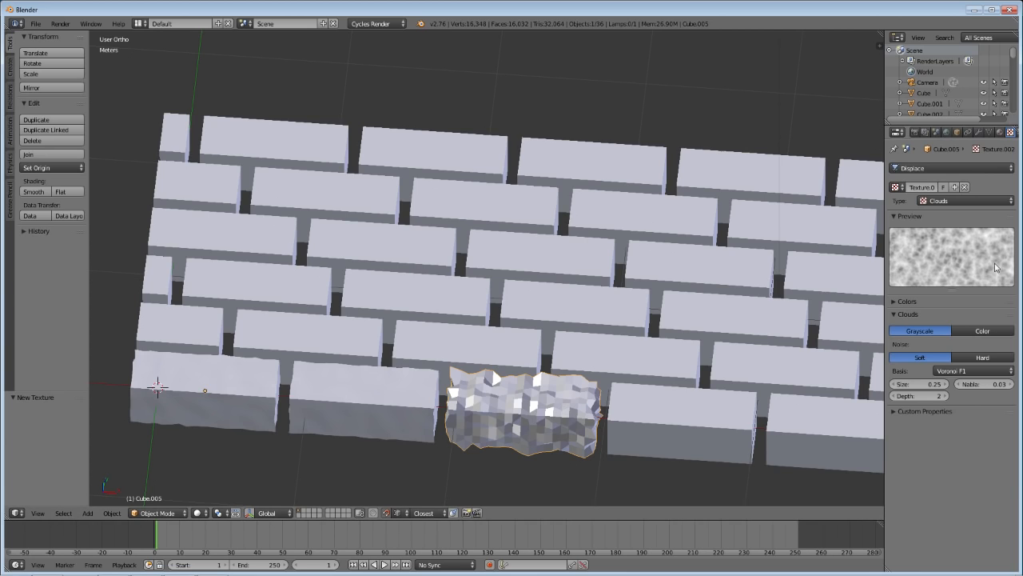
Step: Set the third bottom-row brick's Displace modifier strength to 0.300
{"action": "left_click", "coordinate": [979, 133]}
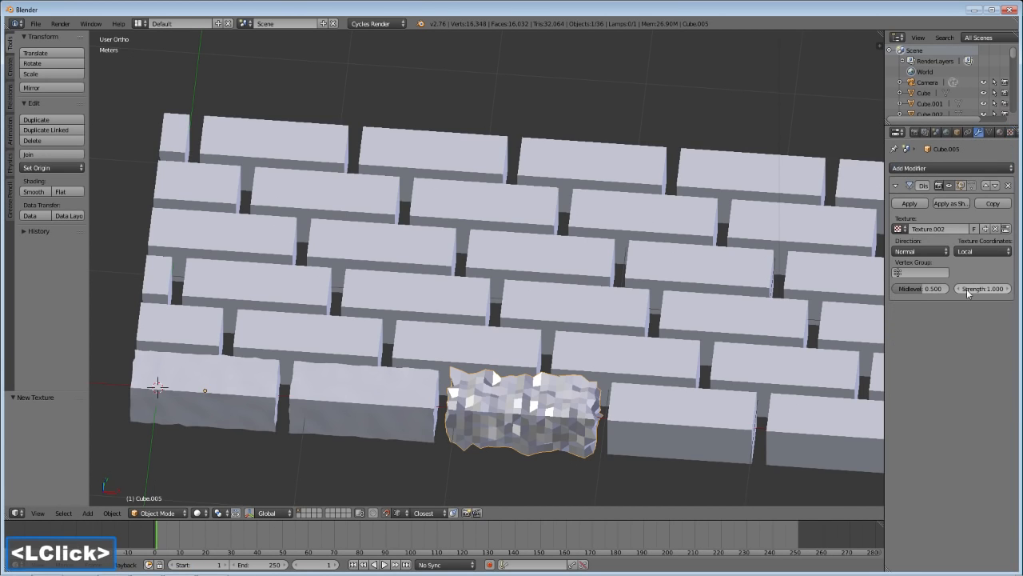
{"action": "double_click", "coordinate": [958, 289]}
{"action": "double_click", "coordinate": [958, 288]}
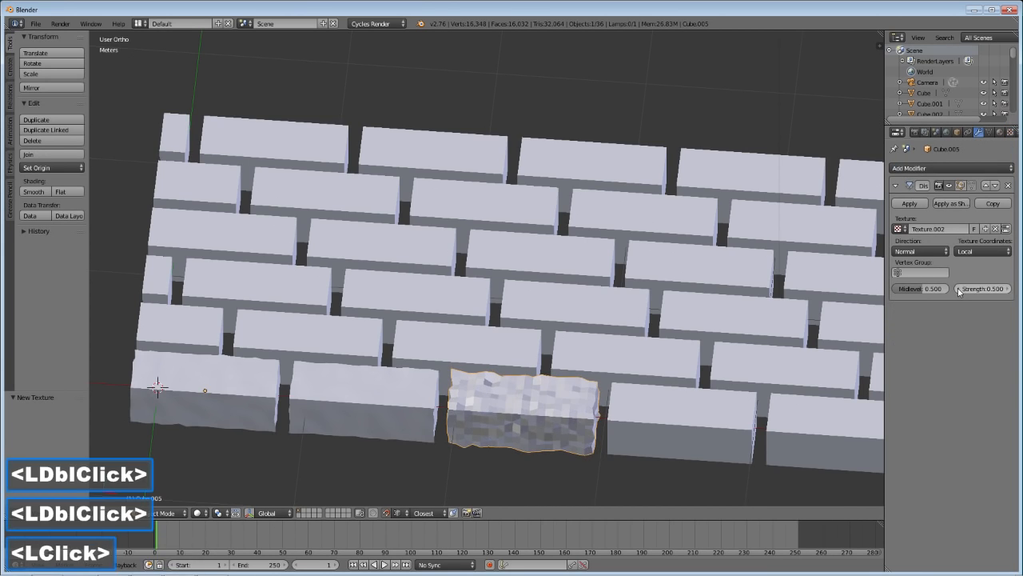
{"action": "double_click", "coordinate": [958, 289]}
{"action": "left_click", "coordinate": [957, 289]}
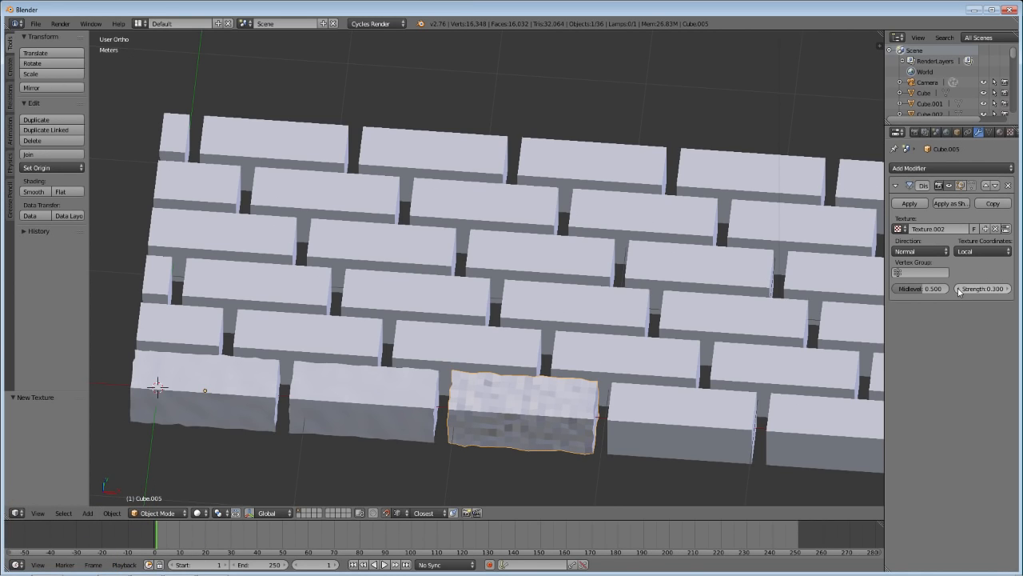
Step: Apply smooth shading to the third bottom-row brick and add an Edge Split modifier to it
{"action": "left_click", "coordinate": [33, 192]}
{"action": "double_click", "coordinate": [981, 165]}
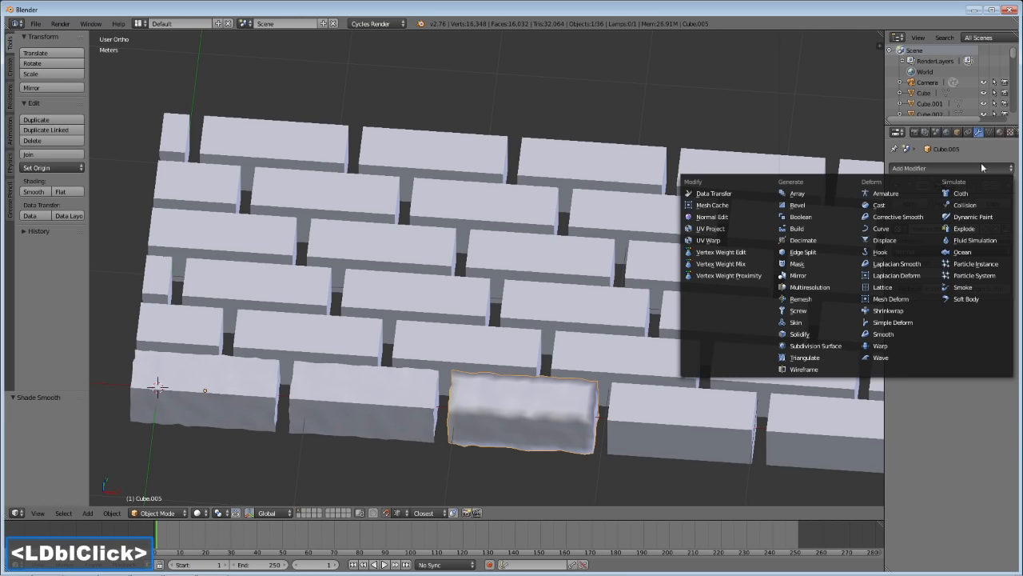
{"action": "left_click", "coordinate": [822, 251]}
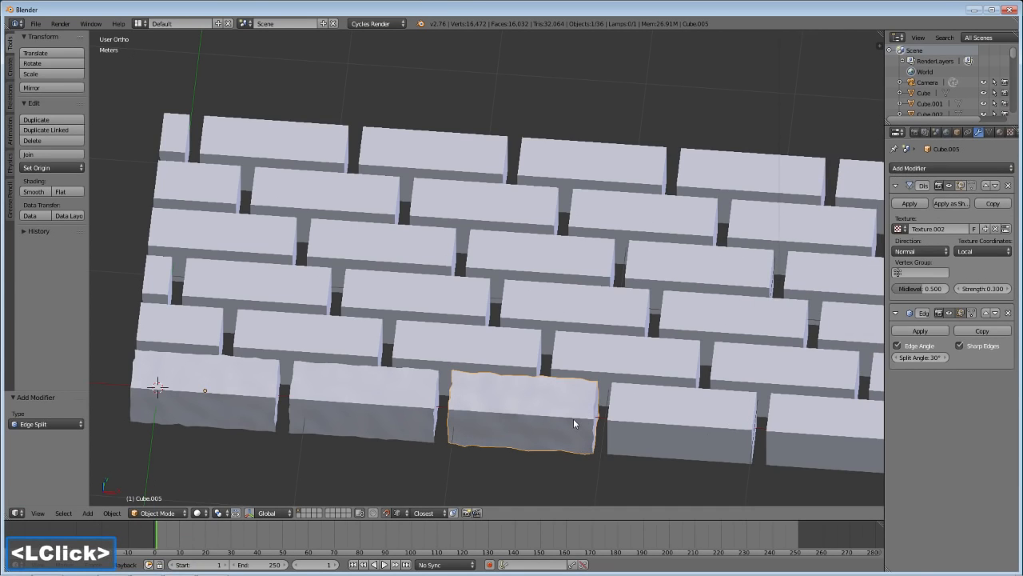
Step: Add a Displace modifier using the existing Texture.002 to the first brick of the second row from the bottom
{"action": "middle_click_drag", "start_coordinate": [573, 418], "coordinate": [594, 363]}
{"action": "middle_click_drag", "start_coordinate": [554, 421], "coordinate": [472, 346]}
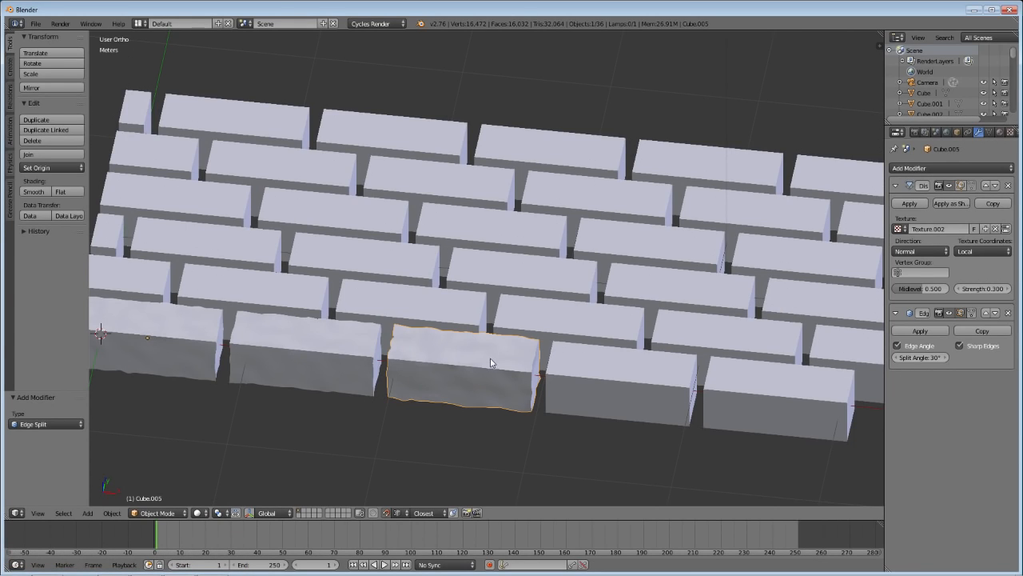
{"action": "scroll", "coordinate": [427, 369], "scroll_direction": "down", "scroll_amount": 3}
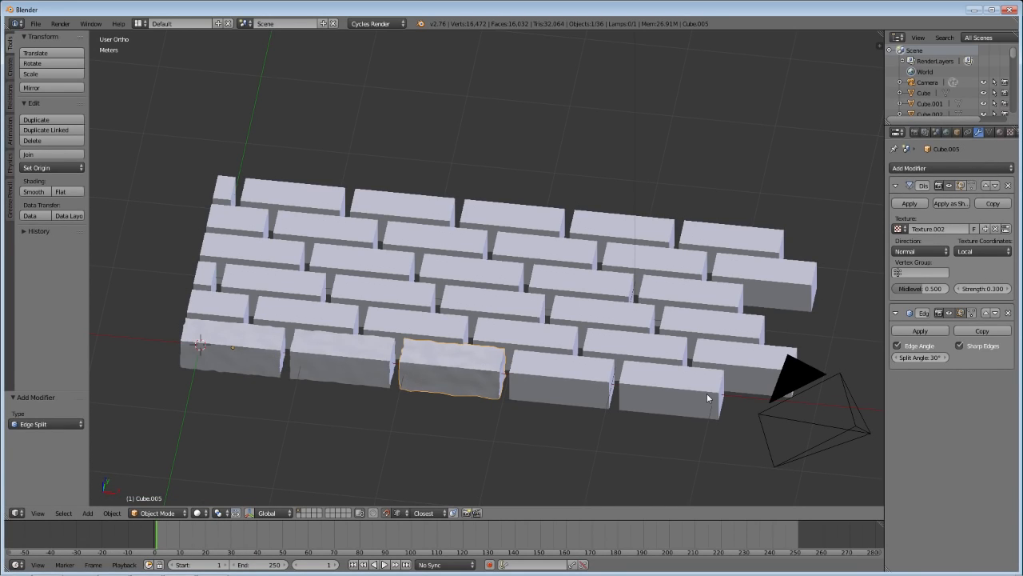
{"action": "middle_click_drag", "start_coordinate": [411, 348], "coordinate": [418, 370]}
{"action": "middle_click_drag", "start_coordinate": [328, 335], "coordinate": [414, 391], "text": "shift"}
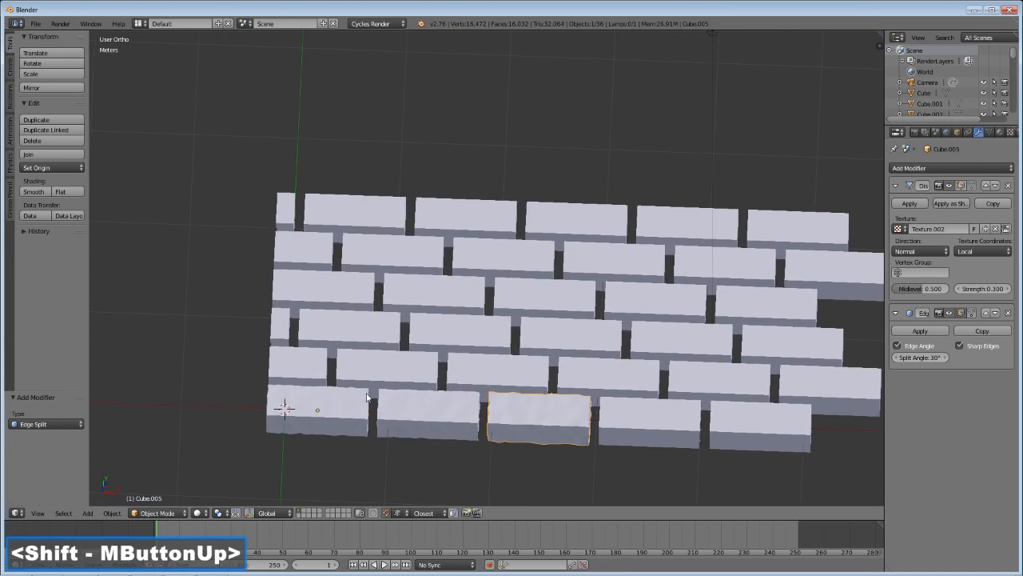
{"action": "right_click", "coordinate": [302, 366]}
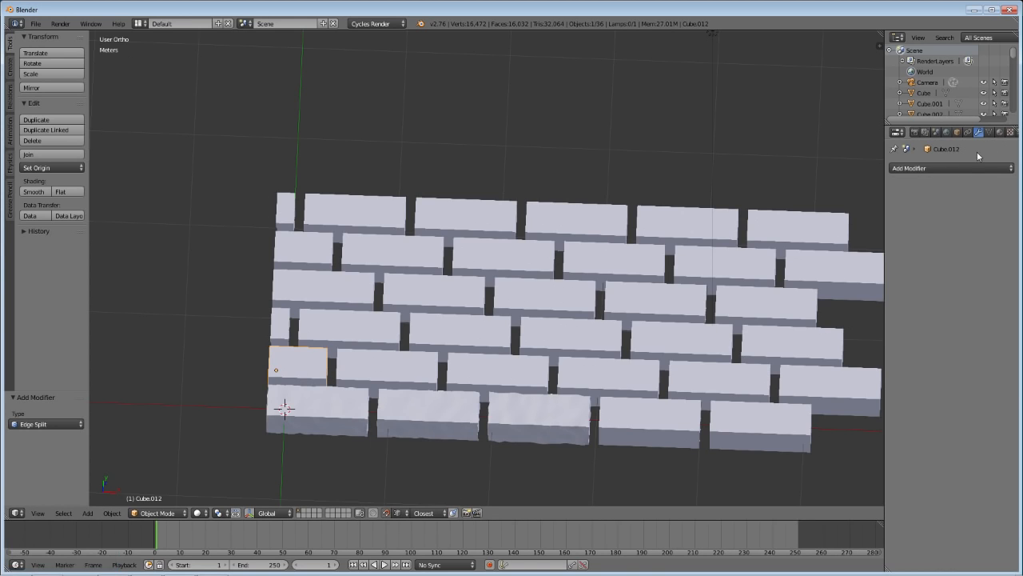
{"action": "left_click", "coordinate": [963, 167]}
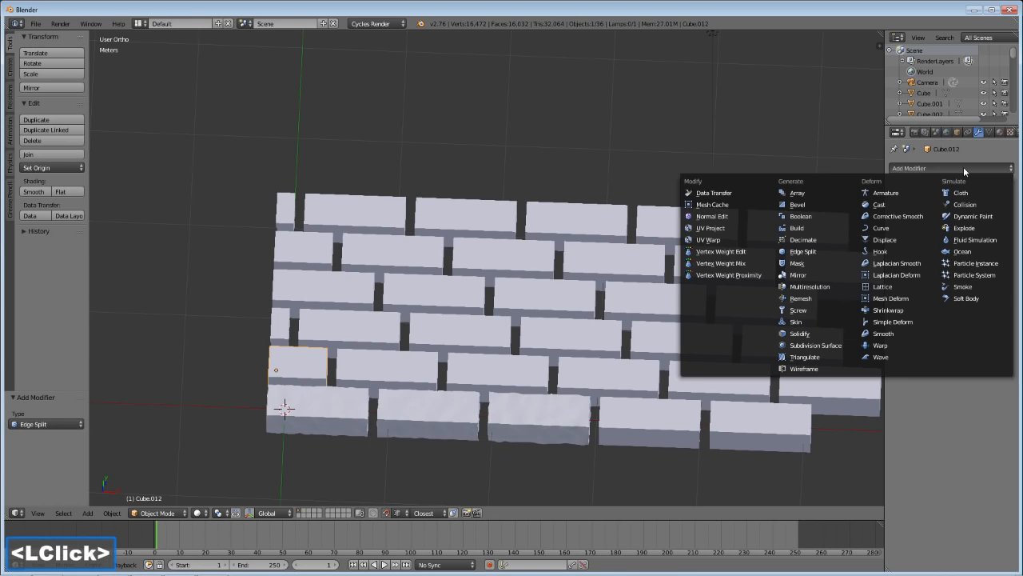
{"action": "left_click", "coordinate": [883, 239]}
{"action": "left_click", "coordinate": [898, 229]}
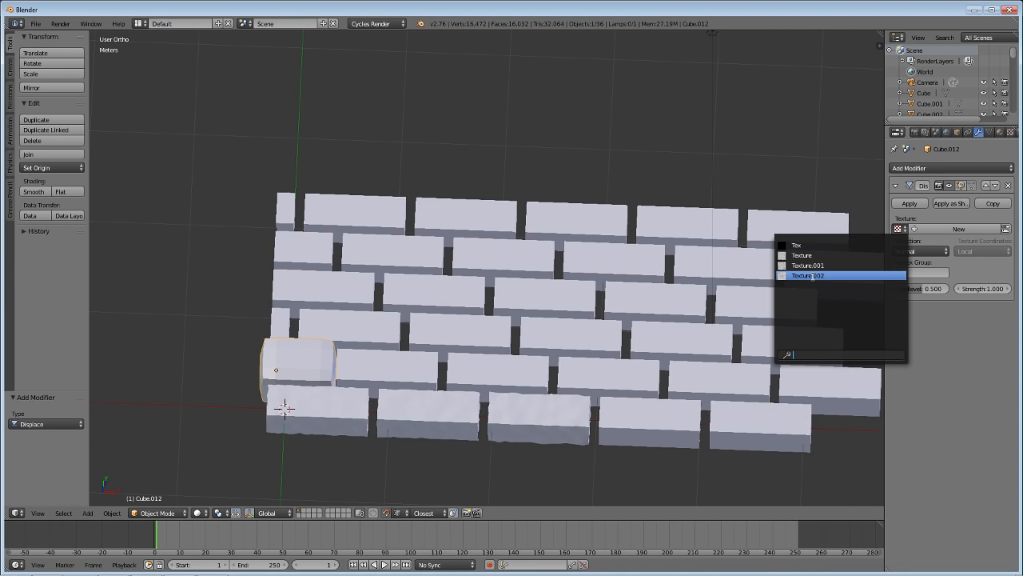
{"action": "left_click", "coordinate": [811, 275]}
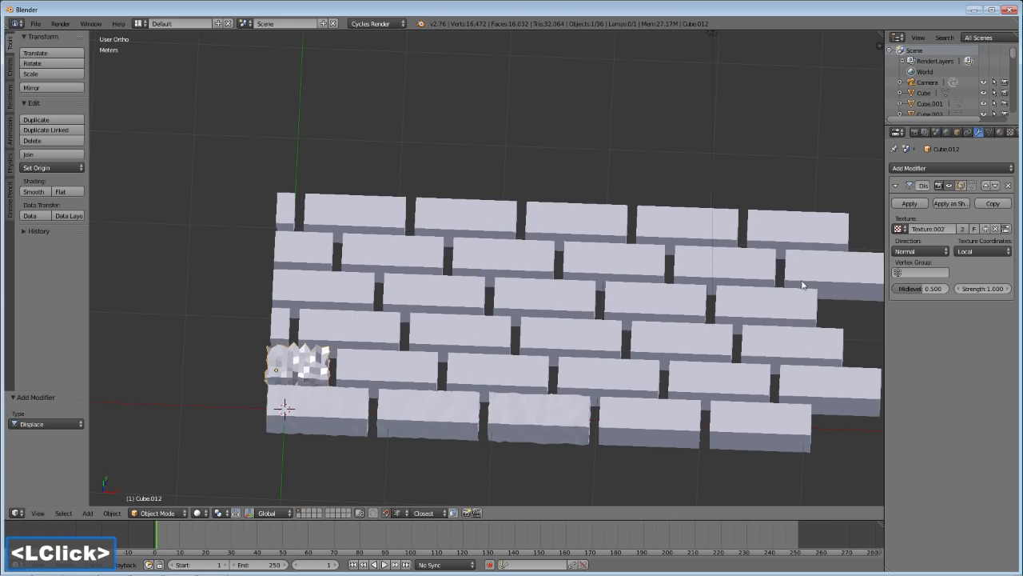
Step: Set the Displace modifier strength of the second row's first brick to 0.200
{"action": "left_click", "coordinate": [958, 288]}
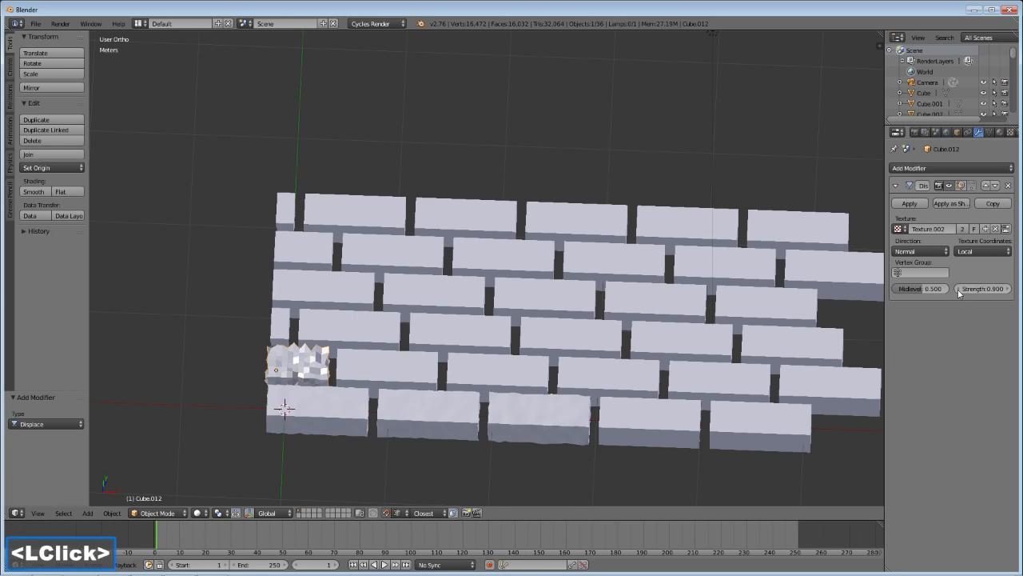
{"action": "double_click", "coordinate": [958, 289]}
{"action": "double_click", "coordinate": [957, 288]}
{"action": "double_click", "coordinate": [958, 289]}
{"action": "left_click", "coordinate": [957, 288]}
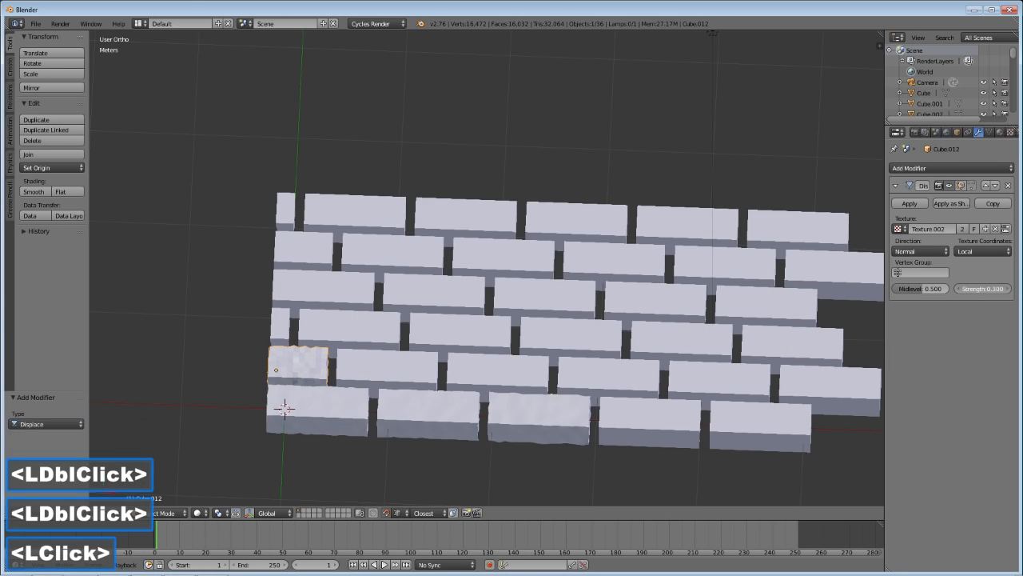
Step: Apply smooth shading to the second row's first brick and add an Edge Split modifier to it
{"action": "left_click", "coordinate": [34, 192]}
{"action": "left_click", "coordinate": [958, 169]}
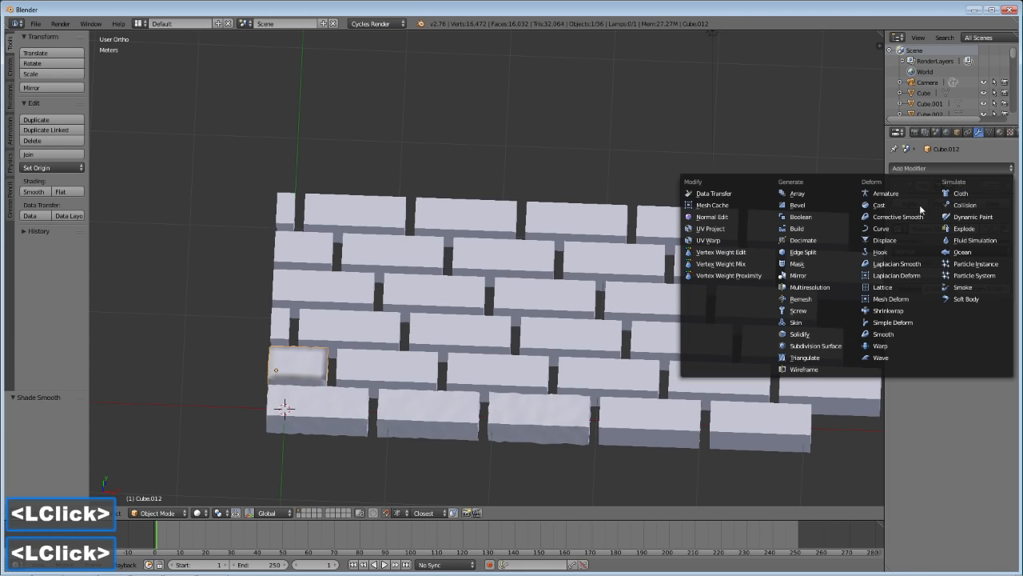
{"action": "left_click", "coordinate": [803, 252]}
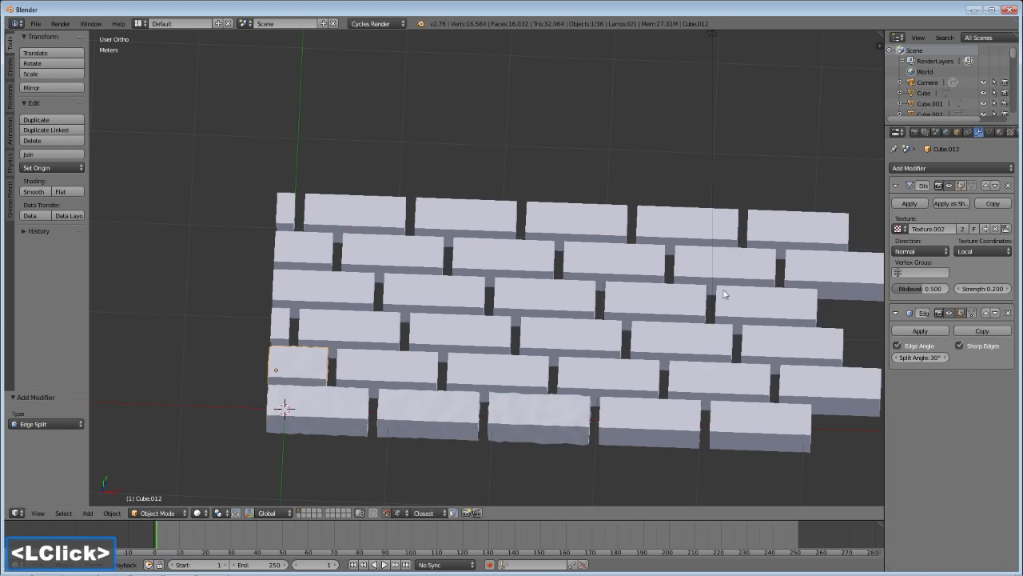
Step: Add a Displace modifier using the existing texture named Texture to the second brick of the second row from the bottom
{"action": "middle_click_drag", "start_coordinate": [331, 402], "coordinate": [328, 354]}
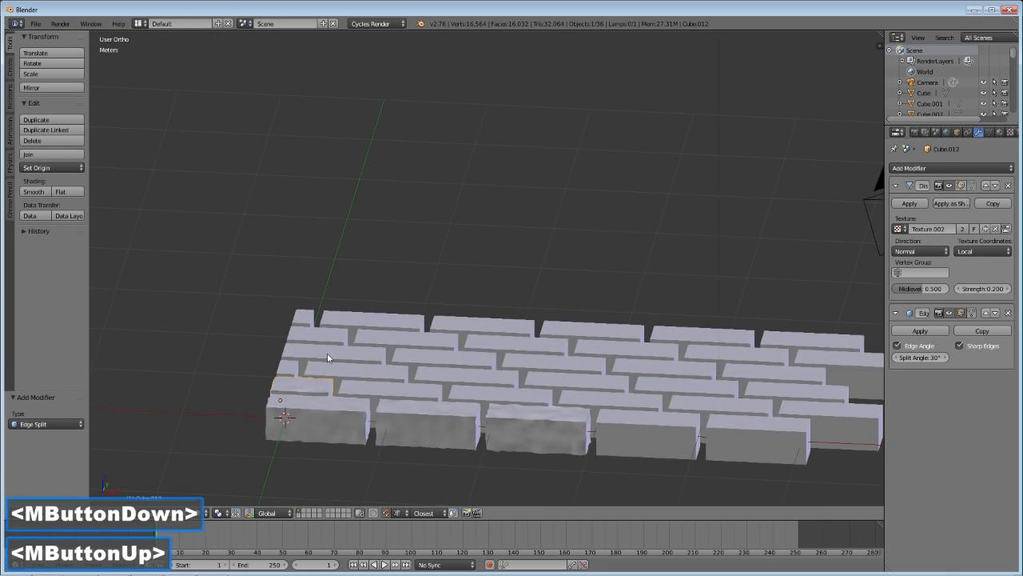
{"action": "scroll", "coordinate": [337, 405], "scroll_direction": "up", "scroll_amount": 2}
{"action": "scroll", "coordinate": [336, 406], "scroll_direction": "up", "scroll_amount": 1}
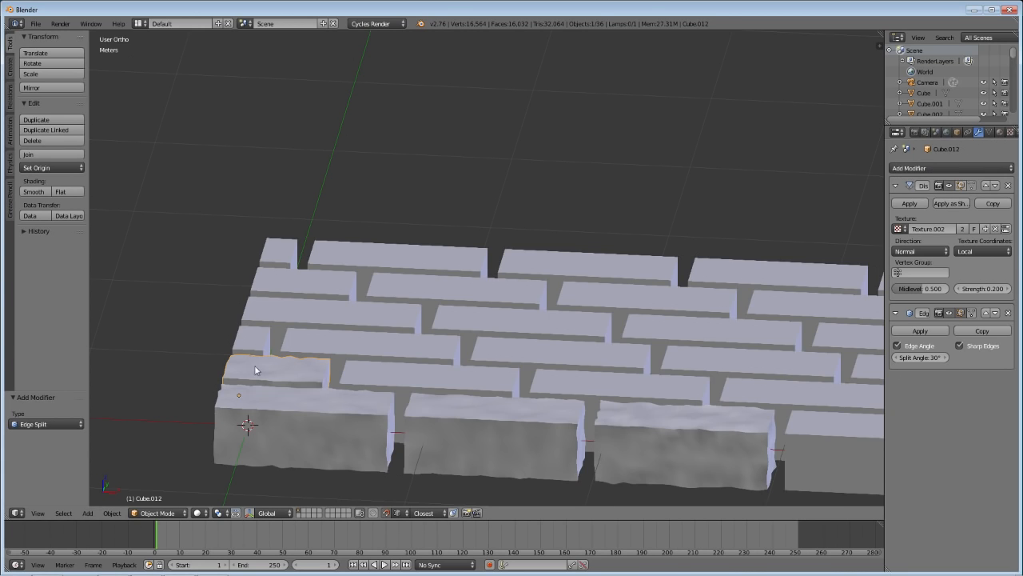
{"action": "right_click", "coordinate": [359, 374]}
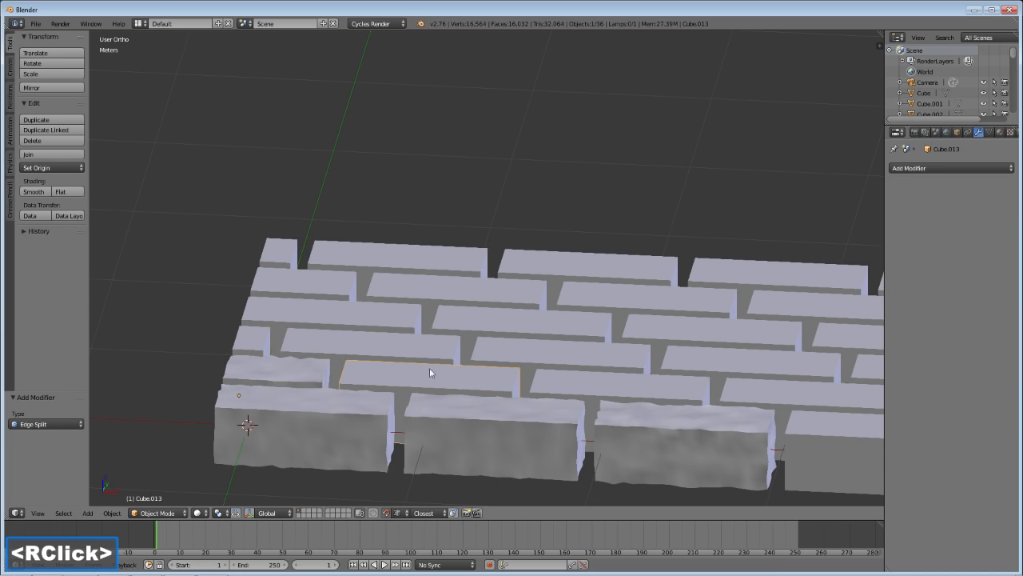
{"action": "left_click", "coordinate": [960, 168]}
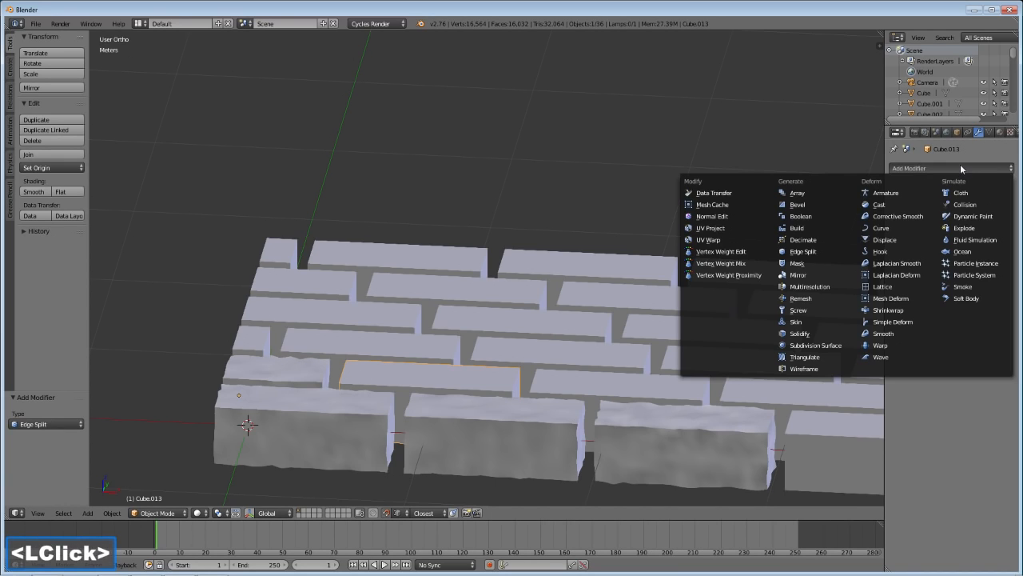
{"action": "left_click", "coordinate": [902, 239]}
{"action": "left_click", "coordinate": [898, 228]}
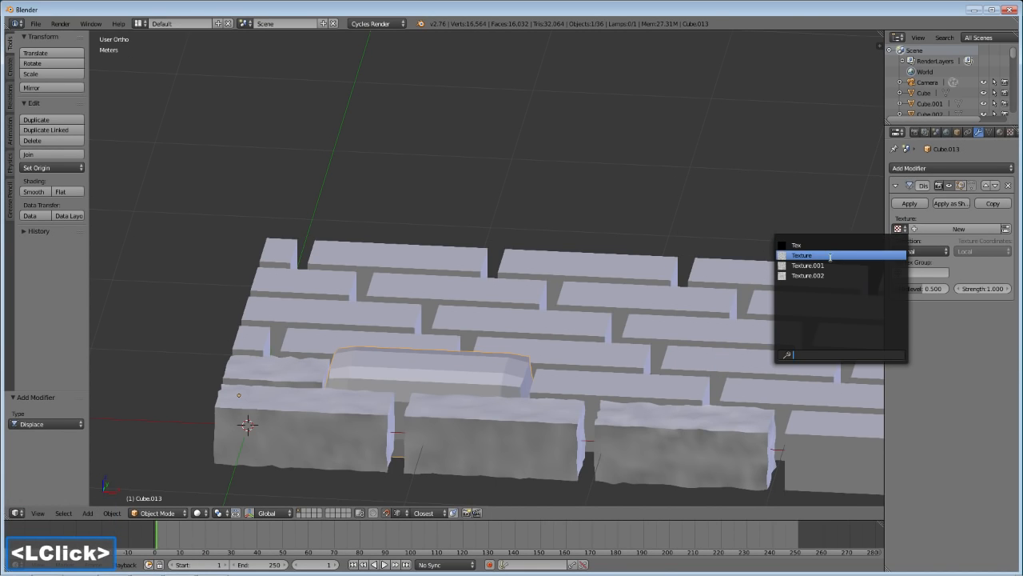
{"action": "left_click", "coordinate": [829, 257]}
Step: Set the Displace modifier strength of the second row's second brick to 0.100
{"action": "left_click", "coordinate": [956, 289]}
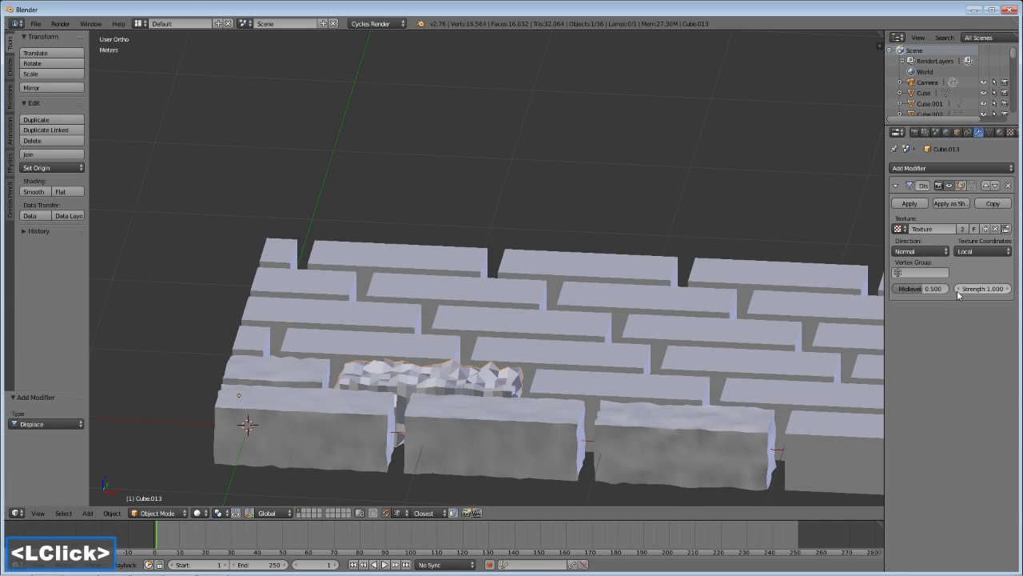
{"action": "left_click", "coordinate": [957, 288]}
{"action": "double_click", "coordinate": [957, 288]}
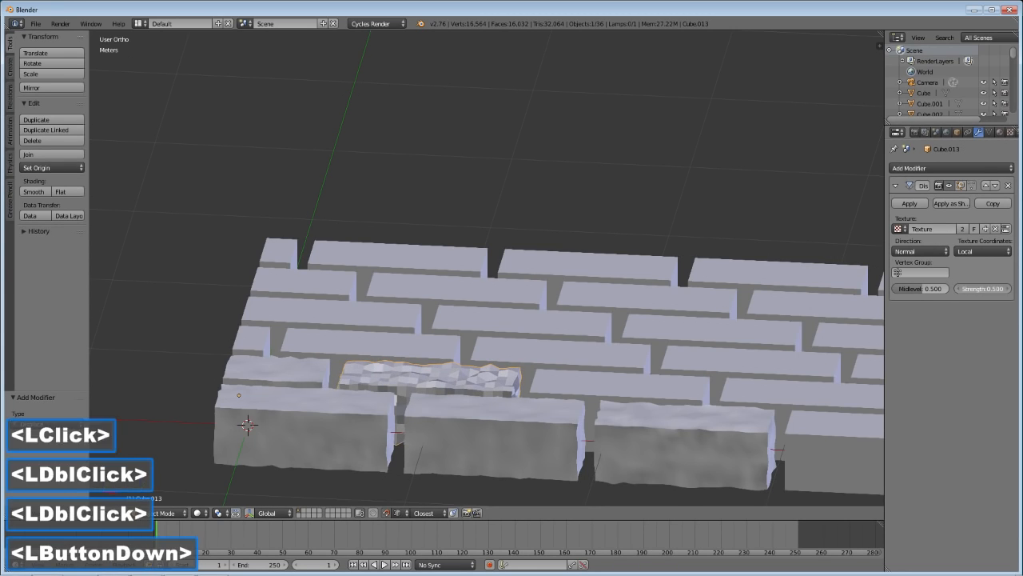
{"action": "double_click", "coordinate": [958, 289]}
{"action": "left_click", "coordinate": [958, 288]}
{"action": "left_click", "coordinate": [958, 289]}
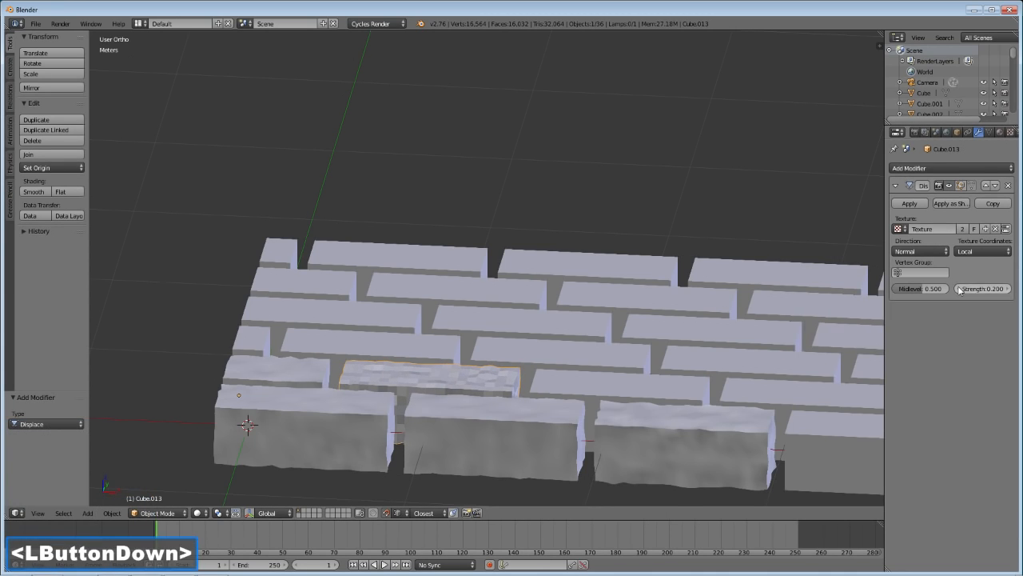
{"action": "left_click", "coordinate": [958, 289]}
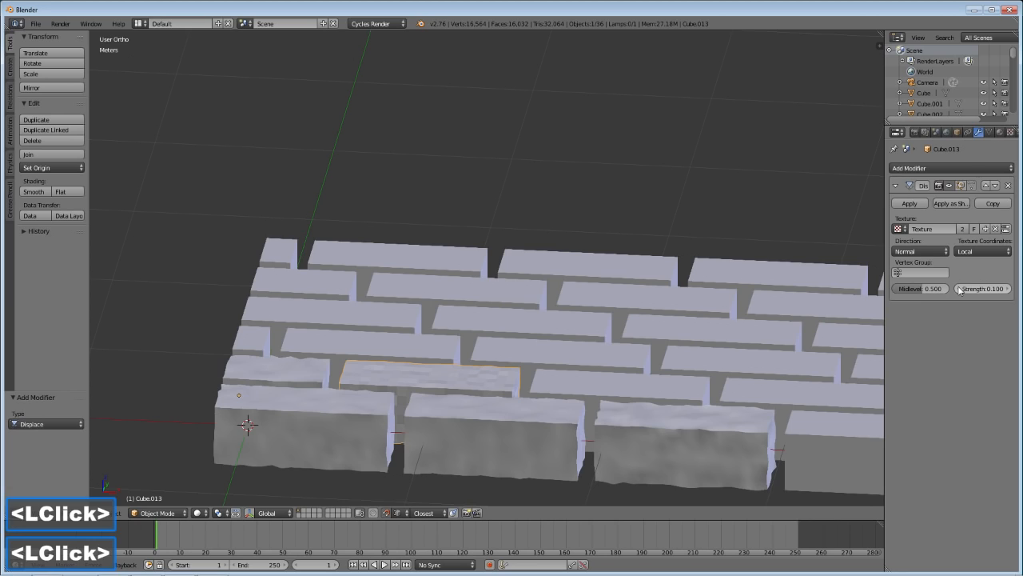
Step: Apply smooth shading to the second row's second brick and add an Edge Split modifier to it
{"action": "left_click", "coordinate": [33, 193]}
{"action": "left_click", "coordinate": [997, 170]}
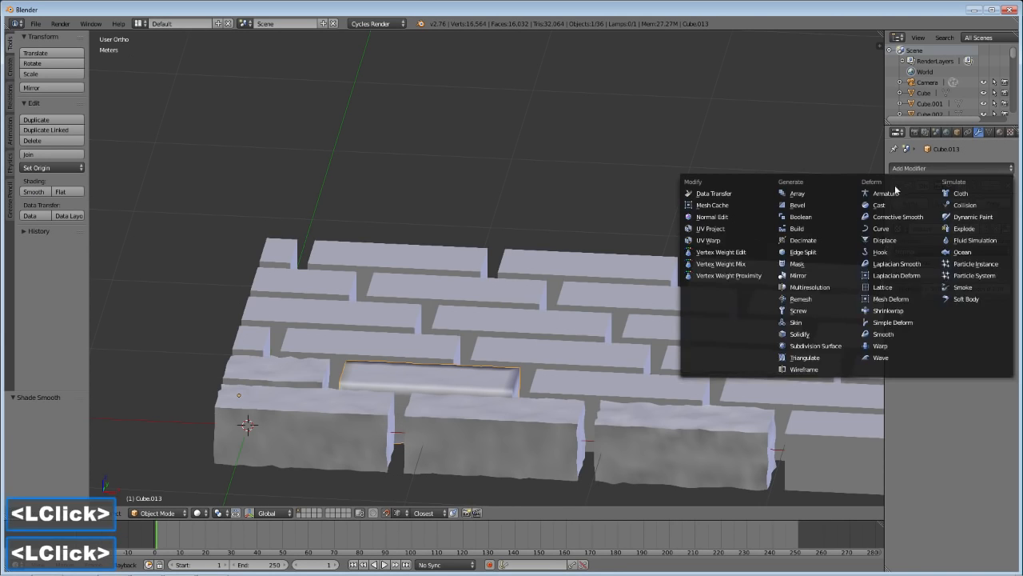
{"action": "left_click", "coordinate": [804, 252]}
{"action": "middle_click_drag", "start_coordinate": [430, 416], "coordinate": [482, 318]}
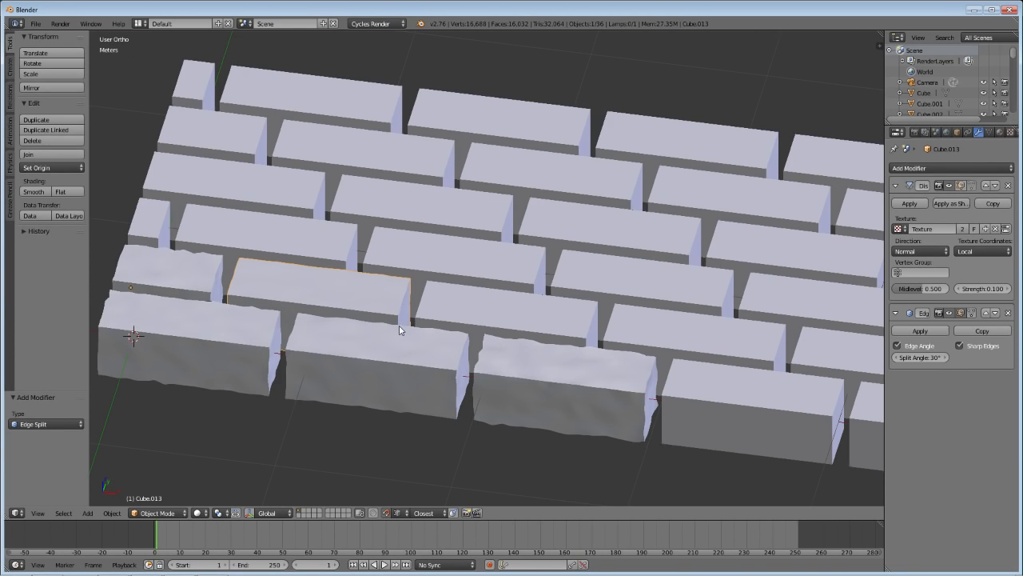
Step: Add a plane mesh to the scene to serve as the backing between the bricks
{"action": "middle_click_drag", "start_coordinate": [390, 361], "coordinate": [432, 341]}
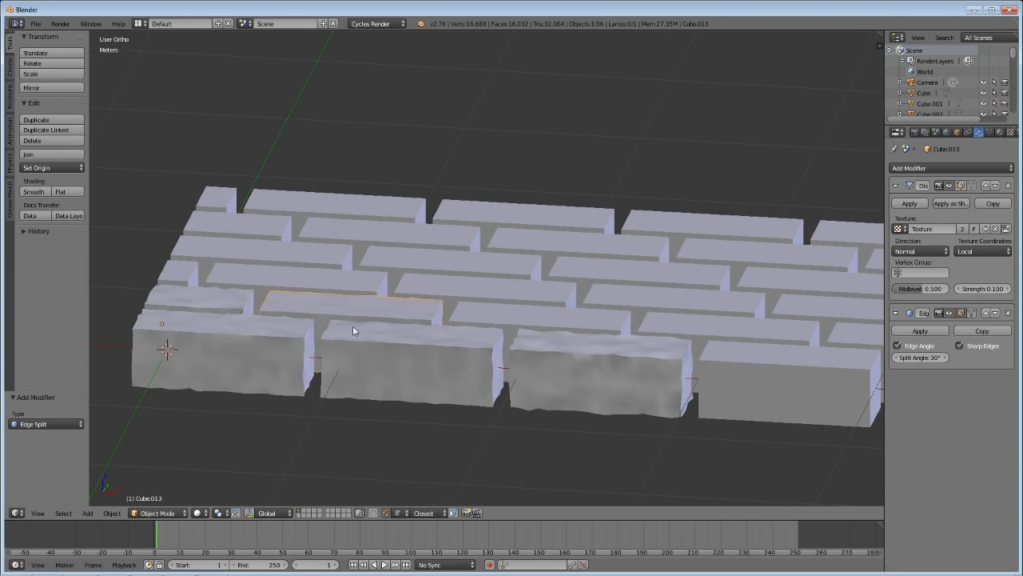
{"action": "middle_click_drag", "start_coordinate": [410, 319], "coordinate": [422, 362]}
{"action": "scroll", "coordinate": [364, 251], "scroll_direction": "down", "scroll_amount": 3}
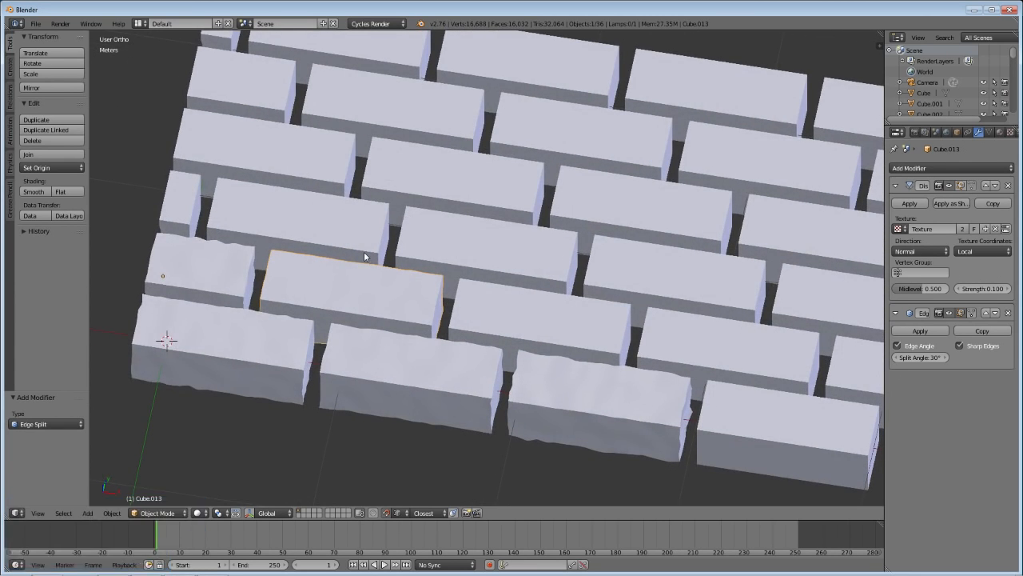
{"action": "middle_click_drag", "start_coordinate": [370, 276], "coordinate": [383, 317]}
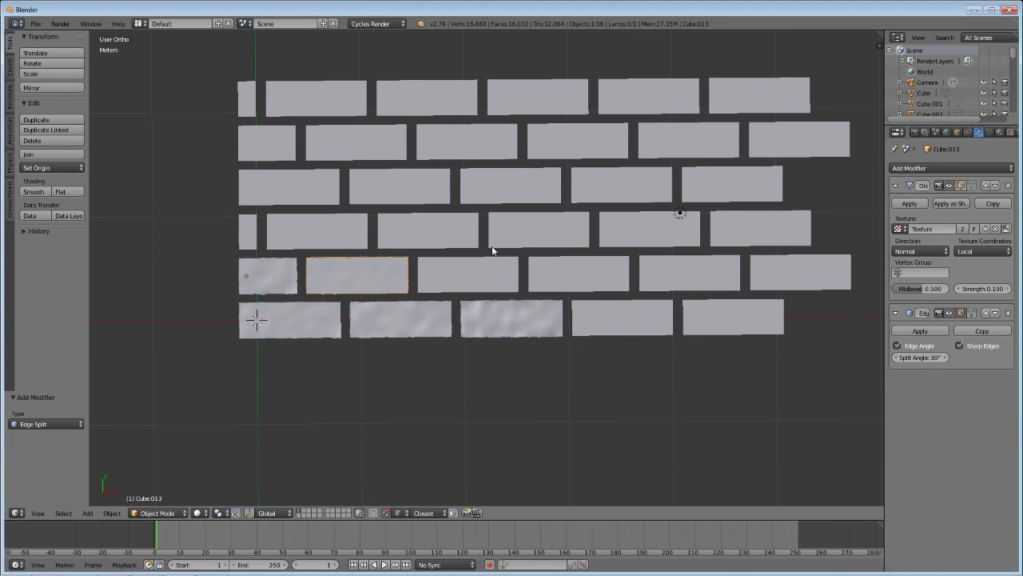
{"action": "middle_click_drag", "start_coordinate": [577, 247], "coordinate": [554, 292], "text": "shift"}
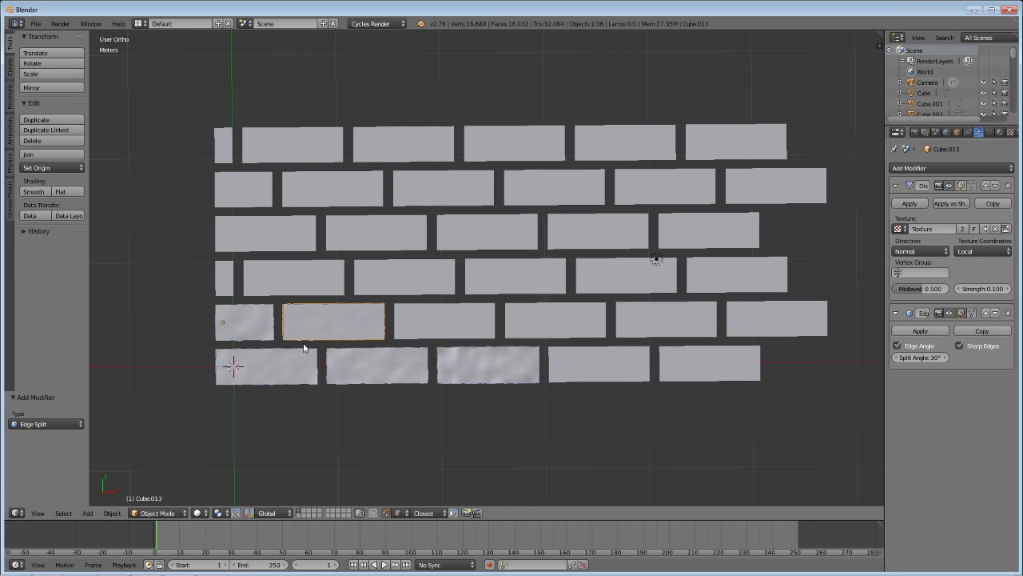
{"action": "key", "text": "shift+a"}
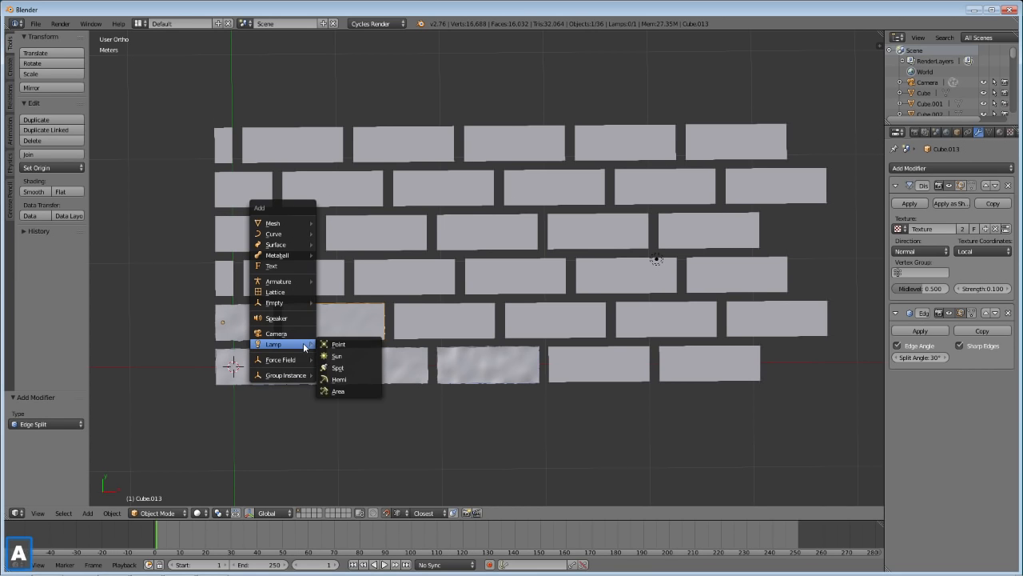
{"action": "mouse_move", "coordinate": [297, 223]}
{"action": "left_click", "coordinate": [338, 223]}
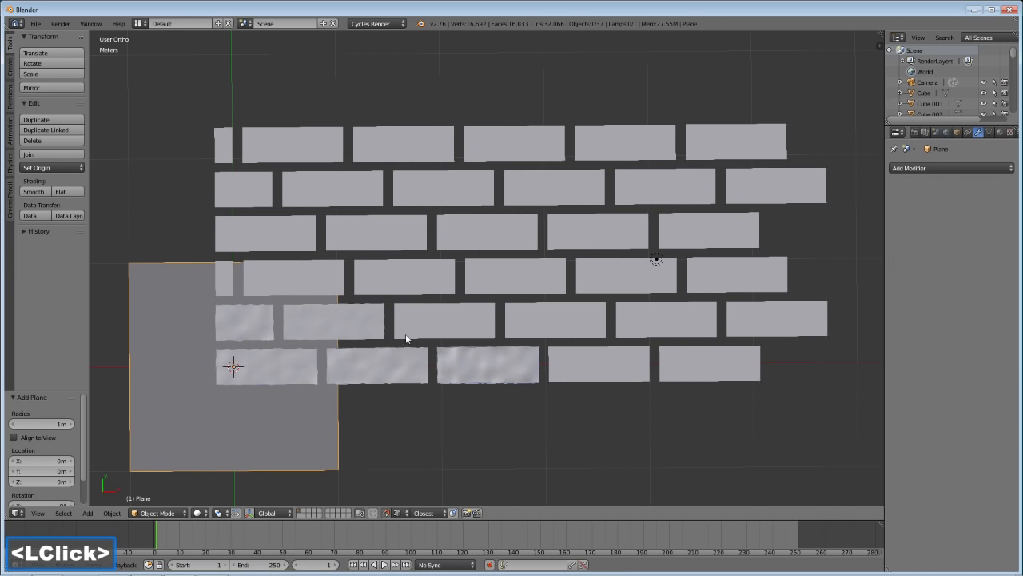
{"action": "key", "text": "g"}
{"action": "key", "text": "z"}
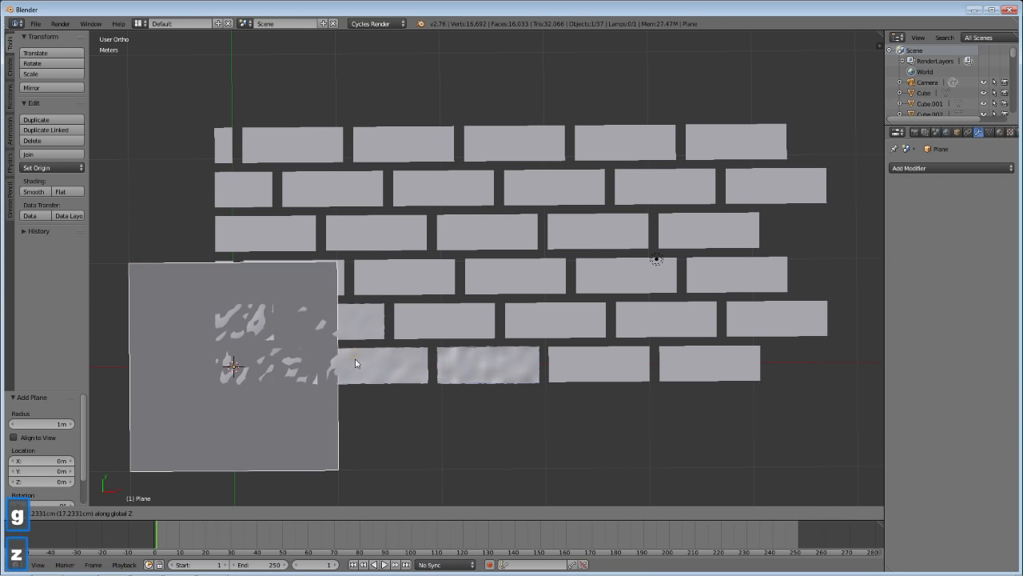
{"action": "right_click", "coordinate": [355, 360]}
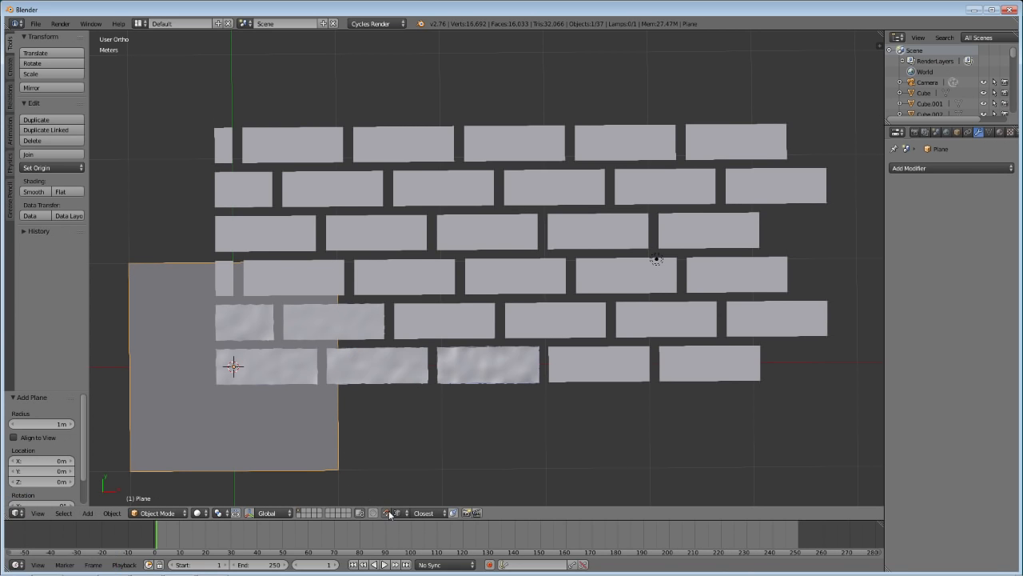
Step: Turn off snapping and move the plane about 84.4 cm along Y so its lower edge aligns with the bottom brick row
{"action": "left_click", "coordinate": [386, 513]}
{"action": "key", "text": "g"}
{"action": "key", "text": "y"}
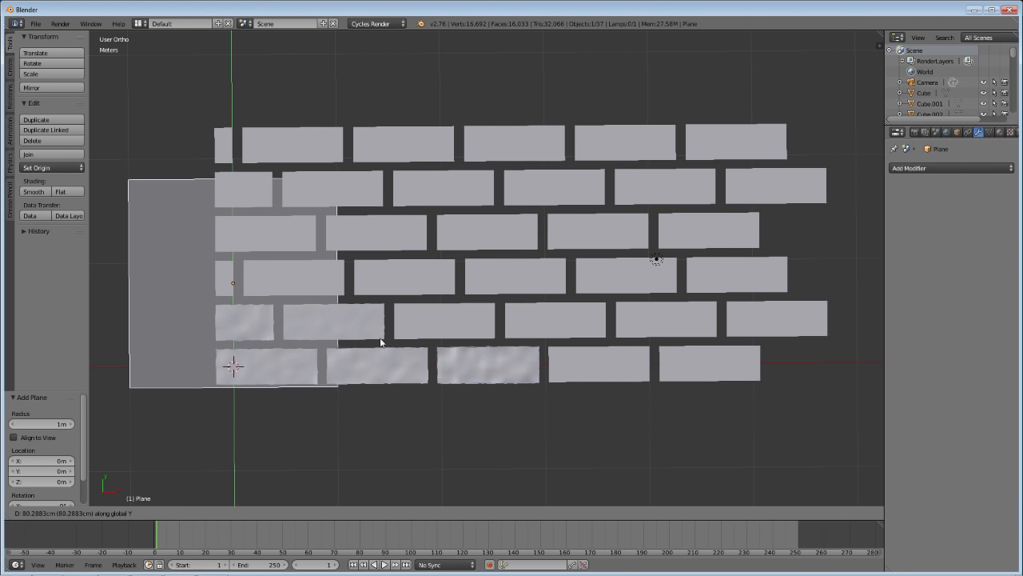
{"action": "left_click", "coordinate": [381, 339]}
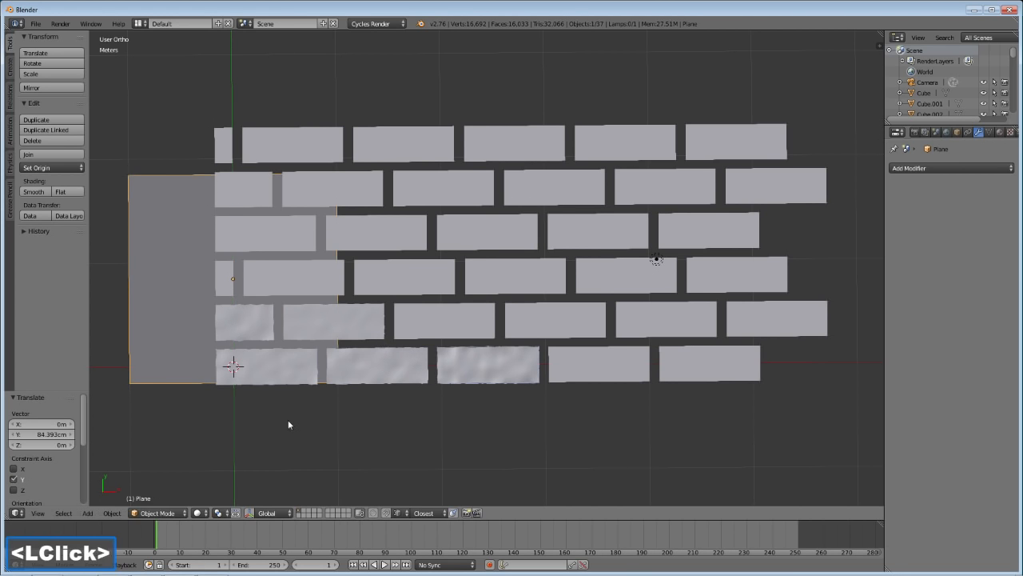
Step: Raise the plane about 11.6 cm along Z in front view so it sits just below the bricks' top faces
{"action": "scroll", "coordinate": [287, 421], "scroll_direction": "up", "scroll_amount": 6}
{"action": "scroll", "coordinate": [287, 424], "scroll_direction": "up", "scroll_amount": 2}
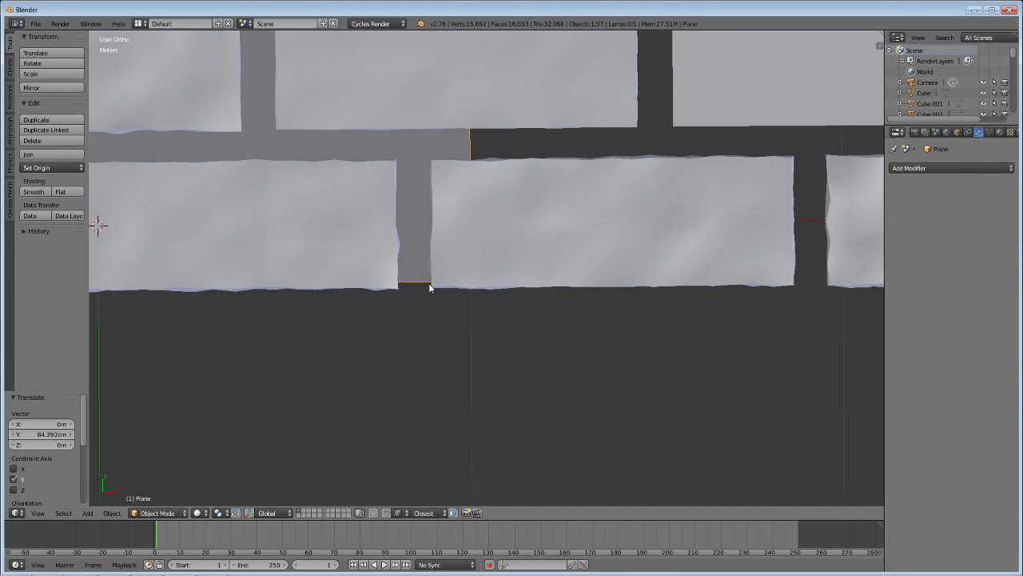
{"action": "middle_click_drag", "start_coordinate": [424, 284], "coordinate": [435, 226]}
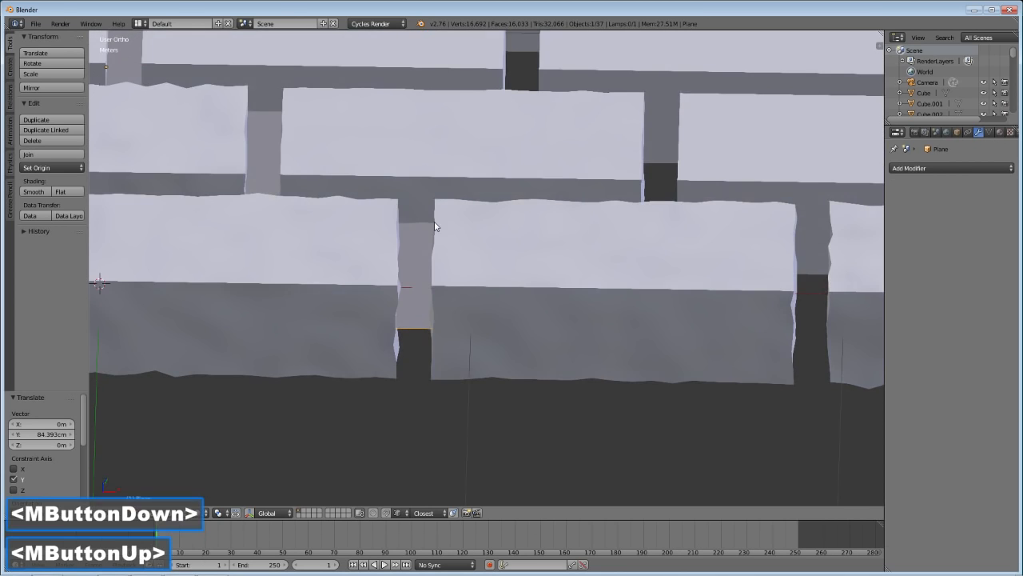
{"action": "key", "text": "KP_1"}
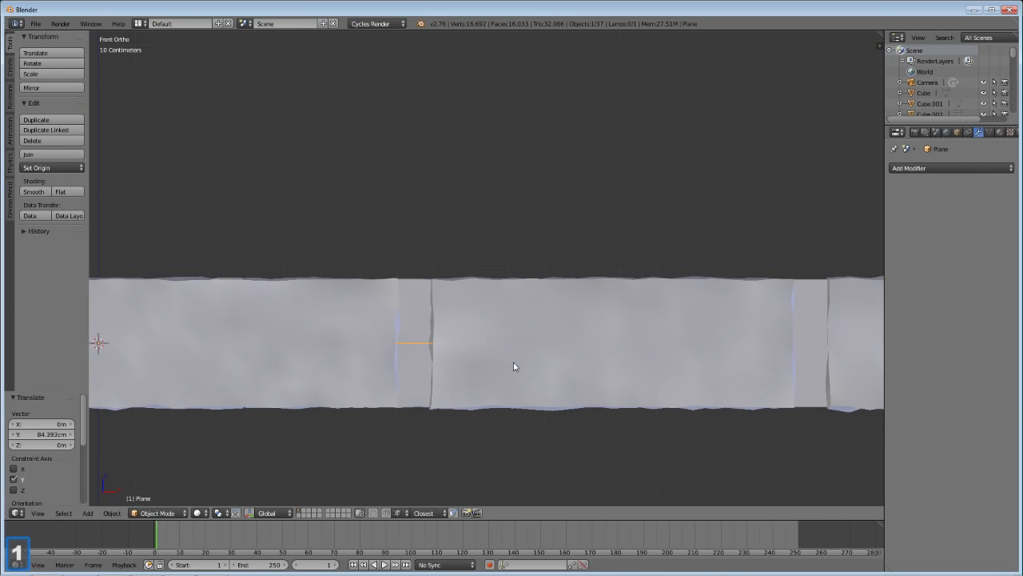
{"action": "key", "text": "g"}
{"action": "key", "text": "z"}
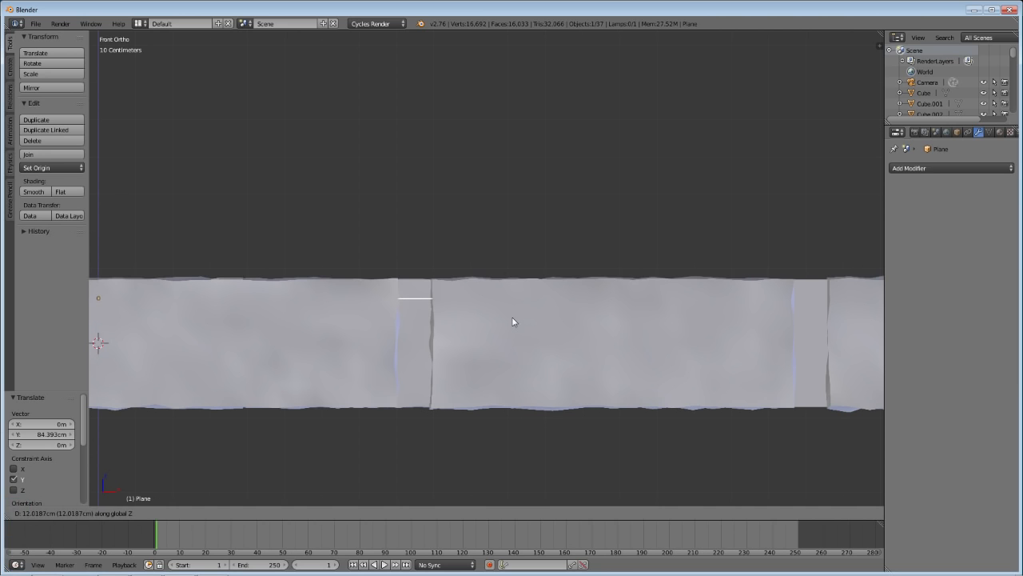
{"action": "left_click", "coordinate": [513, 317]}
{"action": "middle_click_drag", "start_coordinate": [480, 301], "coordinate": [414, 312]}
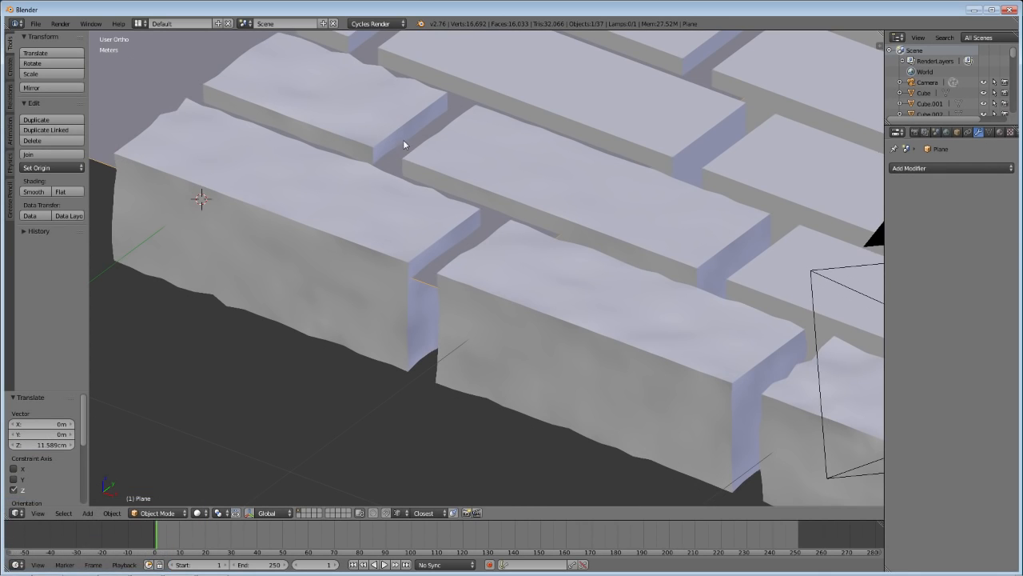
{"action": "scroll", "coordinate": [598, 250], "scroll_direction": "down", "scroll_amount": 4}
{"action": "middle_click_drag", "start_coordinate": [612, 212], "coordinate": [548, 259], "text": "shift"}
{"action": "key", "text": "g"}
{"action": "key", "text": "z"}
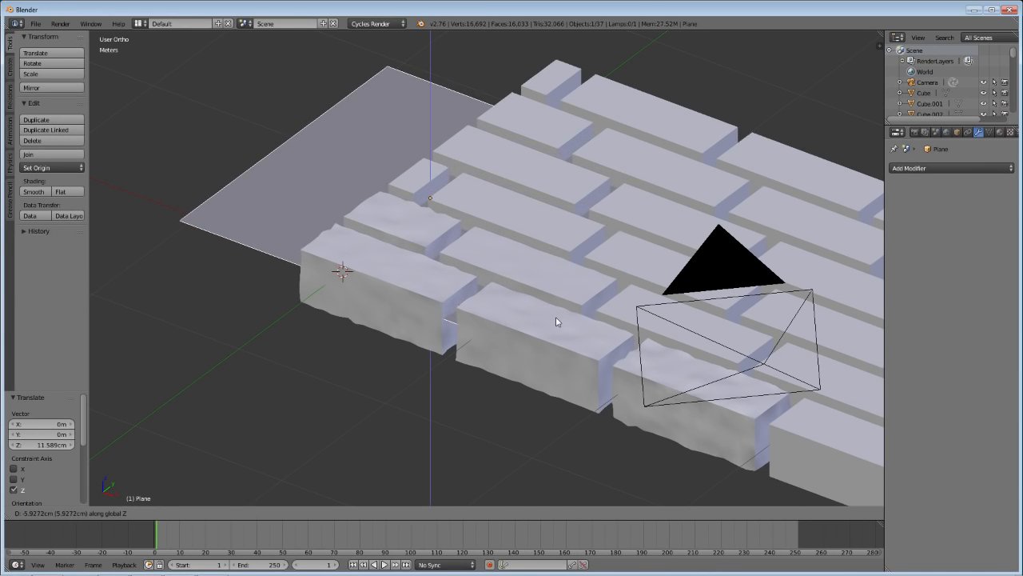
{"action": "right_click", "coordinate": [557, 322]}
Step: Move the plane about 84.1 cm along X in top view so its left edge aligns with the wall's left side
{"action": "middle_click_drag", "start_coordinate": [470, 288], "coordinate": [489, 344]}
{"action": "key", "text": "KP_7"}
{"action": "scroll", "coordinate": [473, 253], "scroll_direction": "down", "scroll_amount": 3}
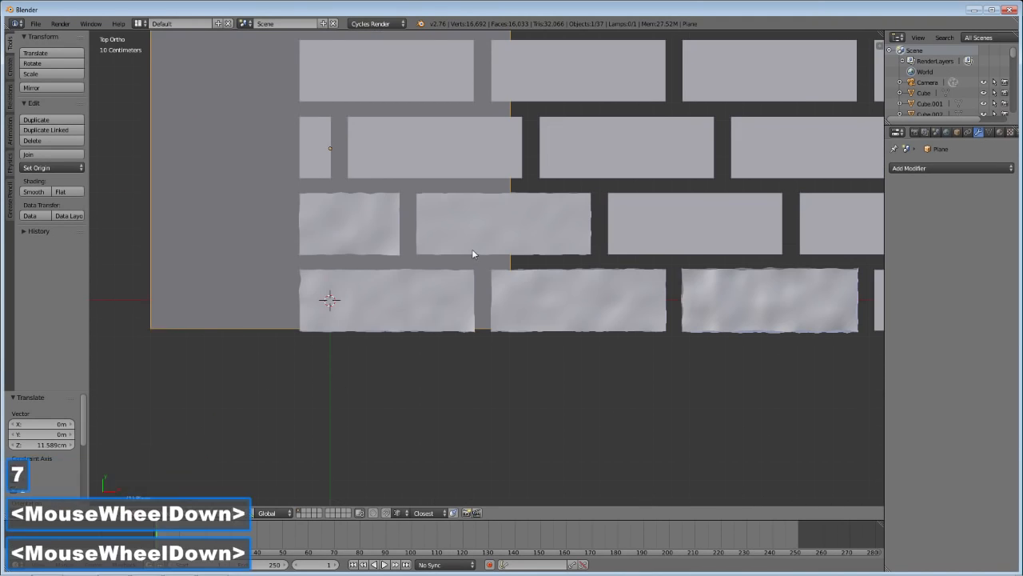
{"action": "middle_click_drag", "start_coordinate": [466, 233], "coordinate": [425, 326], "text": "shift"}
{"action": "key", "text": "g"}
{"action": "key", "text": "x"}
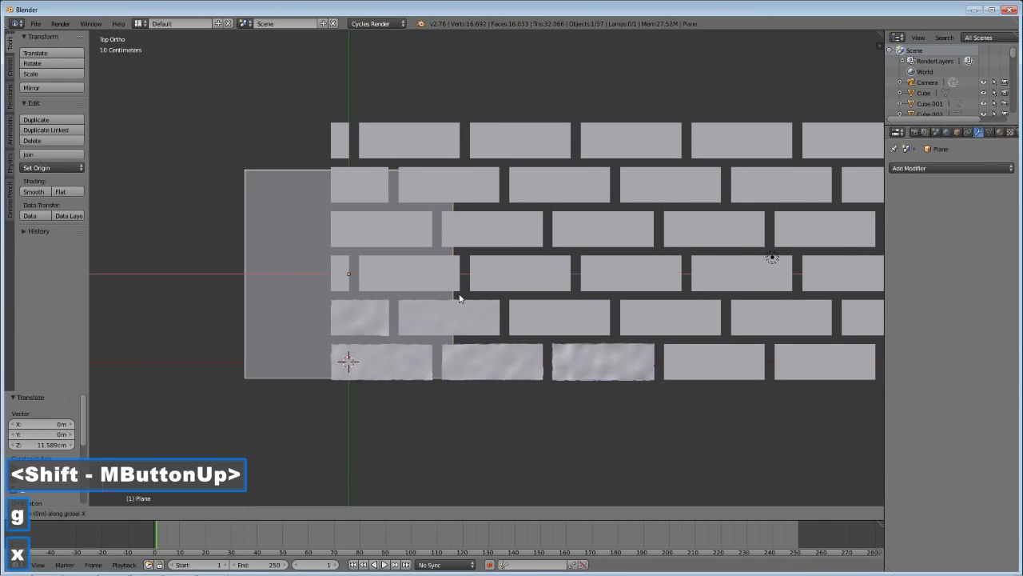
{"action": "left_click", "coordinate": [546, 300]}
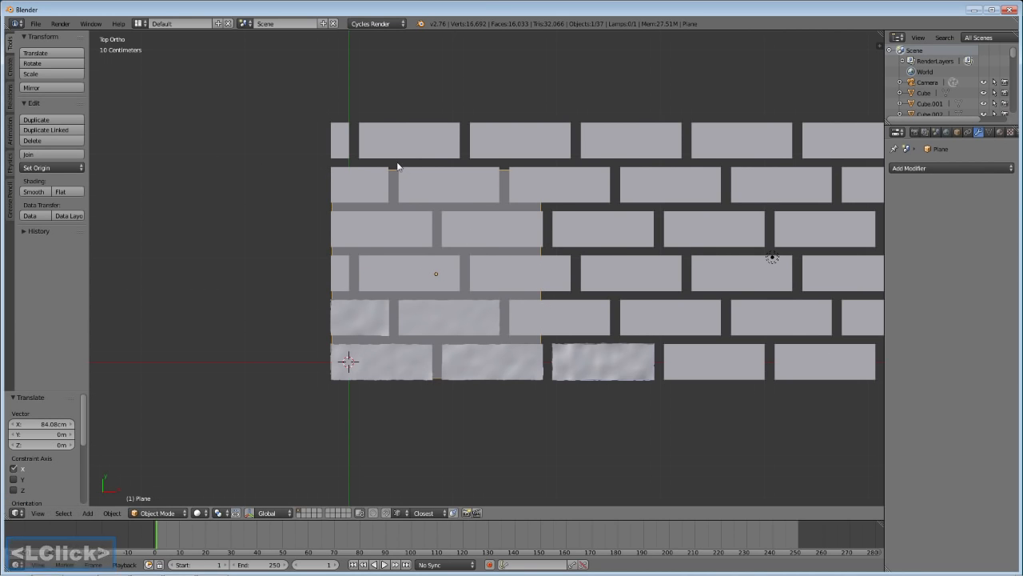
Step: In Edit Mode, select only the plane's upper edge and move it about 42.6 cm along Y to the top brick row
{"action": "key", "text": "Tab"}
{"action": "key", "text": "a"}
{"action": "key", "text": "b"}
{"action": "left_click_drag", "start_coordinate": [334, 157], "coordinate": [551, 180]}
{"action": "key", "text": "g"}
{"action": "key", "text": "z"}
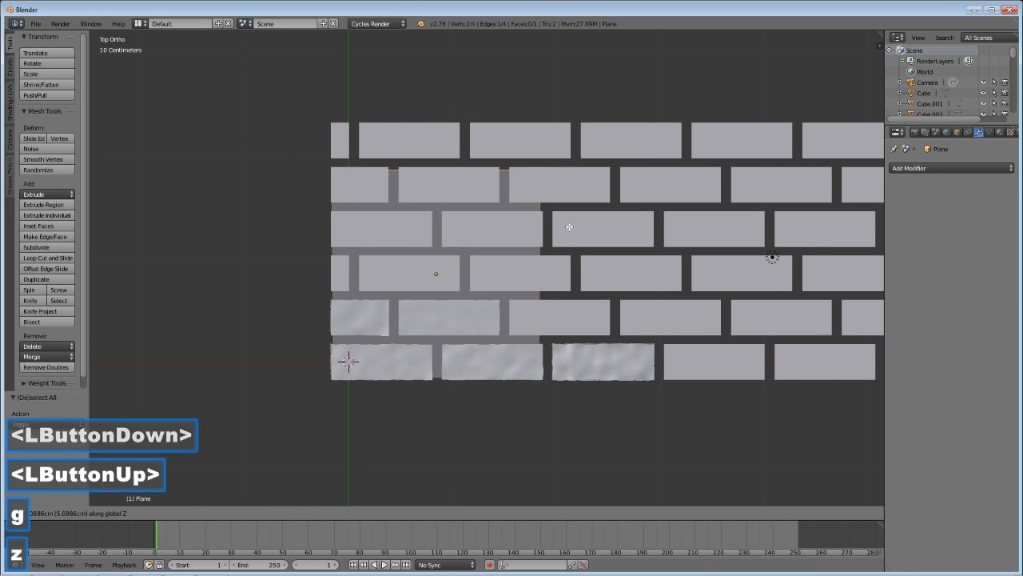
{"action": "right_click", "coordinate": [570, 227]}
{"action": "key", "text": "g"}
{"action": "key", "text": "y"}
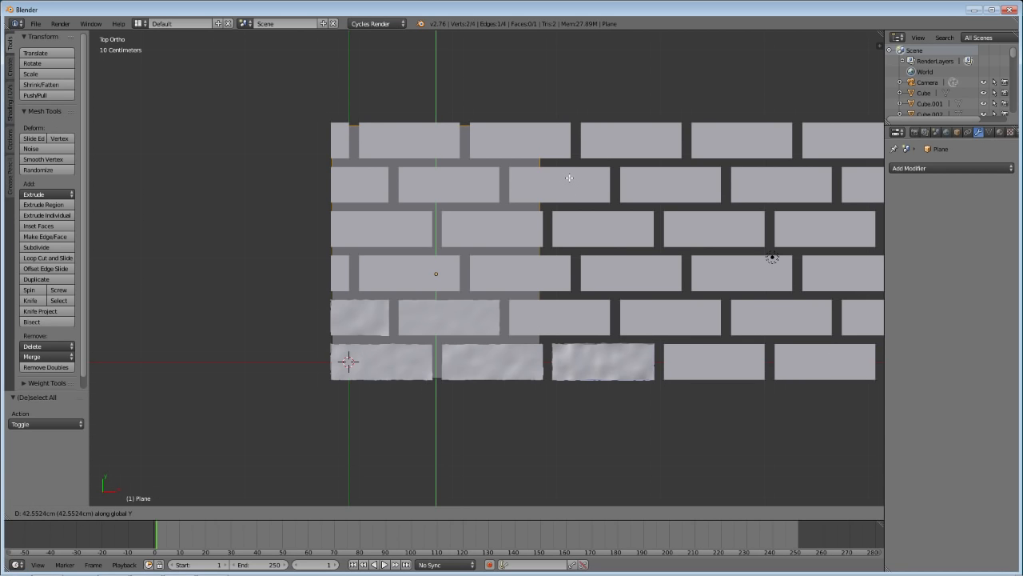
{"action": "left_click", "coordinate": [569, 177]}
Step: Select only the plane's right edge and move it about 3.2 m along X to the right end of the shorter brick rows
{"action": "key", "text": "a"}
{"action": "key", "text": "b"}
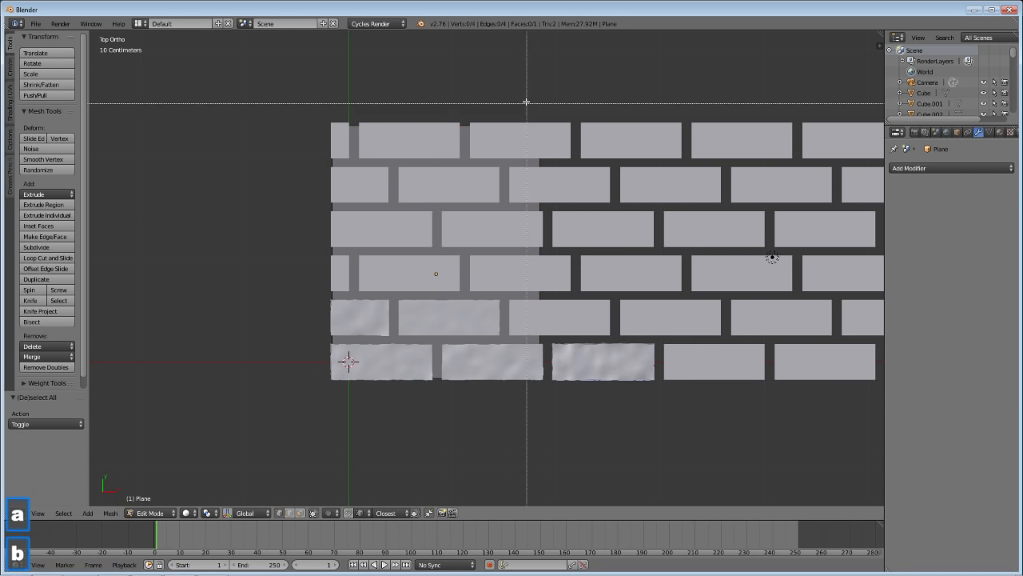
{"action": "left_click_drag", "start_coordinate": [506, 87], "coordinate": [567, 126]}
{"action": "scroll", "coordinate": [585, 402], "scroll_direction": "down", "scroll_amount": 1}
{"action": "scroll", "coordinate": [585, 402], "scroll_direction": "down", "scroll_amount": 1}
{"action": "middle_click_drag", "start_coordinate": [678, 355], "coordinate": [545, 354], "text": "shift"}
{"action": "key", "text": "g"}
{"action": "key", "text": "x"}
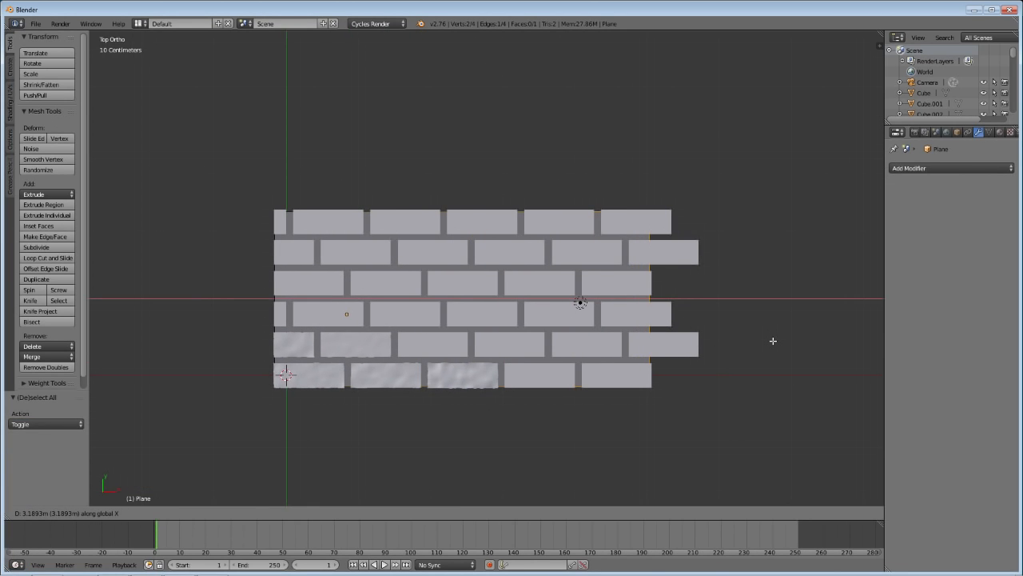
{"action": "left_click", "coordinate": [773, 341]}
Step: Subdivide the entire plane with 20 cuts and return to Object Mode
{"action": "middle_click_drag", "start_coordinate": [494, 355], "coordinate": [563, 355], "text": "shift"}
{"action": "middle_click_drag", "start_coordinate": [562, 354], "coordinate": [412, 401]}
{"action": "scroll", "coordinate": [536, 372], "scroll_direction": "up", "scroll_amount": 3}
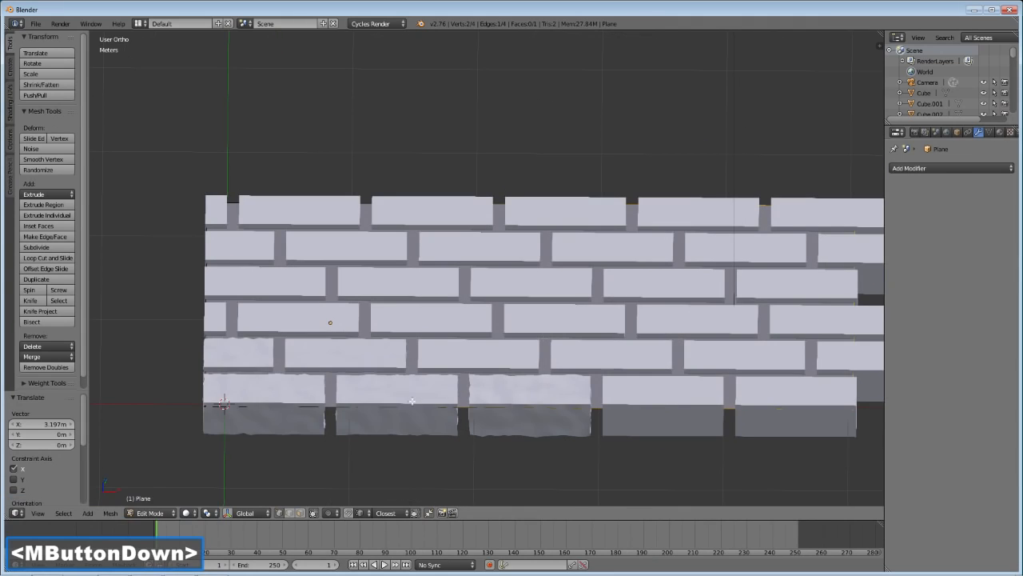
{"action": "key", "text": "a"}
{"action": "key", "text": "a"}
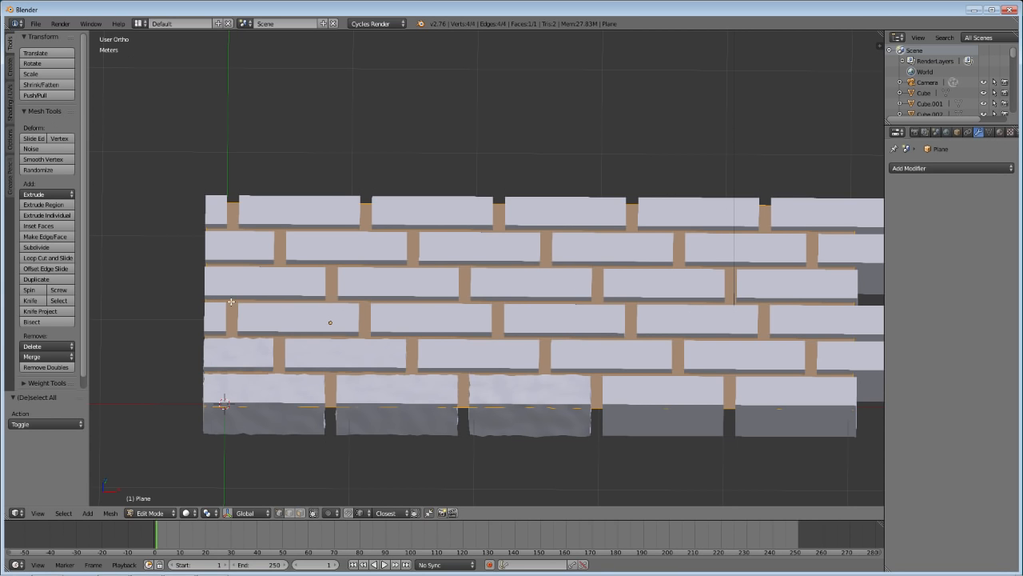
{"action": "left_click", "coordinate": [36, 247]}
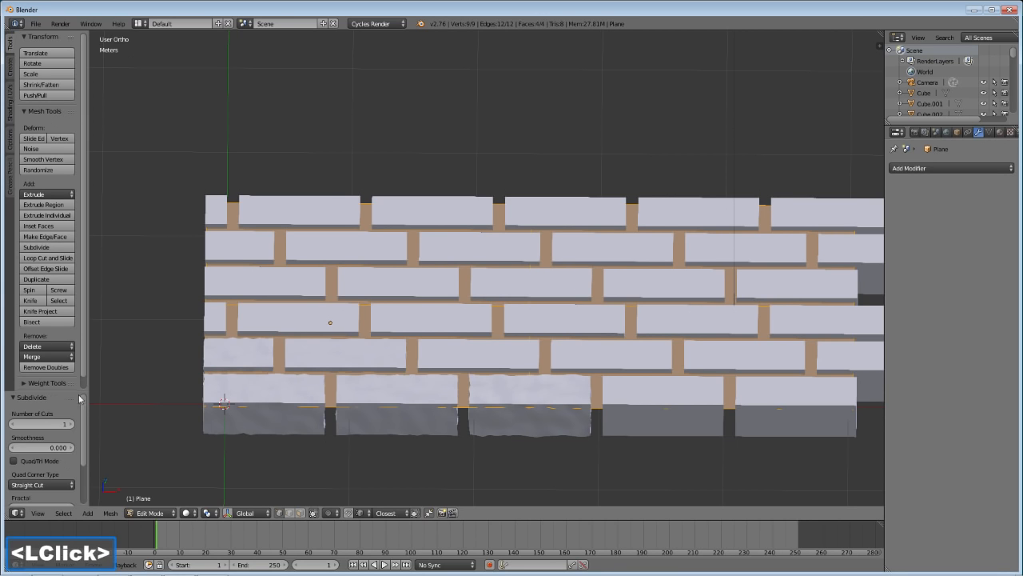
{"action": "left_click", "coordinate": [62, 426]}
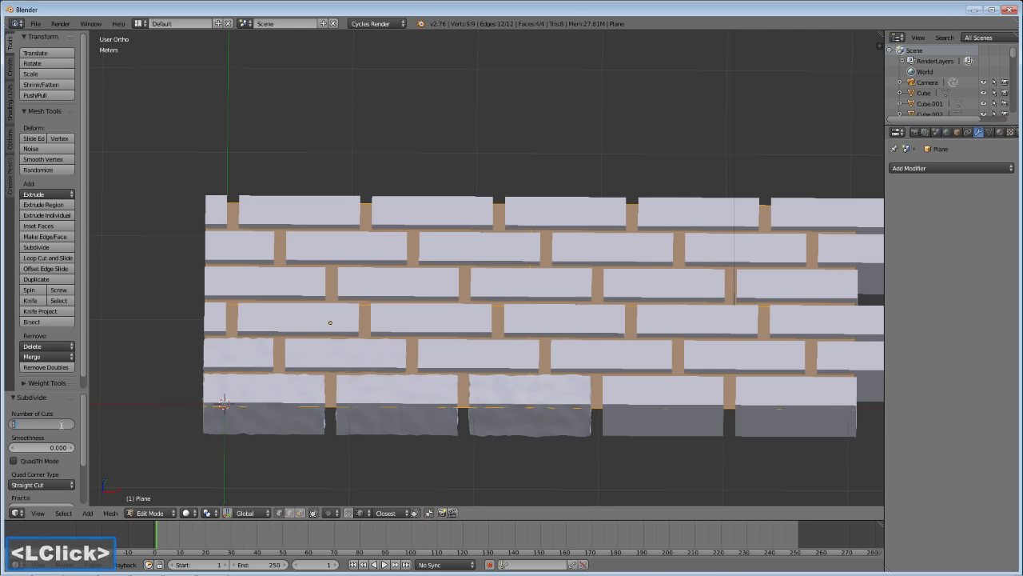
{"action": "type", "text": "20"}
{"action": "key", "text": "Return"}
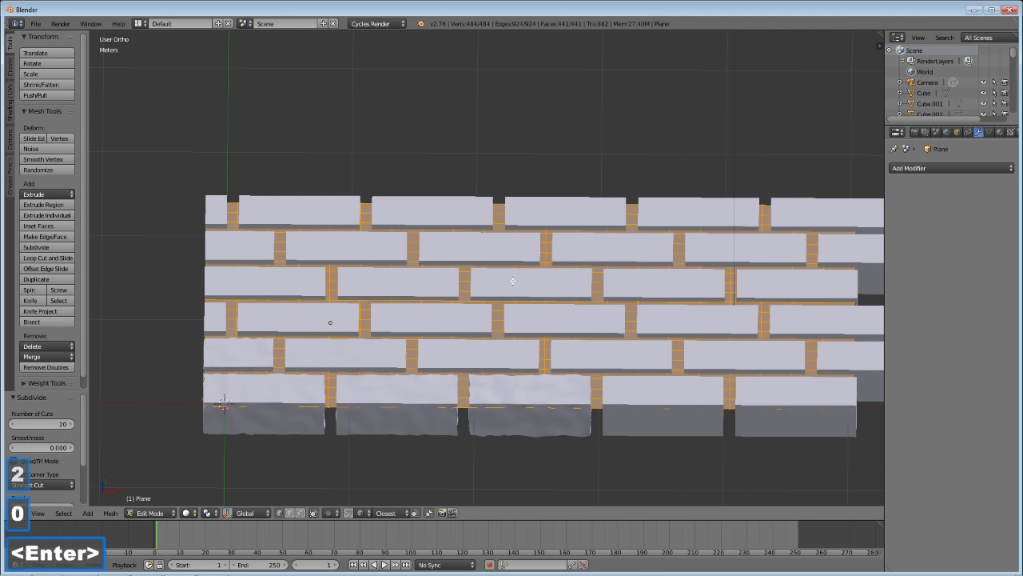
{"action": "key", "text": "Tab"}
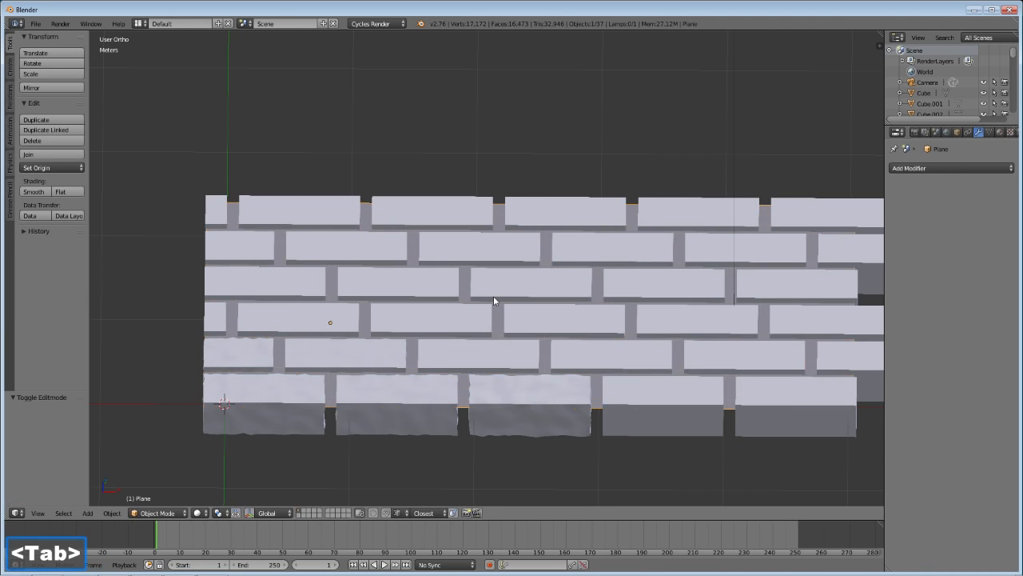
Step: Add a Displace modifier to the plane using the existing texture named Texture
{"action": "scroll", "coordinate": [514, 307], "scroll_direction": "down", "scroll_amount": 3}
{"action": "middle_click_drag", "start_coordinate": [514, 307], "coordinate": [560, 276]}
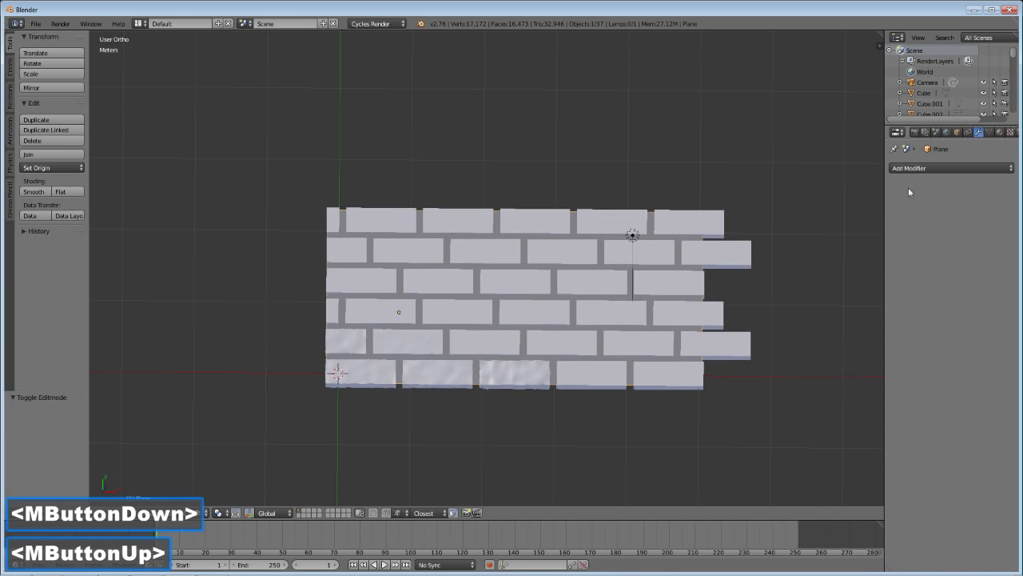
{"action": "left_click", "coordinate": [922, 171]}
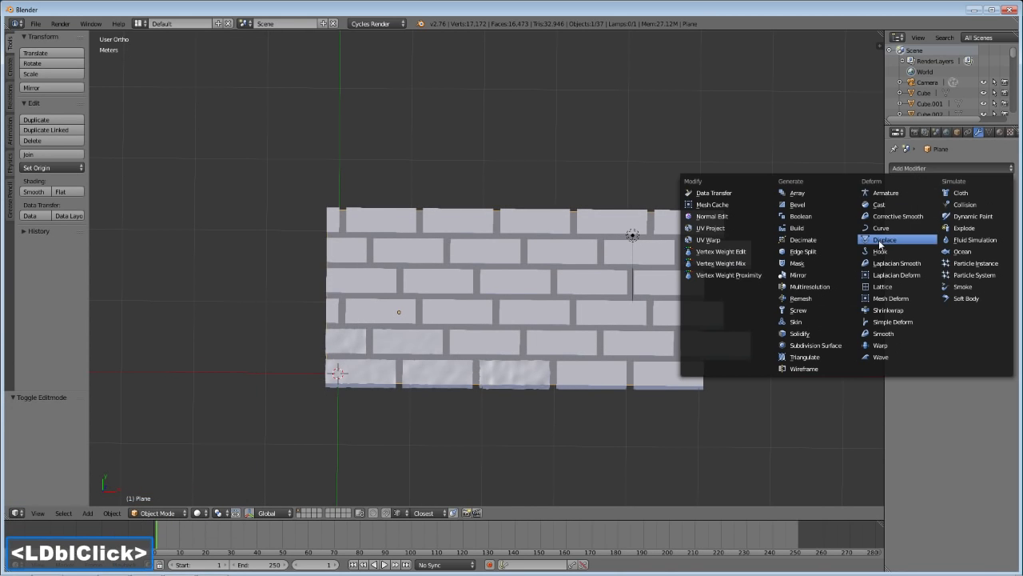
{"action": "left_click", "coordinate": [880, 238]}
{"action": "left_click", "coordinate": [897, 228]}
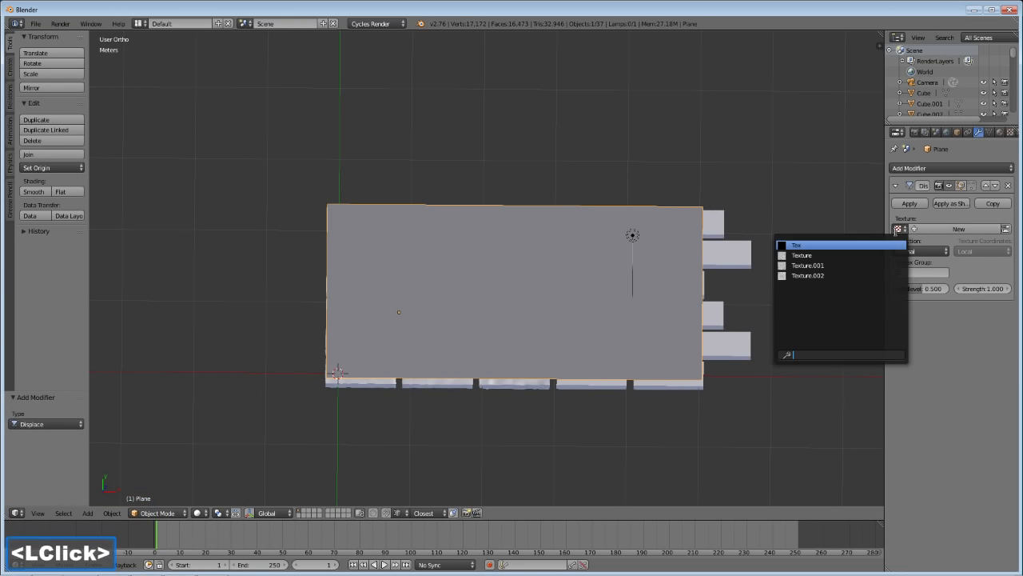
{"action": "left_click", "coordinate": [844, 254]}
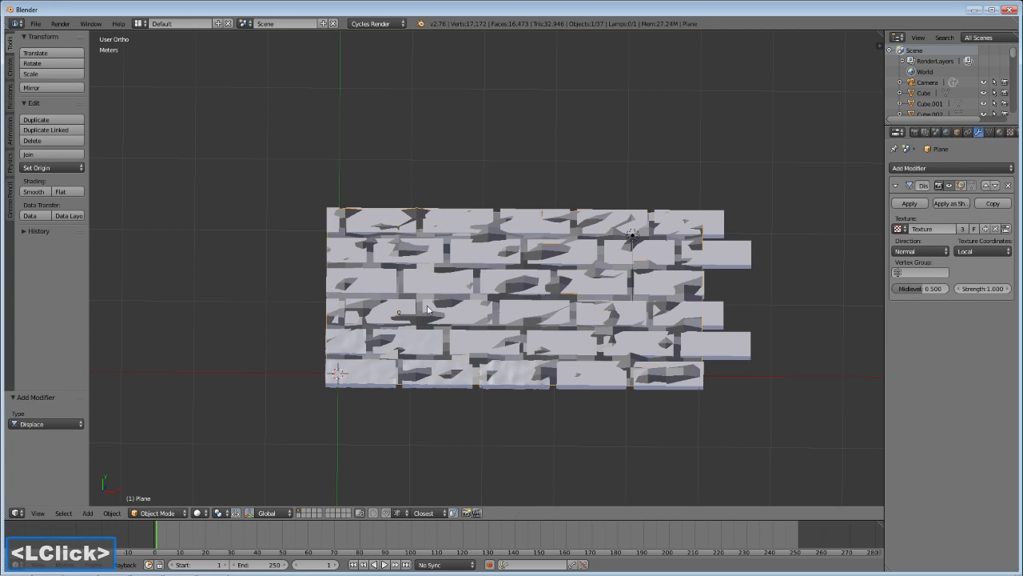
Step: Shade the plane smooth and reduce its Displace modifier strength to 0.100
{"action": "left_click", "coordinate": [50, 191]}
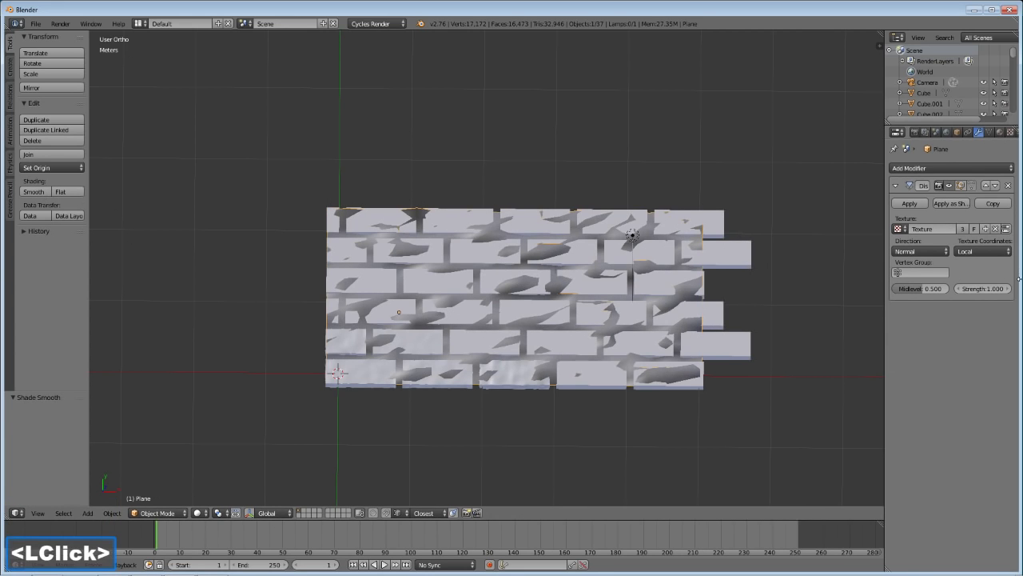
{"action": "left_click", "coordinate": [959, 290]}
{"action": "left_click", "coordinate": [959, 289]}
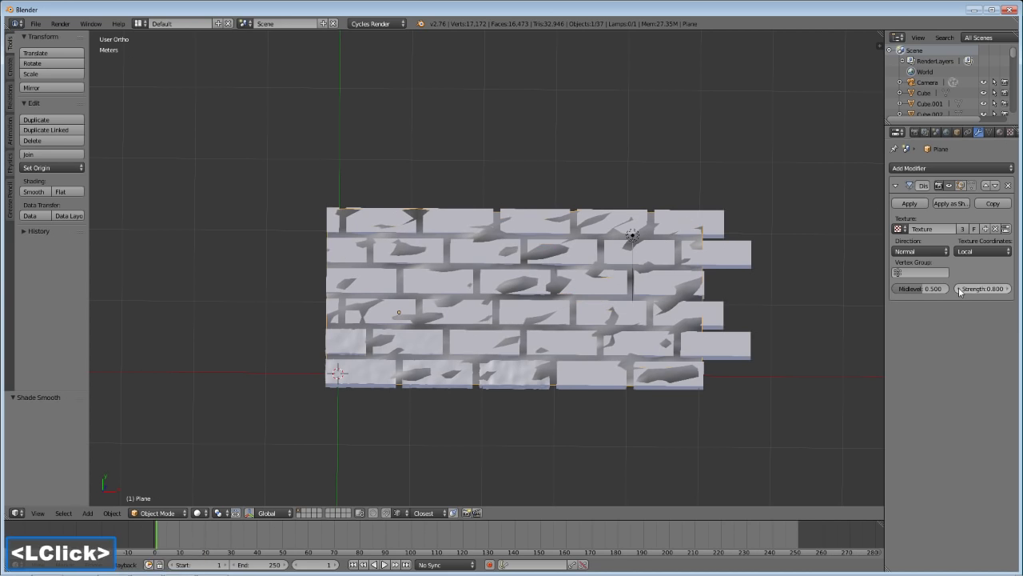
{"action": "left_click", "coordinate": [959, 289]}
{"action": "left_click", "coordinate": [959, 290]}
{"action": "double_click", "coordinate": [959, 289]}
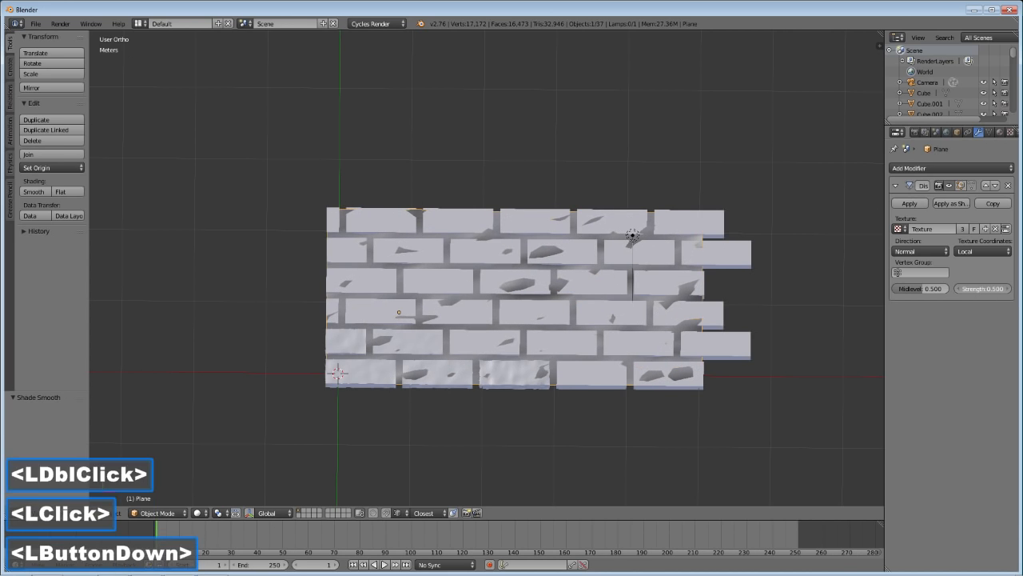
{"action": "left_click", "coordinate": [959, 290]}
{"action": "left_click", "coordinate": [959, 289]}
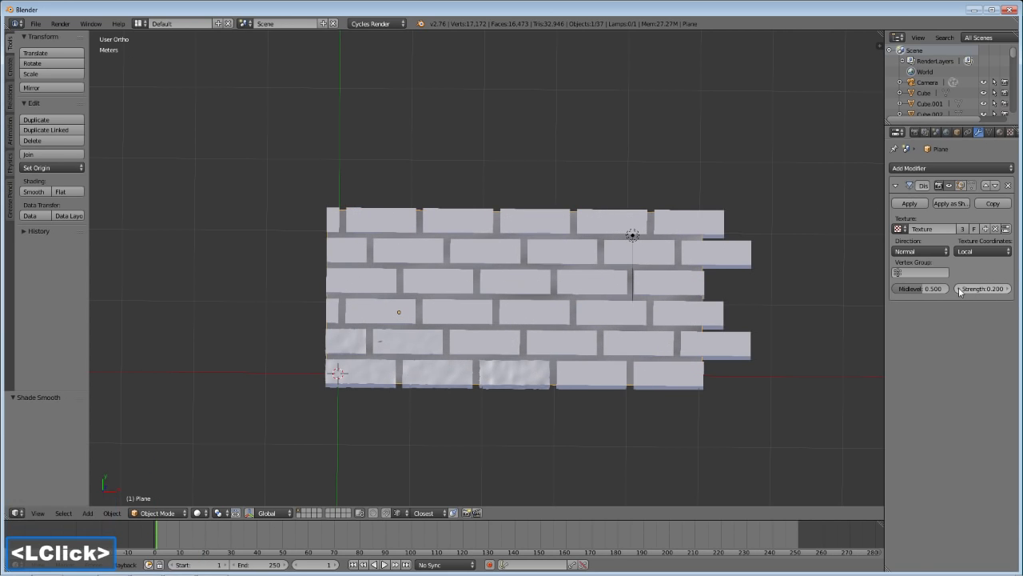
{"action": "left_click", "coordinate": [960, 289]}
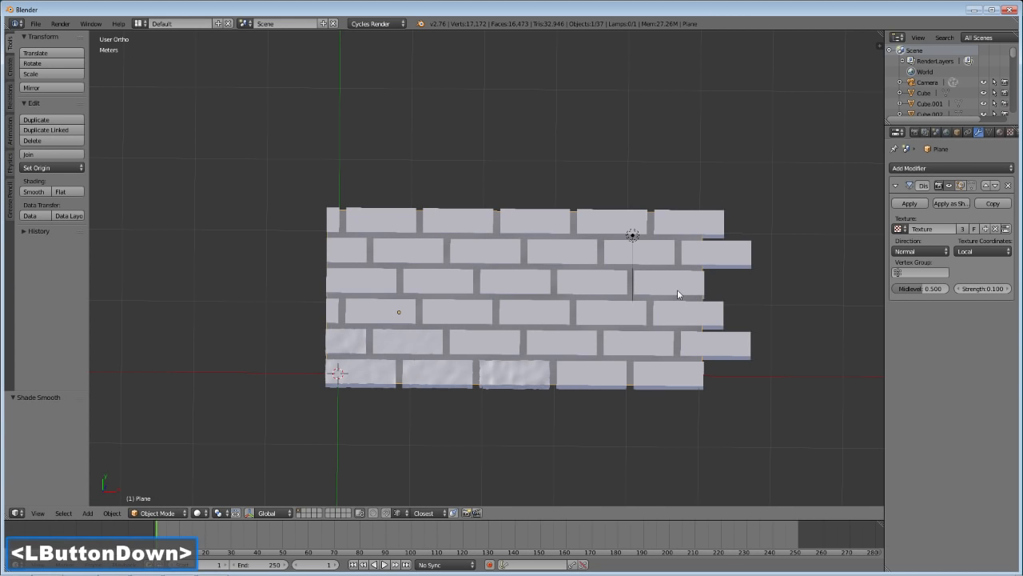
Step: Give the mortar plane a new material and darken its diffuse color to gray
{"action": "middle_click_drag", "start_coordinate": [603, 334], "coordinate": [586, 316]}
{"action": "scroll", "coordinate": [574, 284], "scroll_direction": "up", "scroll_amount": 5}
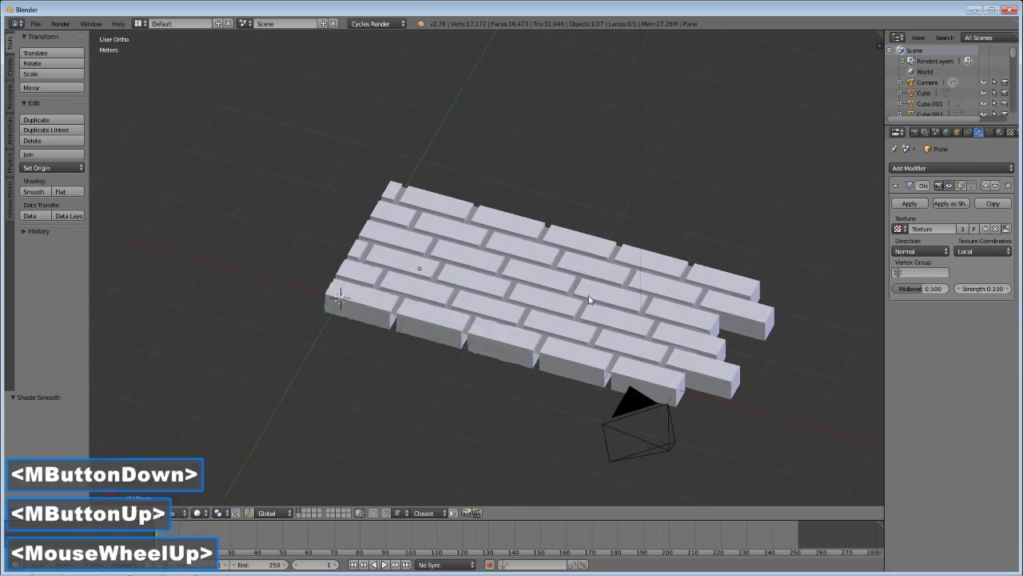
{"action": "middle_click_drag", "start_coordinate": [485, 387], "coordinate": [516, 382]}
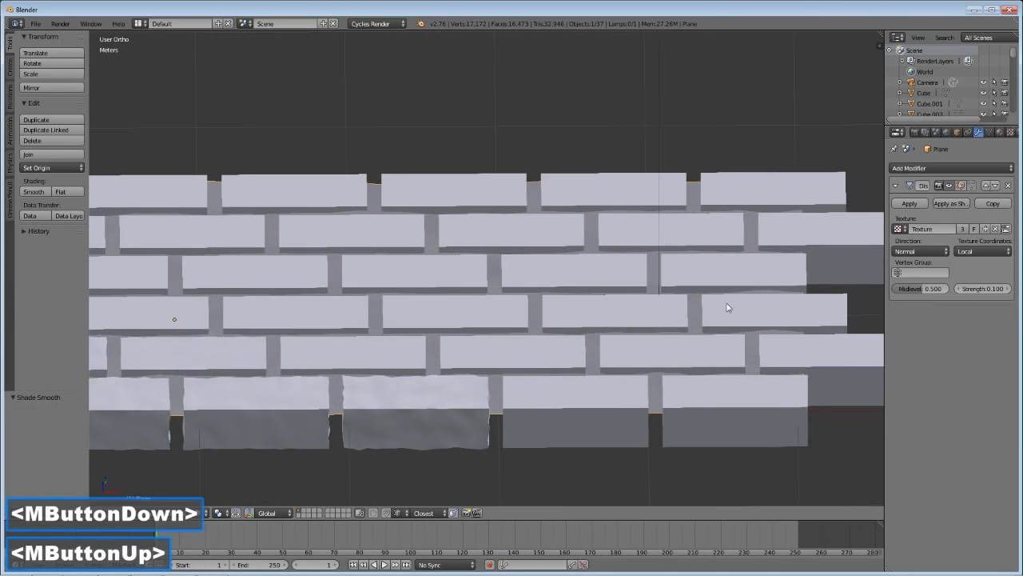
{"action": "middle_click_drag", "start_coordinate": [391, 343], "coordinate": [479, 373], "text": "shift"}
{"action": "scroll", "coordinate": [480, 373], "scroll_direction": "down", "scroll_amount": 1}
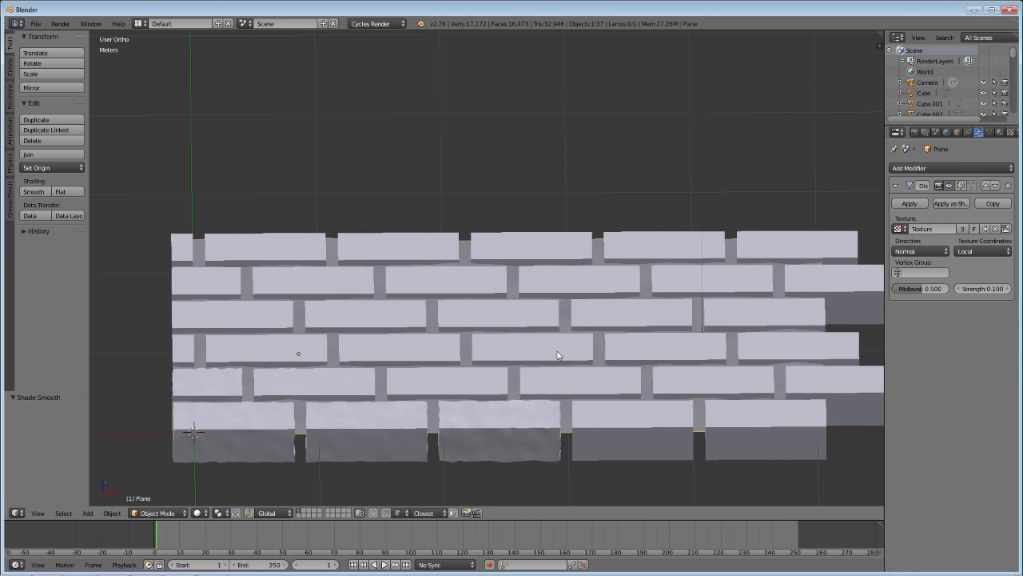
{"action": "mouse_move", "coordinate": [558, 355]}
{"action": "middle_mouse_down"}
{"action": "mouse_move", "coordinate": [541, 393]}
{"action": "mouse_move", "coordinate": [558, 374]}
{"action": "middle_mouse_up"}
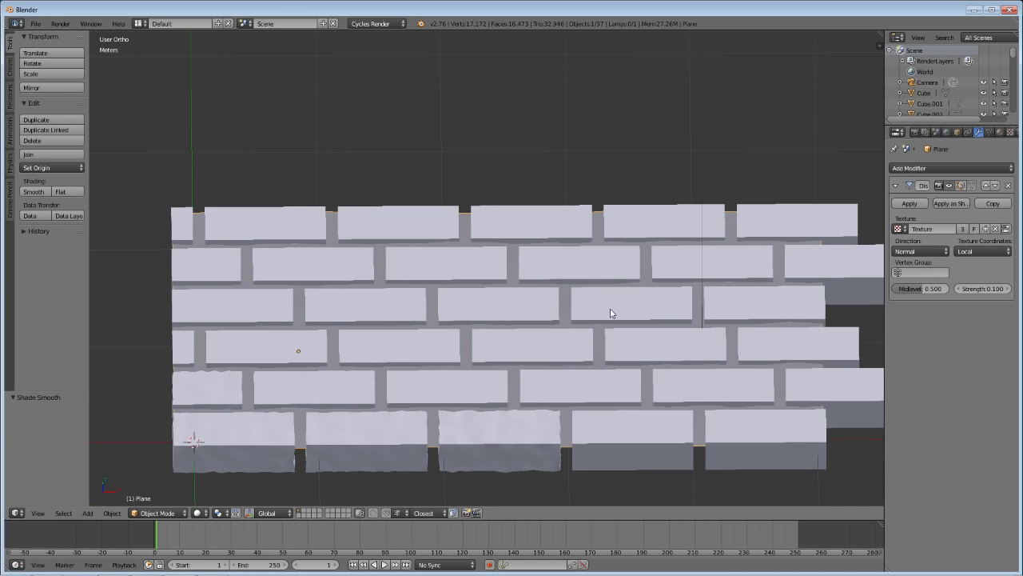
{"action": "left_click", "coordinate": [999, 132]}
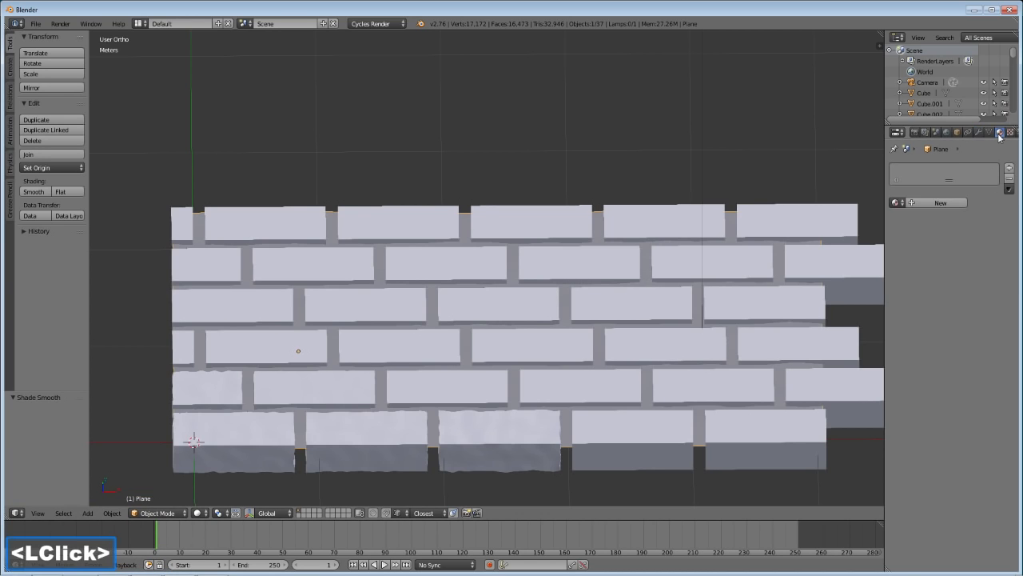
{"action": "left_click", "coordinate": [918, 203]}
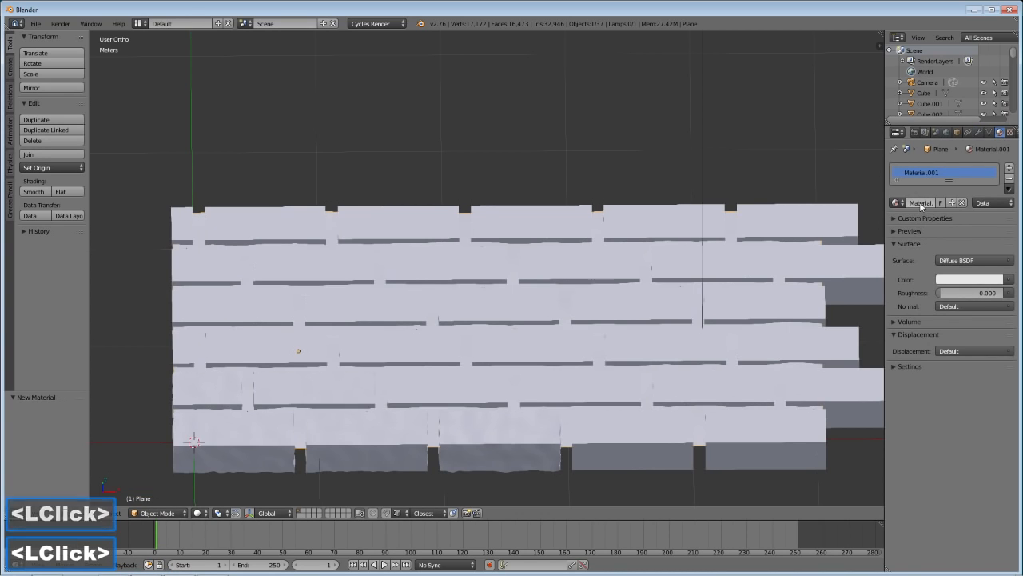
{"action": "left_click", "coordinate": [945, 281]}
{"action": "left_click_drag", "start_coordinate": [997, 137], "coordinate": [997, 152]}
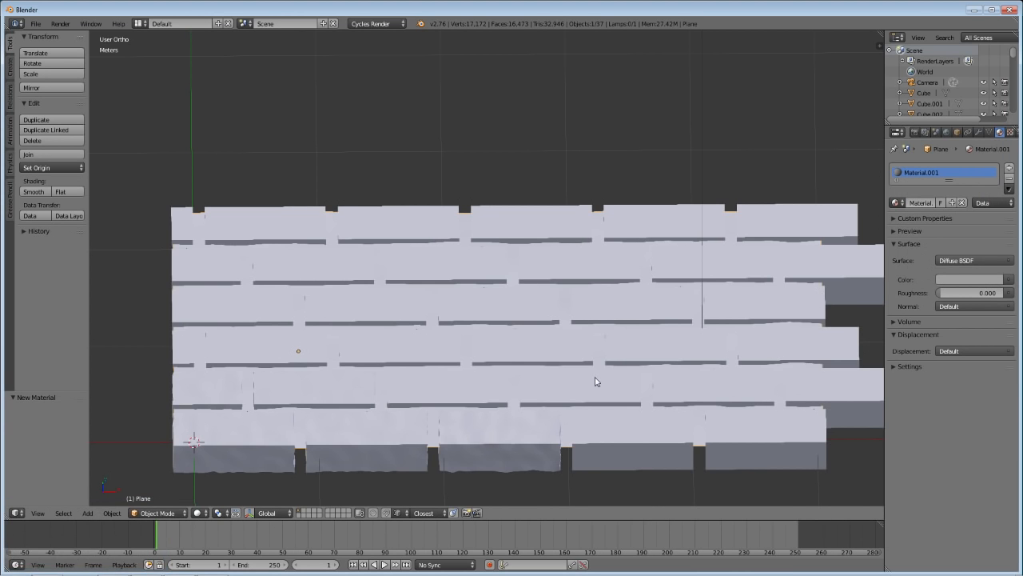
Step: Select the first brick of the bottom row and switch to the Compositing screen layout
{"action": "middle_click_drag", "start_coordinate": [594, 379], "coordinate": [549, 359]}
{"action": "scroll", "coordinate": [575, 366], "scroll_direction": "down", "scroll_amount": 2}
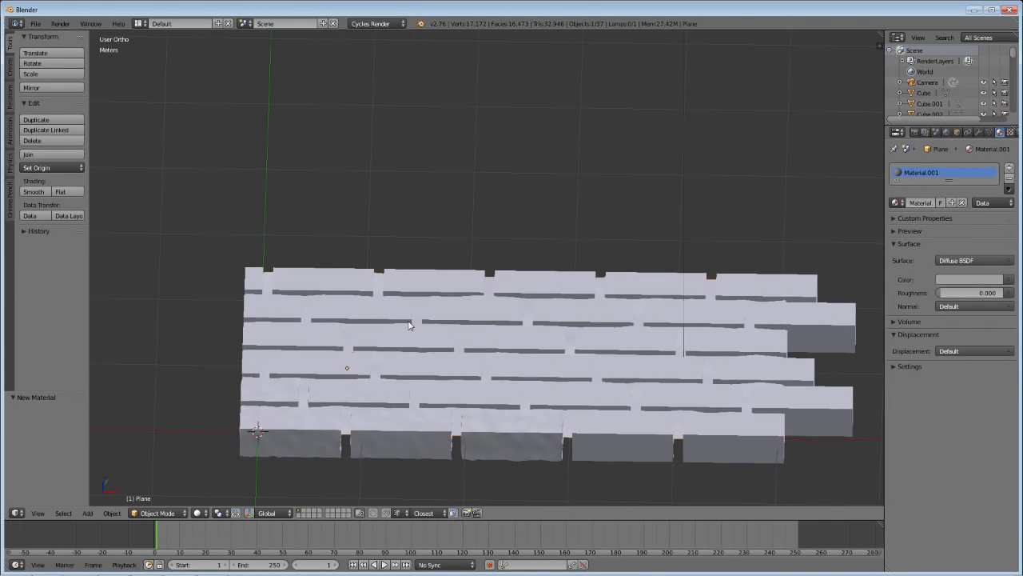
{"action": "right_click", "coordinate": [306, 428]}
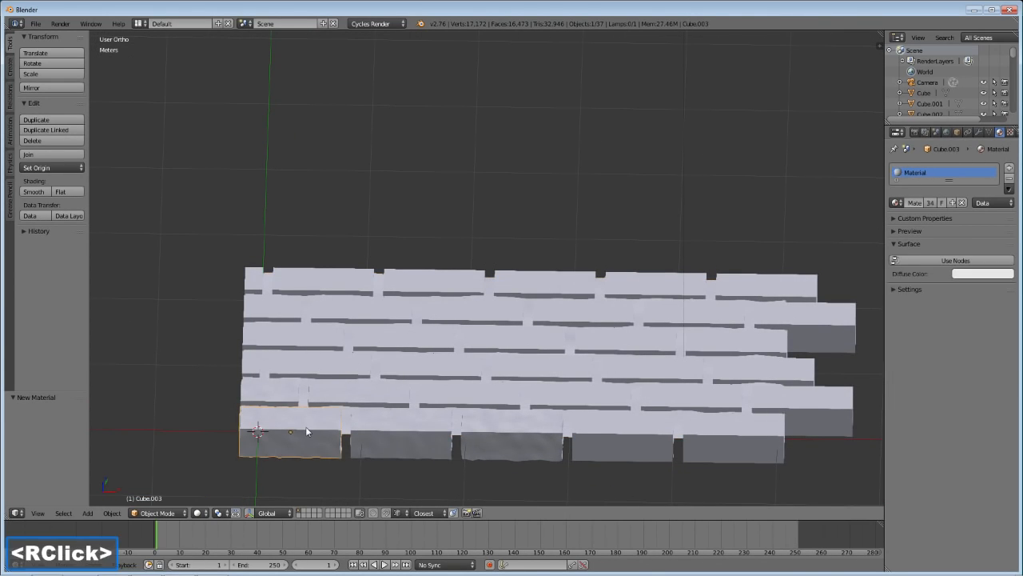
{"action": "left_click", "coordinate": [139, 23]}
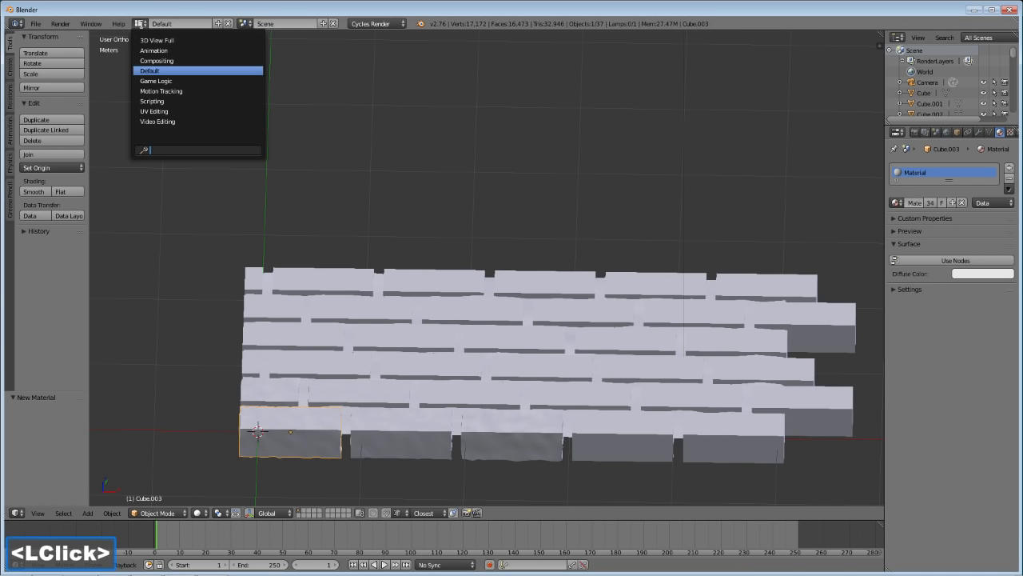
{"action": "left_click", "coordinate": [145, 60]}
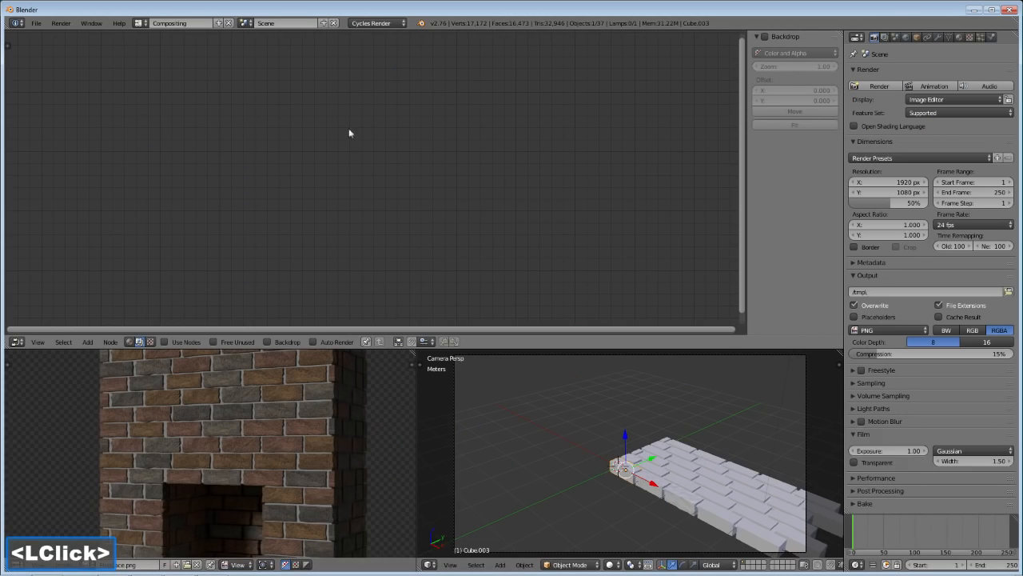
Step: Enable nodes for the selected brick's material and rename the material Brick
{"action": "left_click", "coordinate": [969, 37]}
{"action": "left_click", "coordinate": [960, 37]}
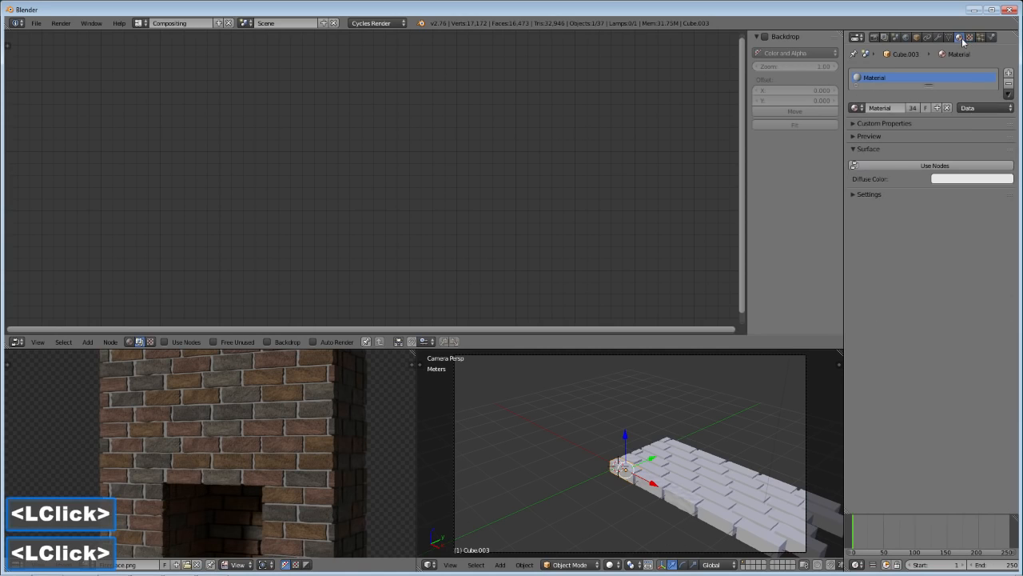
{"action": "left_click", "coordinate": [894, 166]}
{"action": "double_click", "coordinate": [893, 79]}
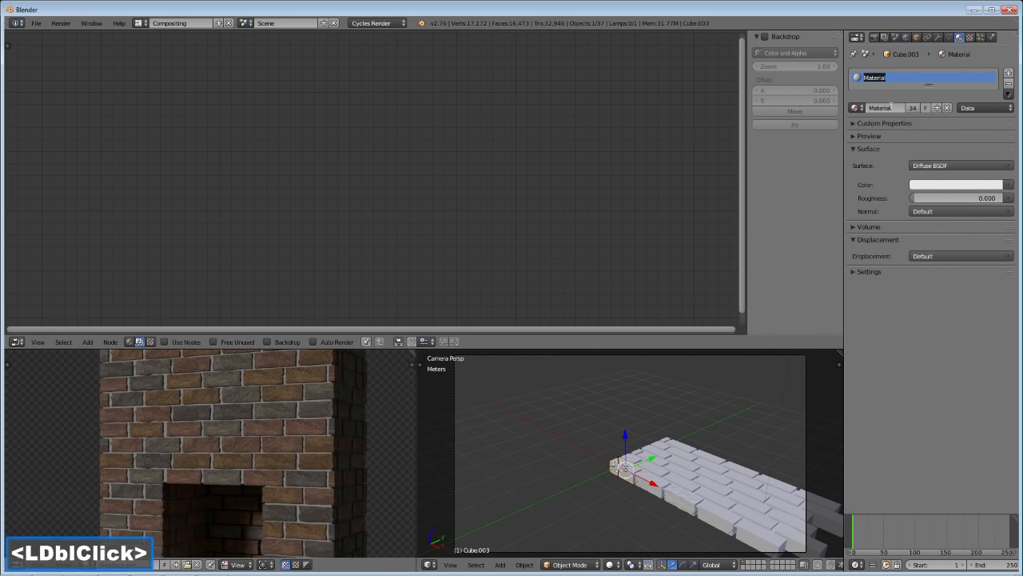
{"action": "key", "text": "BackSpace"}
{"action": "type", "text": "Brick"}
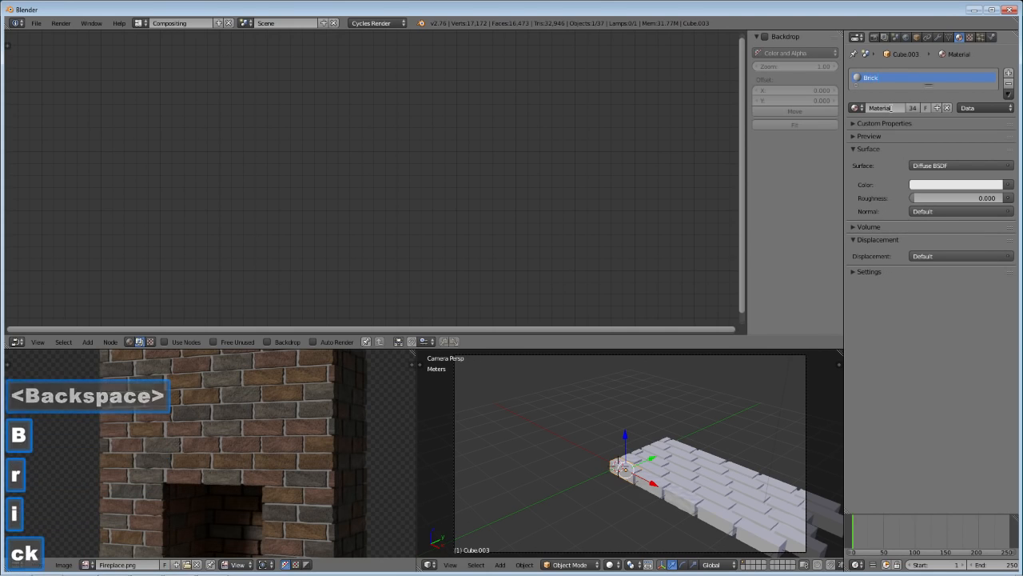
{"action": "key", "text": "Return"}
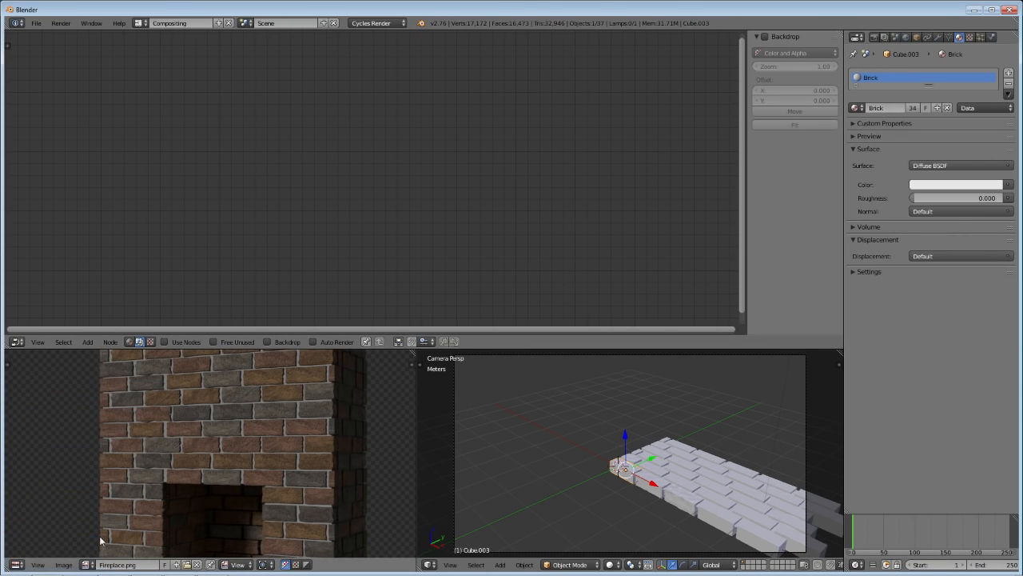
Step: Show the gravel image Gravel0075_2_S.jpg in the image editor
{"action": "left_click", "coordinate": [93, 565]}
{"action": "left_click", "coordinate": [86, 466]}
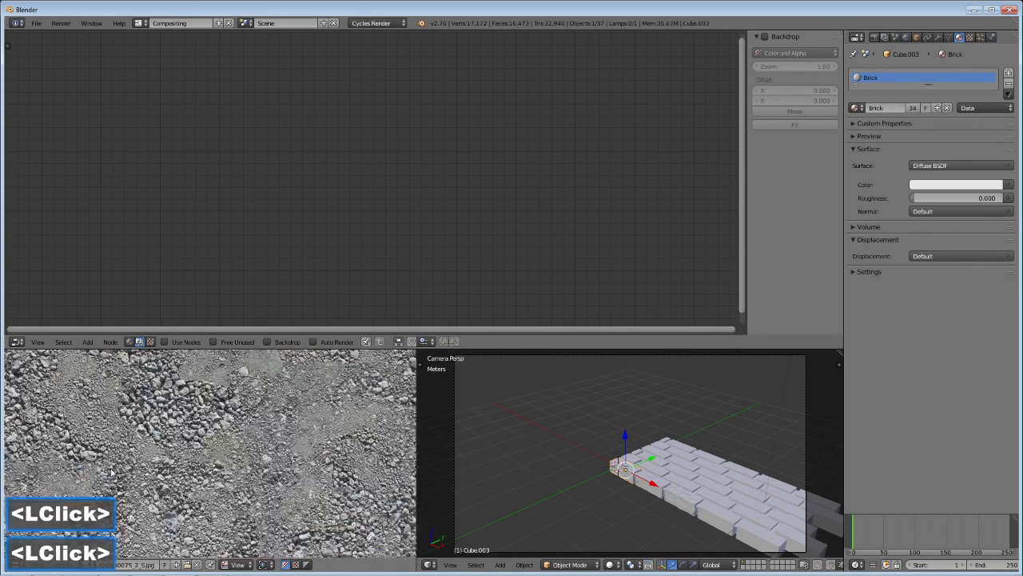
{"action": "scroll", "coordinate": [159, 426], "scroll_direction": "down", "scroll_amount": 3}
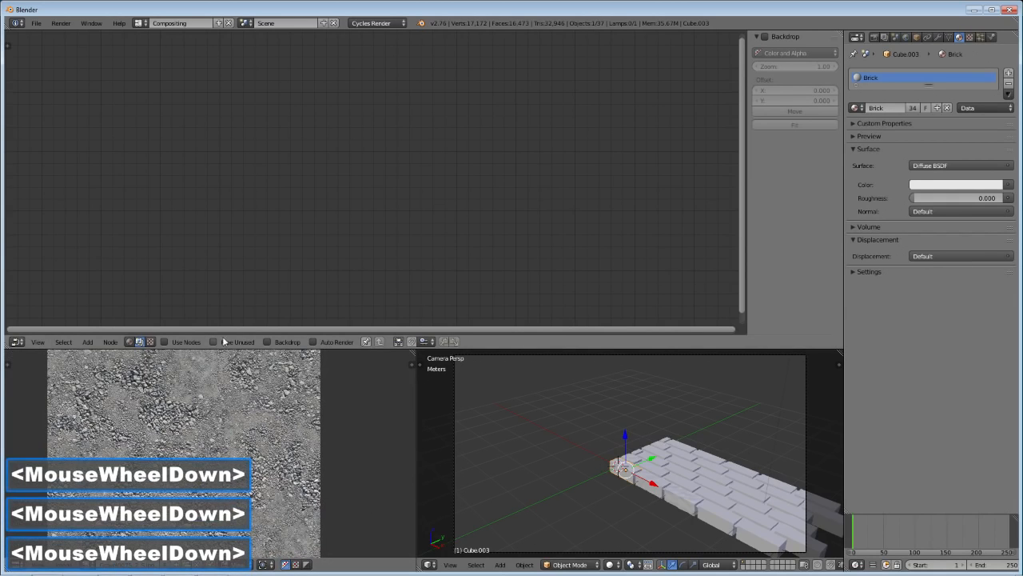
Step: Switch the node editor to shader nodes to show the Brick material's node tree
{"action": "middle_click_drag", "start_coordinate": [235, 204], "coordinate": [248, 225]}
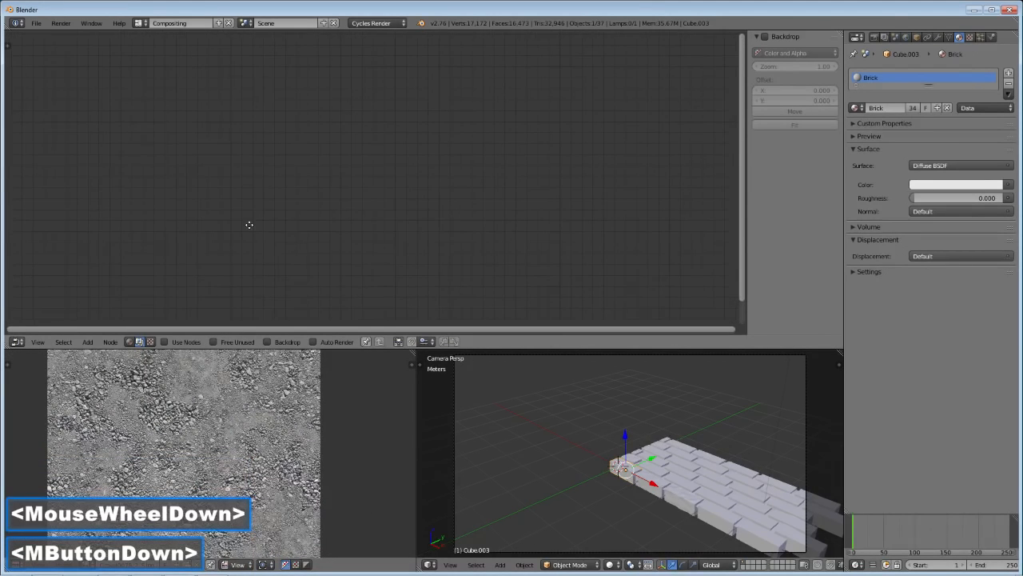
{"action": "middle_click", "coordinate": [249, 225]}
{"action": "left_click", "coordinate": [129, 342]}
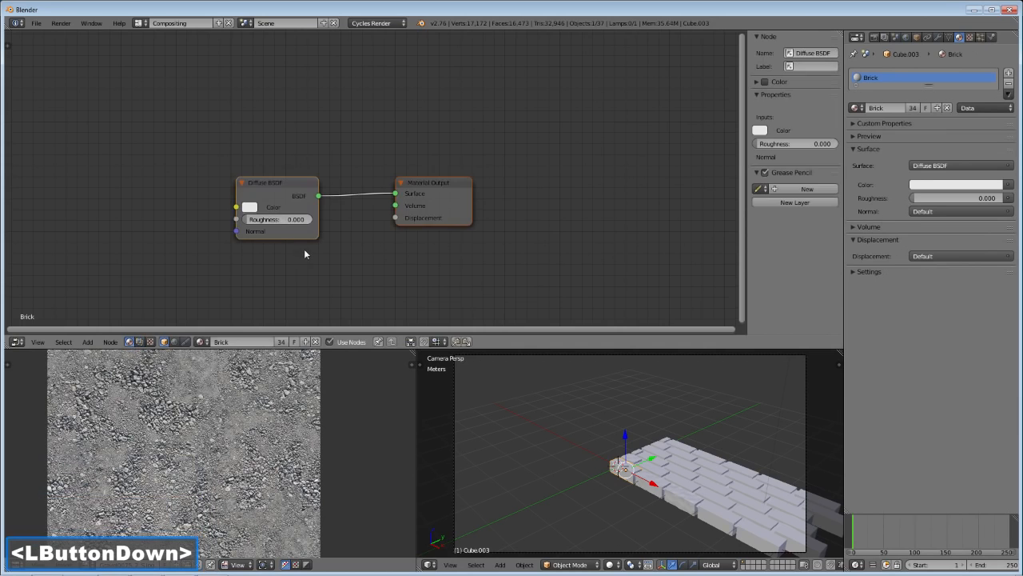
{"action": "scroll", "coordinate": [304, 249], "scroll_direction": "up", "scroll_amount": 1}
{"action": "middle_click_drag", "start_coordinate": [304, 249], "coordinate": [392, 243]}
{"action": "scroll", "coordinate": [400, 260], "scroll_direction": "down", "scroll_amount": 2}
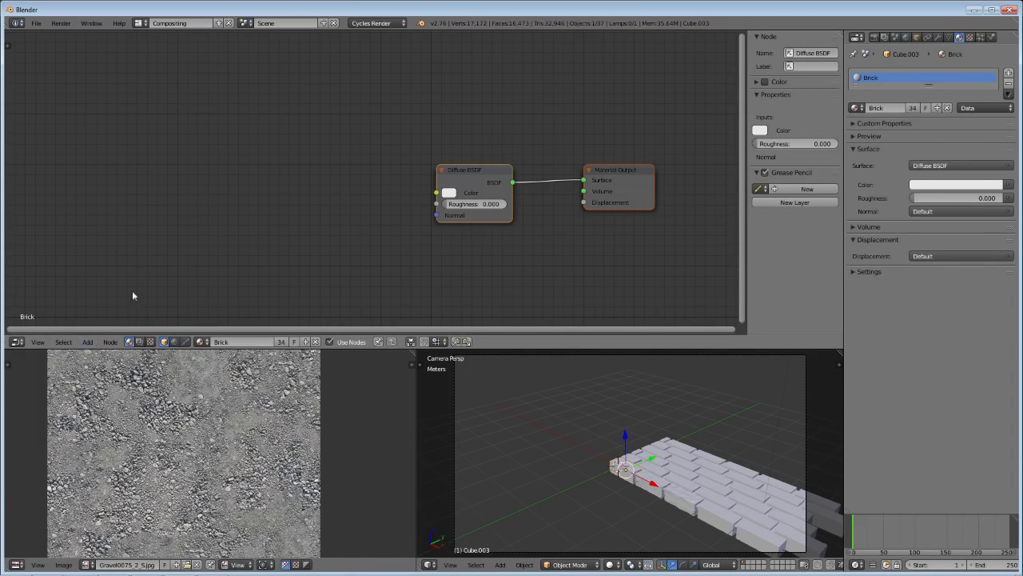
Step: Add an Object Info input node to the Brick material, well to the left of the Diffuse BSDF node
{"action": "left_click", "coordinate": [89, 343]}
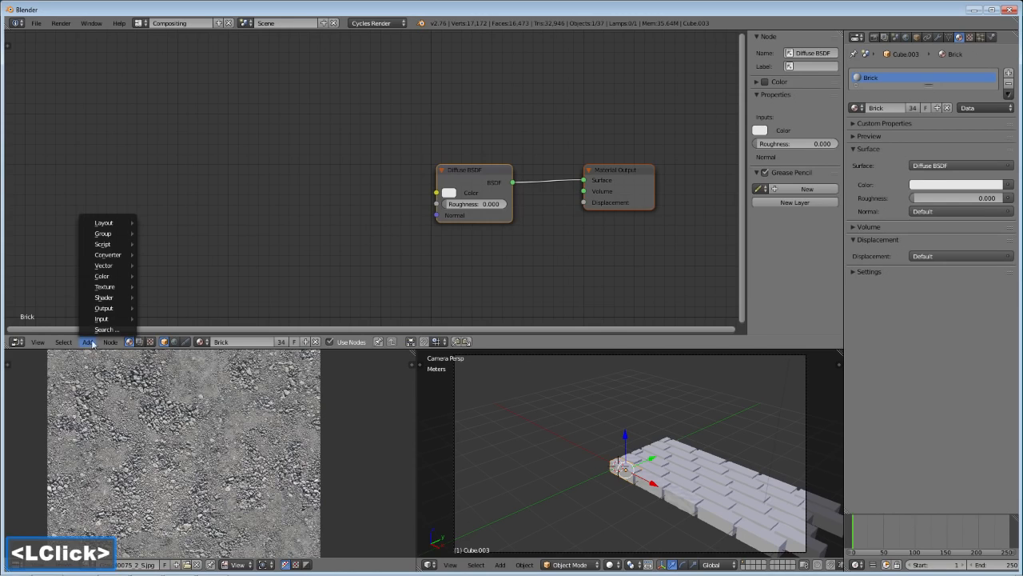
{"action": "mouse_move", "coordinate": [104, 319]}
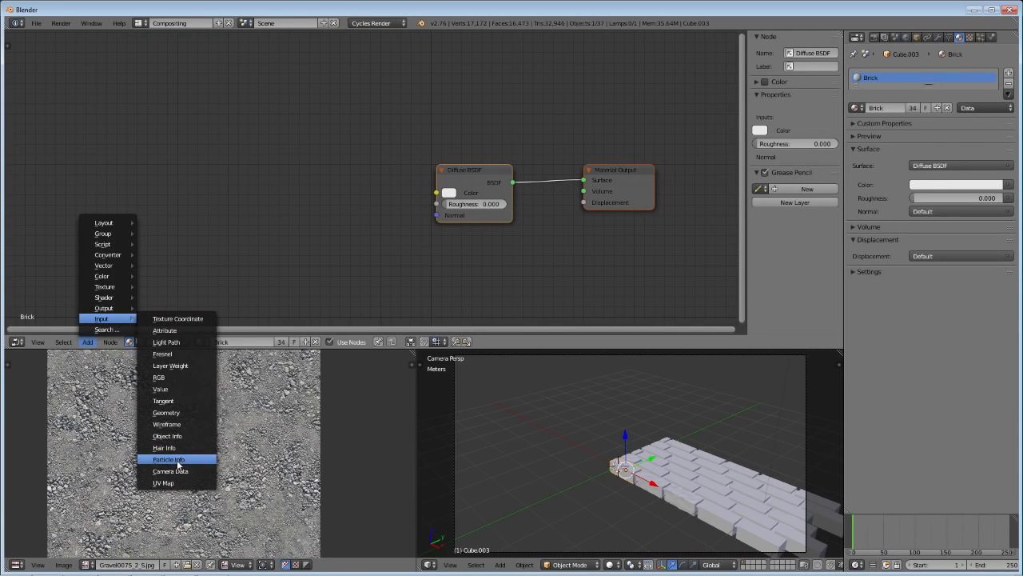
{"action": "left_click", "coordinate": [172, 435]}
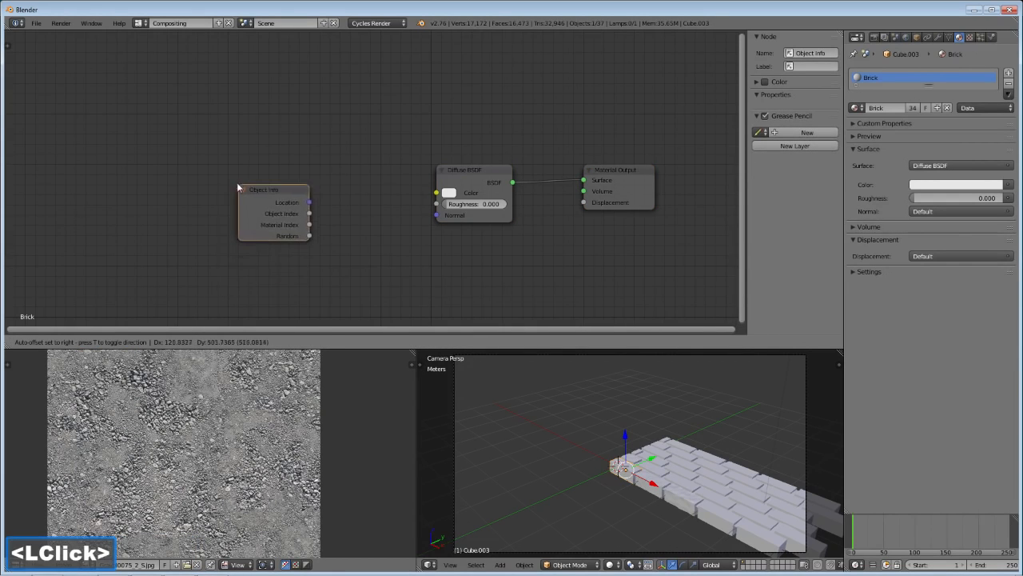
{"action": "left_click", "coordinate": [135, 163]}
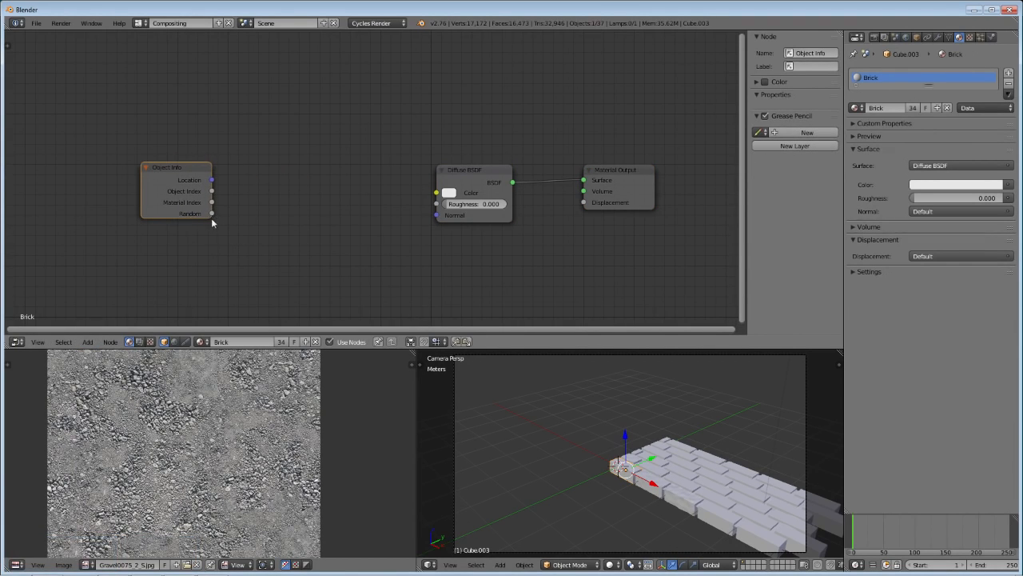
Step: Add a ColorRamp converter node between the Object Info and Diffuse BSDF nodes
{"action": "left_click", "coordinate": [88, 341]}
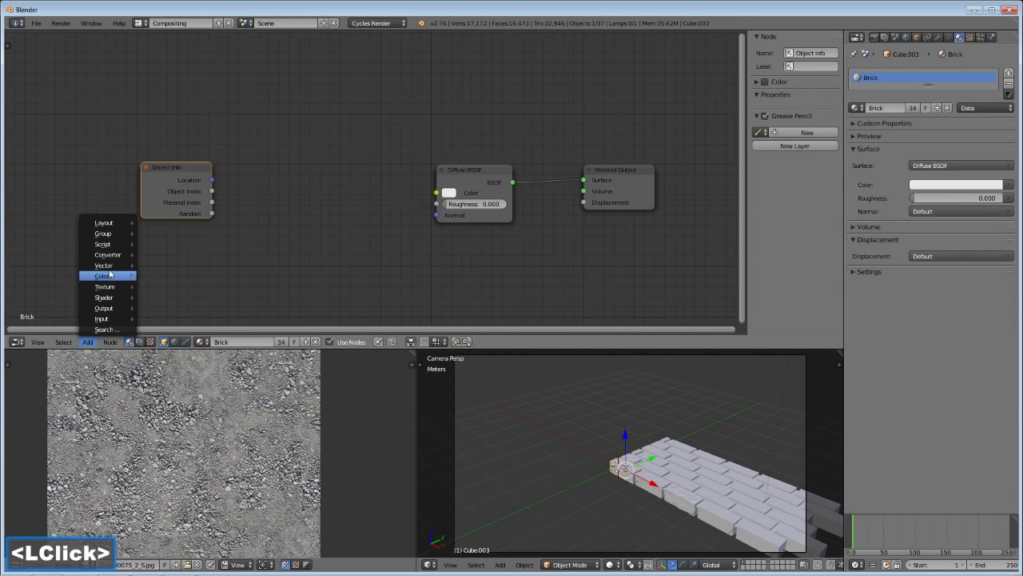
{"action": "mouse_move", "coordinate": [128, 256]}
{"action": "left_click", "coordinate": [165, 267]}
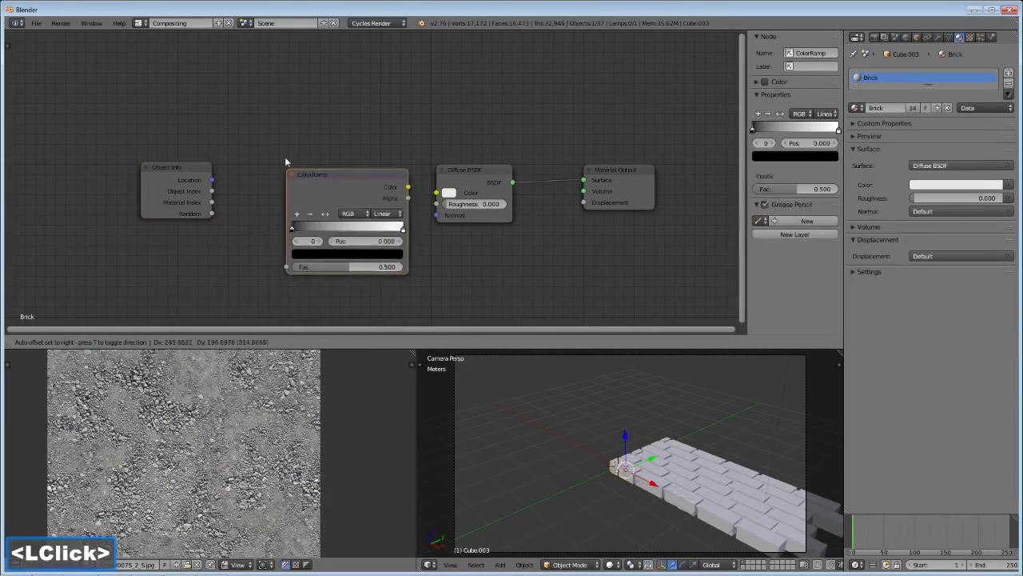
{"action": "left_click", "coordinate": [261, 129]}
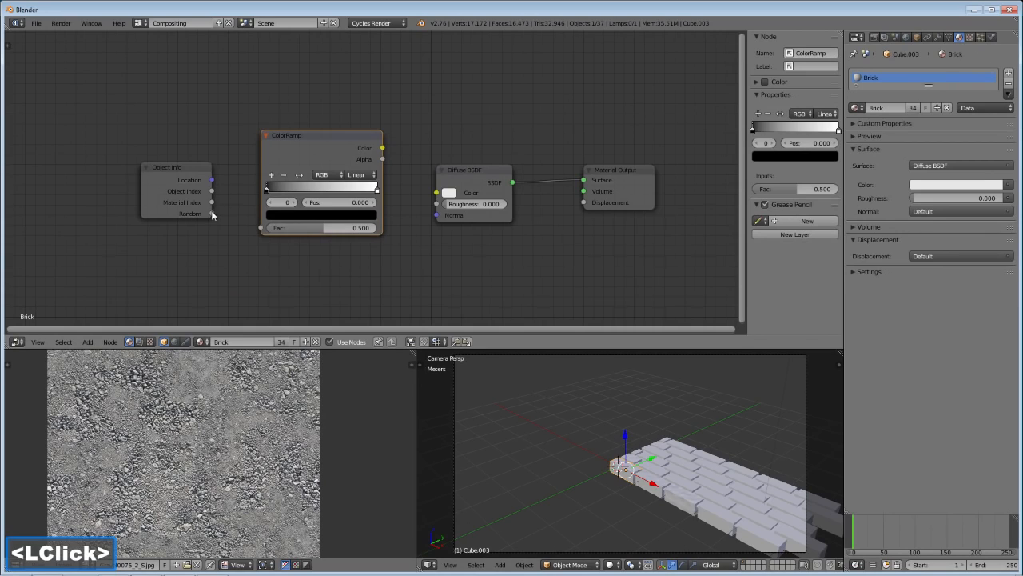
Step: Connect Object Info's Random output to the ColorRamp's Fac, and the ColorRamp's Color output to the Diffuse BSDF's Color
{"action": "left_click_drag", "start_coordinate": [212, 213], "coordinate": [261, 227]}
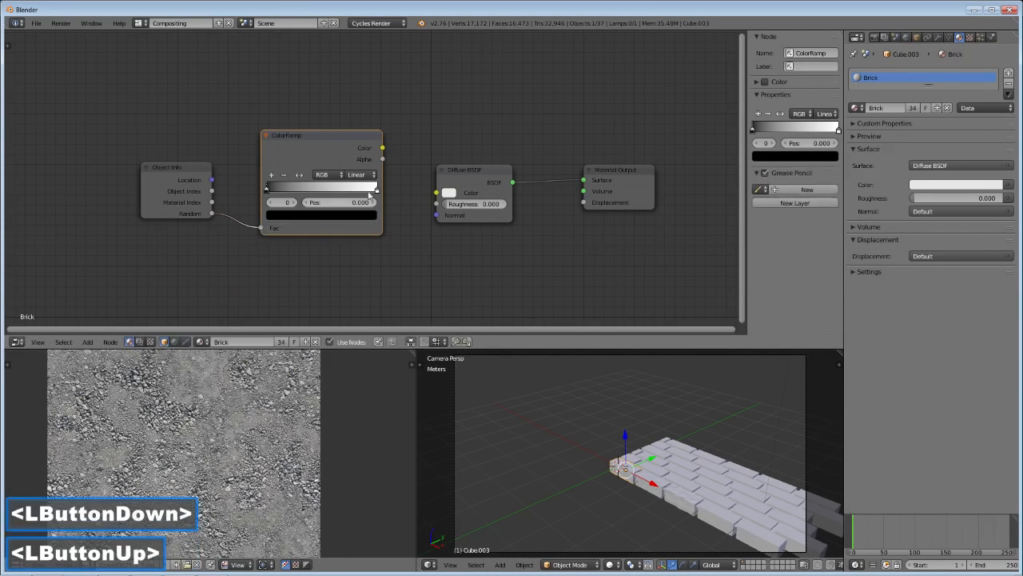
{"action": "left_click_drag", "start_coordinate": [385, 147], "coordinate": [437, 192]}
{"action": "scroll", "coordinate": [416, 197], "scroll_direction": "up", "scroll_amount": 3}
{"action": "scroll", "coordinate": [415, 203], "scroll_direction": "up", "scroll_amount": 2}
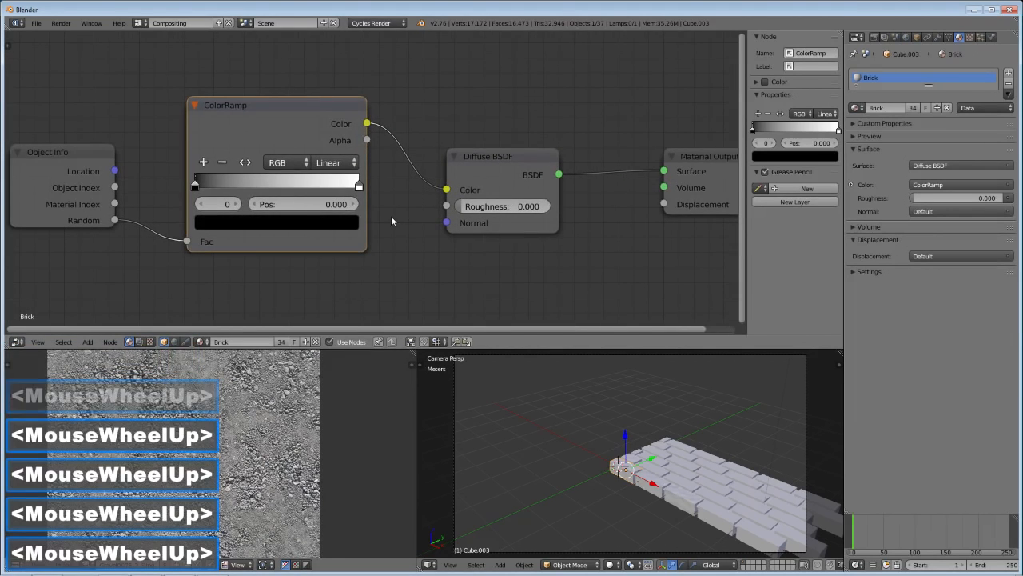
{"action": "middle_click_drag", "start_coordinate": [391, 217], "coordinate": [468, 244]}
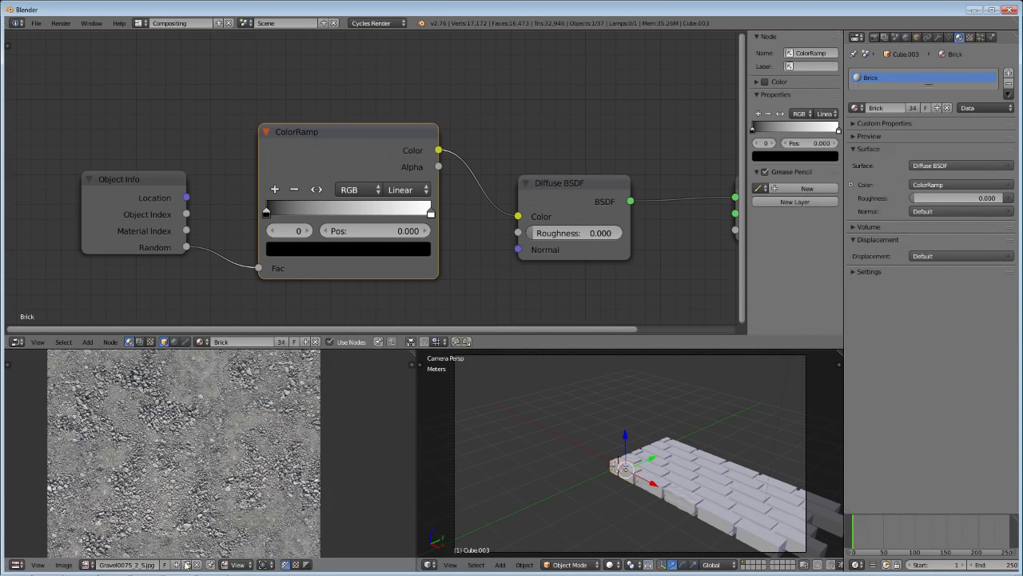
Step: Load BrickOldDirty0133_2_S.jpg from the Textures stone folder into the image editor, browsing with thumbnails, and enlarge it as a color reference
{"action": "left_click", "coordinate": [186, 565]}
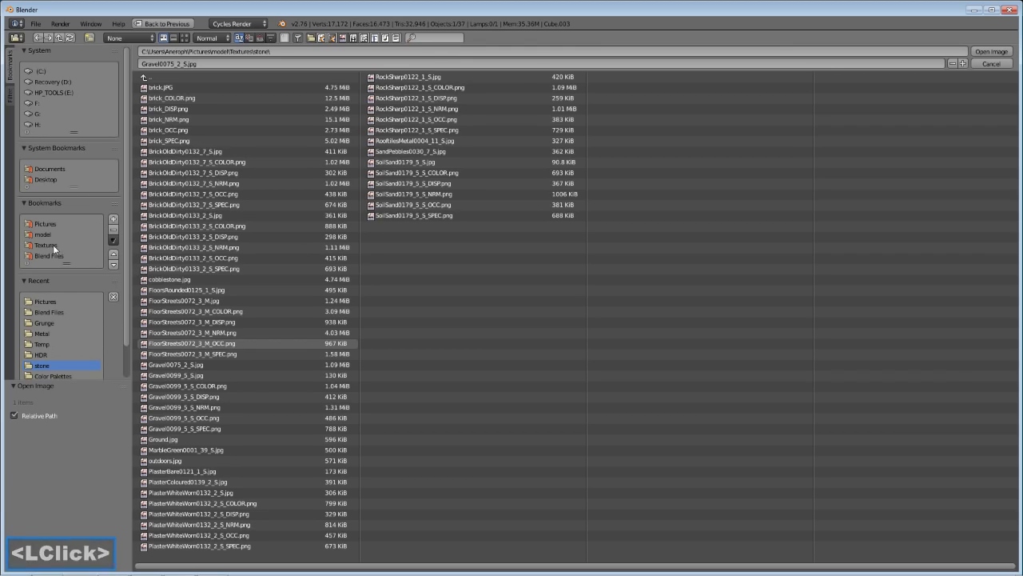
{"action": "left_click", "coordinate": [52, 244]}
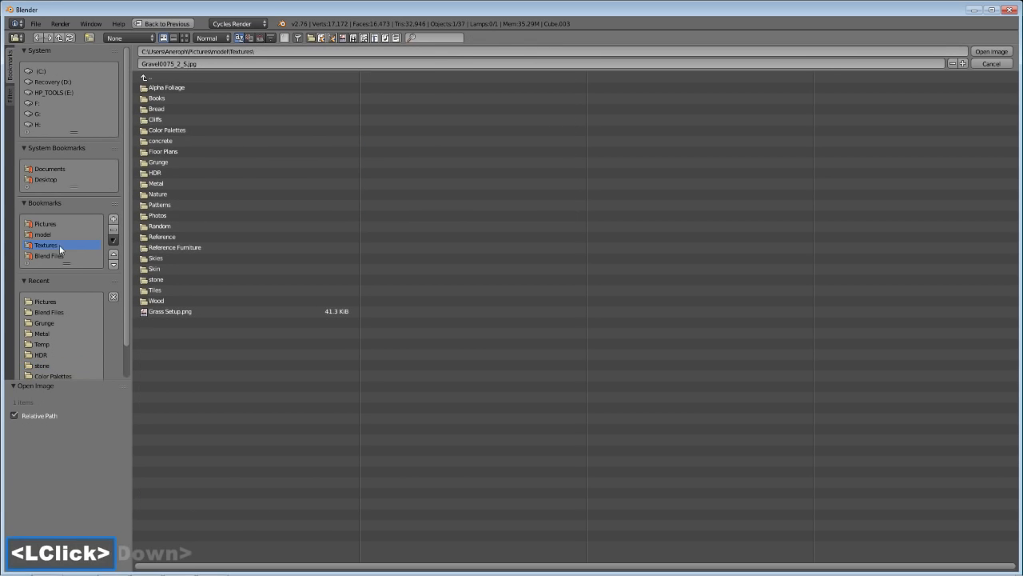
{"action": "left_click", "coordinate": [173, 129]}
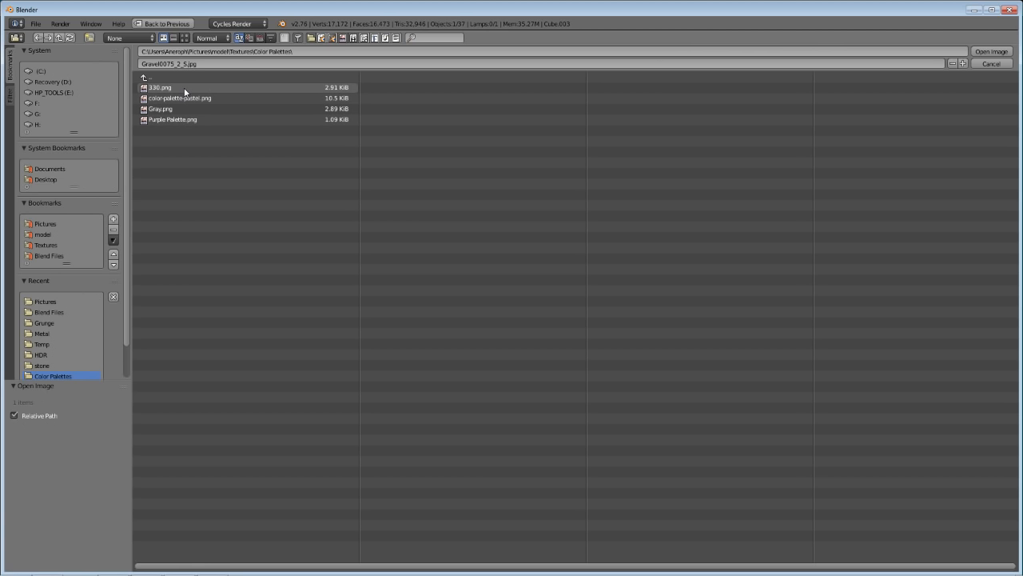
{"action": "left_click", "coordinate": [184, 39]}
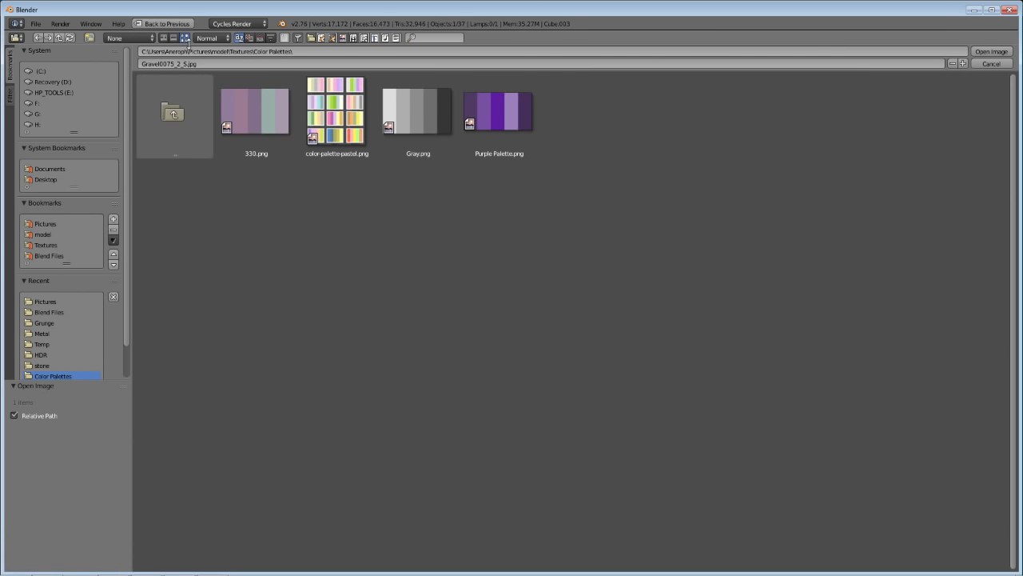
{"action": "left_click", "coordinate": [48, 245]}
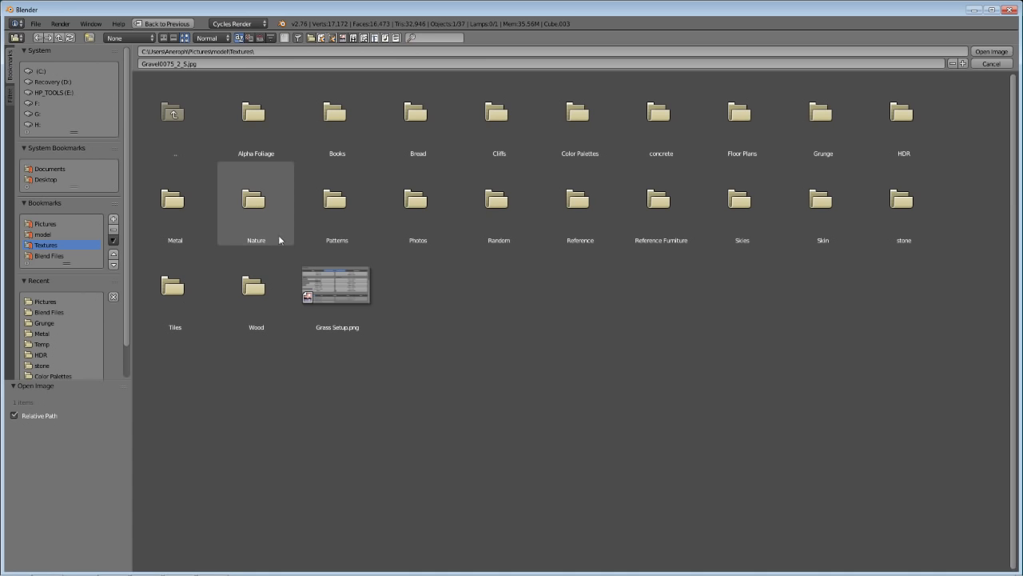
{"action": "double_click", "coordinate": [914, 220]}
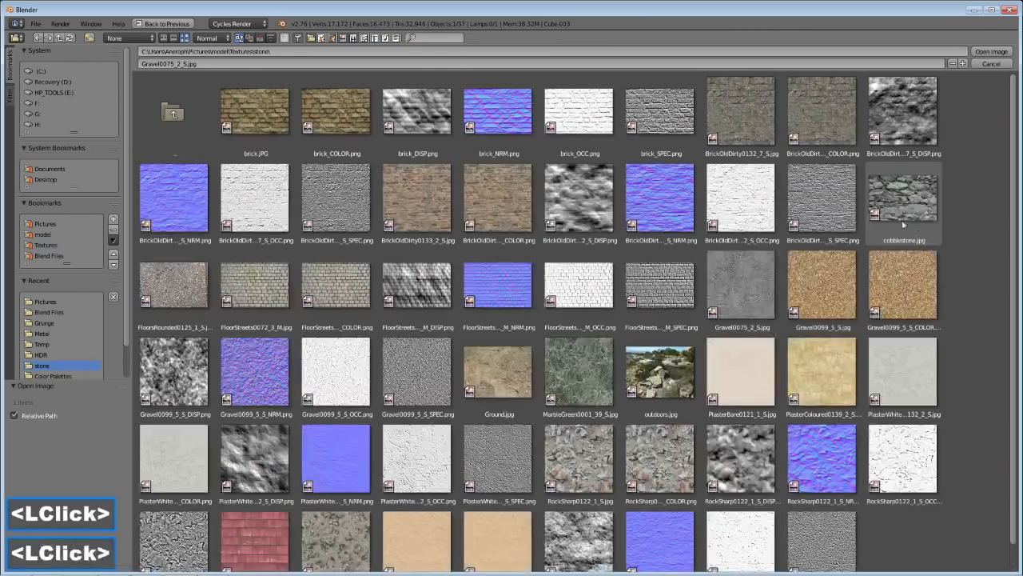
{"action": "double_click", "coordinate": [441, 201]}
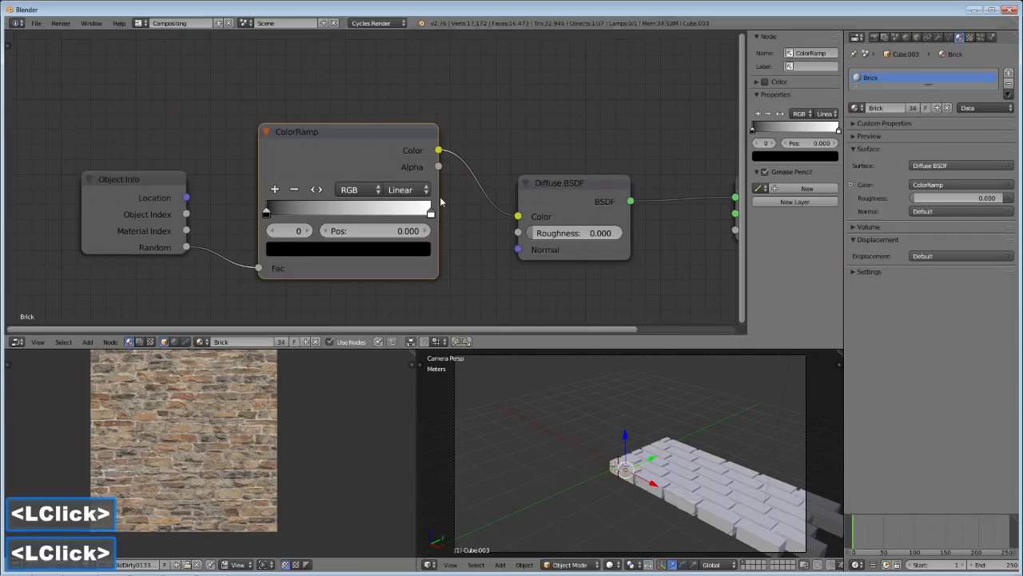
{"action": "scroll", "coordinate": [182, 420], "scroll_direction": "up", "scroll_amount": 3}
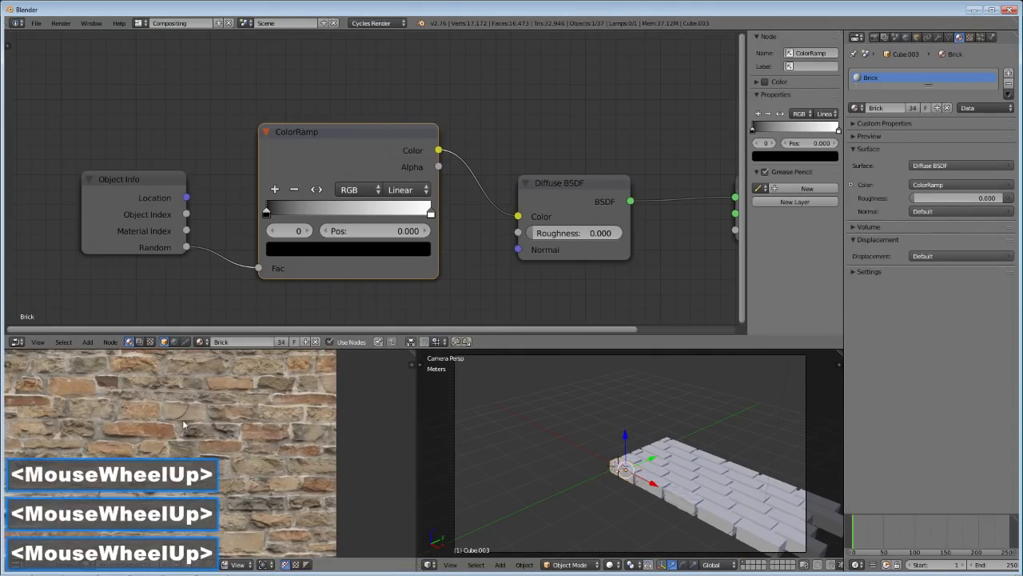
{"action": "middle_click_drag", "start_coordinate": [183, 420], "coordinate": [275, 431]}
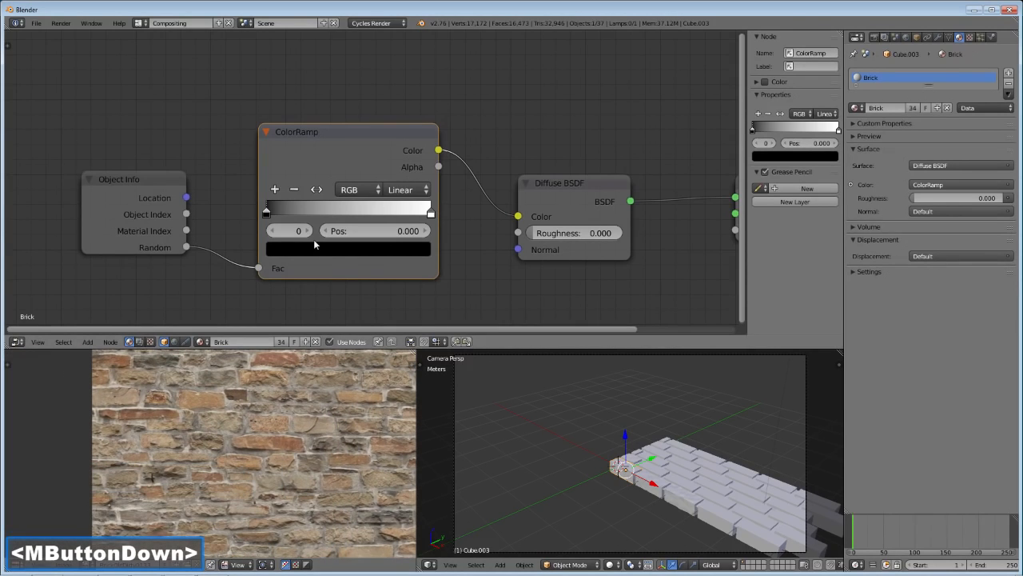
{"action": "middle_click", "coordinate": [332, 206]}
Step: Set the ColorRamp's interpolation to Constant and add two more color stops
{"action": "left_click", "coordinate": [407, 190]}
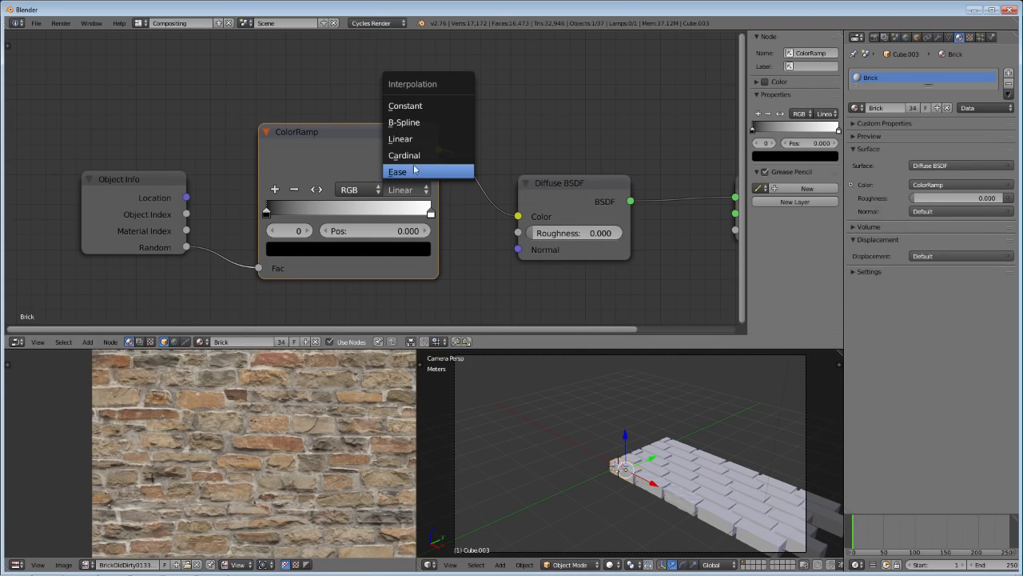
{"action": "left_click", "coordinate": [424, 107]}
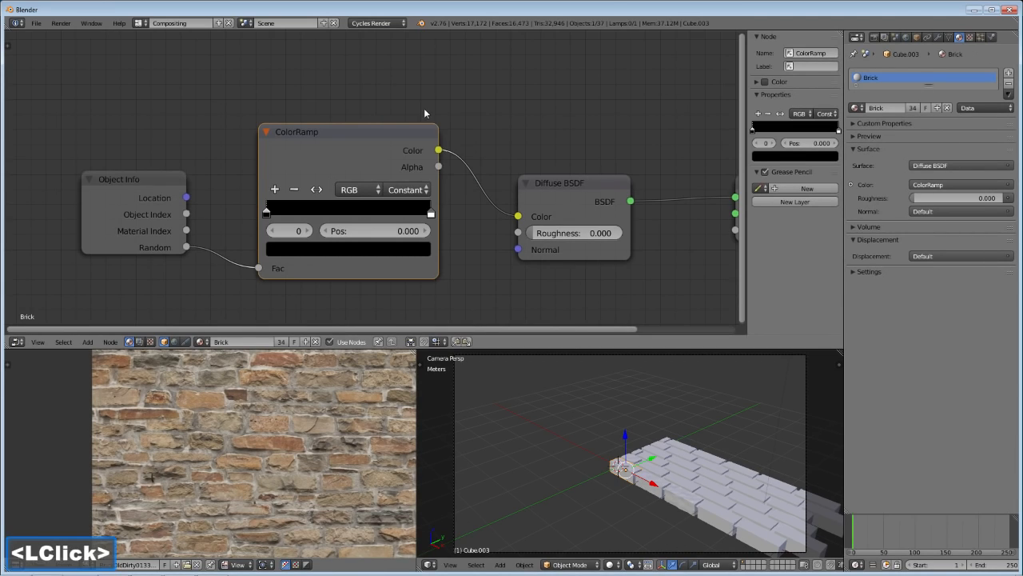
{"action": "left_click", "coordinate": [279, 188]}
{"action": "left_click", "coordinate": [280, 188]}
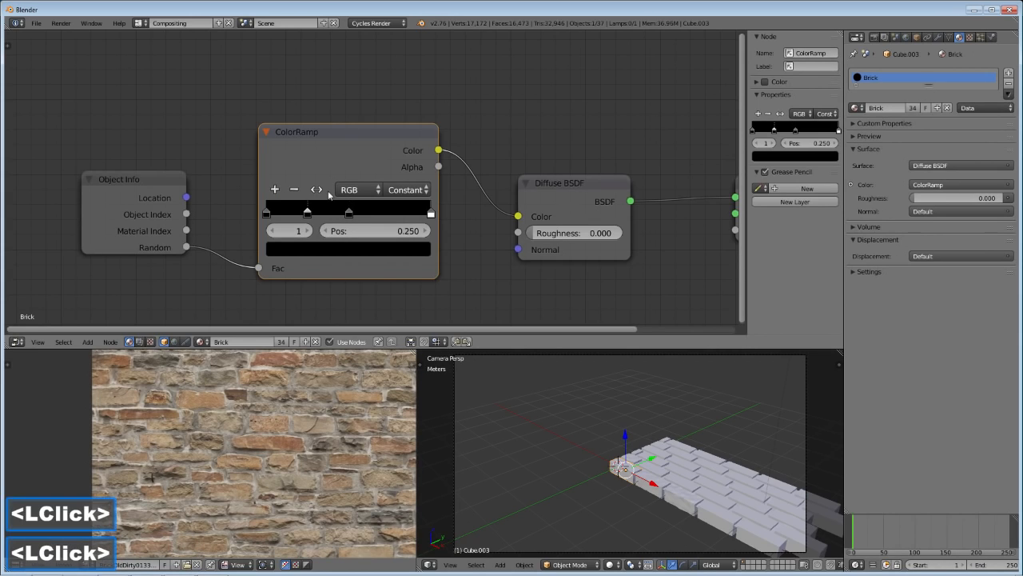
Step: Spread the ColorRamp stops fairly evenly, with stop 1 at about 0.241, stop 2 at about 0.541 and stop 3 at about 0.791
{"action": "left_click_drag", "start_coordinate": [348, 213], "coordinate": [371, 214]}
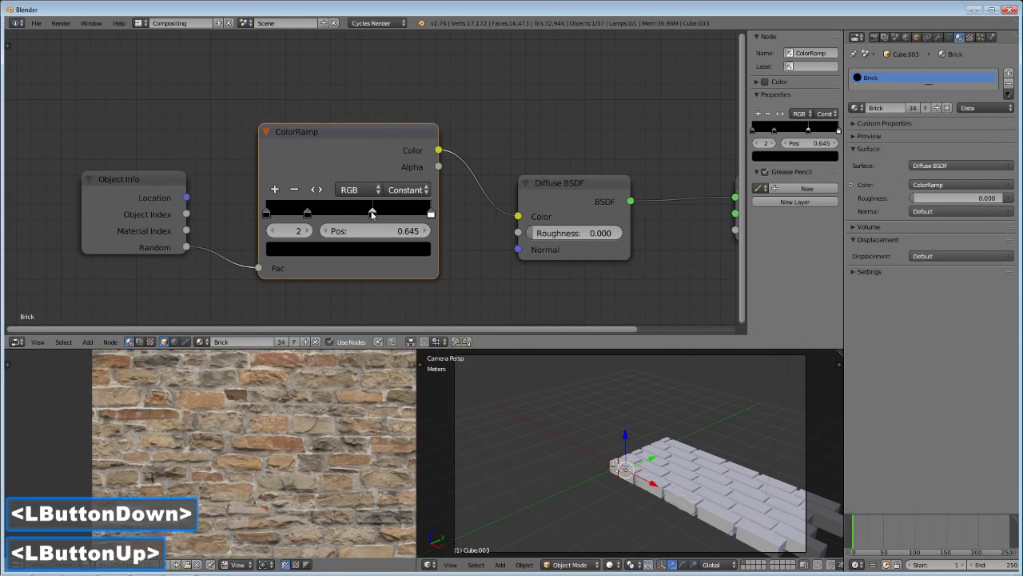
{"action": "left_click", "coordinate": [306, 212]}
{"action": "left_click_drag", "start_coordinate": [306, 212], "coordinate": [403, 213]}
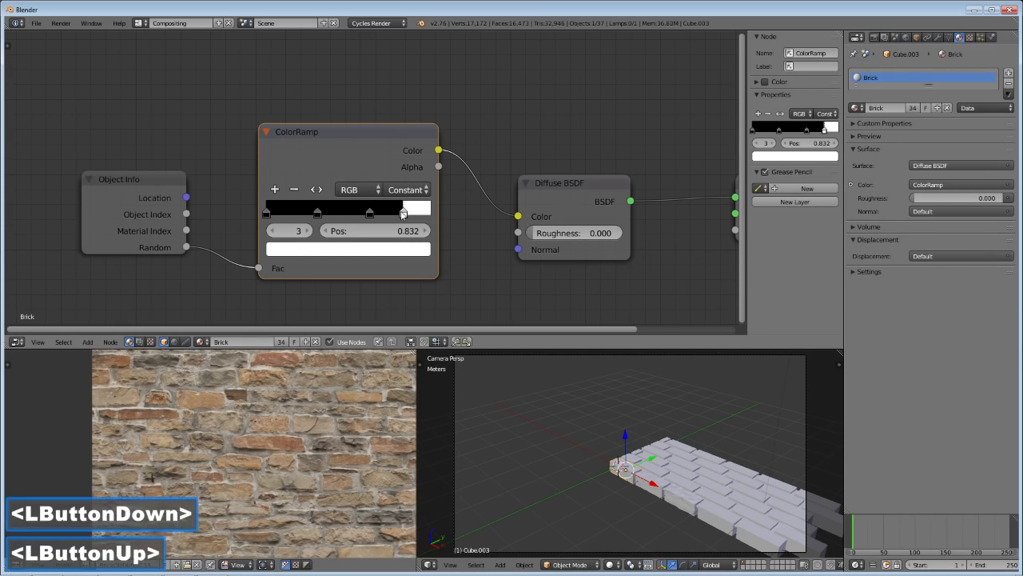
{"action": "left_click_drag", "start_coordinate": [318, 212], "coordinate": [396, 213]}
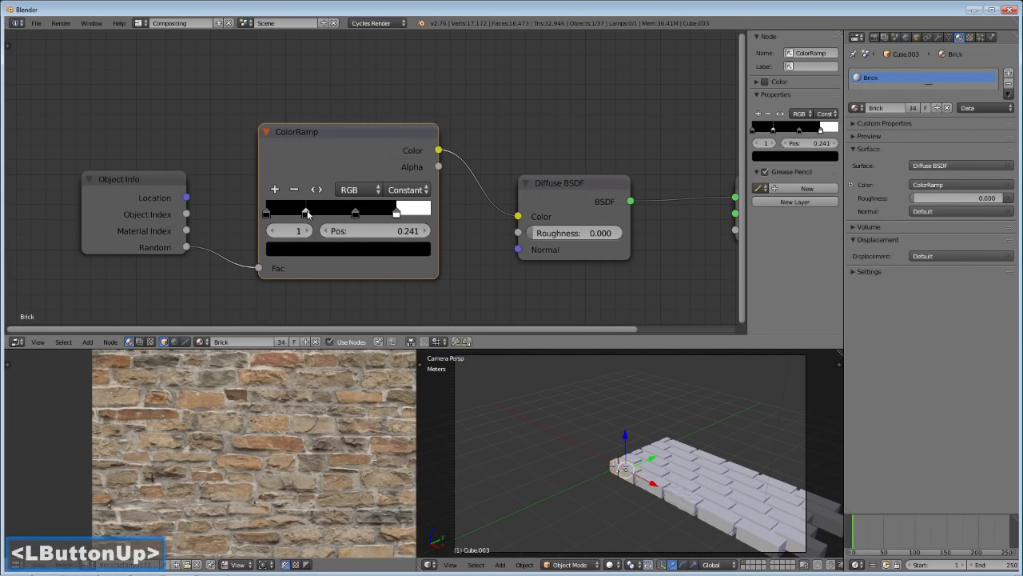
{"action": "left_click_drag", "start_coordinate": [311, 214], "coordinate": [305, 213]}
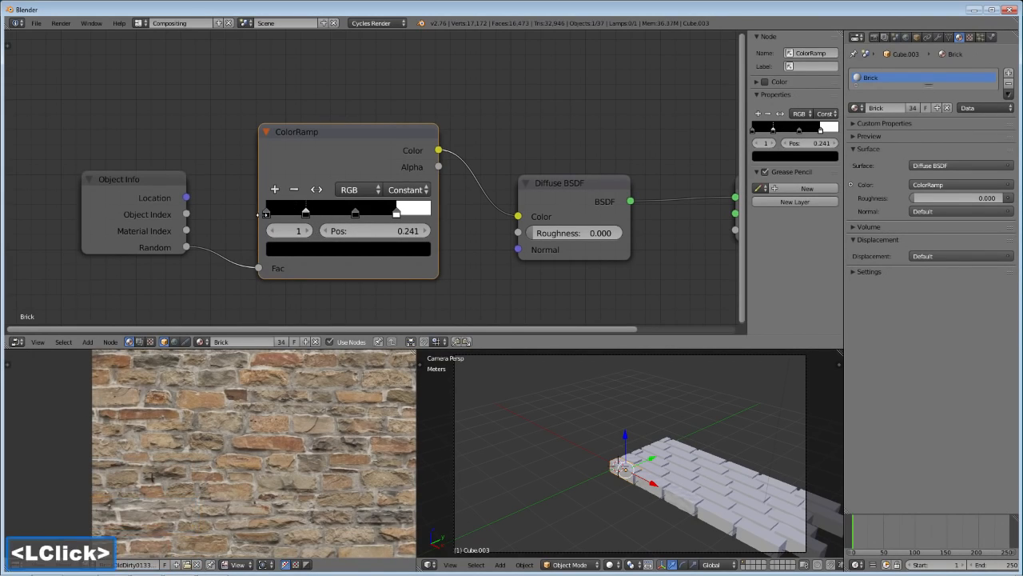
Step: Color the ColorRamp's stop 0 with an orange-brown sampled from a brick in the reference photo
{"action": "left_click", "coordinate": [268, 214]}
{"action": "left_click", "coordinate": [365, 247]}
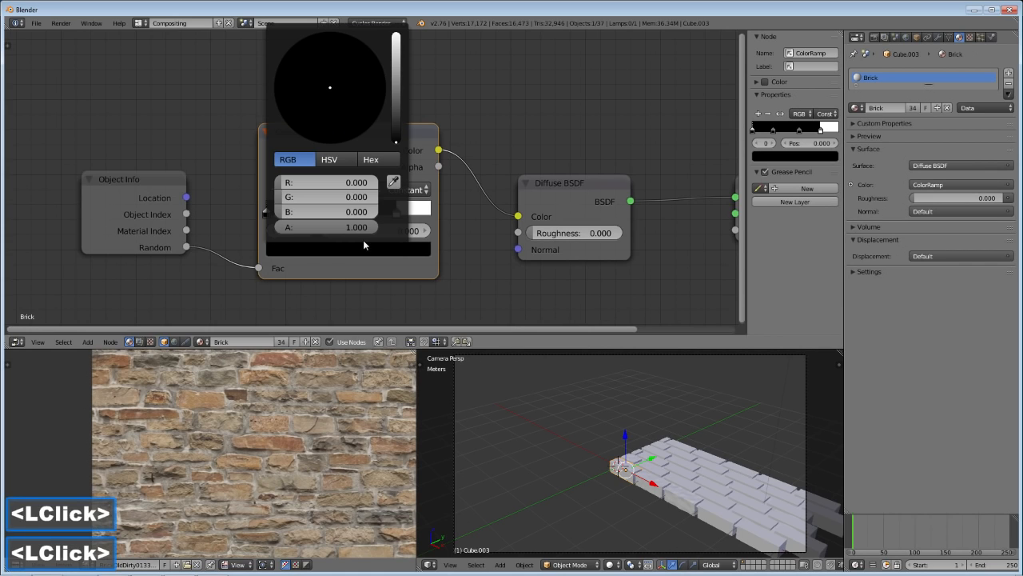
{"action": "left_click", "coordinate": [391, 183]}
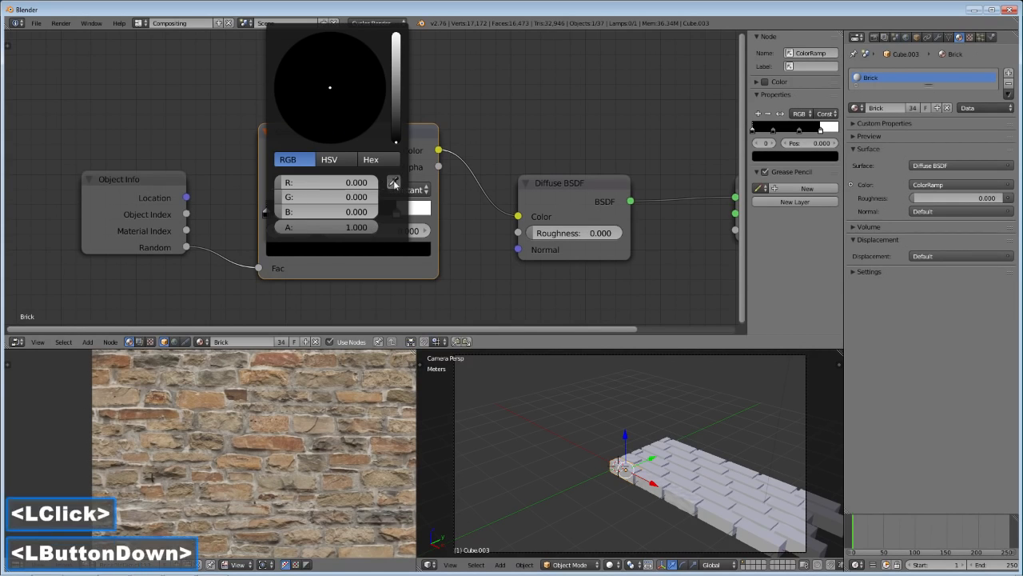
{"action": "left_click", "coordinate": [295, 433]}
Step: Color the ColorRamp's stop 1 with a dark brown sampled from the dark brick in the reference photo
{"action": "left_click", "coordinate": [327, 209]}
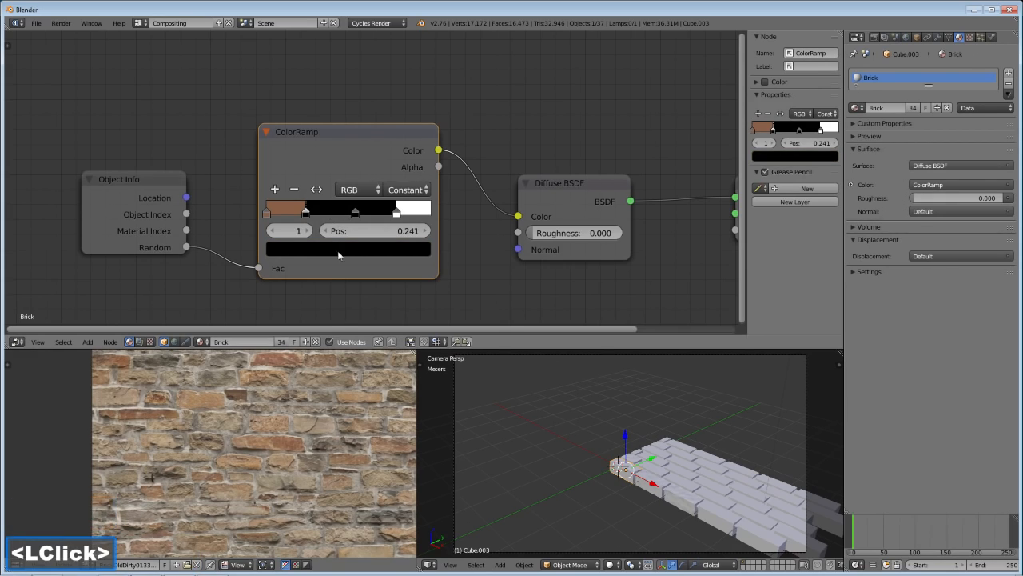
{"action": "left_click", "coordinate": [339, 252]}
{"action": "left_click", "coordinate": [392, 182]}
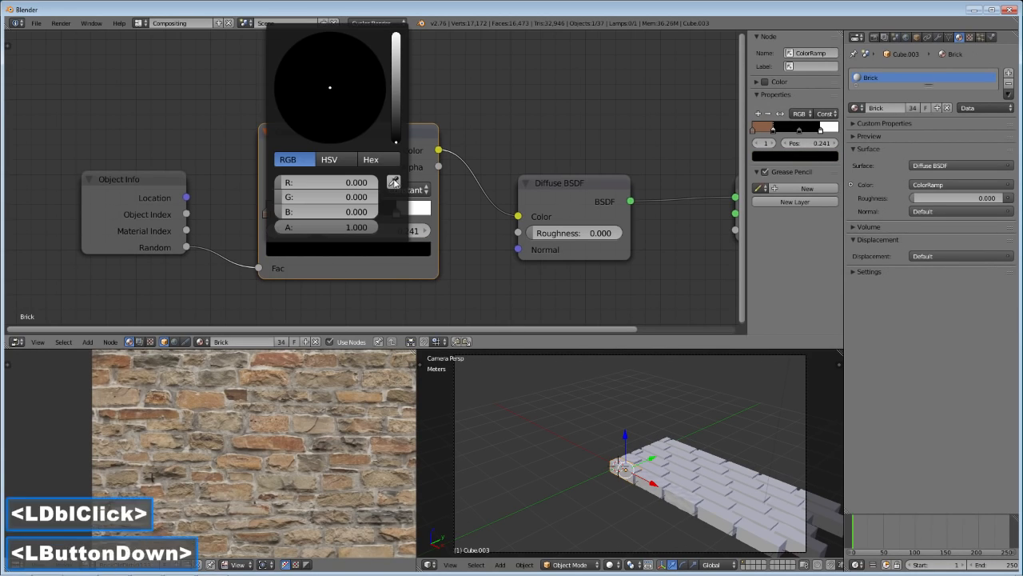
{"action": "left_click", "coordinate": [246, 387]}
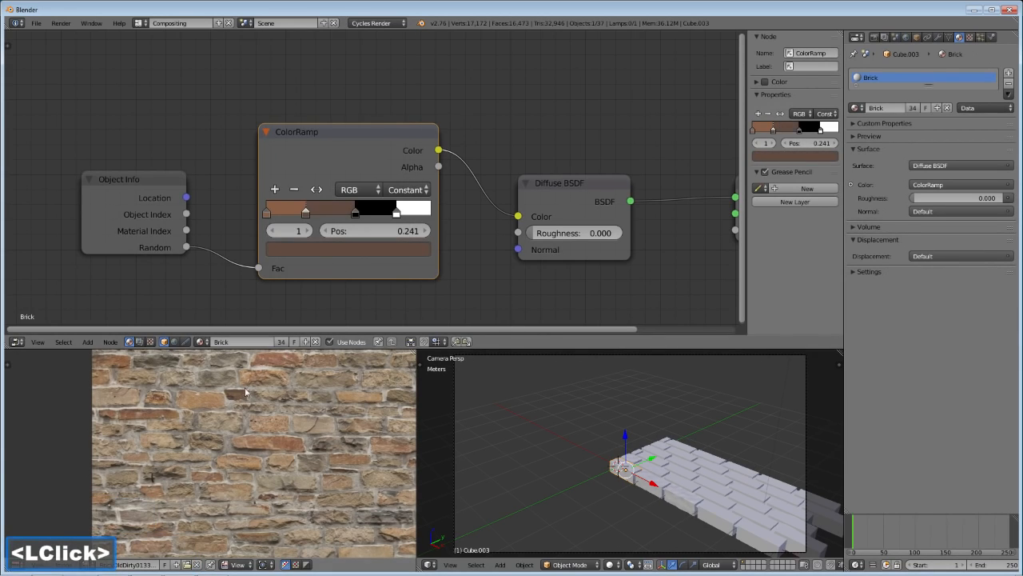
Step: Color the ColorRamp's stop 2 with a light tan sampled from the reference photo
{"action": "left_click", "coordinate": [368, 216]}
{"action": "left_click", "coordinate": [345, 252]}
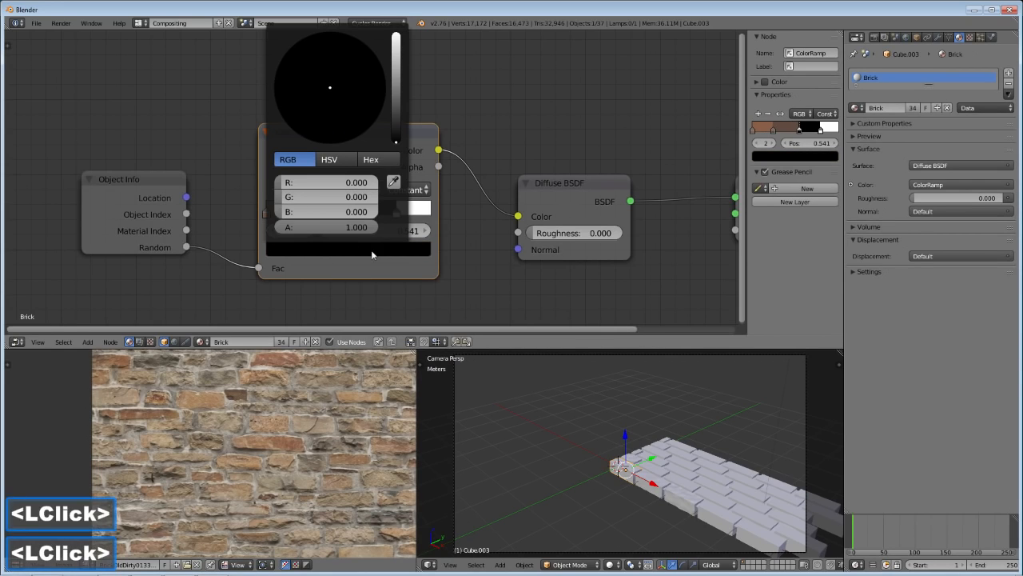
{"action": "left_click", "coordinate": [393, 182]}
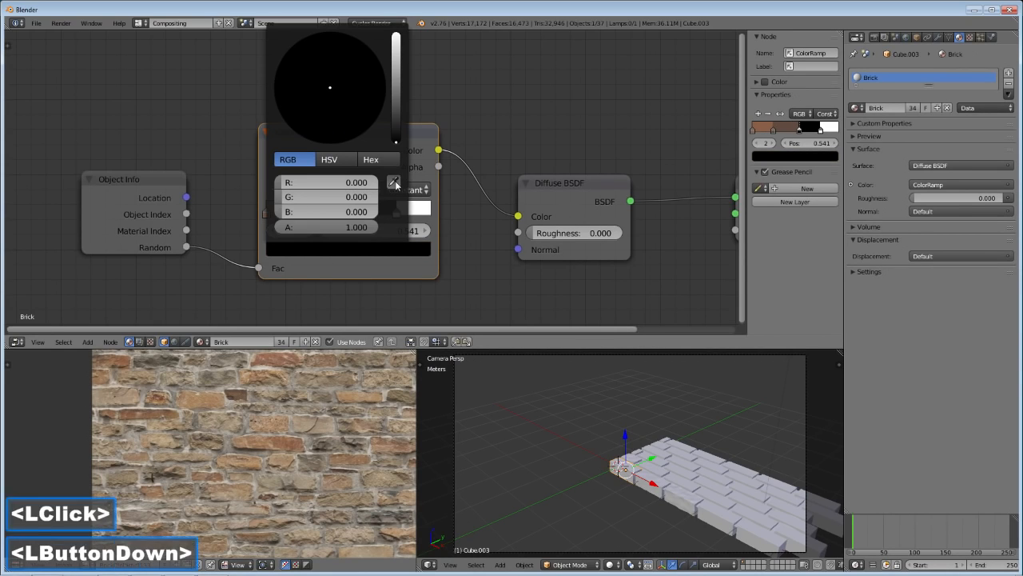
{"action": "left_click", "coordinate": [167, 434]}
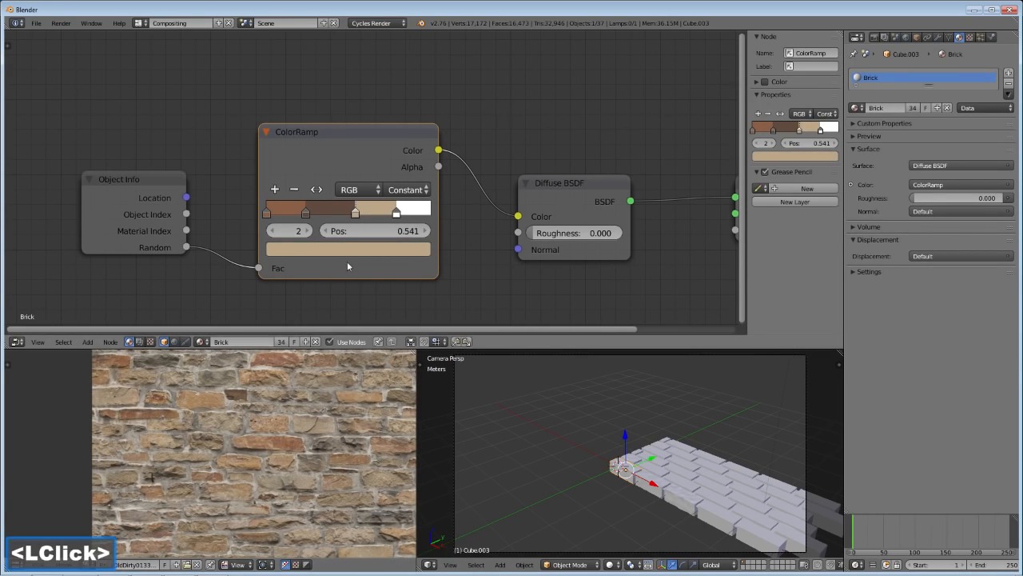
Step: Color the ColorRamp's stop 3 with a grayish brown sampled from the reference photo
{"action": "left_click", "coordinate": [397, 213]}
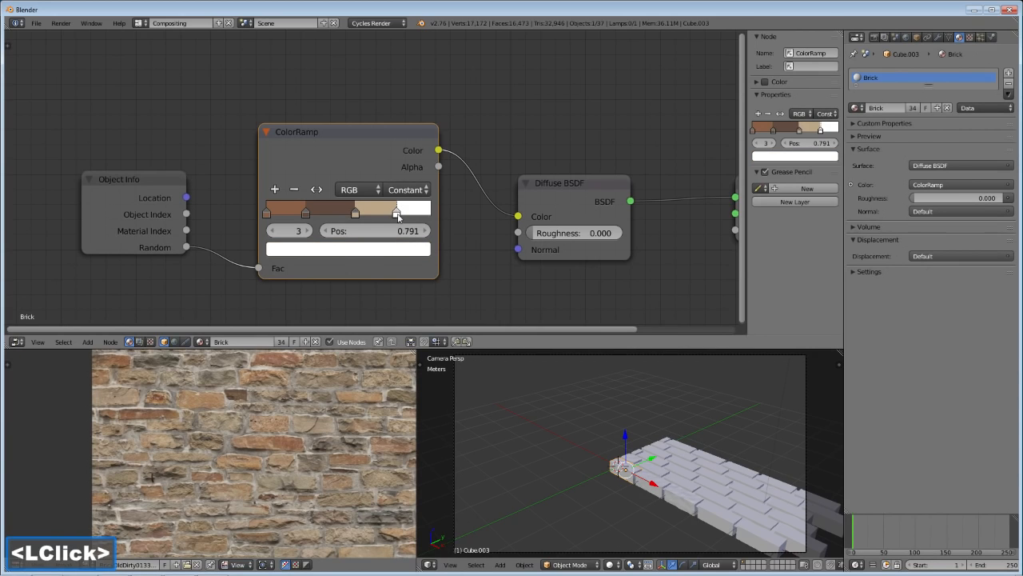
{"action": "left_click", "coordinate": [389, 247]}
{"action": "left_click", "coordinate": [393, 181]}
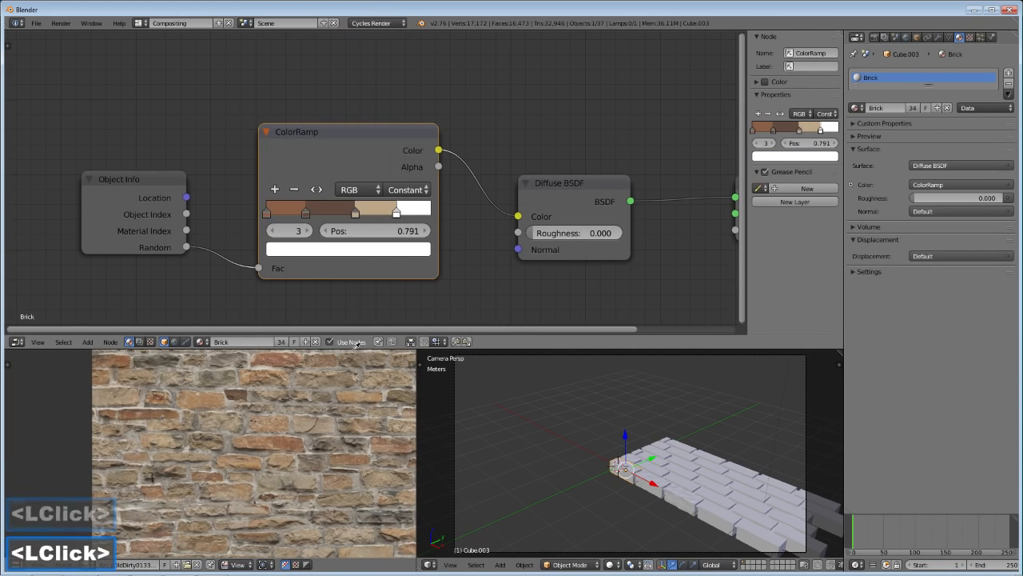
{"action": "left_click", "coordinate": [323, 465]}
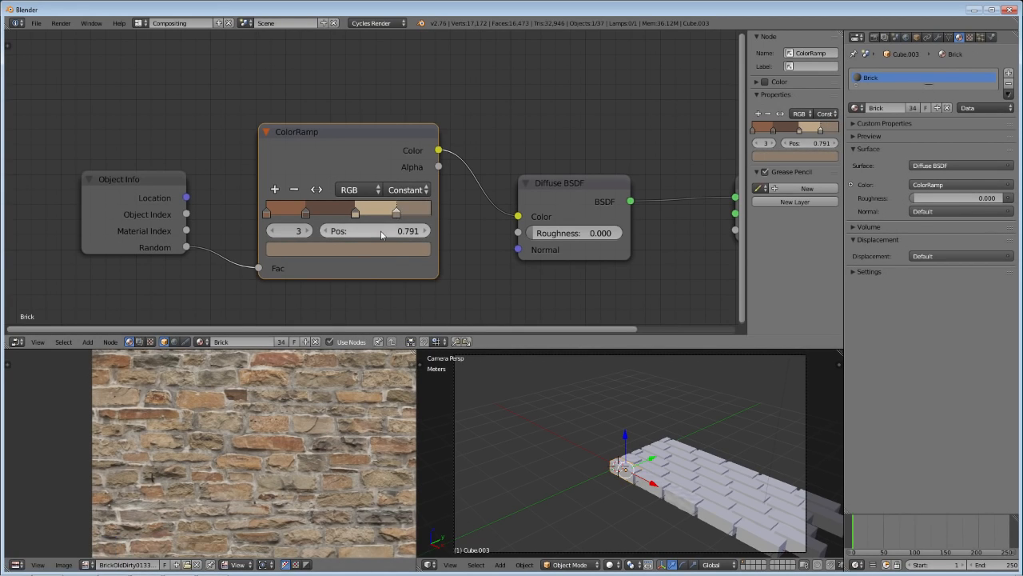
Step: Move the Material Output node farther from the Diffuse BSDF node to leave a wide gap between them
{"action": "scroll", "coordinate": [574, 273], "scroll_direction": "down", "scroll_amount": 8}
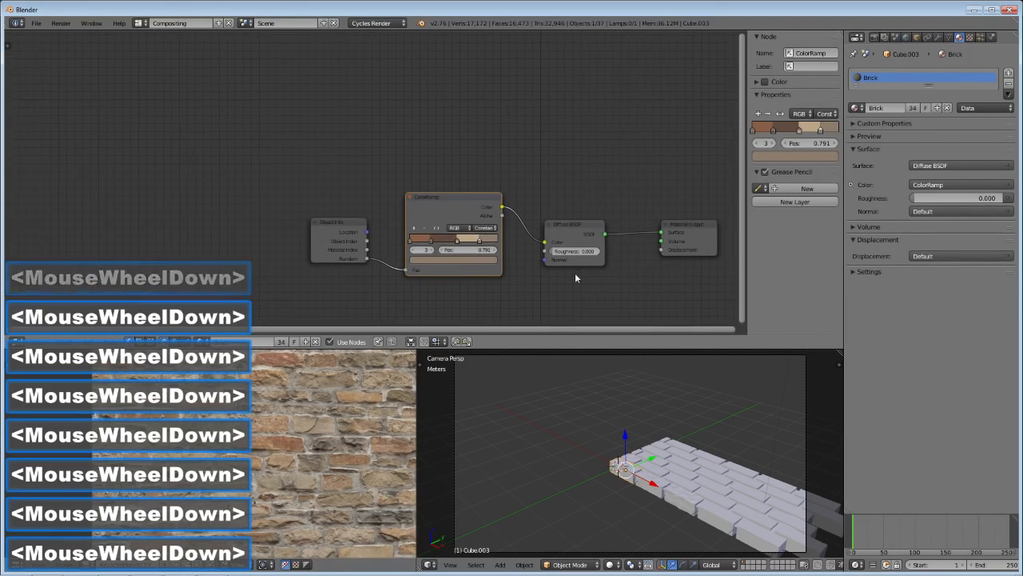
{"action": "middle_click_drag", "start_coordinate": [575, 277], "coordinate": [521, 283]}
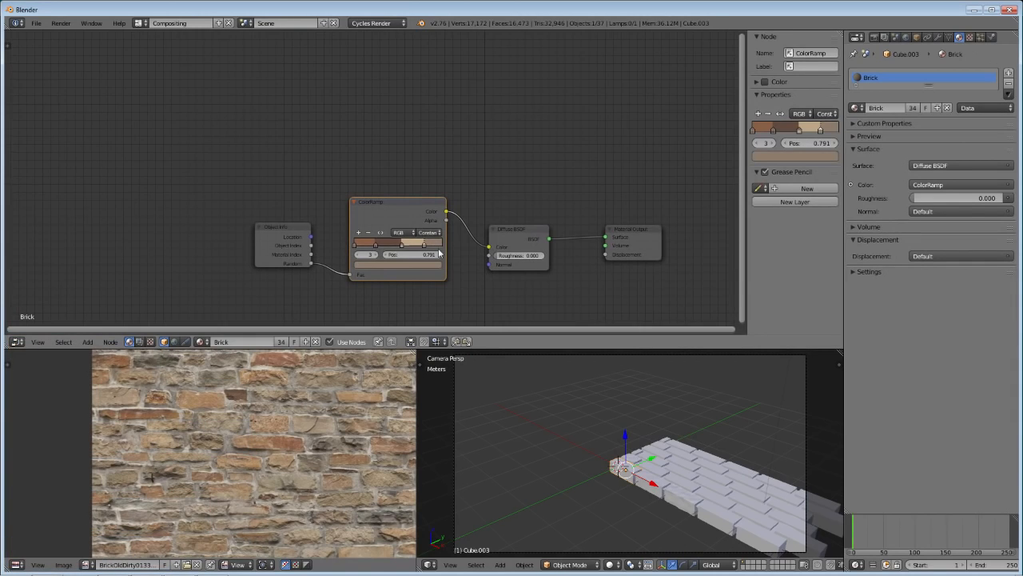
{"action": "scroll", "coordinate": [285, 244], "scroll_direction": "up", "scroll_amount": 2}
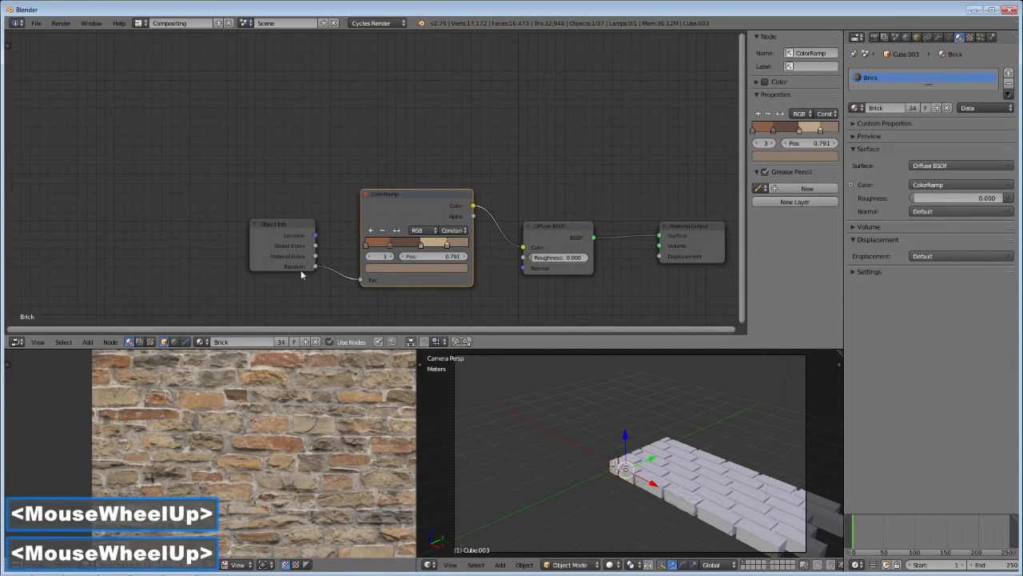
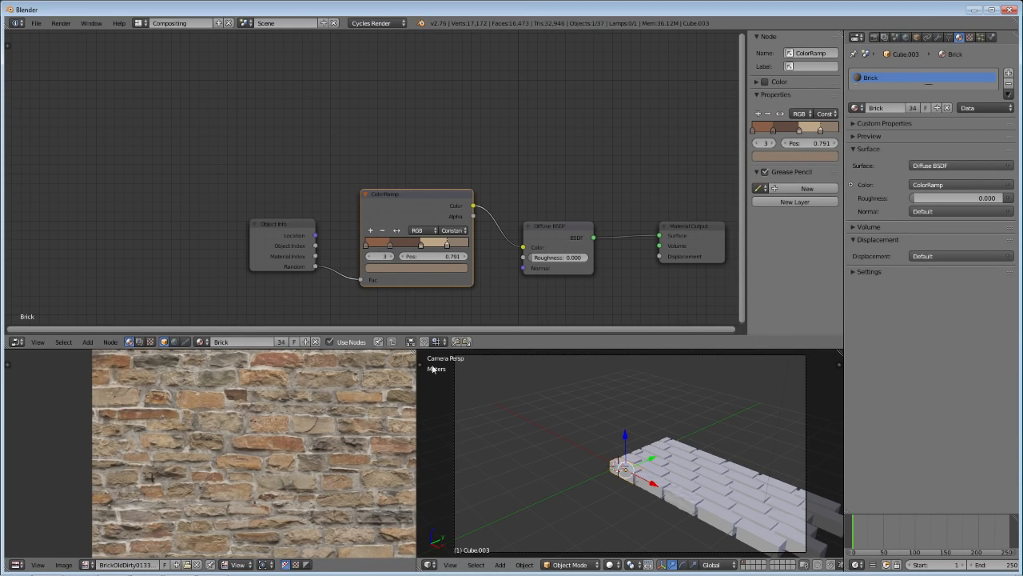
{"action": "scroll", "coordinate": [324, 211], "scroll_direction": "down", "scroll_amount": 2}
{"action": "middle_click_drag", "start_coordinate": [324, 212], "coordinate": [241, 209]}
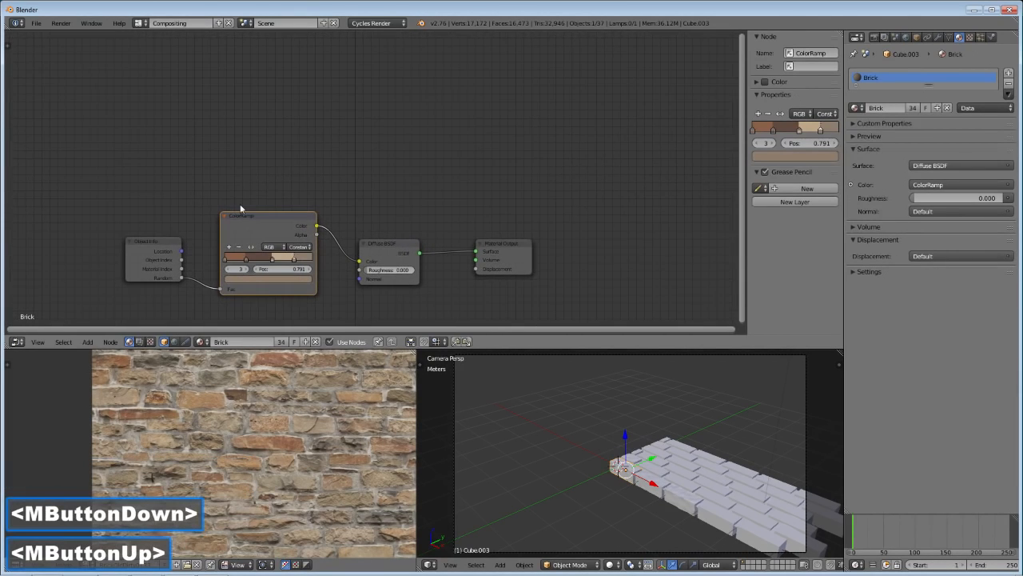
{"action": "middle_click_drag", "start_coordinate": [289, 185], "coordinate": [329, 131]}
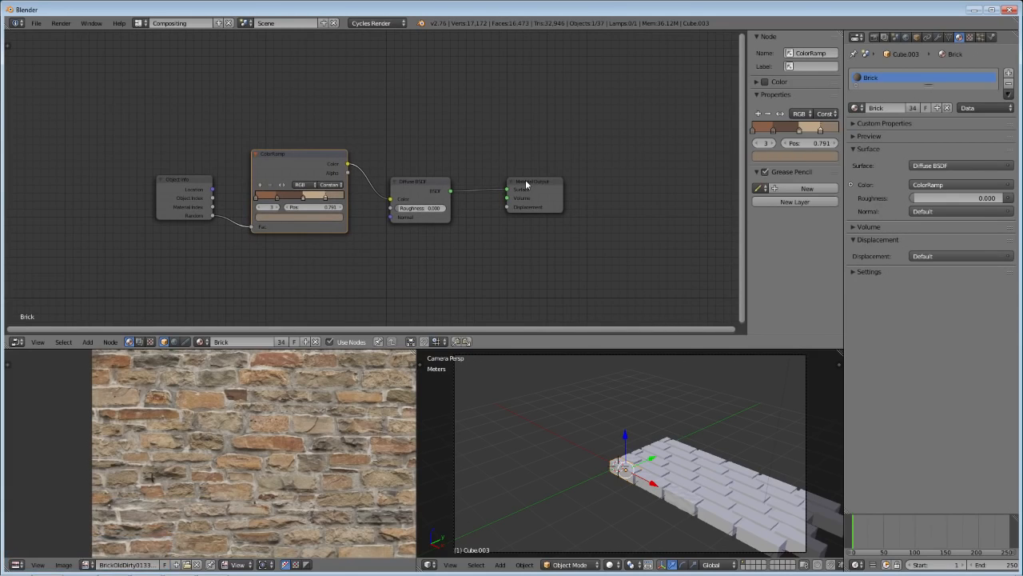
{"action": "left_click_drag", "start_coordinate": [530, 183], "coordinate": [663, 187]}
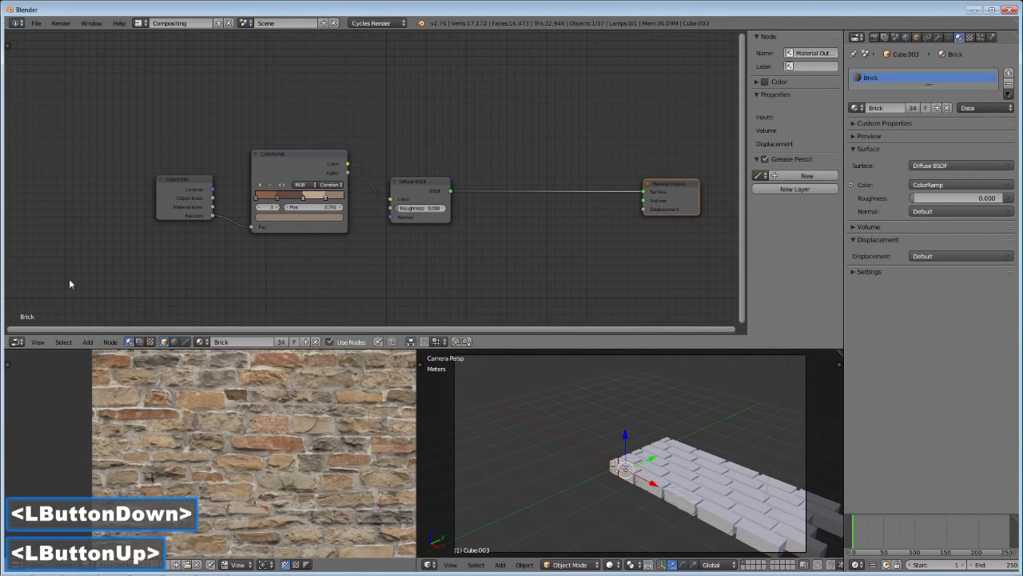
Step: Insert a Mix Shader node into the link between the Diffuse BSDF and the Material Output
{"action": "left_click", "coordinate": [88, 342]}
{"action": "mouse_move", "coordinate": [104, 298]}
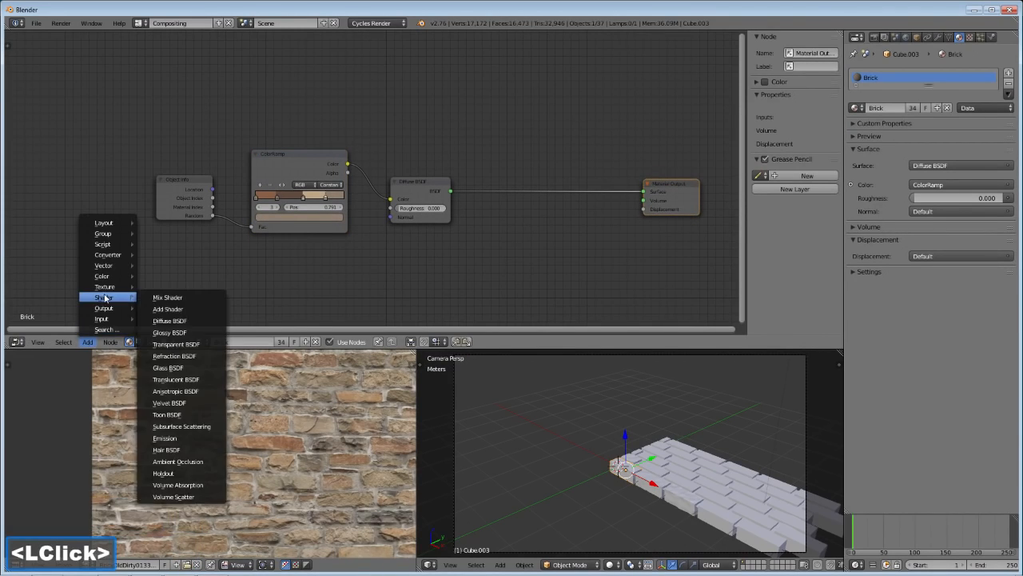
{"action": "left_click", "coordinate": [164, 302]}
{"action": "left_click", "coordinate": [511, 179]}
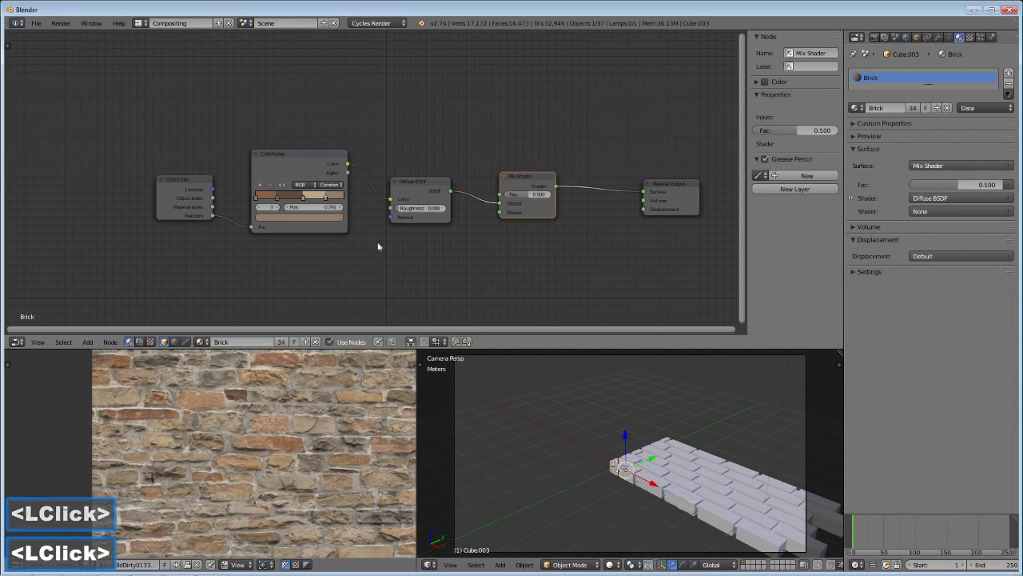
Step: Add a Glossy BSDF node below the Diffuse BSDF and connect it to the Mix Shader's second Shader input
{"action": "left_click", "coordinate": [93, 343]}
{"action": "mouse_move", "coordinate": [112, 297]}
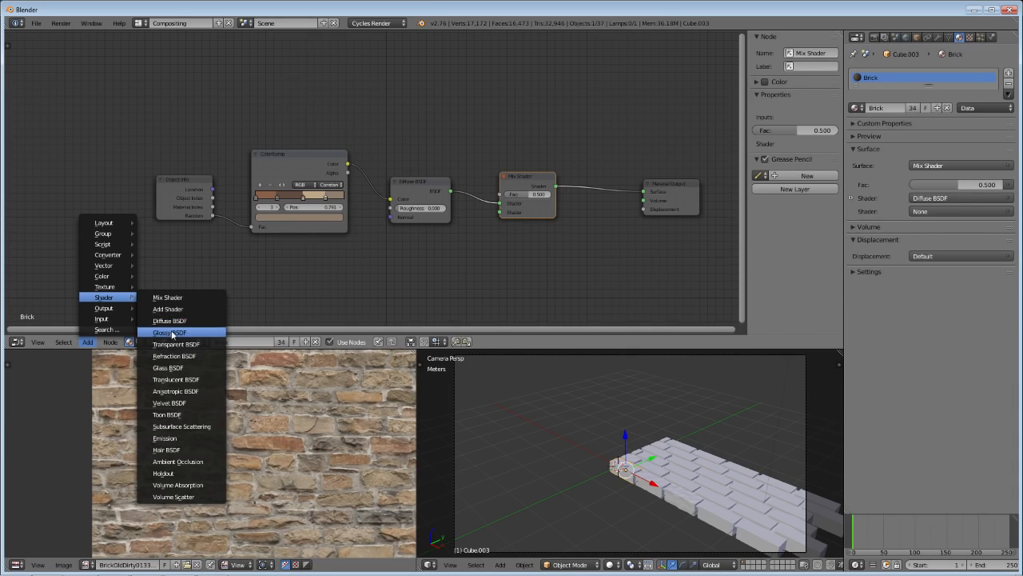
{"action": "left_click", "coordinate": [169, 332]}
{"action": "left_click", "coordinate": [392, 240]}
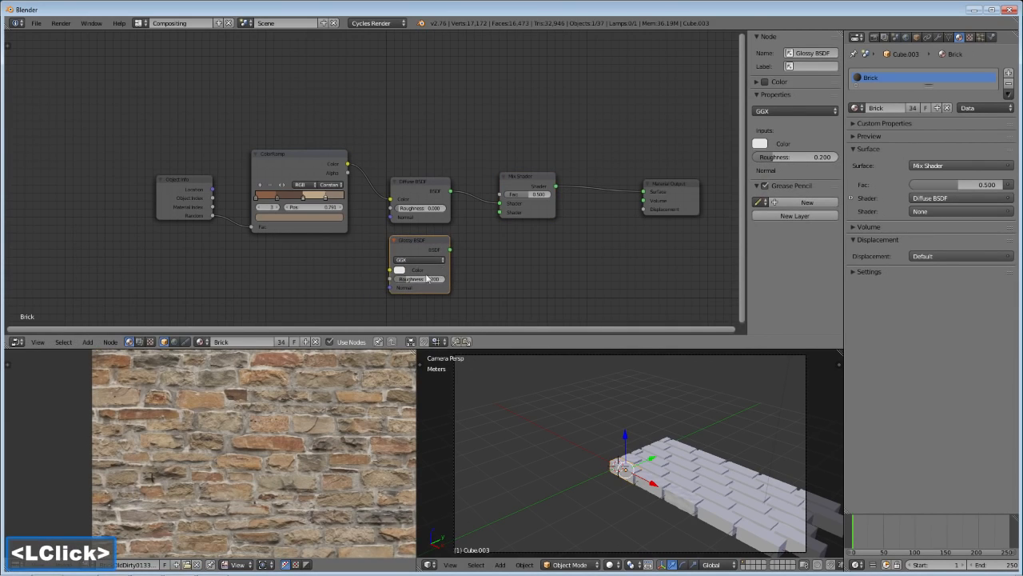
{"action": "left_click_drag", "start_coordinate": [450, 251], "coordinate": [500, 212]}
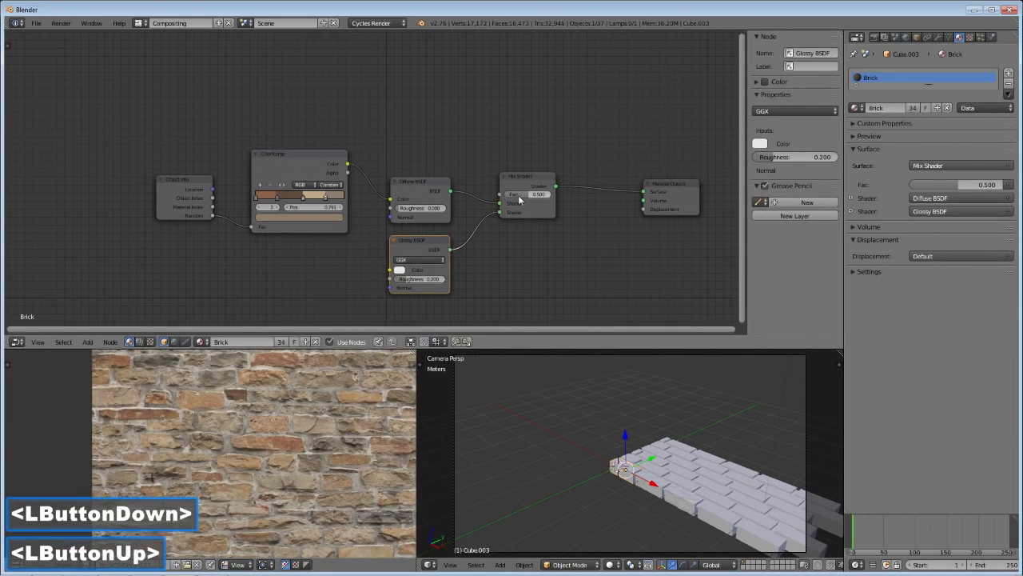
{"action": "left_click", "coordinate": [486, 161]}
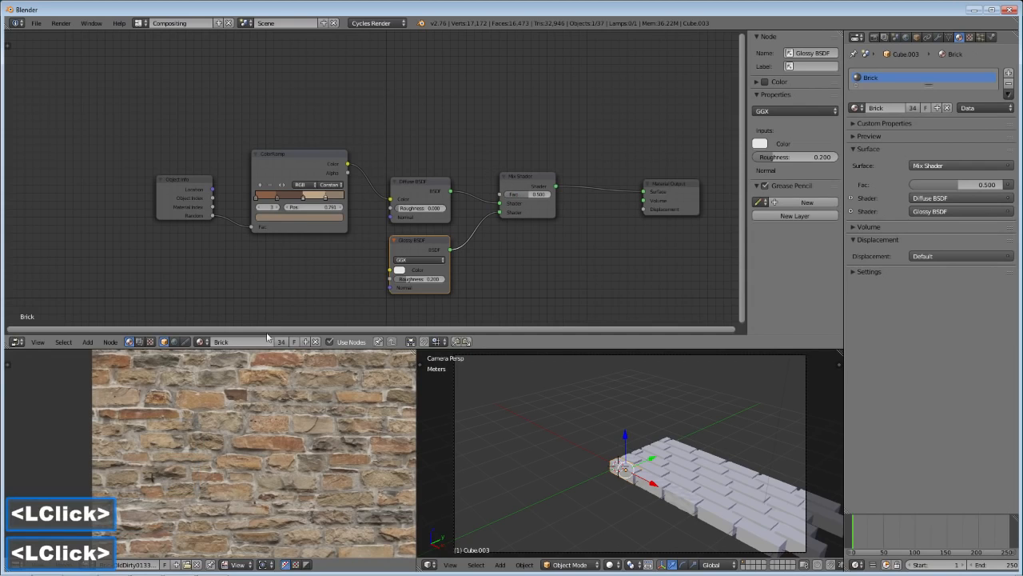
Step: Add a Fresnel node above the Diffuse BSDF and connect it to the Mix Shader's Fac input
{"action": "left_click", "coordinate": [90, 342]}
{"action": "mouse_move", "coordinate": [102, 318]}
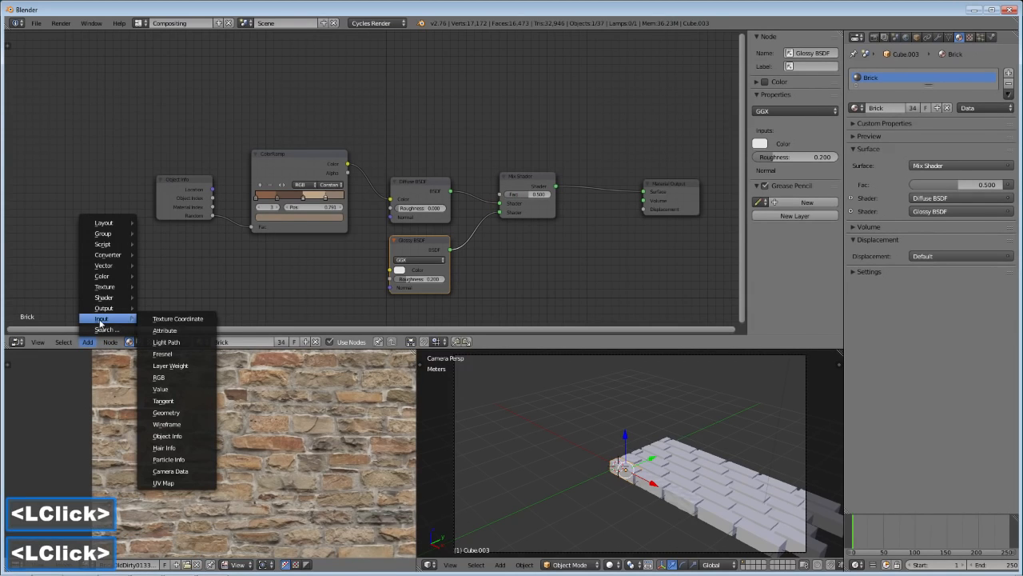
{"action": "left_click", "coordinate": [162, 354]}
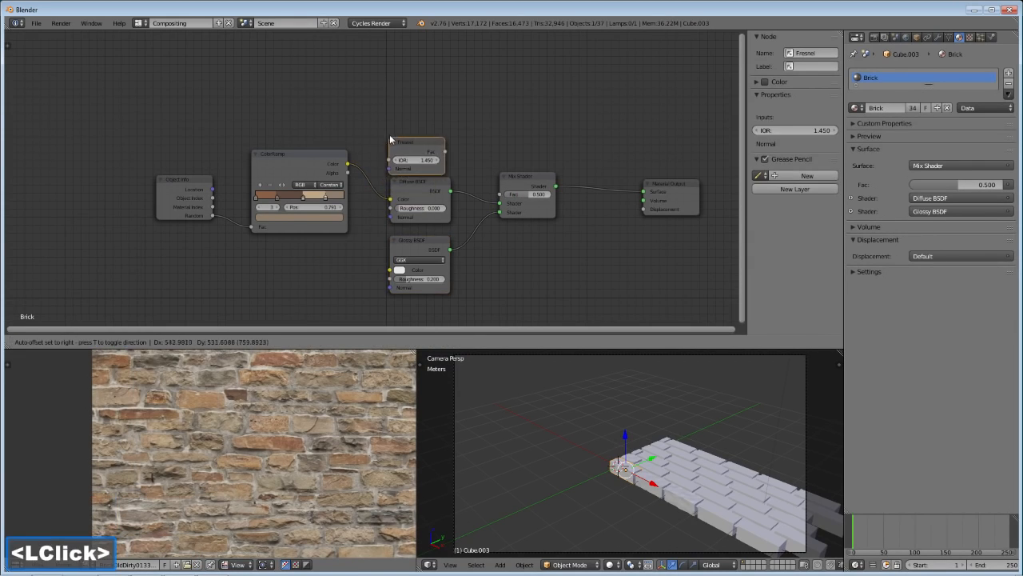
{"action": "left_click", "coordinate": [462, 142]}
{"action": "left_click_drag", "start_coordinate": [449, 146], "coordinate": [504, 195]}
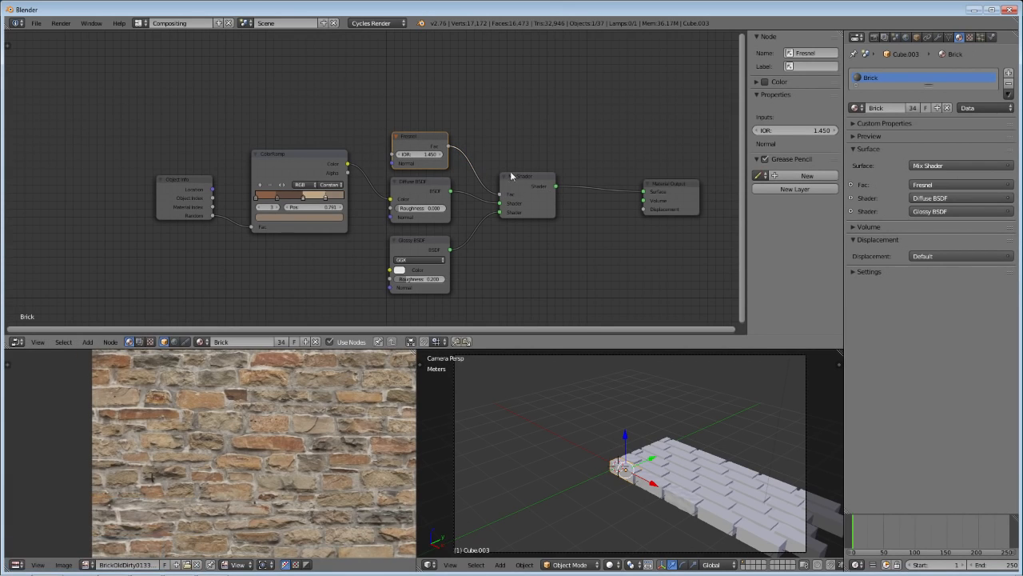
Step: Add an Image Texture node below the Mix Shader and assign it the Gravel0075_2_S.jpg image
{"action": "middle_click_drag", "start_coordinate": [702, 467], "coordinate": [688, 481], "text": "shift"}
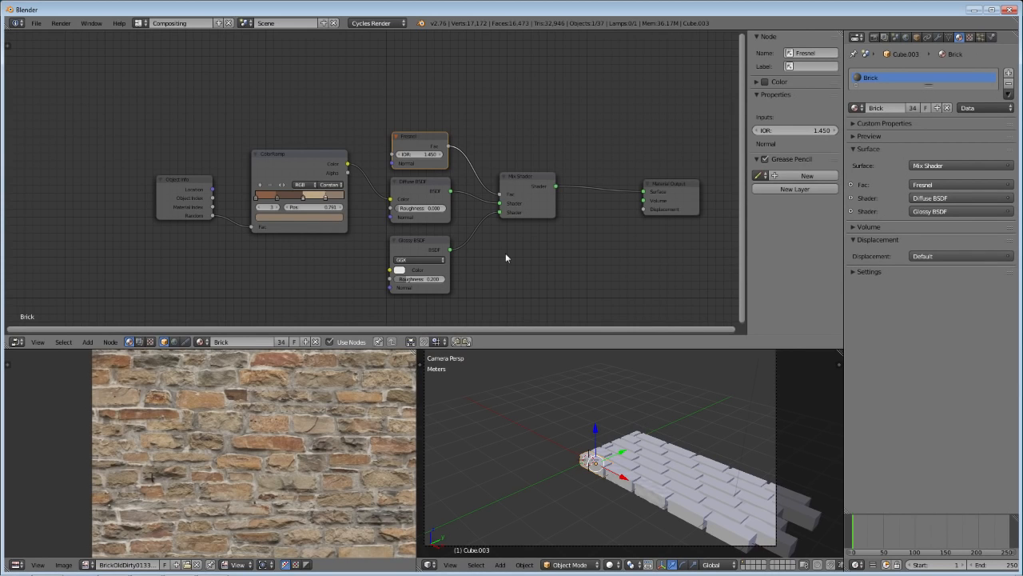
{"action": "middle_click_drag", "start_coordinate": [546, 260], "coordinate": [414, 238]}
{"action": "left_click", "coordinate": [88, 342]}
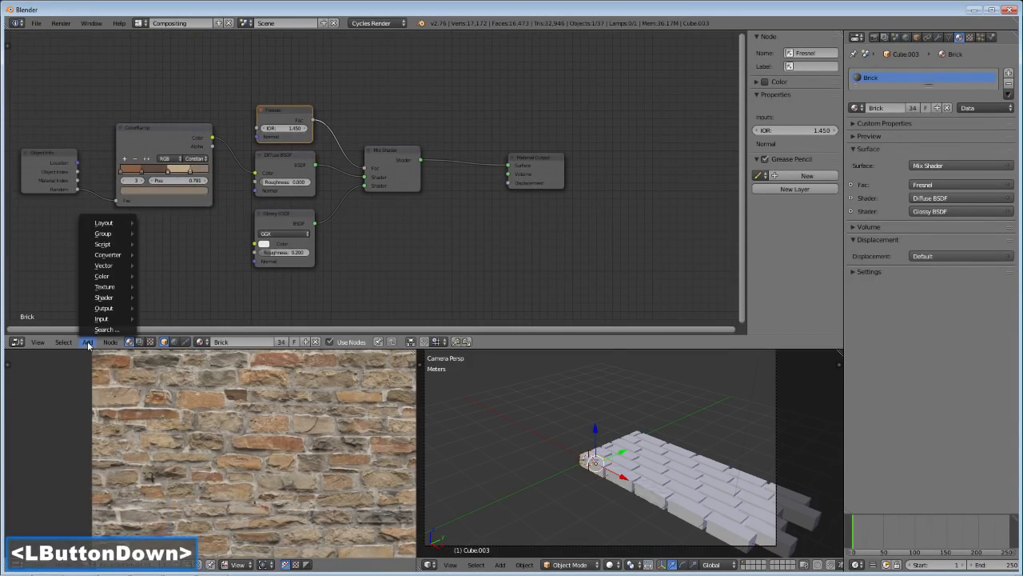
{"action": "mouse_move", "coordinate": [106, 289]}
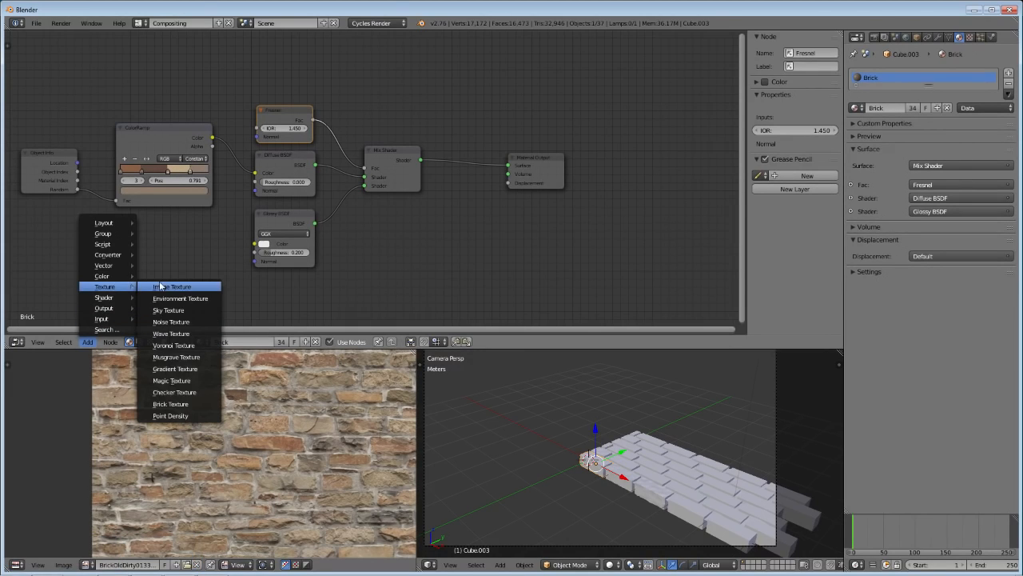
{"action": "left_click", "coordinate": [172, 284]}
{"action": "left_click", "coordinate": [343, 237]}
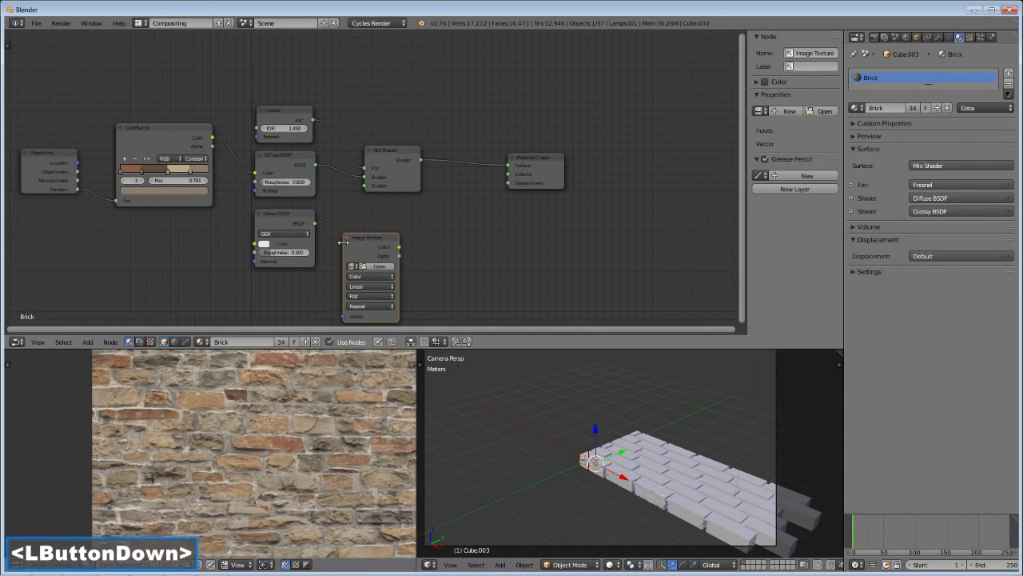
{"action": "left_click", "coordinate": [351, 265]}
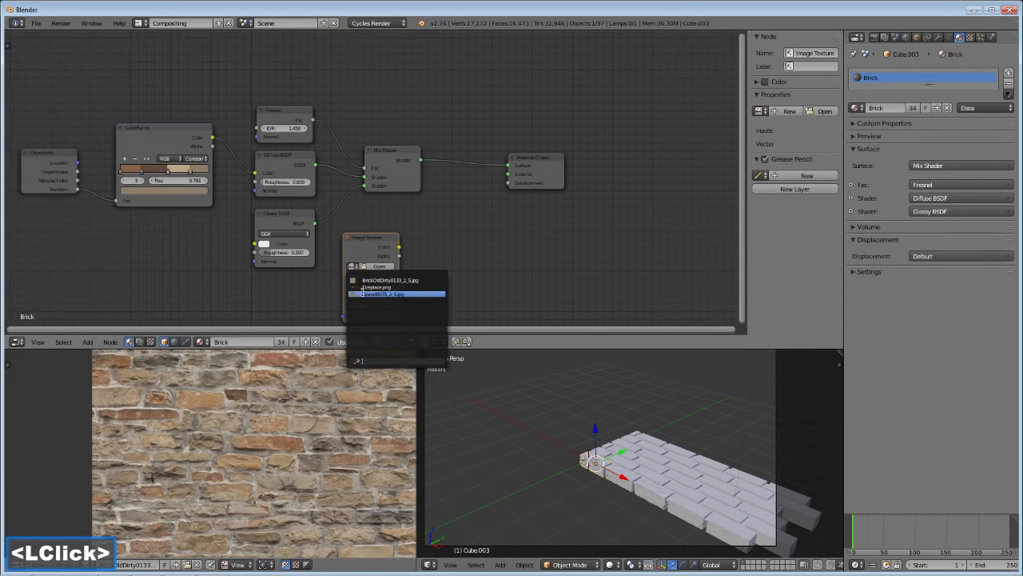
{"action": "left_click", "coordinate": [383, 294]}
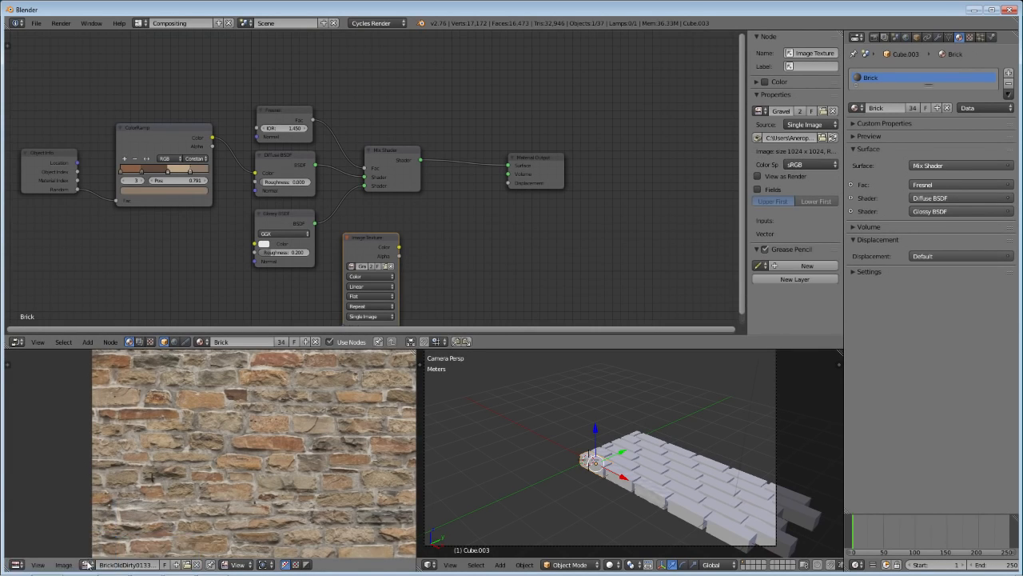
Step: Show Gravel0075_2_S.jpg in the image editor and examine its surface detail up close and as a whole
{"action": "left_click", "coordinate": [95, 560]}
{"action": "left_click", "coordinate": [112, 477]}
{"action": "scroll", "coordinate": [266, 462], "scroll_direction": "down", "scroll_amount": 3}
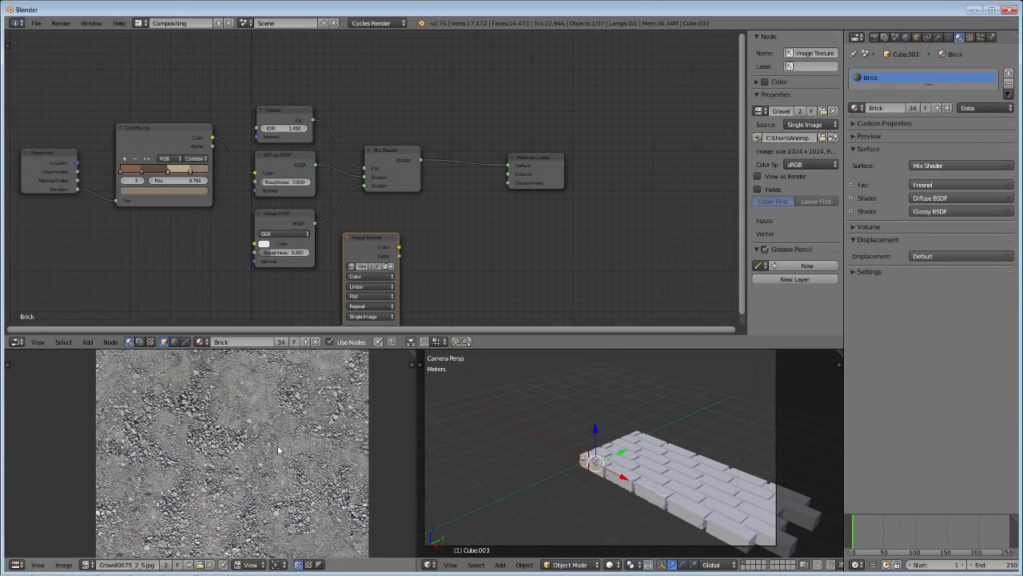
{"action": "scroll", "coordinate": [232, 422], "scroll_direction": "down", "scroll_amount": 1}
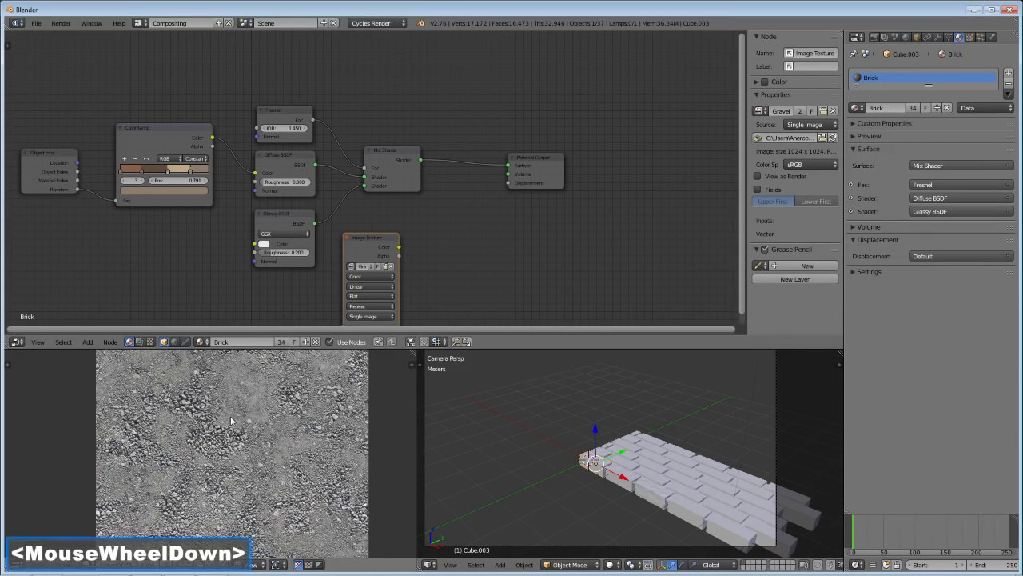
{"action": "scroll", "coordinate": [234, 460], "scroll_direction": "down", "scroll_amount": 1}
{"action": "scroll", "coordinate": [234, 459], "scroll_direction": "up", "scroll_amount": 2}
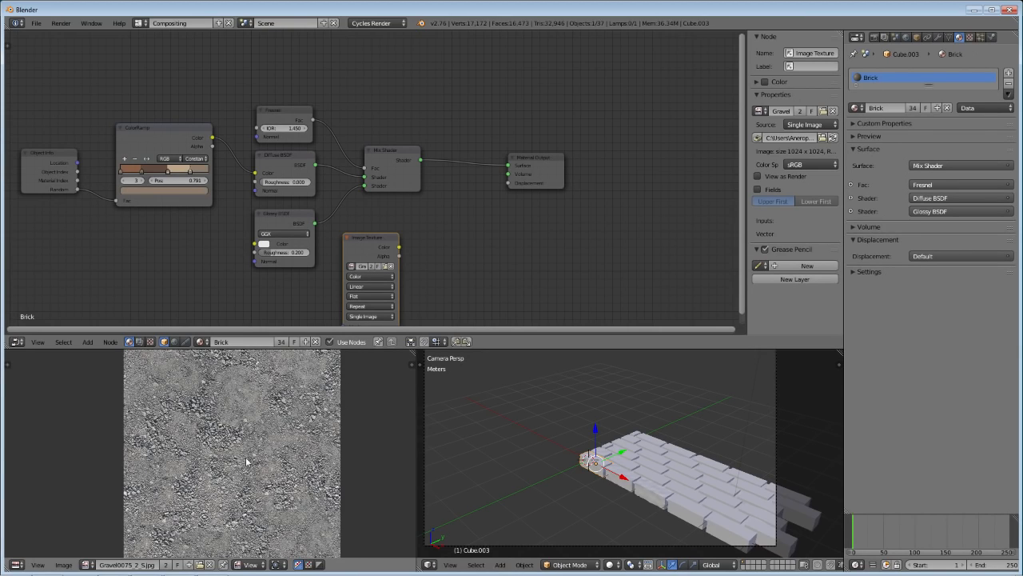
{"action": "scroll", "coordinate": [246, 459], "scroll_direction": "up", "scroll_amount": 2}
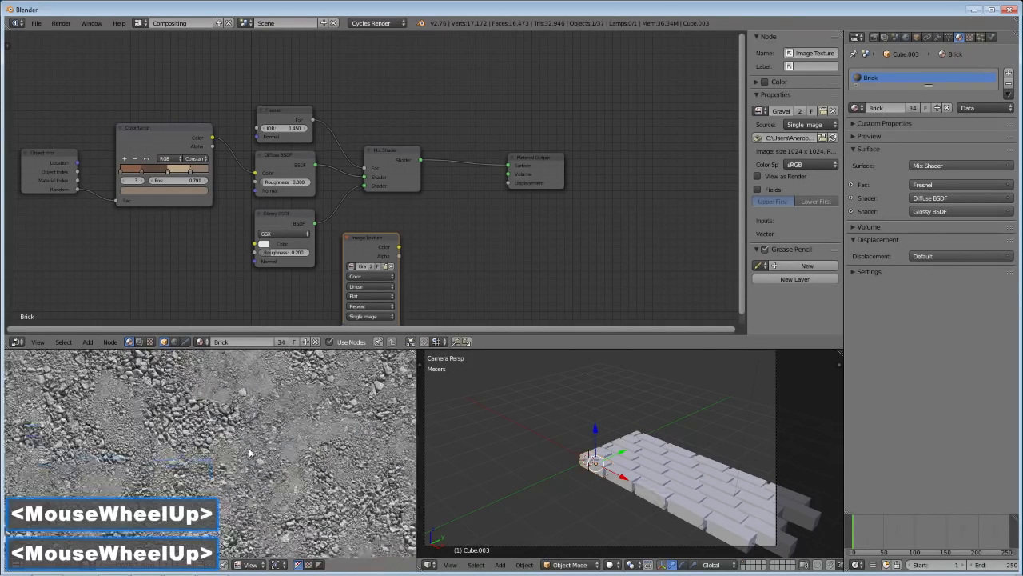
{"action": "scroll", "coordinate": [249, 452], "scroll_direction": "up", "scroll_amount": 1}
{"action": "scroll", "coordinate": [249, 453], "scroll_direction": "down", "scroll_amount": 3}
{"action": "scroll", "coordinate": [248, 453], "scroll_direction": "down", "scroll_amount": 2}
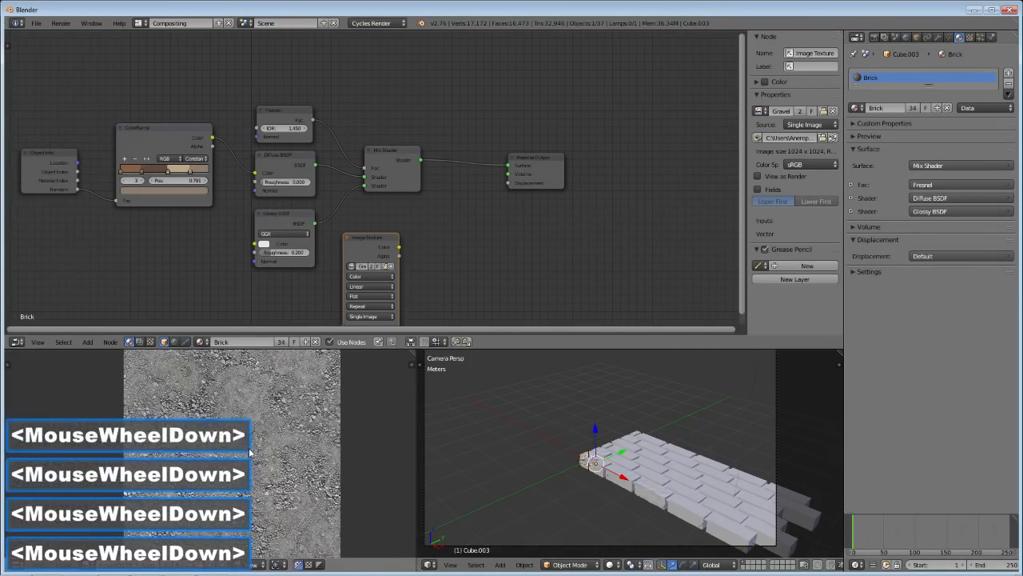
{"action": "scroll", "coordinate": [248, 452], "scroll_direction": "up", "scroll_amount": 2}
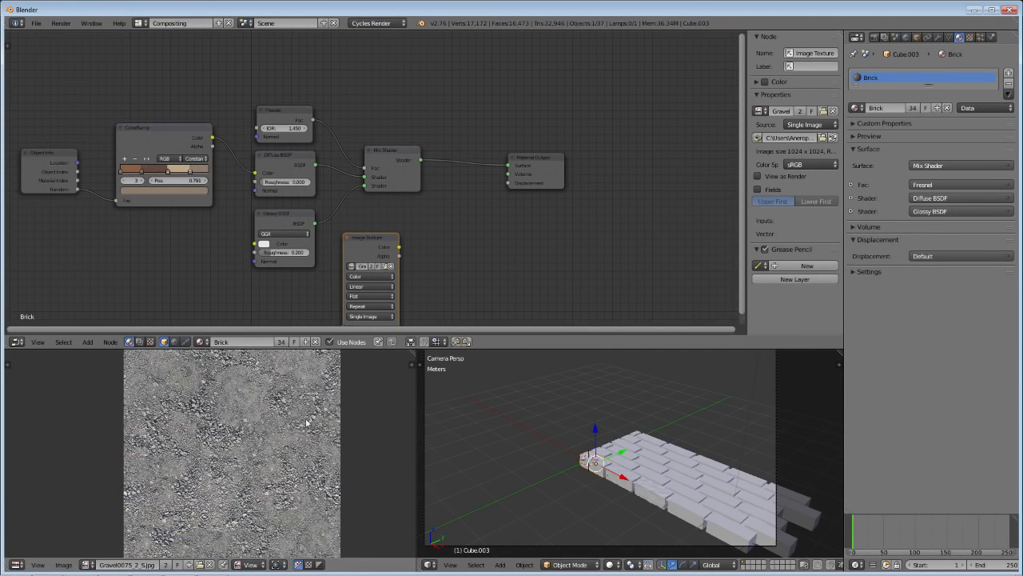
{"action": "scroll", "coordinate": [417, 262], "scroll_direction": "down", "scroll_amount": 1}
Step: Add a Math node beside the Image Texture and connect the texture's Color to its first Value input
{"action": "middle_click_drag", "start_coordinate": [417, 261], "coordinate": [334, 237]}
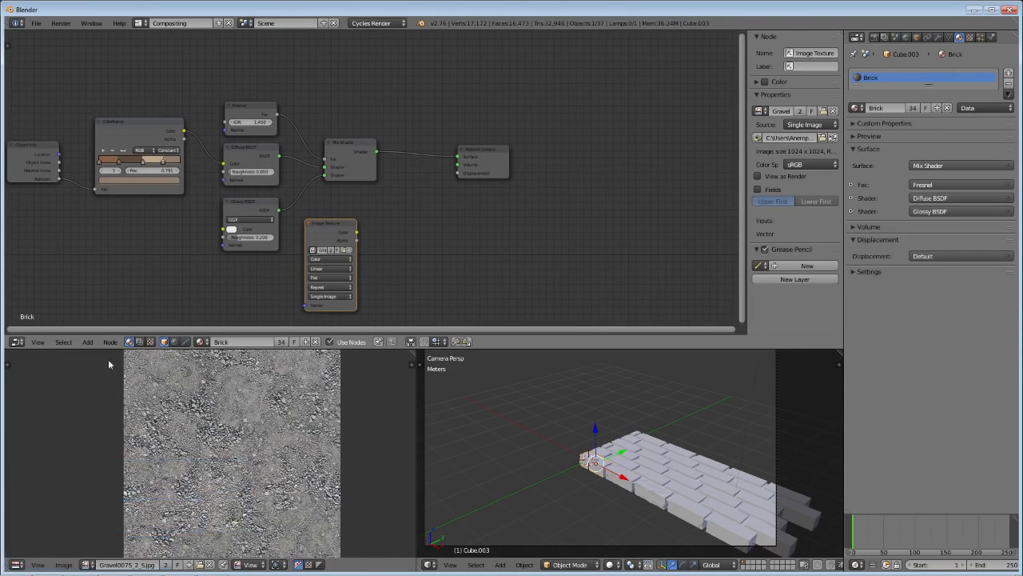
{"action": "double_click", "coordinate": [88, 342]}
{"action": "mouse_move", "coordinate": [112, 254]}
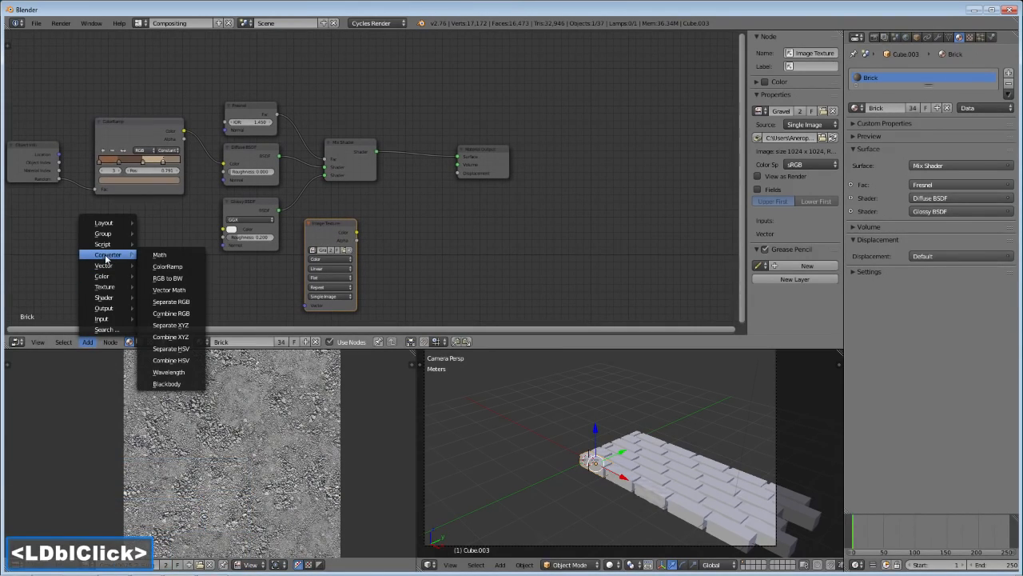
{"action": "left_click", "coordinate": [160, 255]}
{"action": "left_click", "coordinate": [400, 236]}
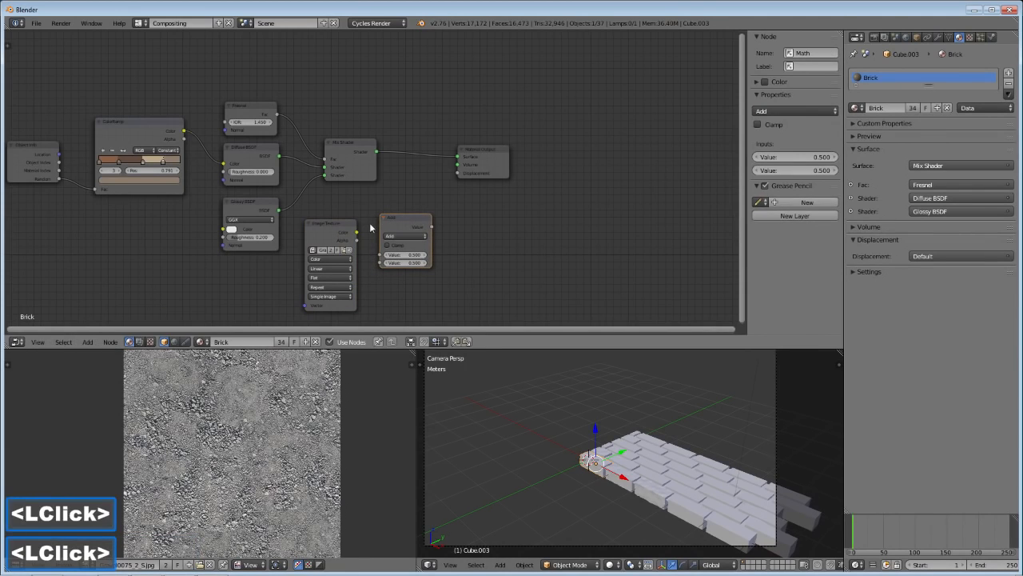
{"action": "left_click_drag", "start_coordinate": [356, 231], "coordinate": [382, 254]}
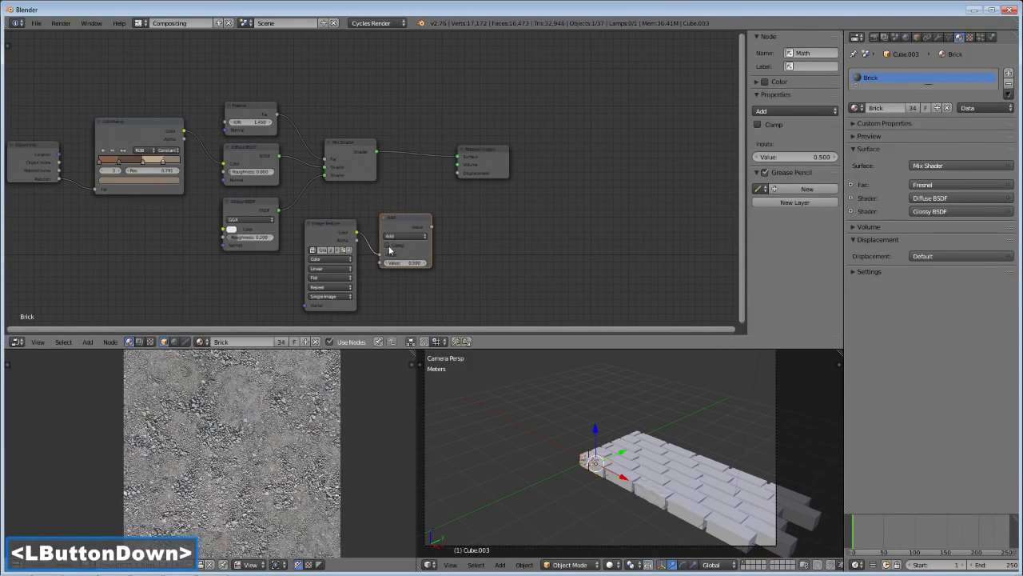
Step: Set the Math node to Multiply by 0.1 and connect its output to the Material Output's Displacement
{"action": "left_click", "coordinate": [401, 240]}
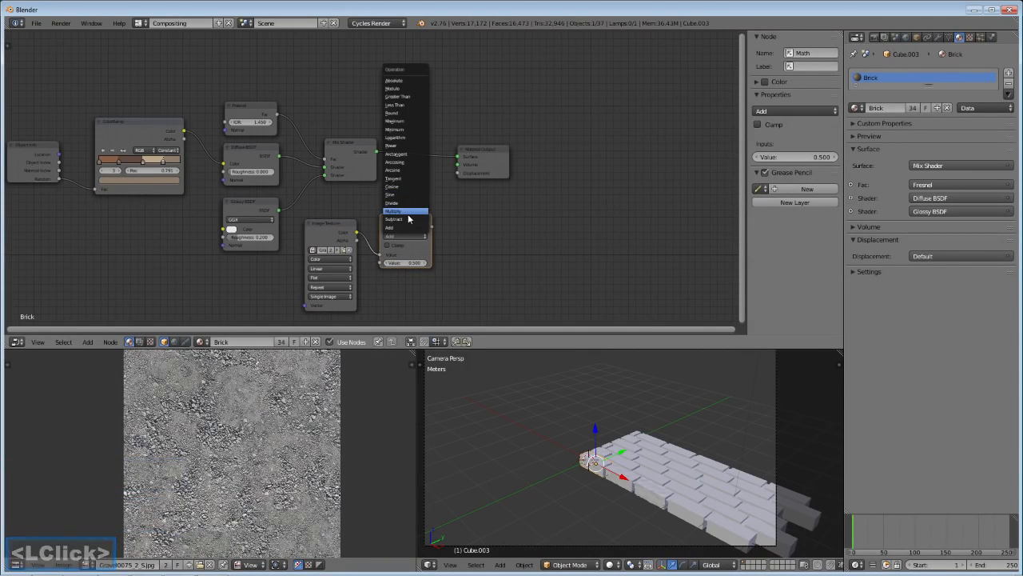
{"action": "left_click", "coordinate": [404, 211]}
{"action": "left_click", "coordinate": [410, 261]}
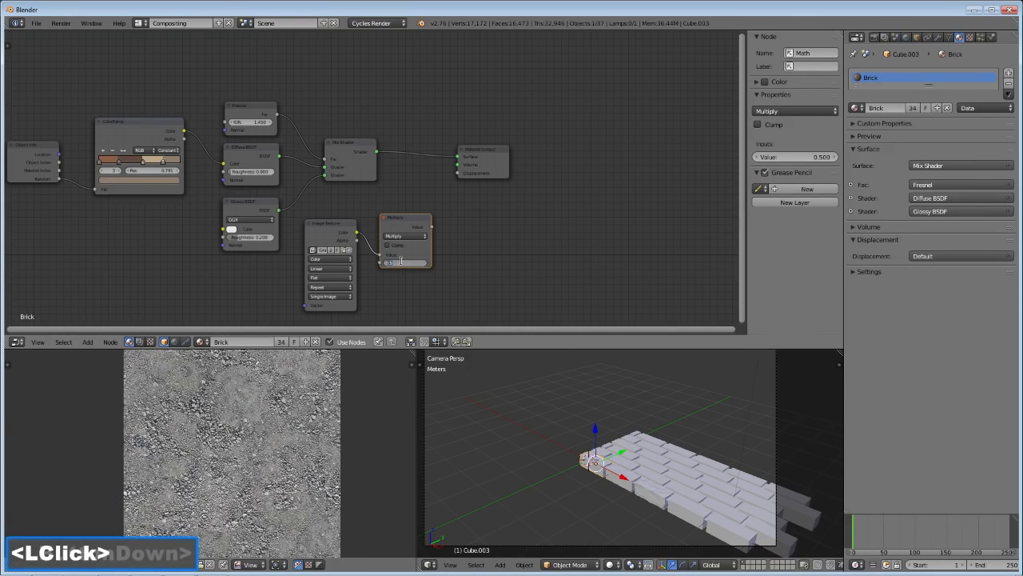
{"action": "type", "text": ".1"}
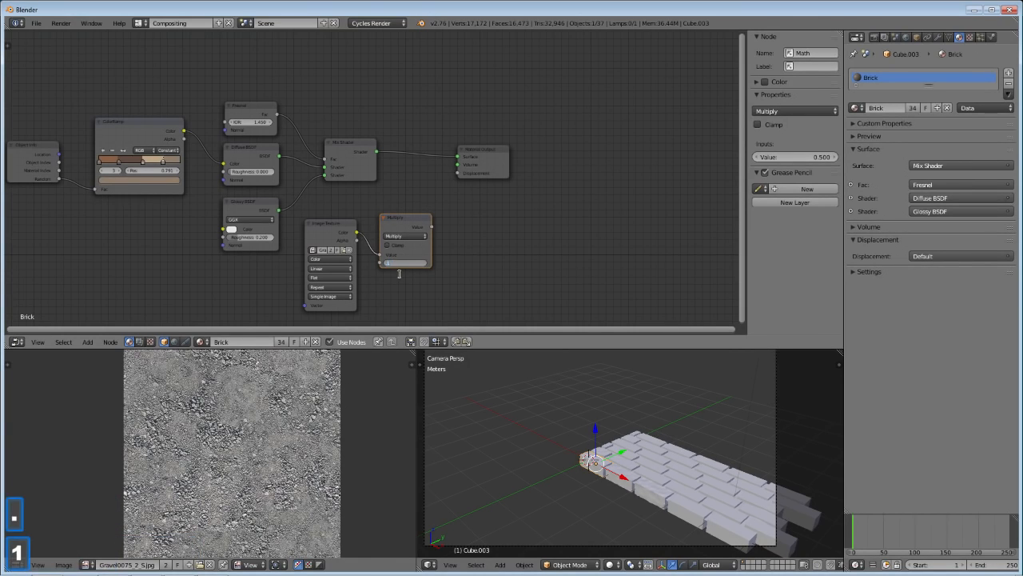
{"action": "key", "text": "Return"}
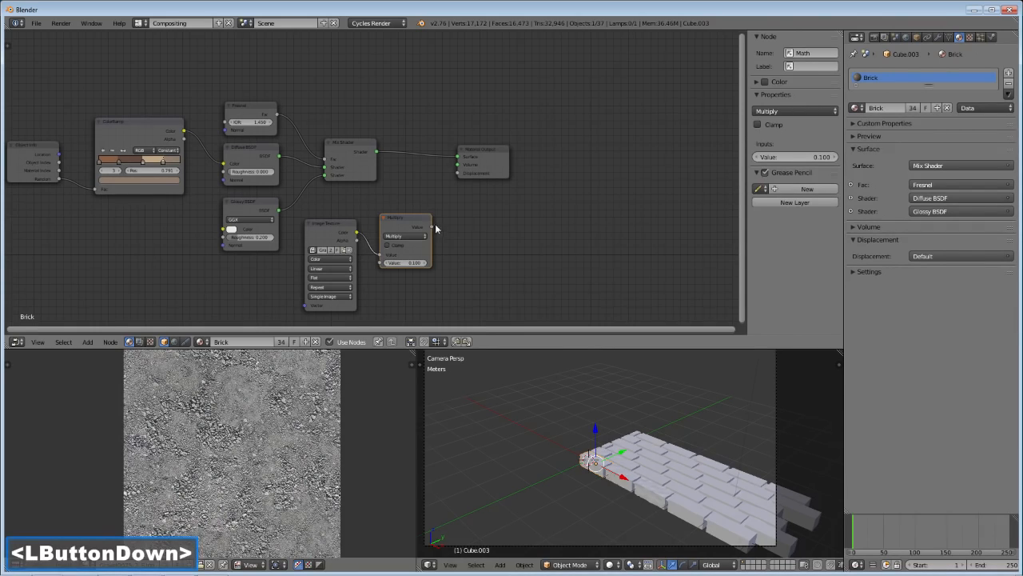
{"action": "left_click_drag", "start_coordinate": [436, 230], "coordinate": [457, 177]}
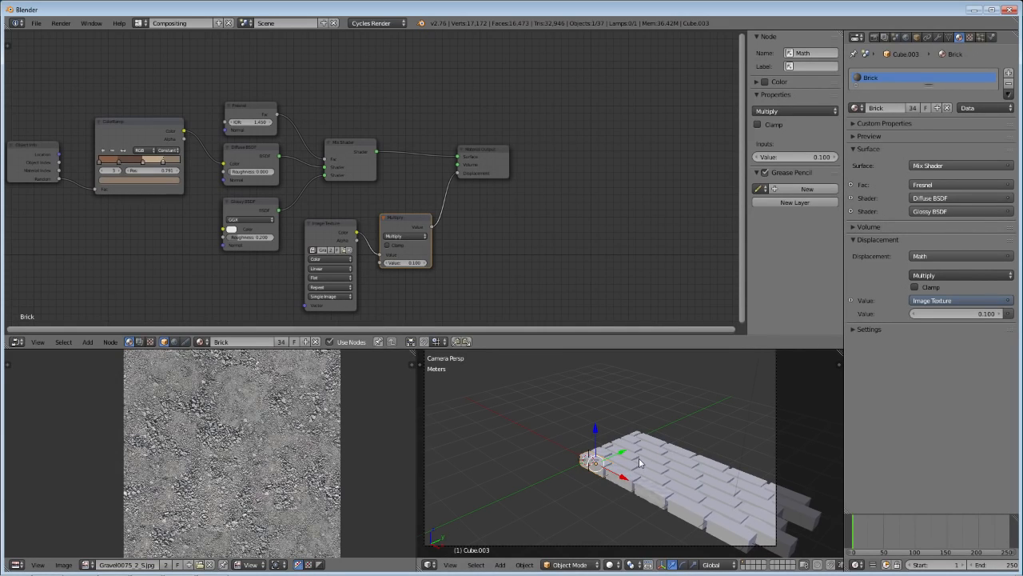
Step: Switch to the Default screen layout and view the brick wall at an angle in the 3D view
{"action": "double_click", "coordinate": [141, 23]}
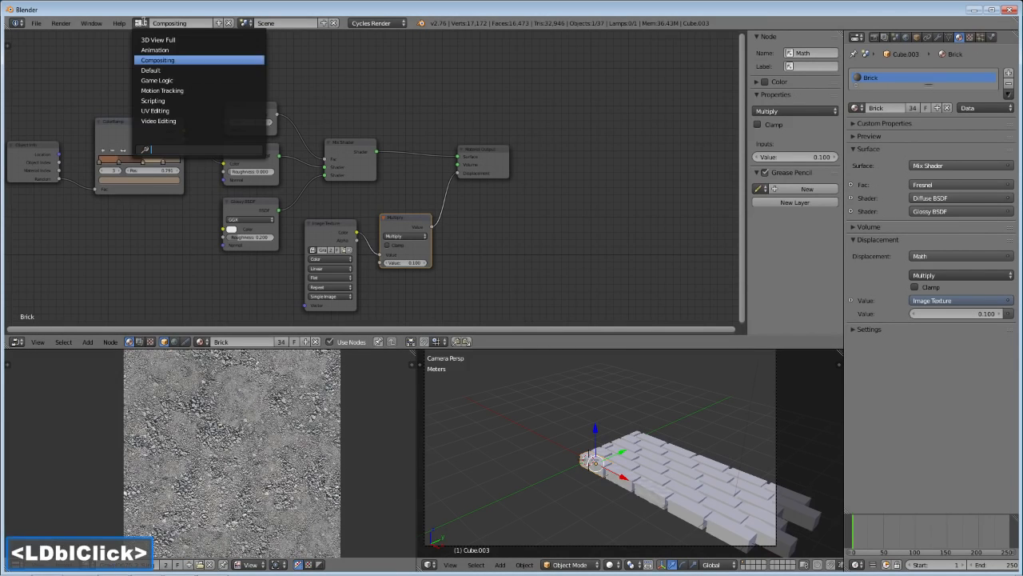
{"action": "left_click", "coordinate": [150, 70]}
{"action": "scroll", "coordinate": [364, 259], "scroll_direction": "down", "scroll_amount": 2}
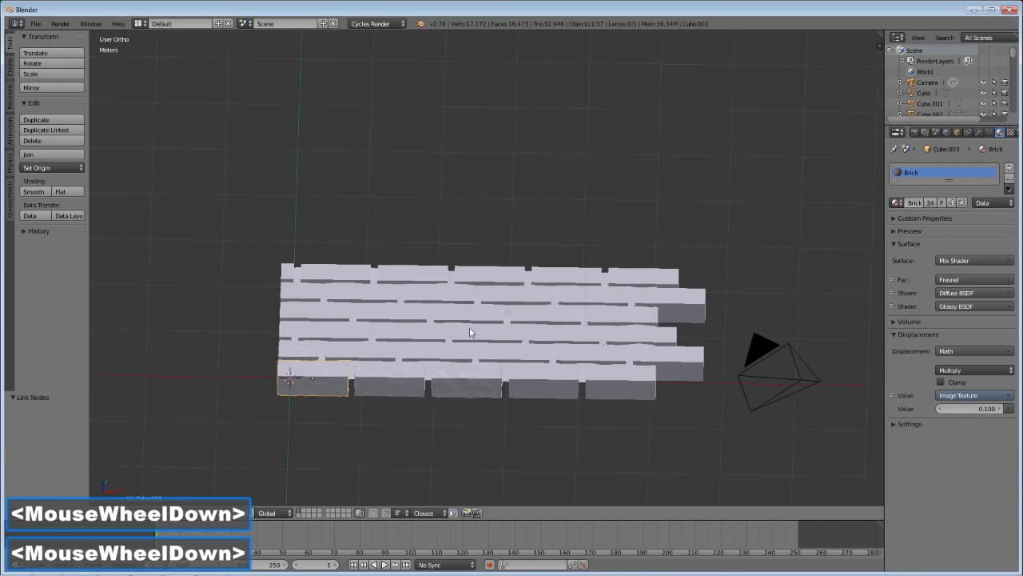
{"action": "middle_click_drag", "start_coordinate": [441, 329], "coordinate": [331, 408]}
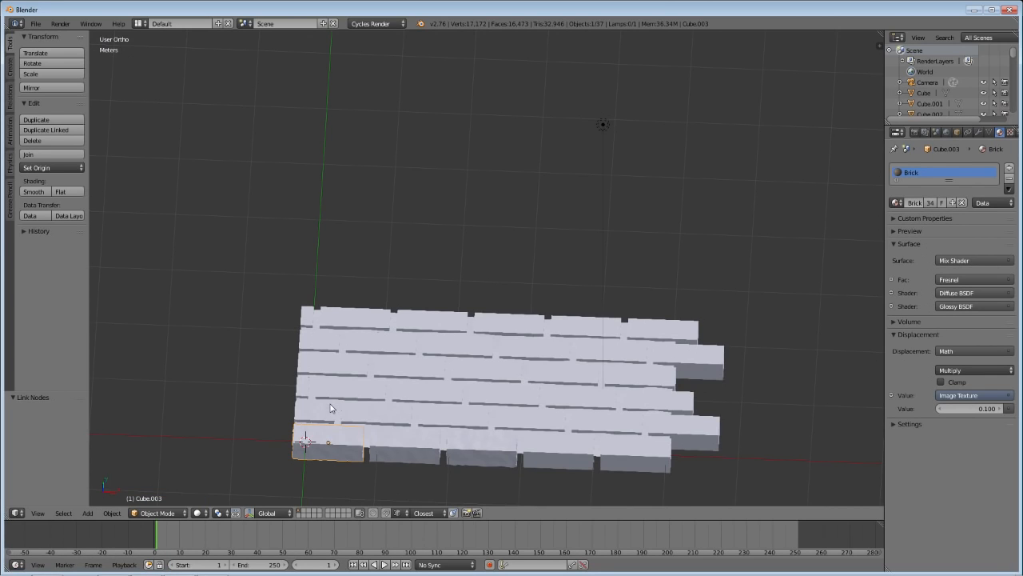
{"action": "middle_click_drag", "start_coordinate": [357, 428], "coordinate": [362, 421]}
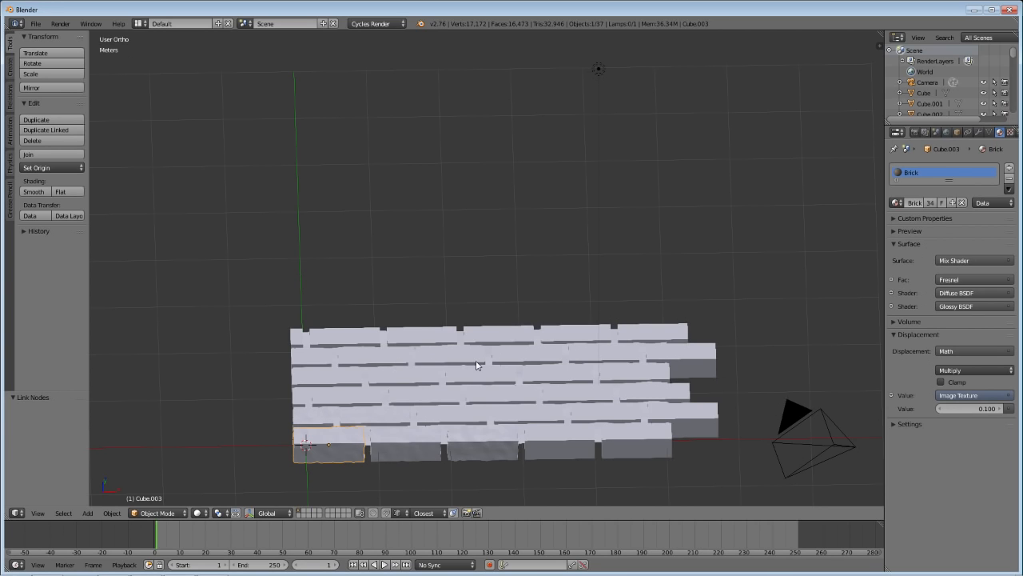
{"action": "middle_click_drag", "start_coordinate": [402, 424], "coordinate": [427, 417]}
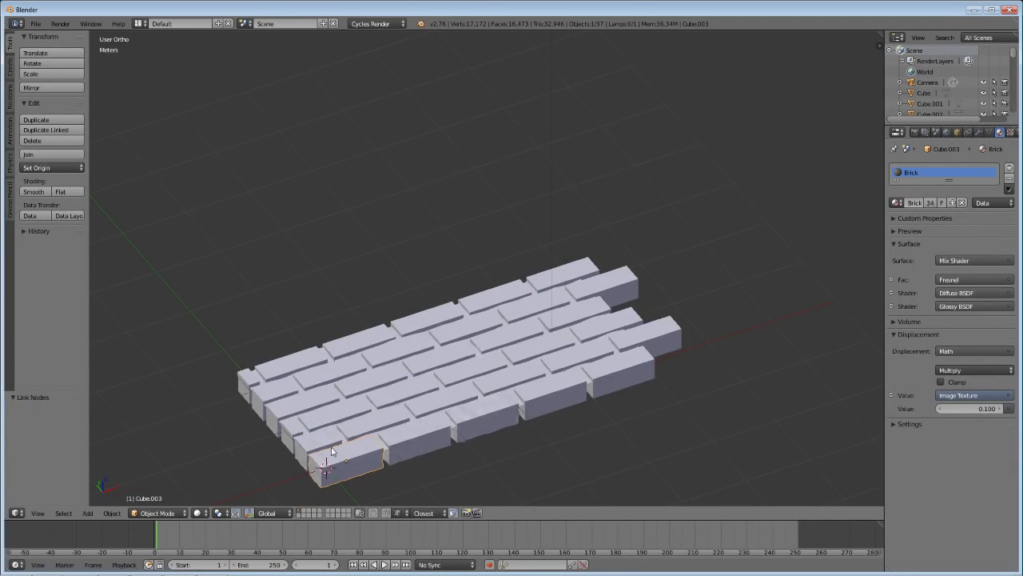
Step: Duplicate the mortar and all bricks except the last one in each row at the positive X end, leaving the copy in place
{"action": "middle_click_drag", "start_coordinate": [331, 451], "coordinate": [448, 390], "text": "shift"}
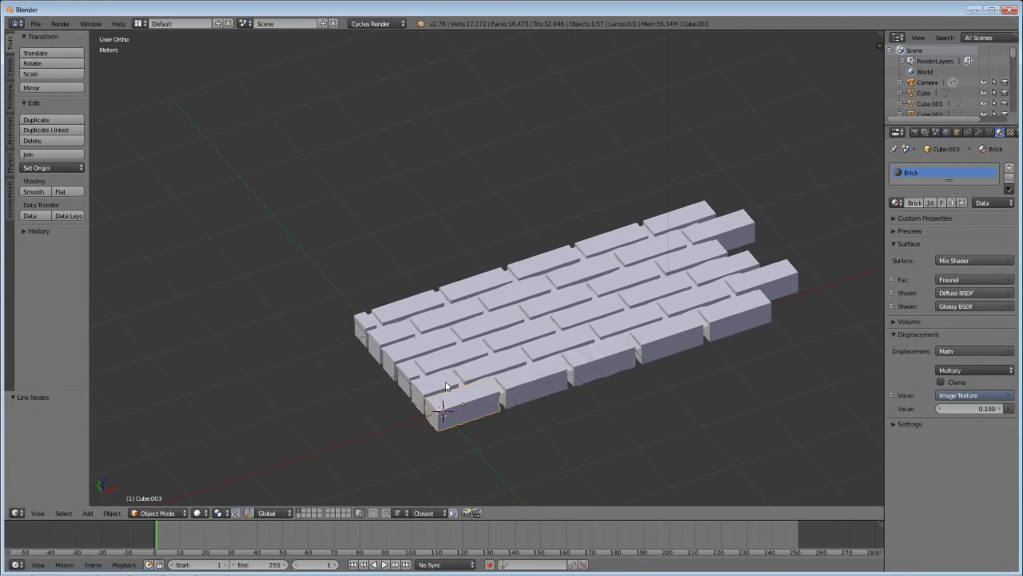
{"action": "key", "text": "KP_7"}
{"action": "key", "text": "z"}
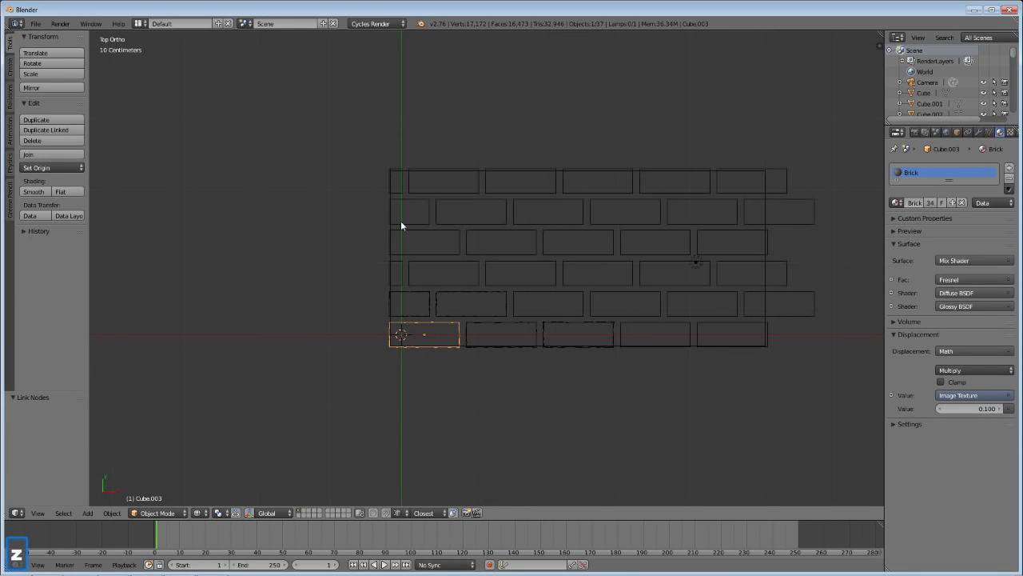
{"action": "key", "text": "b"}
{"action": "left_click_drag", "start_coordinate": [312, 106], "coordinate": [684, 398]}
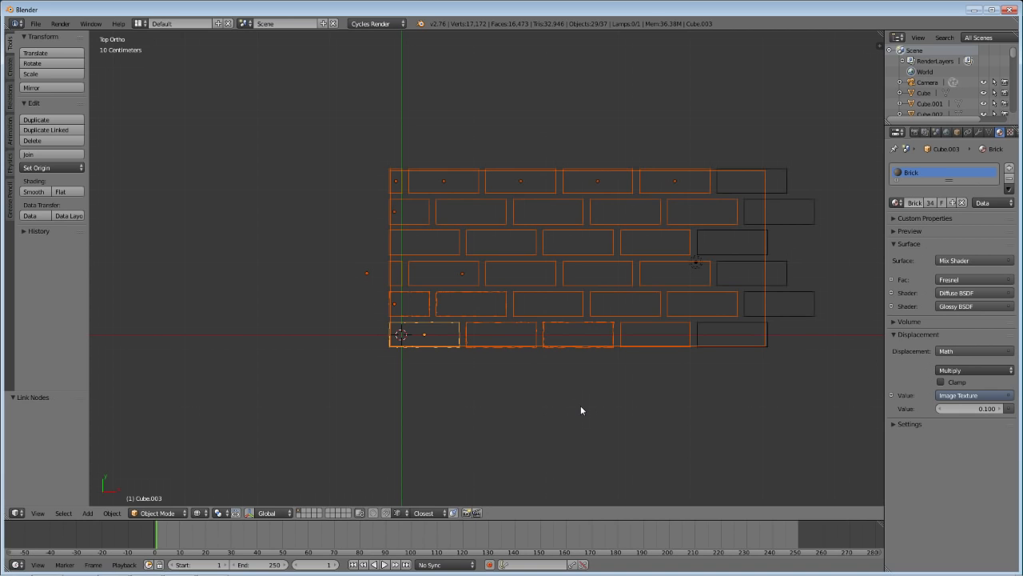
{"action": "key", "text": "z"}
{"action": "key", "text": "shift+d"}
{"action": "key", "text": "z"}
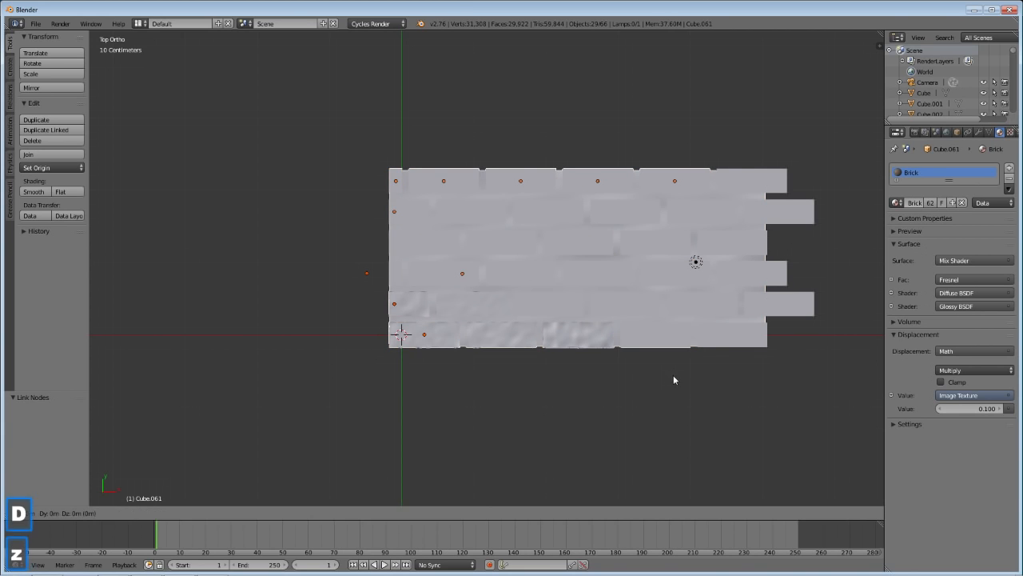
{"action": "right_click", "coordinate": [744, 394]}
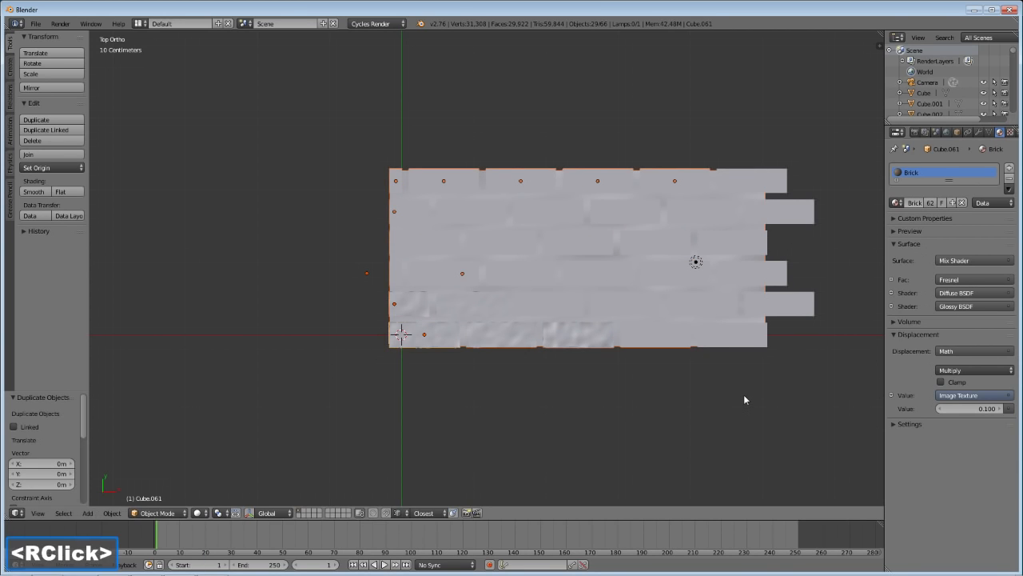
Step: Move the duplicated wall section about 5.08 m along negative X and rotate it 90° about the Y axis
{"action": "key", "text": "g"}
{"action": "key", "text": "x"}
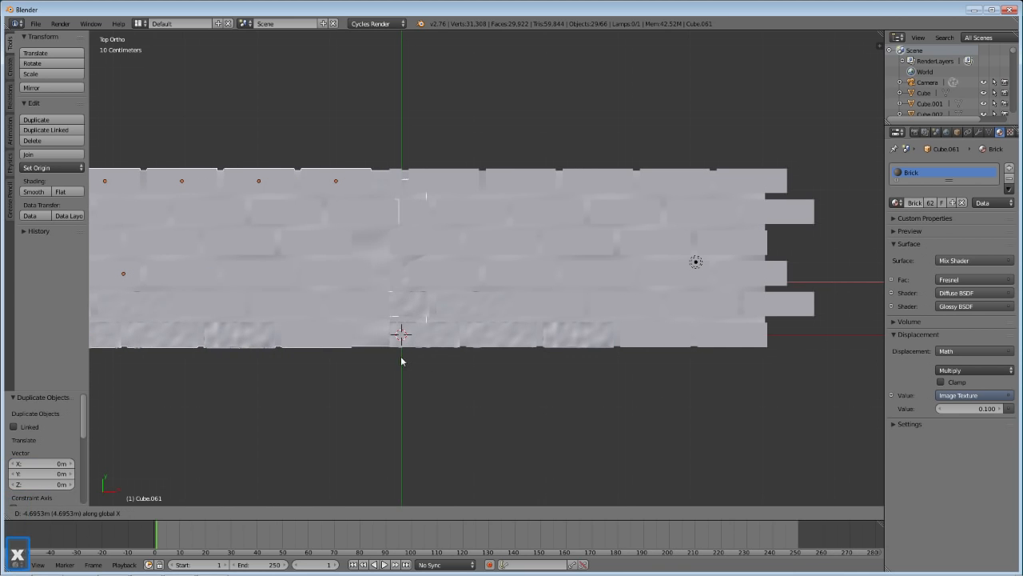
{"action": "left_click", "coordinate": [377, 358]}
{"action": "middle_click_drag", "start_coordinate": [472, 361], "coordinate": [462, 285]}
{"action": "key", "text": "y"}
{"action": "key", "text": "9"}
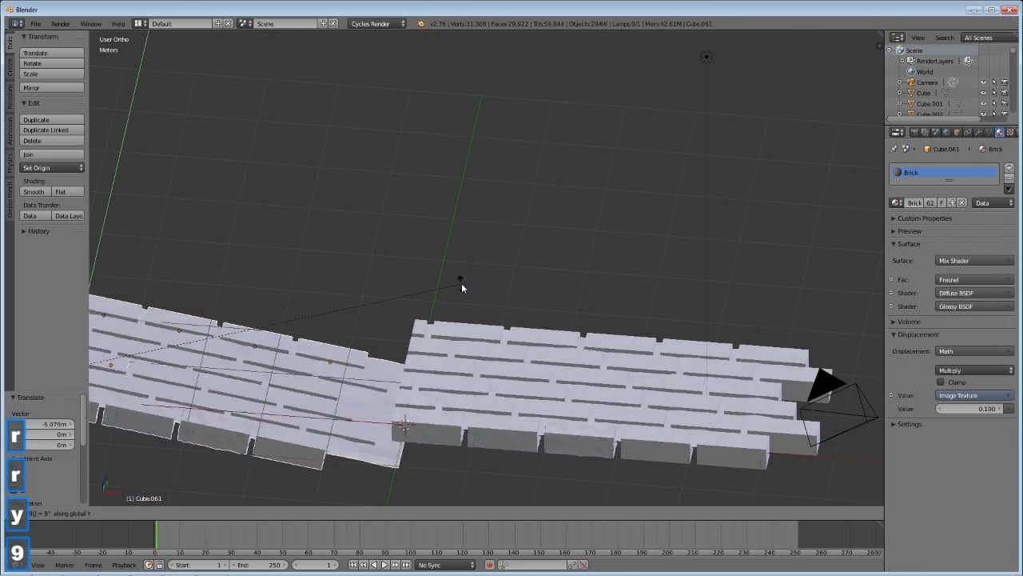
{"action": "key", "text": "0"}
{"action": "key", "text": "Return"}
Step: Move the rotated section about 4.41 m along X to meet the original wall's end and lower it about 26 cm along Z
{"action": "key", "text": "g"}
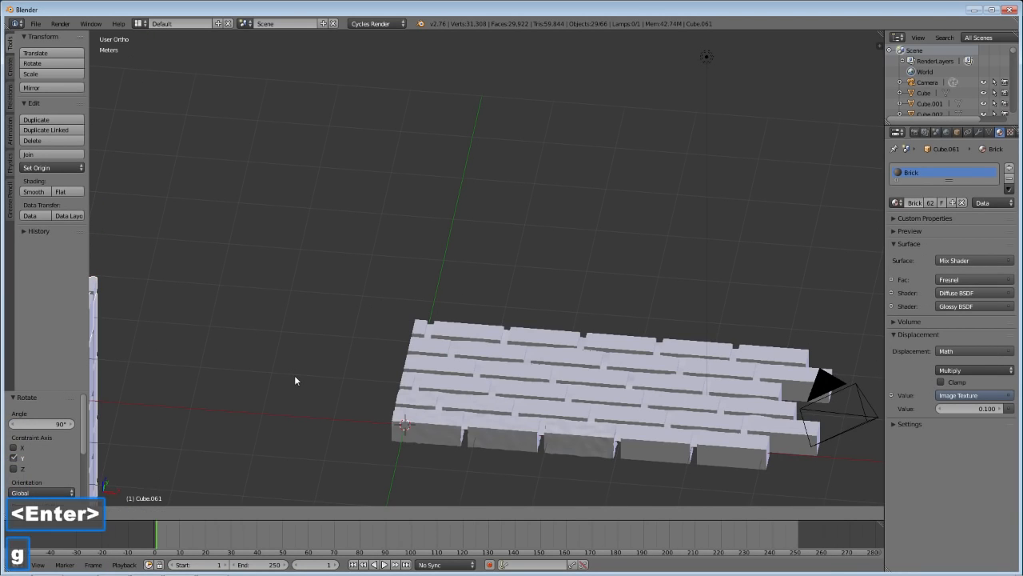
{"action": "key", "text": "x"}
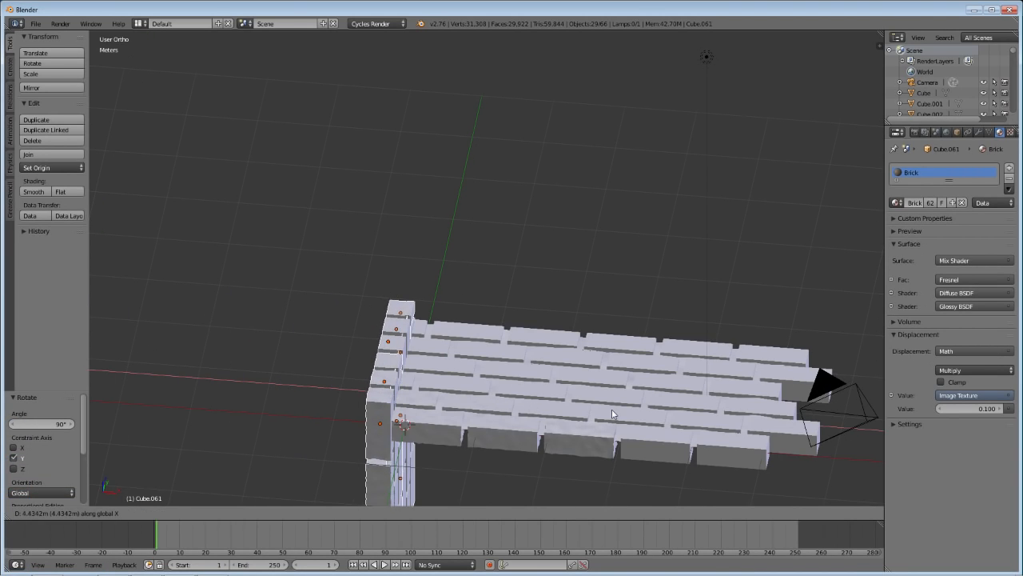
{"action": "left_click", "coordinate": [612, 413]}
{"action": "key", "text": "g"}
{"action": "key", "text": "z"}
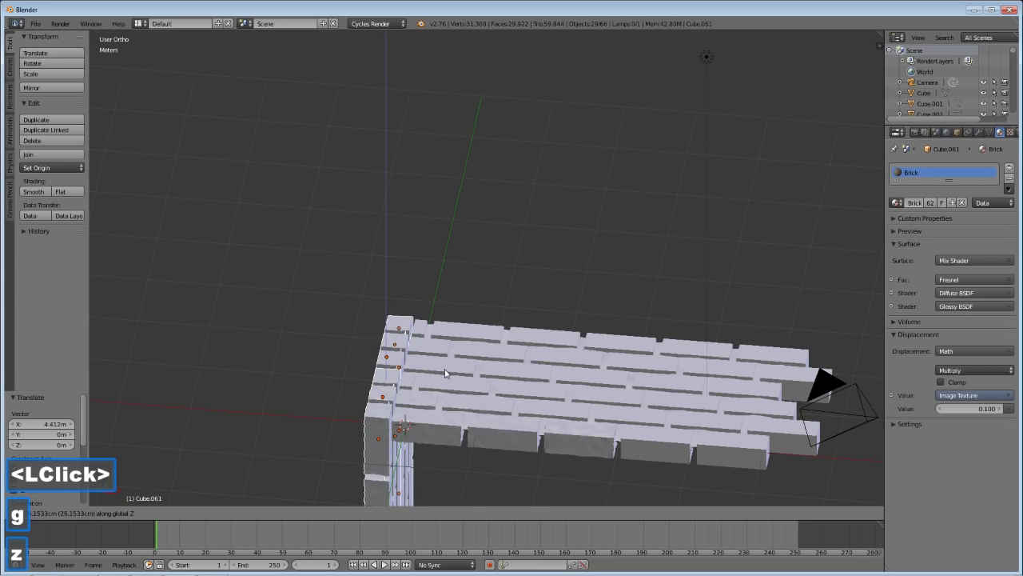
{"action": "left_click", "coordinate": [445, 433]}
Step: Lower the rotated section about 4.4 cm more along Z in front view and check the corner joint at an angle
{"action": "key", "text": "1"}
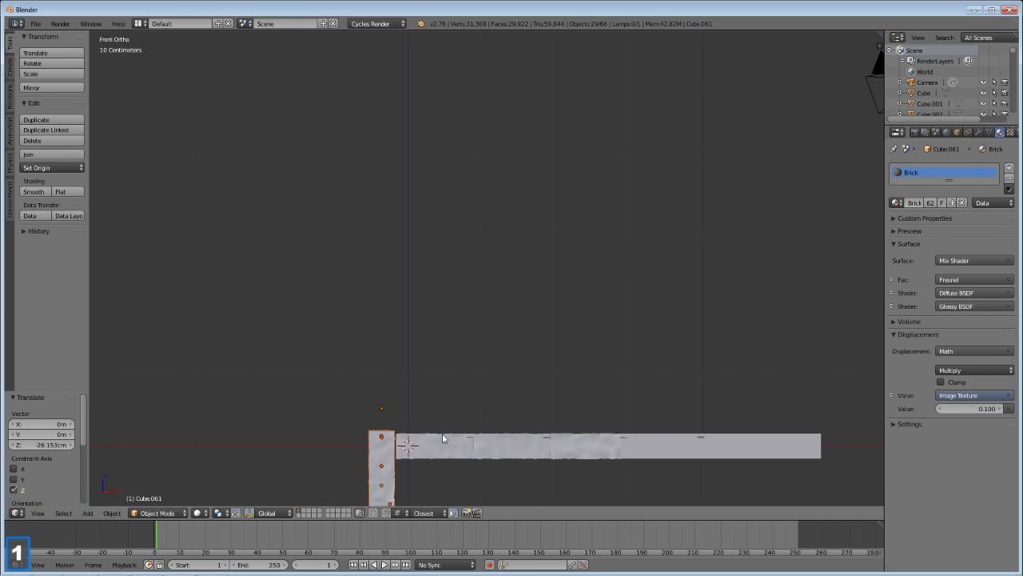
{"action": "middle_click_drag", "start_coordinate": [442, 433], "coordinate": [396, 238], "text": "shift"}
{"action": "key", "text": "g"}
{"action": "key", "text": "z"}
{"action": "left_click", "coordinate": [416, 358]}
{"action": "scroll", "coordinate": [395, 237], "scroll_direction": "down", "scroll_amount": 1}
{"action": "middle_click_drag", "start_coordinate": [384, 323], "coordinate": [482, 265], "text": "shift"}
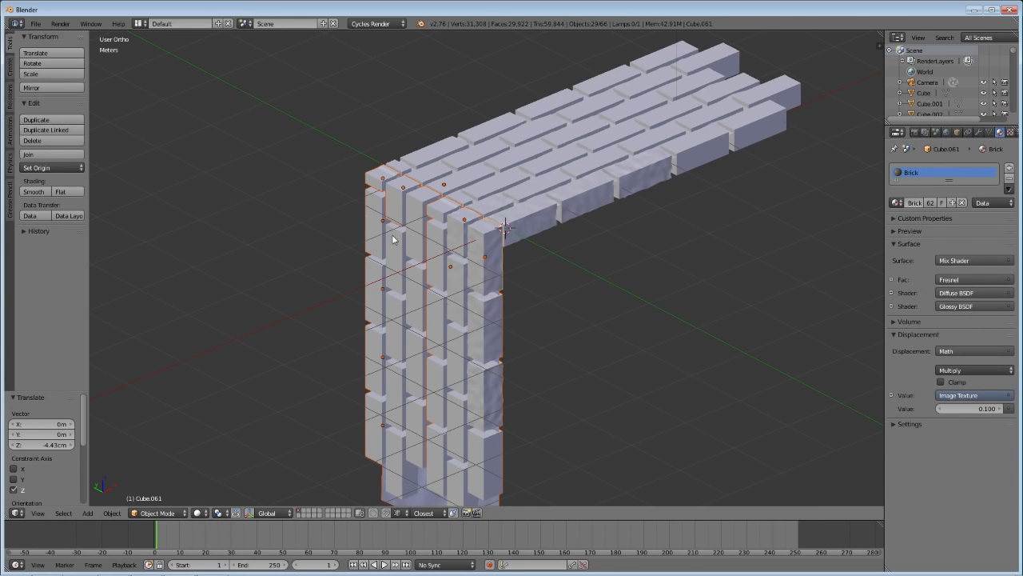
{"action": "middle_click_drag", "start_coordinate": [393, 240], "coordinate": [531, 235]}
{"action": "middle_click_drag", "start_coordinate": [478, 276], "coordinate": [533, 217], "text": "shift"}
{"action": "middle_click_drag", "start_coordinate": [464, 311], "coordinate": [419, 329]}
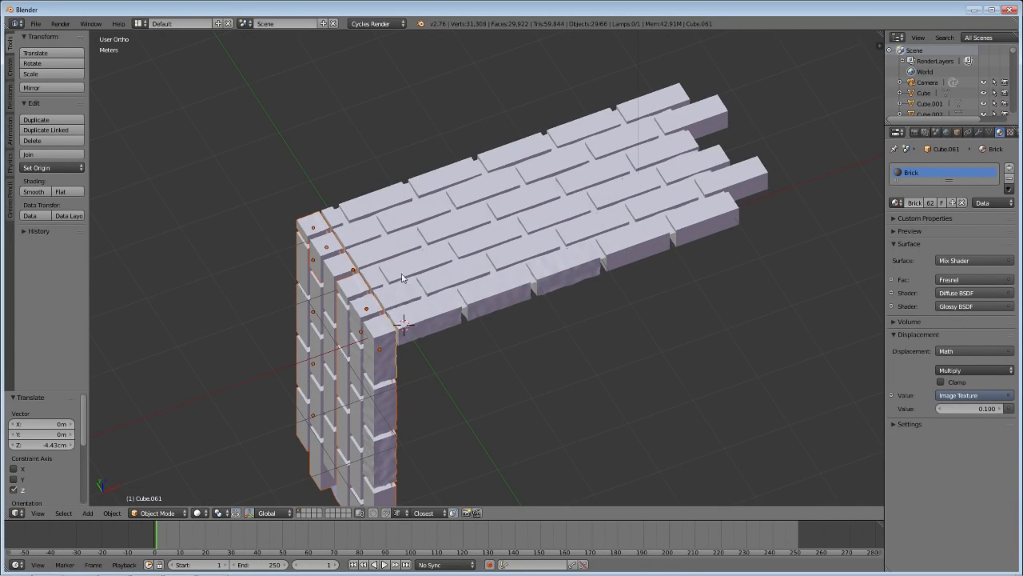
Step: Change the 3D view to the UV/Image Editor and display Fireplace.png
{"action": "left_click", "coordinate": [16, 513]}
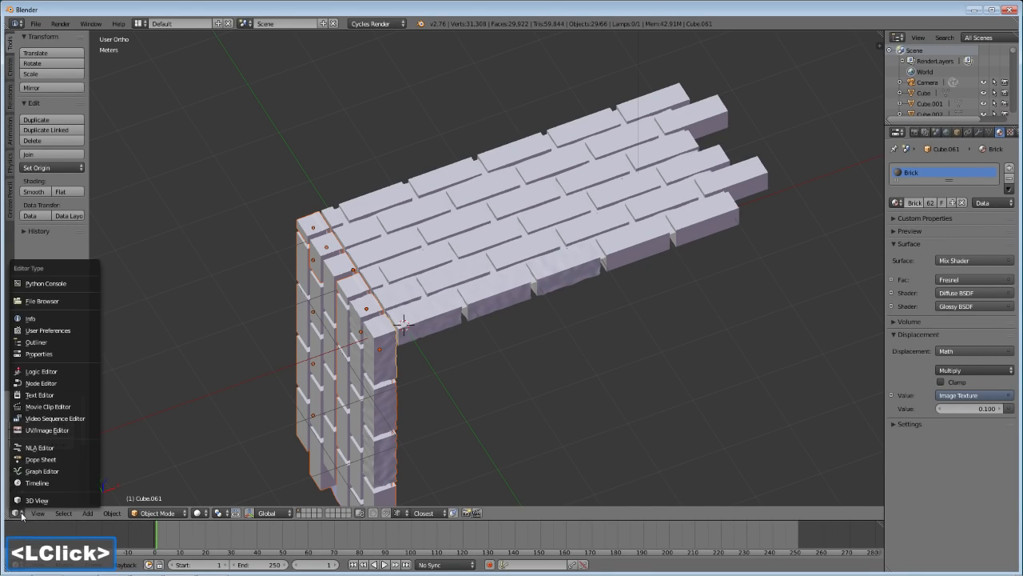
{"action": "left_click", "coordinate": [43, 430]}
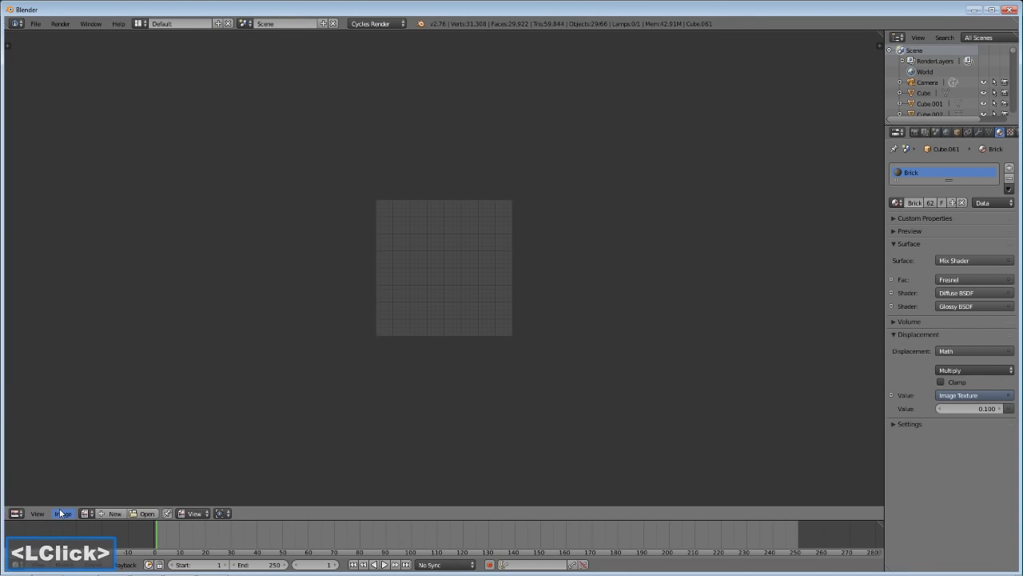
{"action": "left_click", "coordinate": [87, 513]}
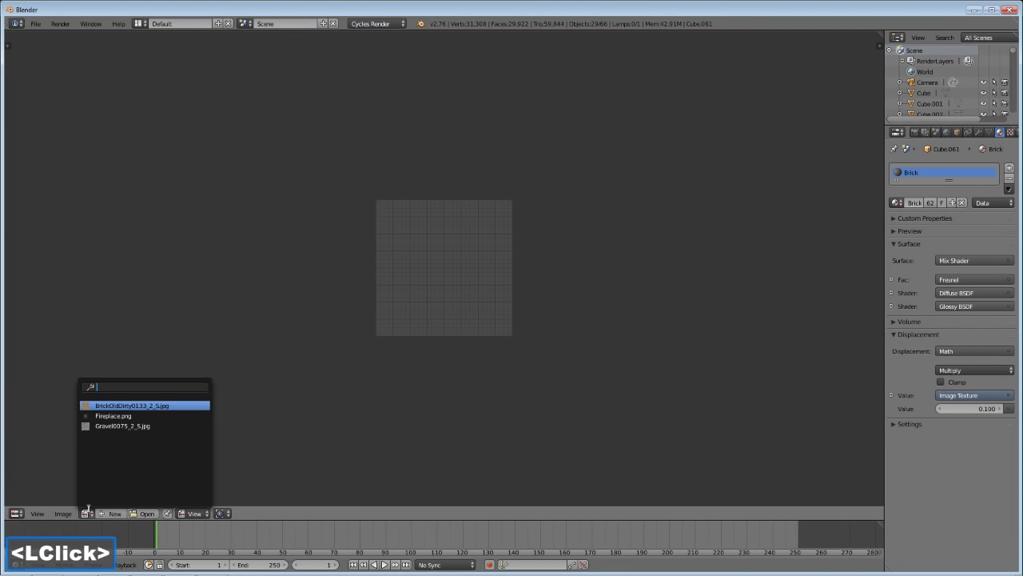
{"action": "left_click", "coordinate": [113, 416]}
Step: Examine the fireplace picture's brick corners, firebox opening and mortar joints up close and as a whole
{"action": "middle_click_drag", "start_coordinate": [458, 244], "coordinate": [462, 258]}
{"action": "scroll", "coordinate": [462, 257], "scroll_direction": "up", "scroll_amount": 1}
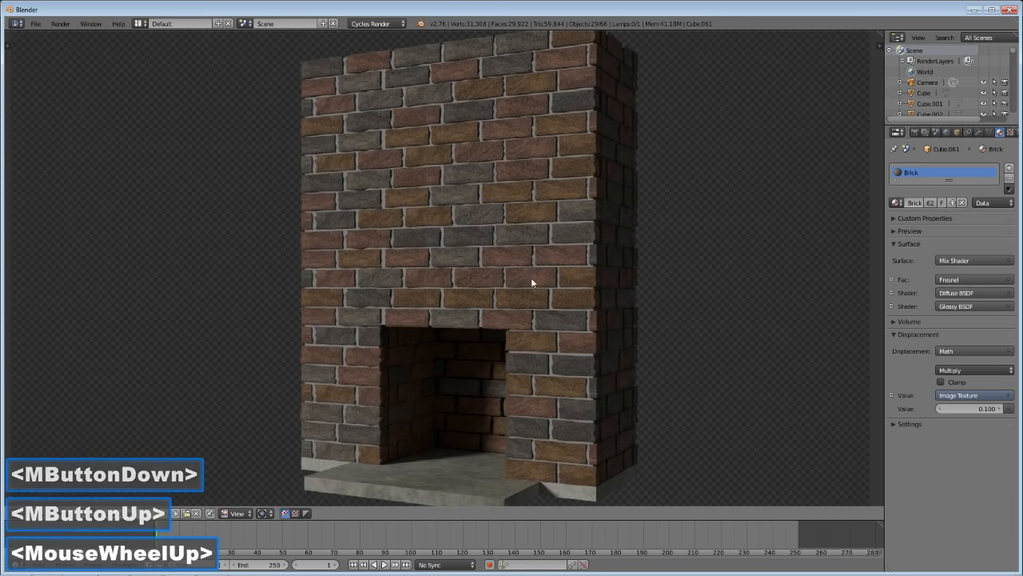
{"action": "scroll", "coordinate": [534, 281], "scroll_direction": "down", "scroll_amount": 1}
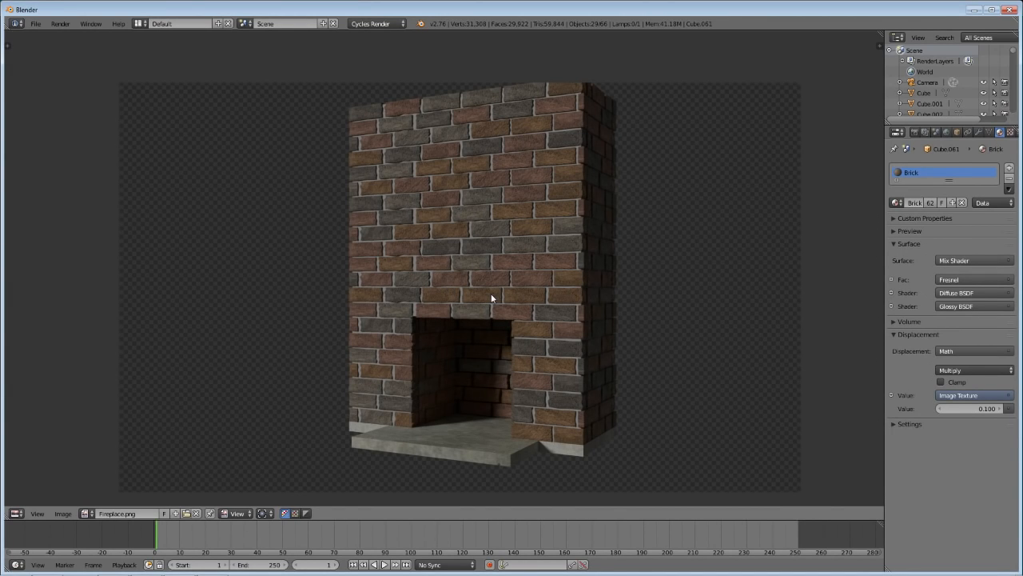
{"action": "scroll", "coordinate": [487, 320], "scroll_direction": "up", "scroll_amount": 1}
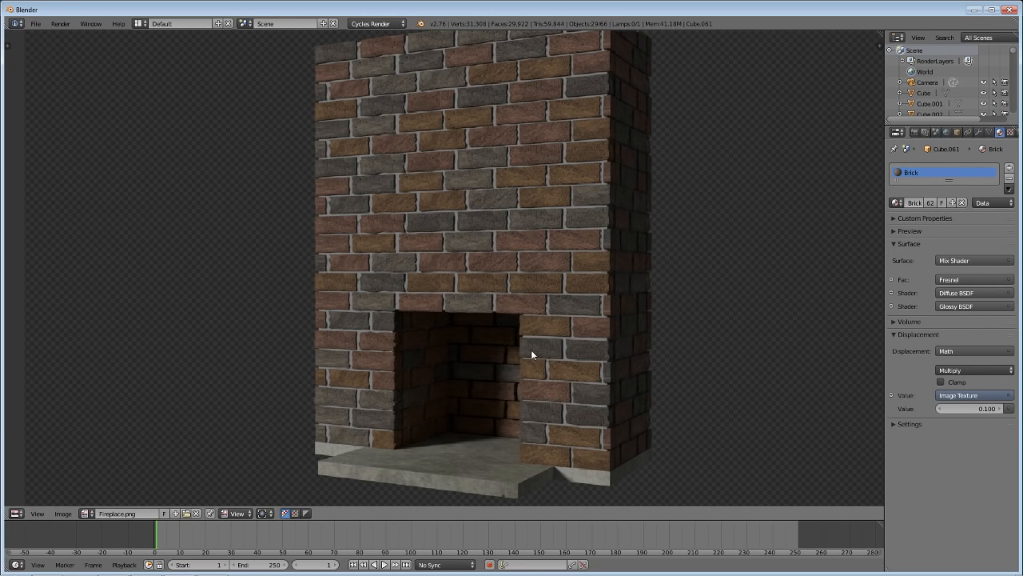
{"action": "scroll", "coordinate": [531, 353], "scroll_direction": "down", "scroll_amount": 1}
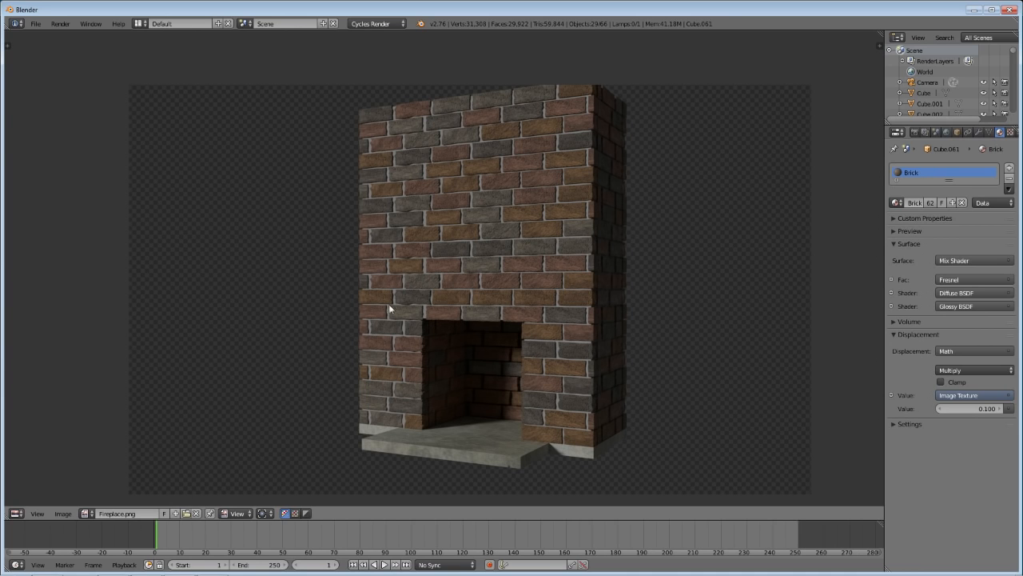
{"action": "scroll", "coordinate": [384, 345], "scroll_direction": "down", "scroll_amount": 1}
{"action": "scroll", "coordinate": [387, 347], "scroll_direction": "up", "scroll_amount": 2}
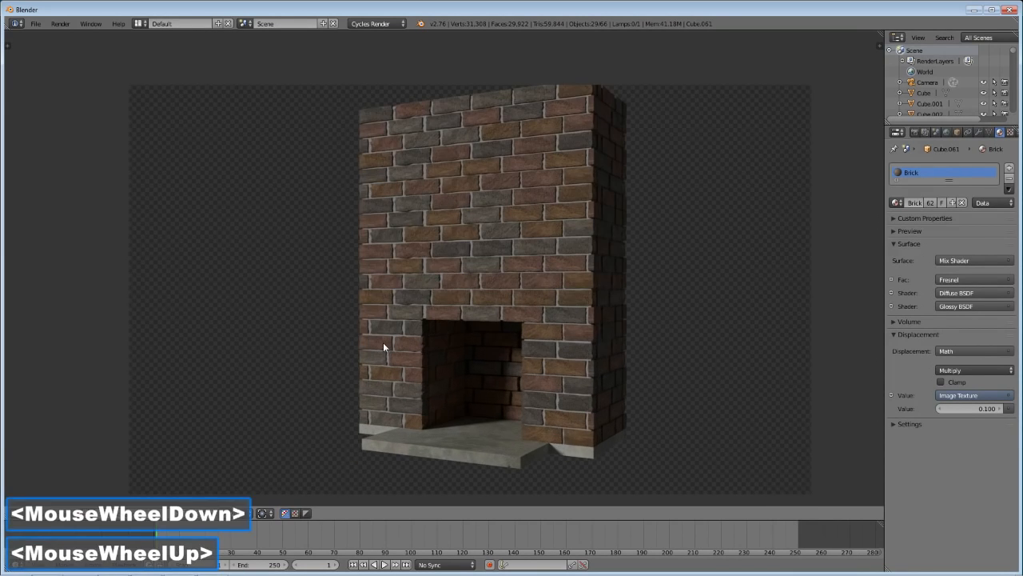
{"action": "scroll", "coordinate": [400, 343], "scroll_direction": "down", "scroll_amount": 1}
{"action": "middle_click_drag", "start_coordinate": [427, 339], "coordinate": [408, 352], "text": "shift"}
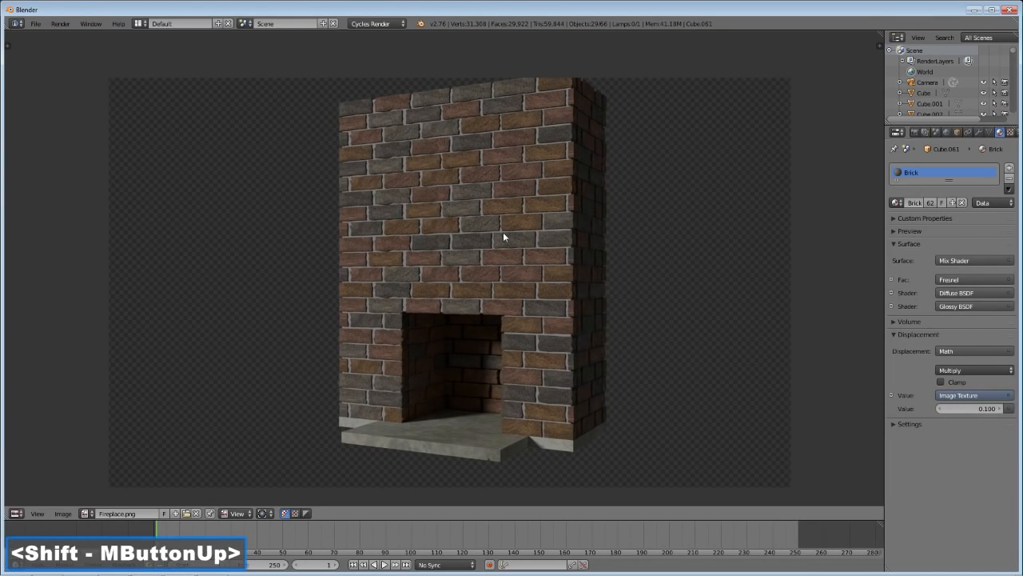